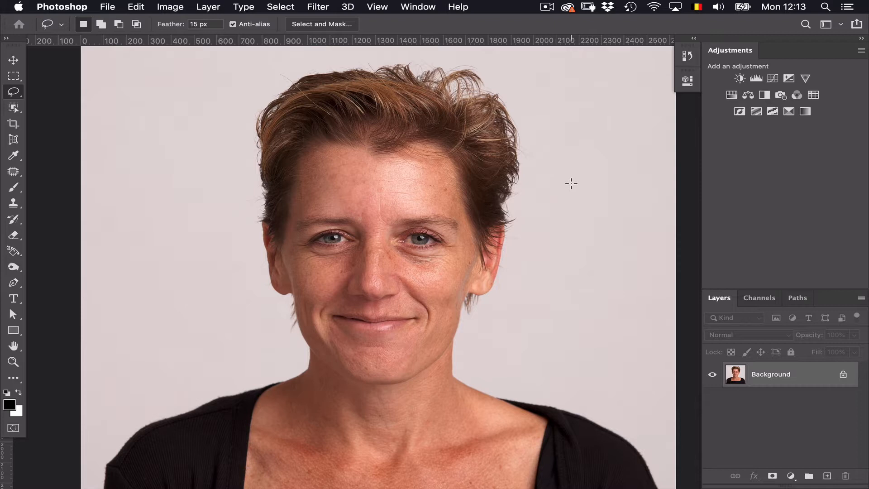
Reset the Essentials workspace to its default panel layout
left_click(756, 198)
left_click(429, 8)
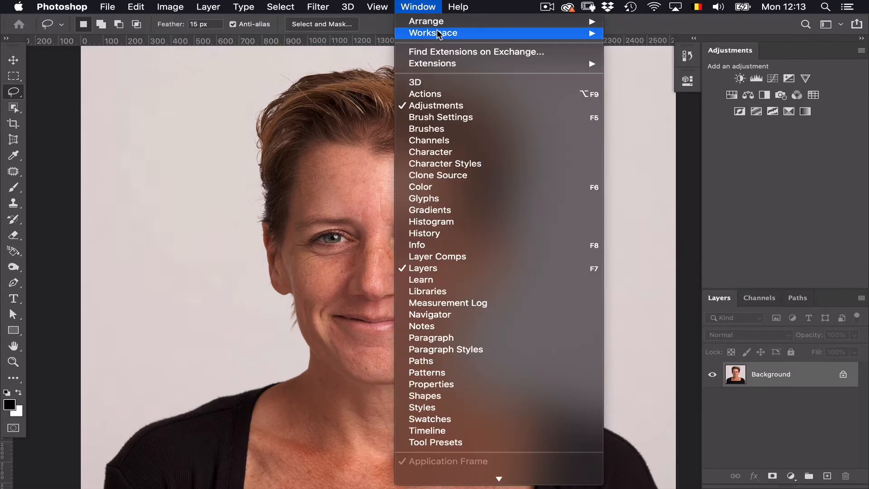
mouse_move(438, 36)
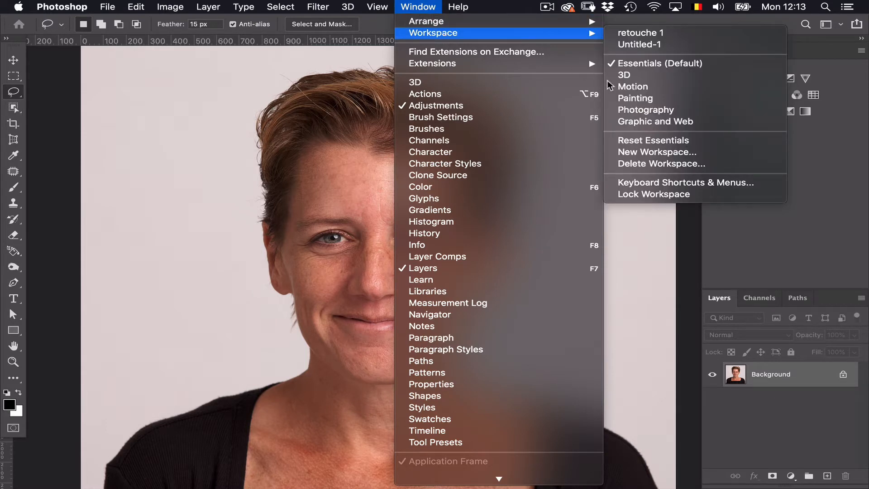
left_click(700, 144)
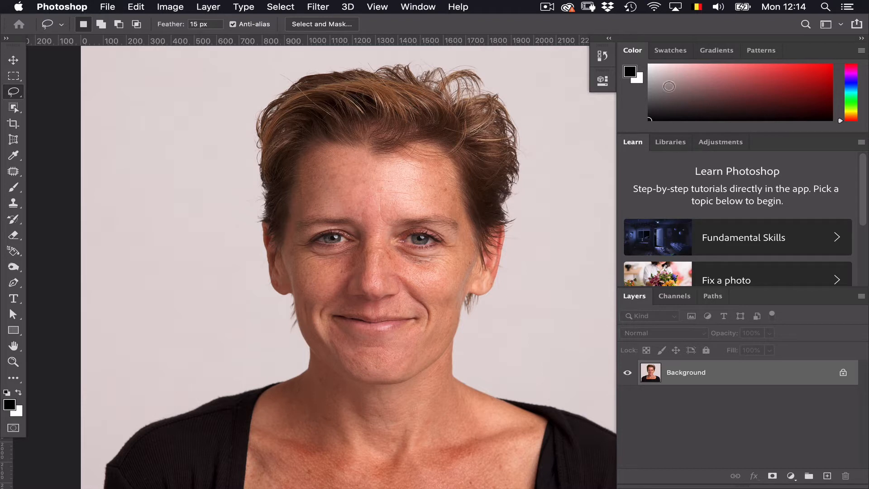
Close the Learn and Libraries panels in the Adjustments panel's group
right_click(636, 143)
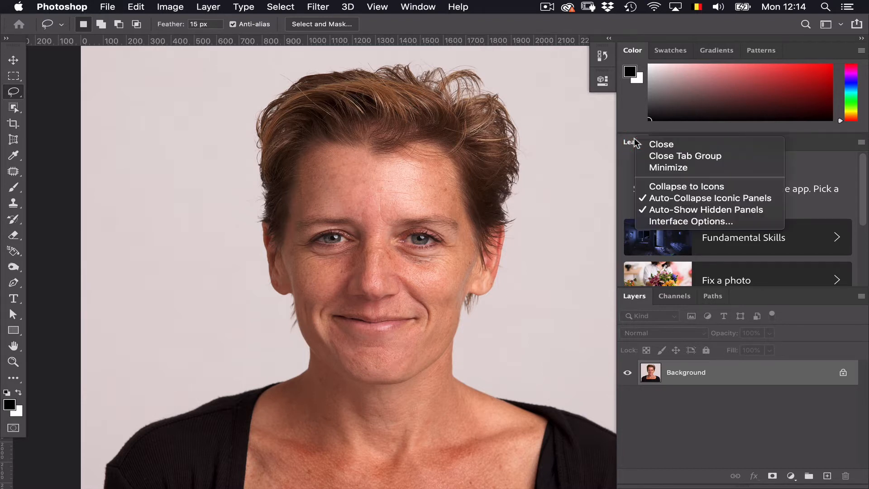
left_click(666, 145)
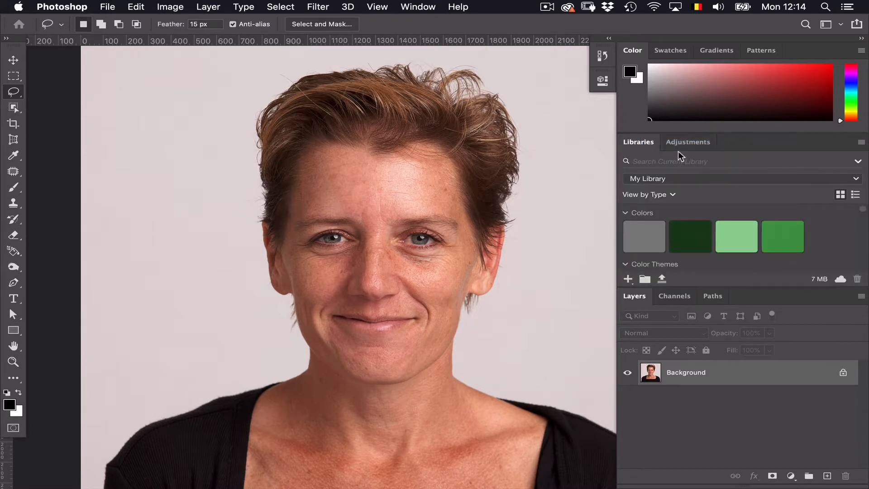
right_click(648, 147)
left_click(651, 146)
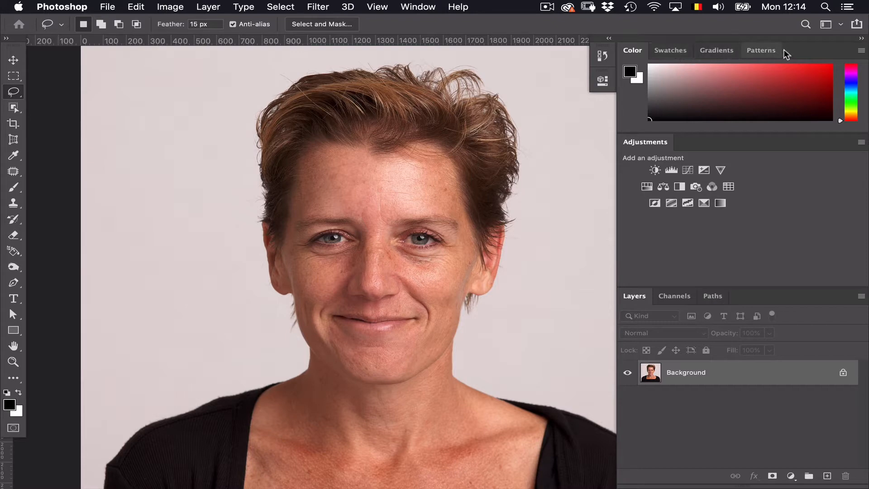
Close the whole Color, Swatches, Gradients and Patterns panel group and narrow the remaining panel column
left_click(861, 51)
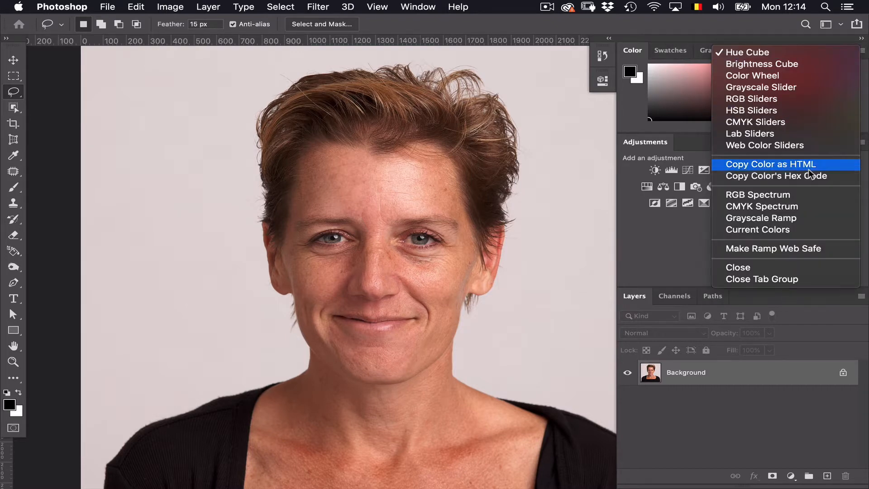
left_click(796, 278)
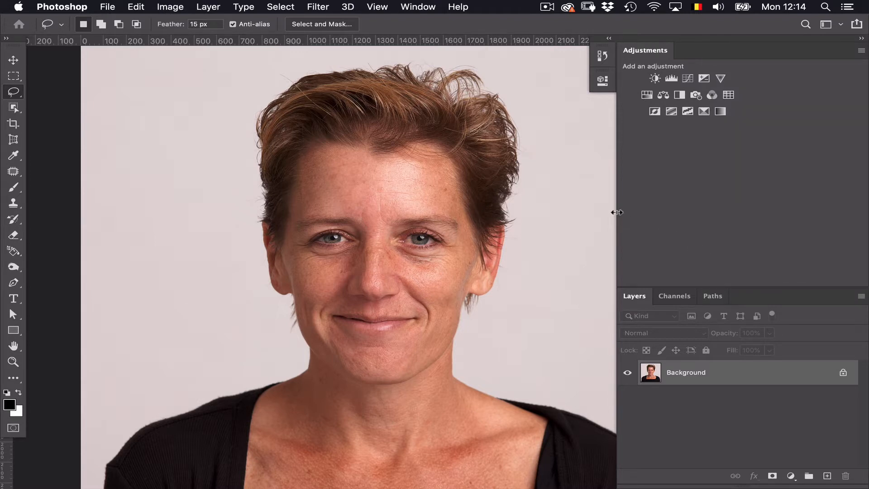
left_click_drag(615, 209, 682, 205)
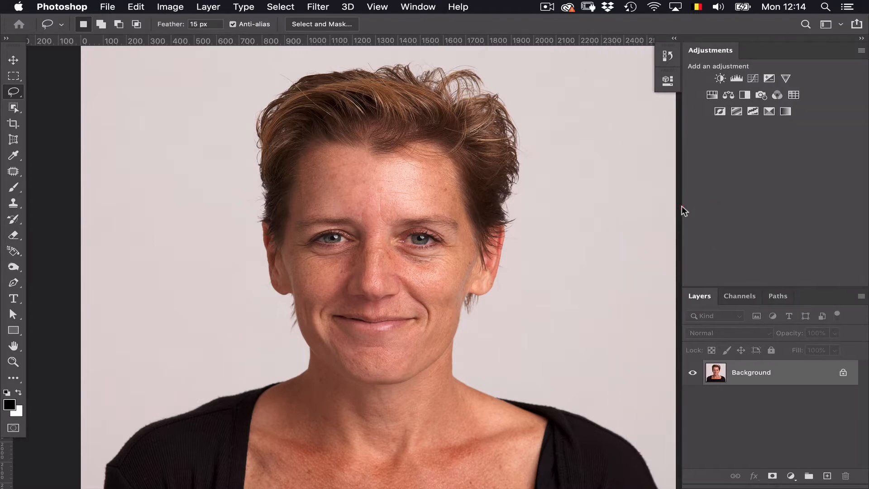
Expand the collapsed History panel and make it taller, and briefly view the Properties panel before collapsing it
left_click(665, 57)
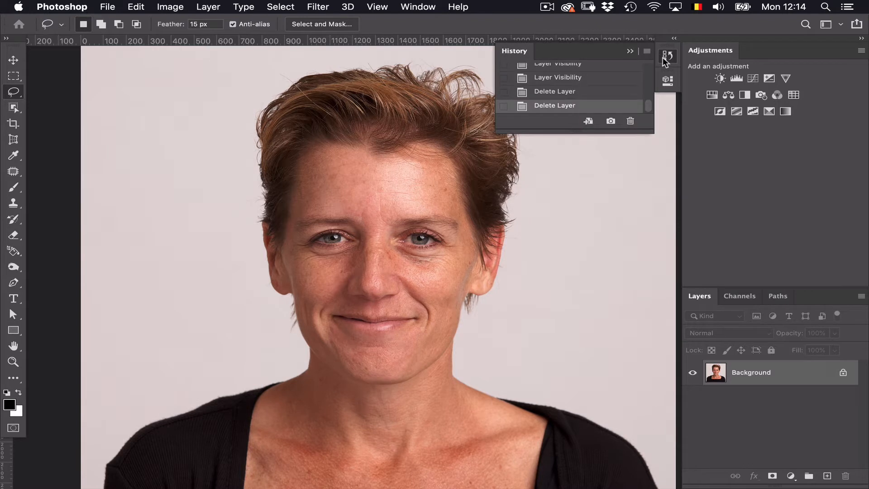
left_click_drag(575, 130, 575, 189)
left_click(668, 82)
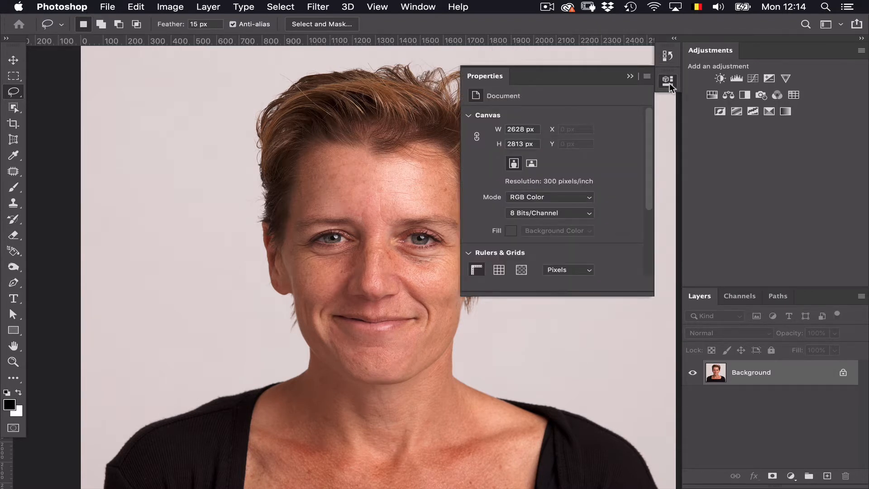
left_click(669, 84)
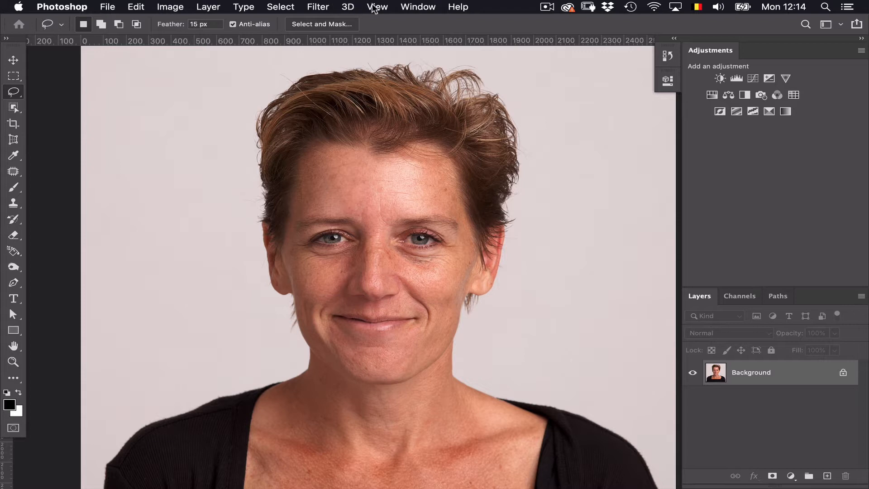
Switch the screen mode to Standard Screen Mode
left_click(383, 8)
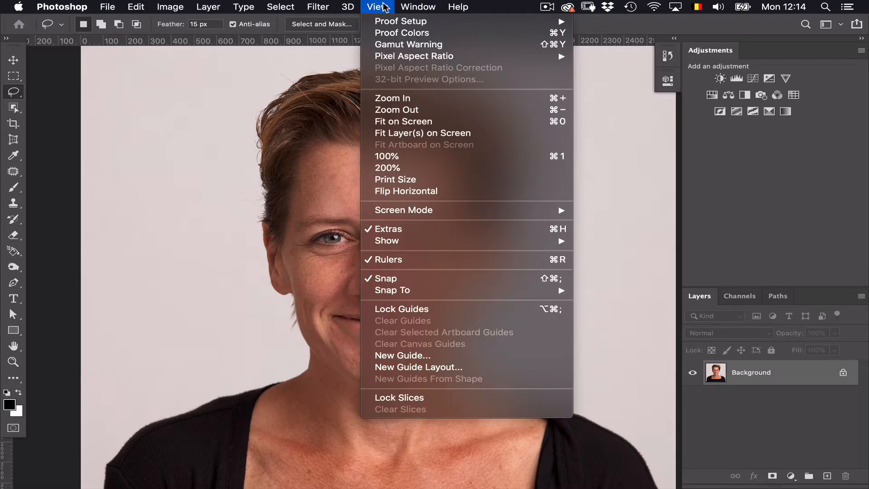
left_click(384, 7)
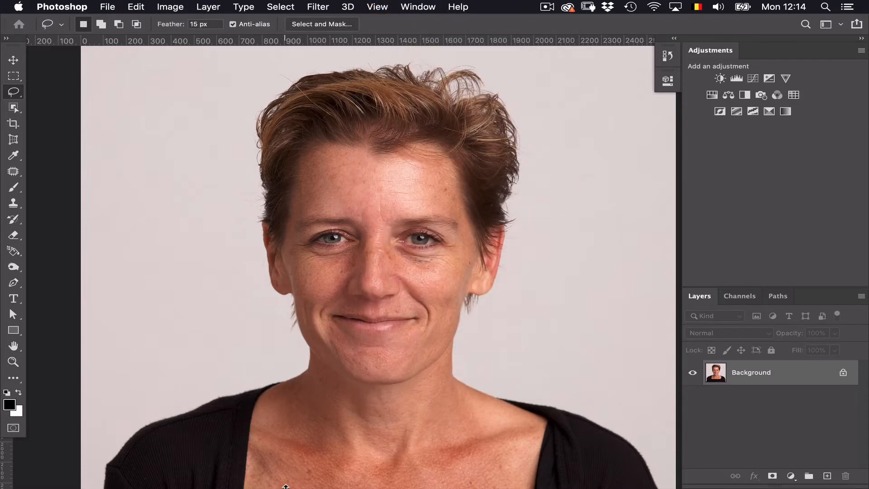
left_click(417, 7)
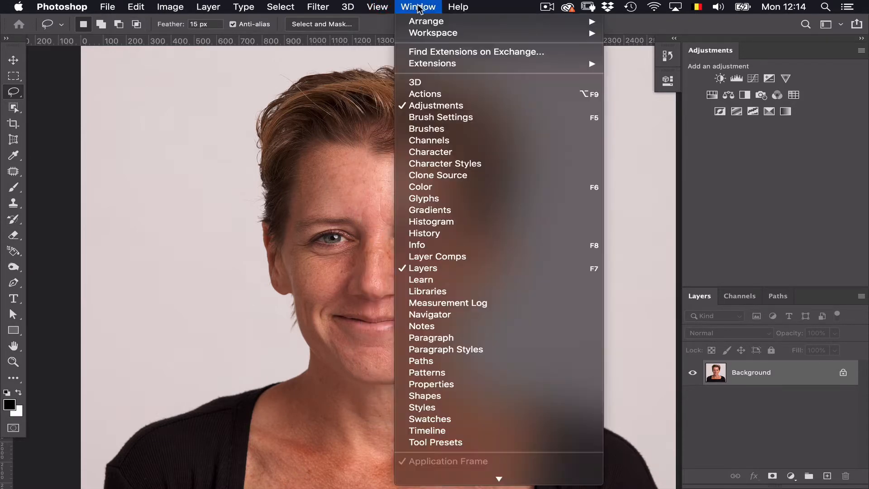
mouse_move(388, 8)
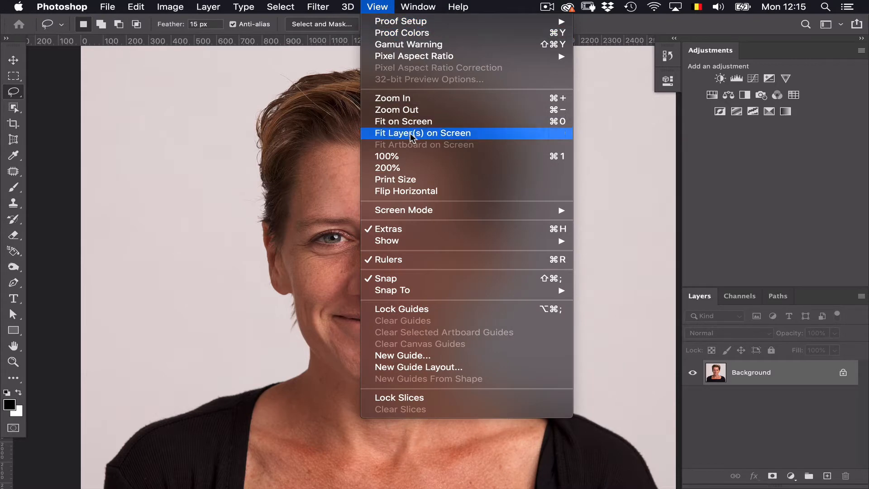
mouse_move(561, 210)
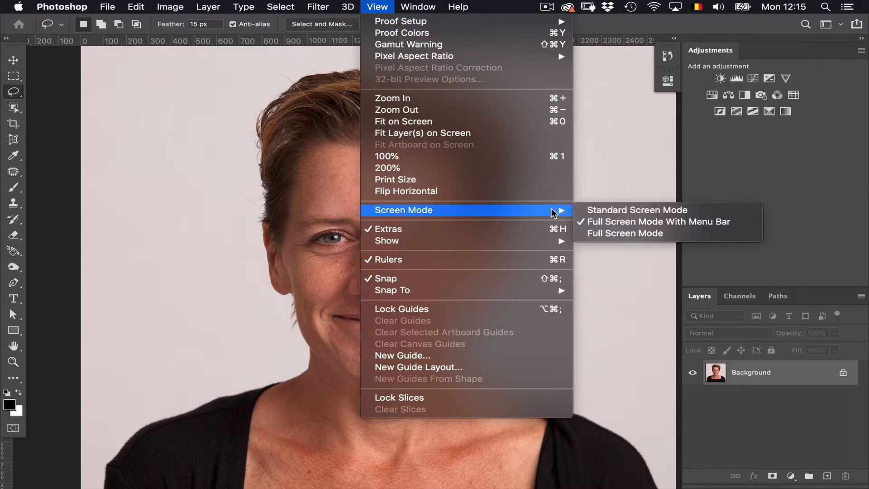
left_click(616, 211)
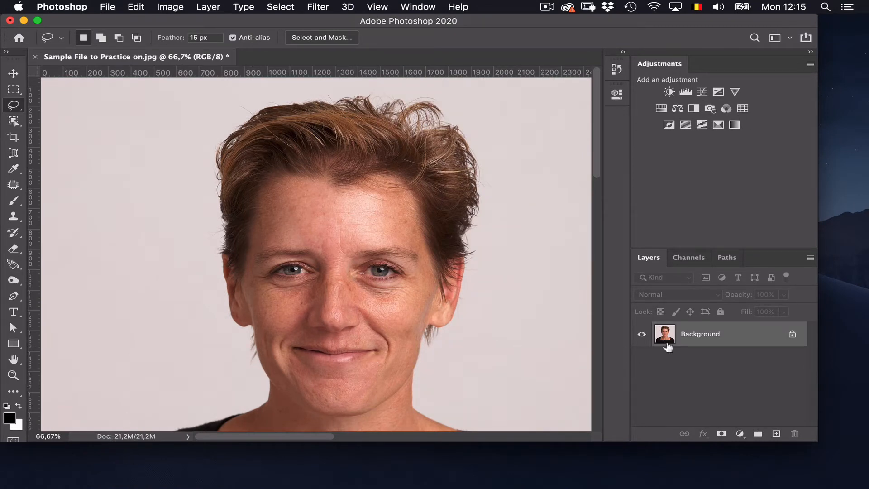
Duplicate the Background layer twice and delete both copies
left_click(689, 335)
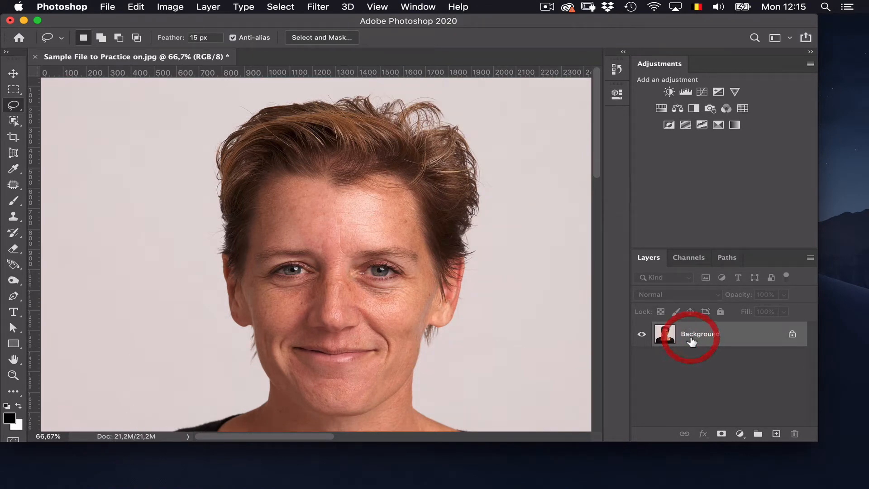
key("super+j")
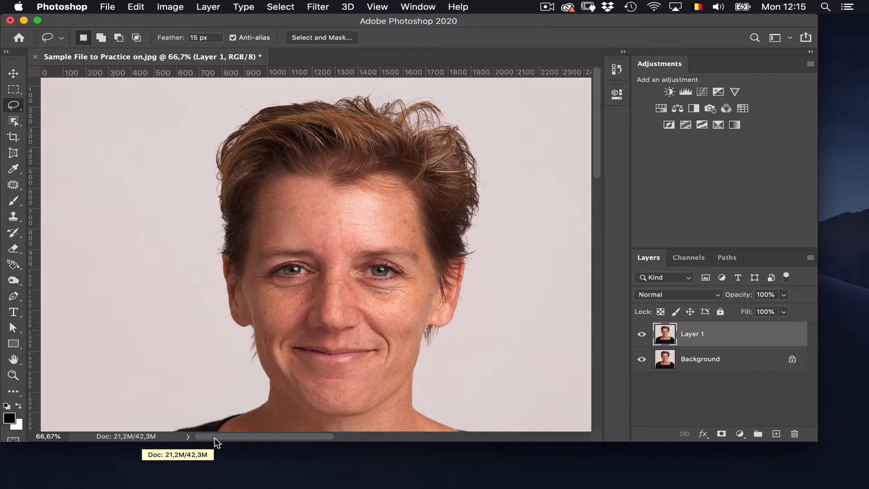
key("super+j")
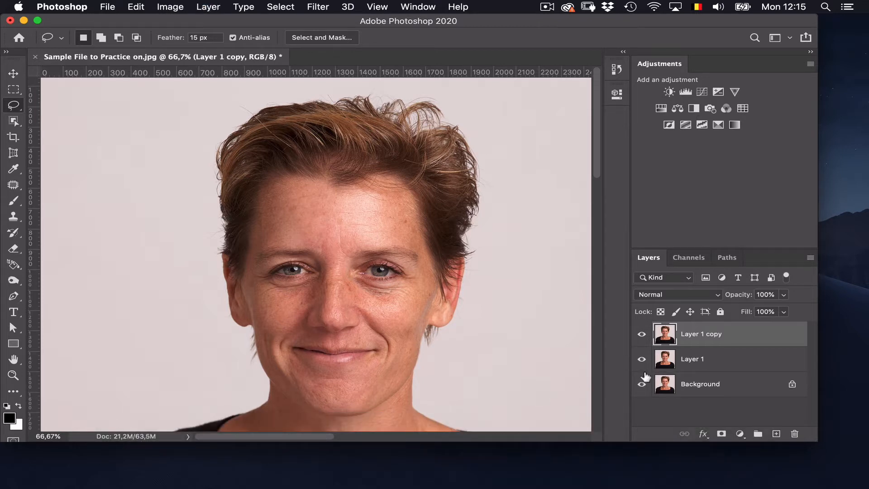
key("BackSpace")
key("BackSpace")
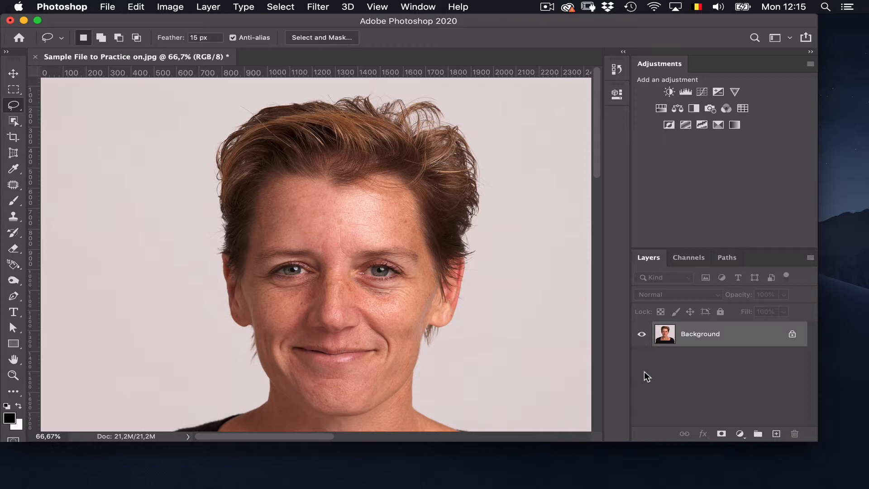
Try a black and a white diagonal brush stroke across the face on a new layer, and undo both strokes
left_click(776, 433)
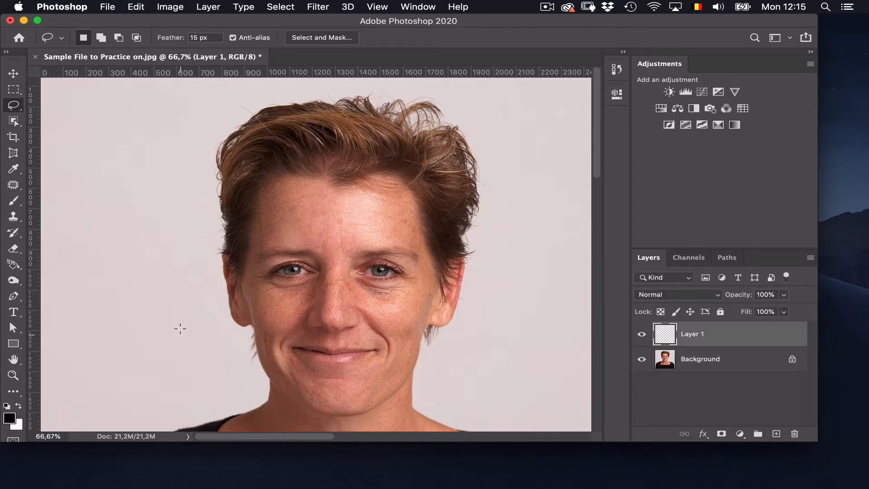
left_click(14, 201)
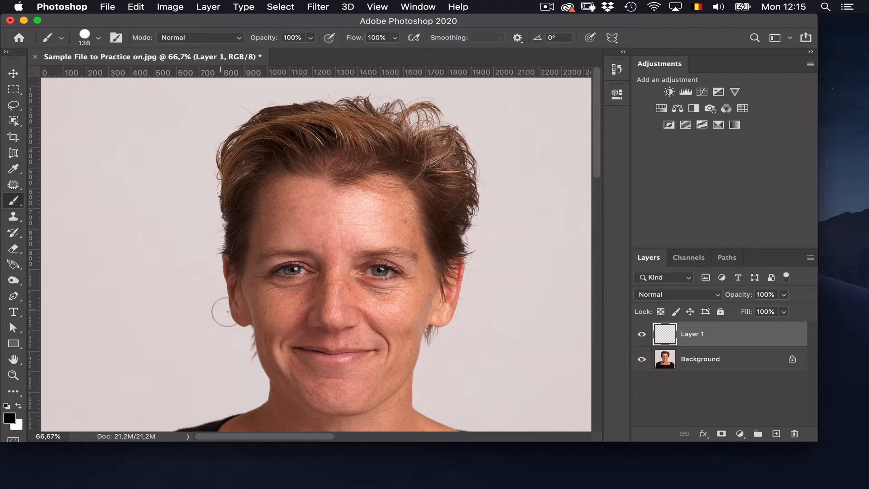
mouse_move(237, 314)
left_mouse_down()
mouse_move(291, 235)
mouse_move(452, 88)
left_mouse_up()
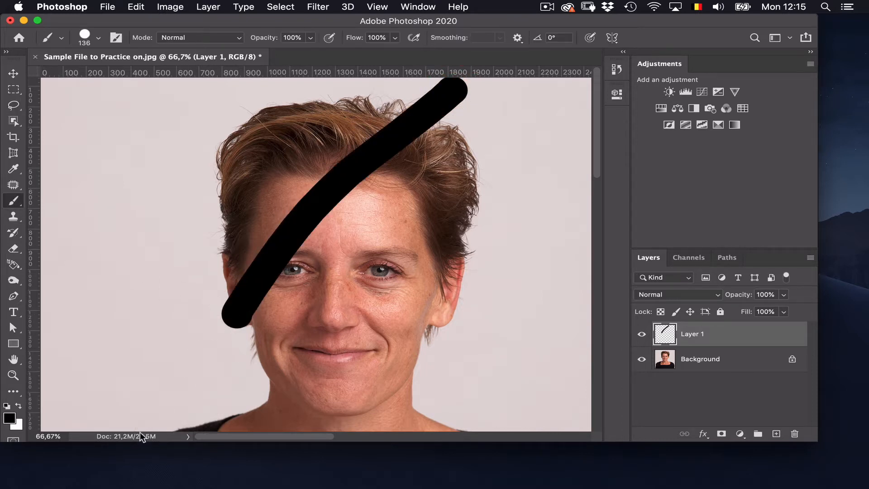
key("x")
left_click_drag(296, 348, 560, 66)
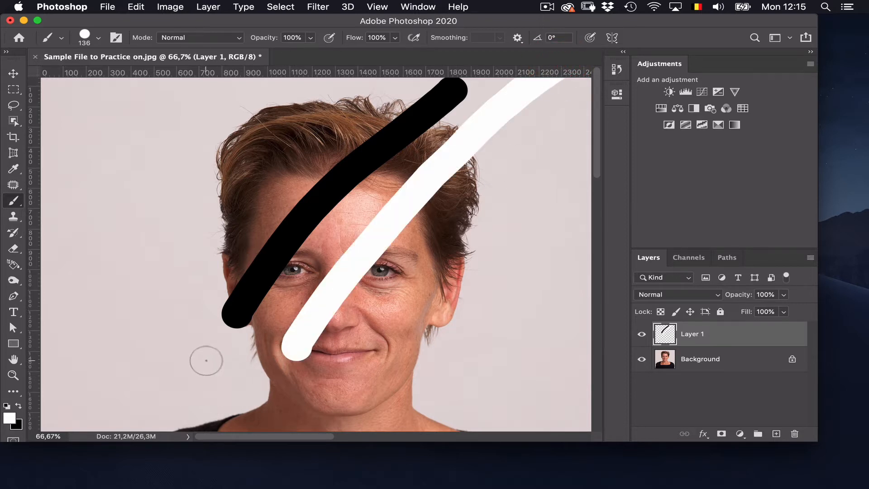
key("super+z")
key("super+z")
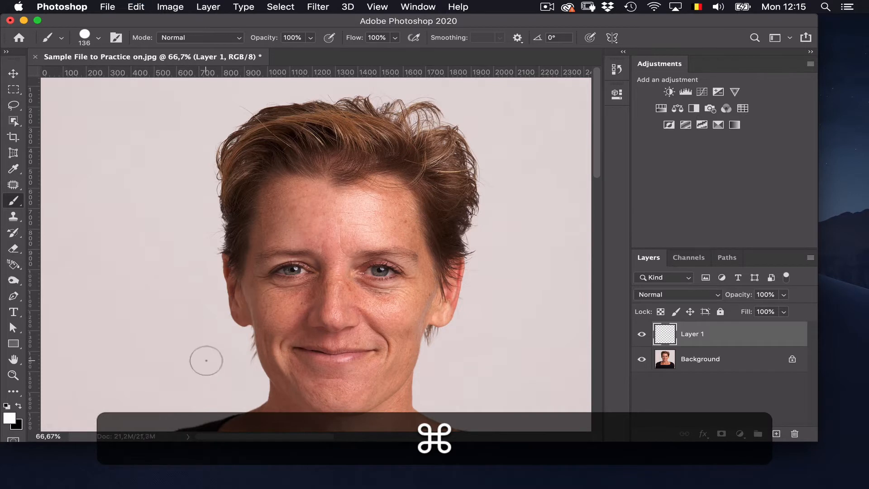
Try two white brush strokes over the face, undo them and delete the empty layer
left_click_drag(257, 376, 374, 227)
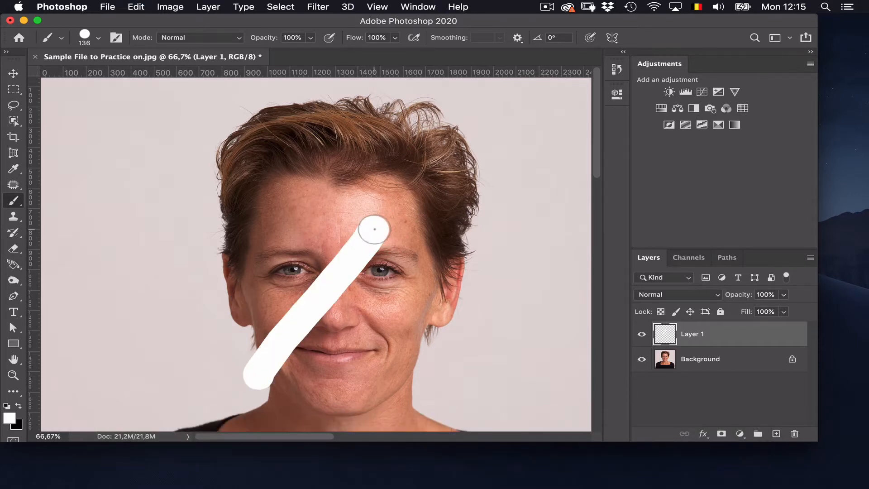
left_click_drag(209, 299, 268, 206)
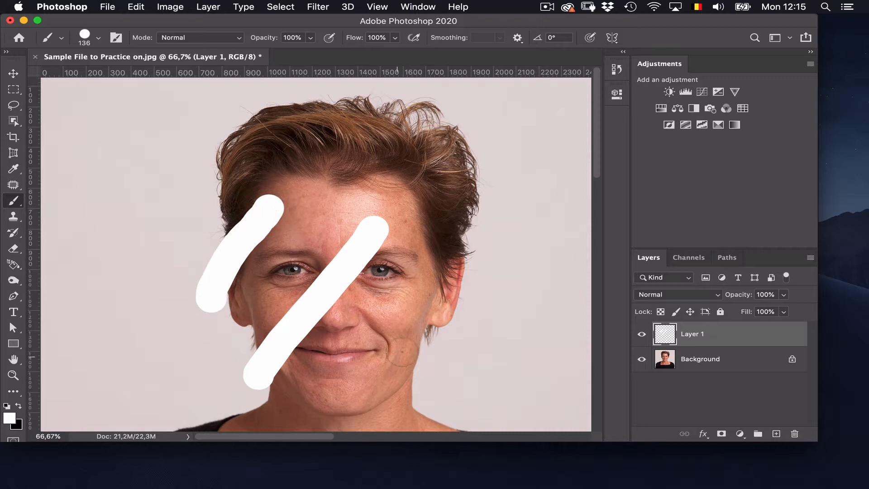
key("super+z")
key("super+z")
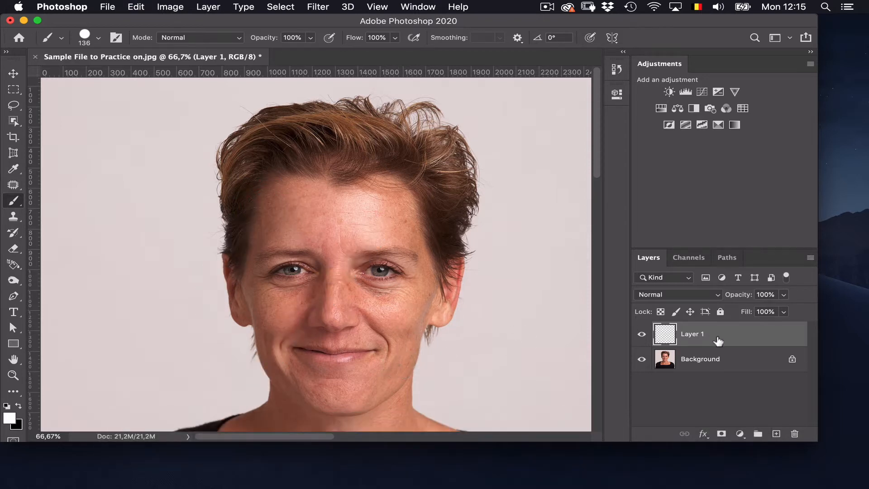
key("BackSpace")
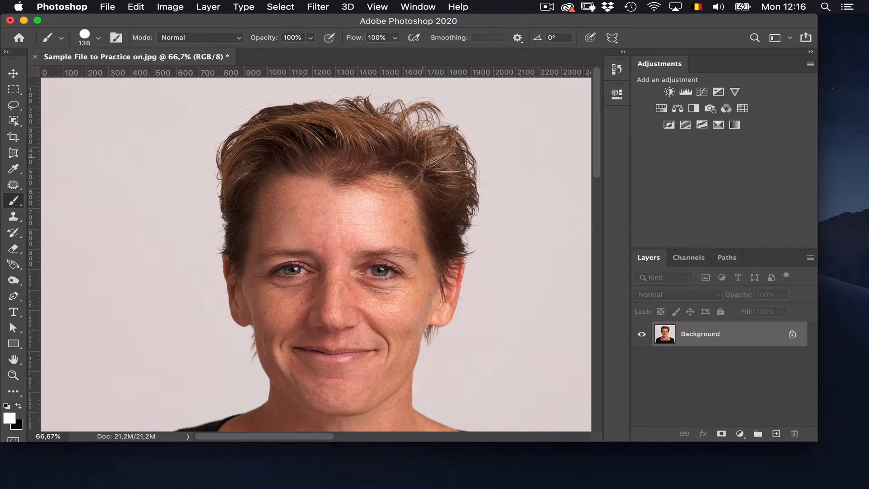
Add a new empty layer above the Background and activate the Spot Healing Brush for retouching the face
key("super")
key("super+plus")
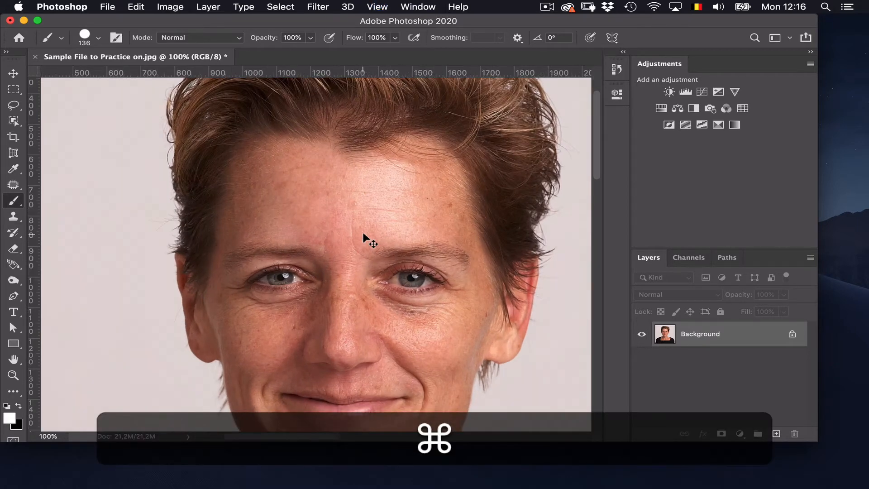
scroll(363, 234, "down", 3)
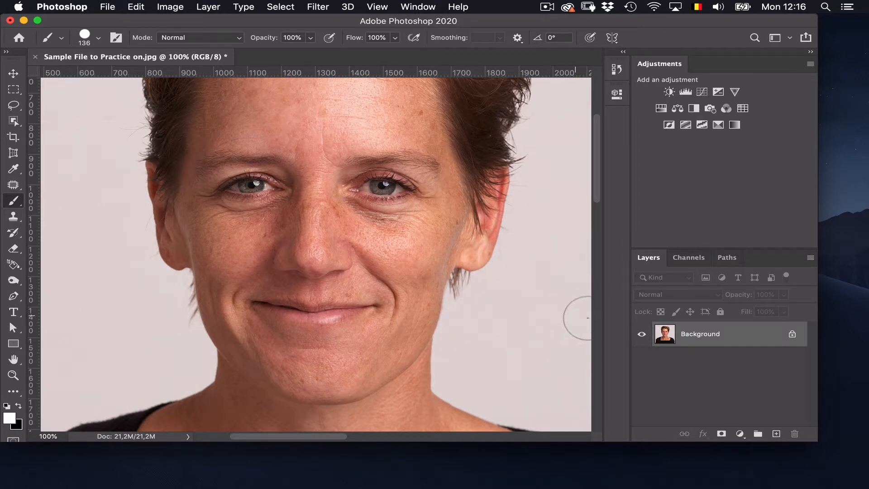
left_click(776, 434)
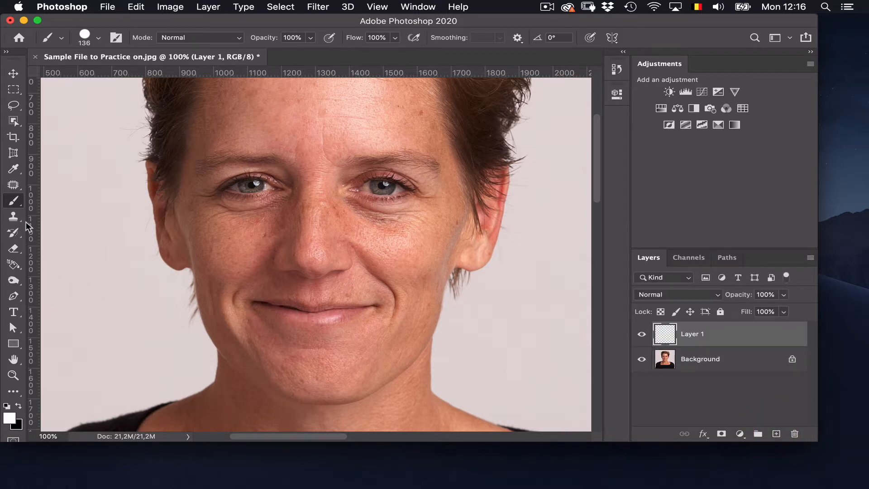
right_click(11, 187)
left_click(59, 157)
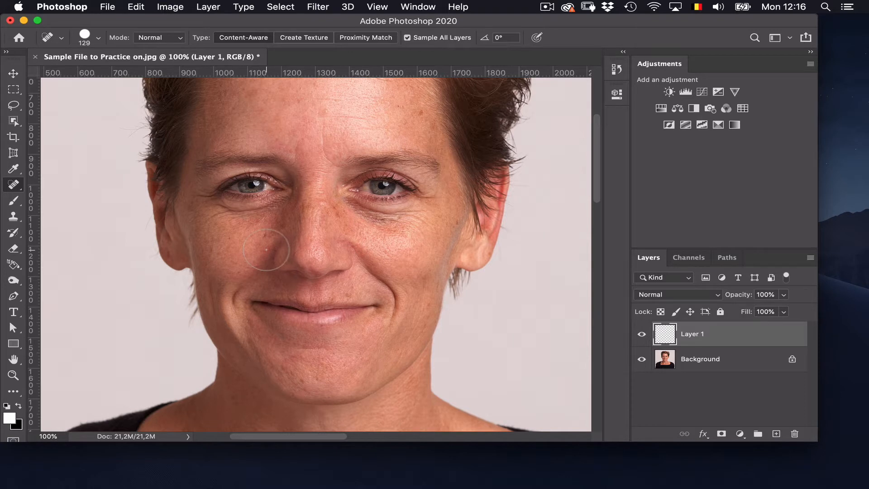
Resize the Spot Healing Brush to a soft 31-pixel tip for retouching small blemishes
key("ctrl+alt")
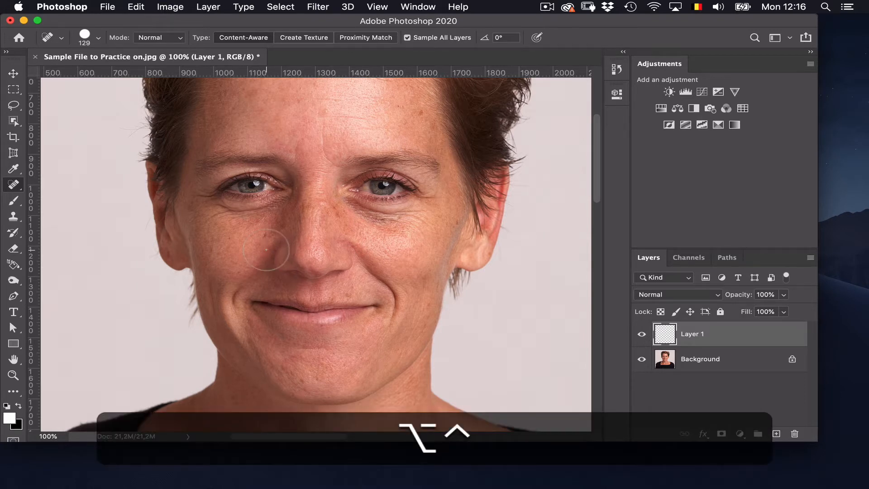
left_click(266, 250, "ctrl+alt")
mouse_move(266, 252)
left_mouse_down()
mouse_move(233, 252)
mouse_move(239, 335)
mouse_move(247, 114)
left_mouse_up()
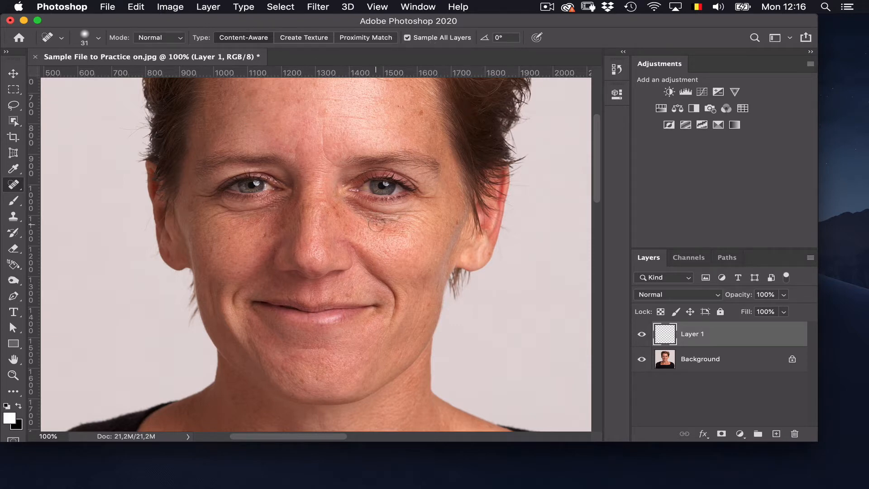
Enlarge the portrait to 300% and switch to Full Screen Mode With Menu Bar
key("super+plus")
key("super+plus")
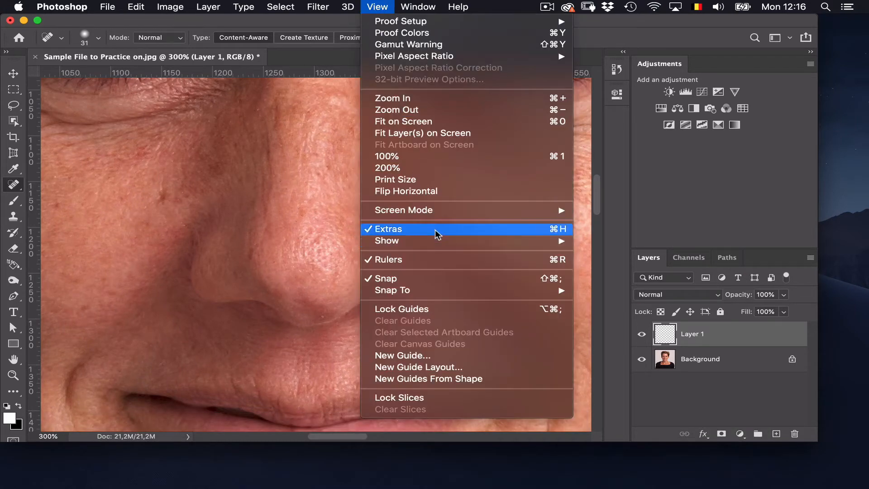
mouse_move(483, 209)
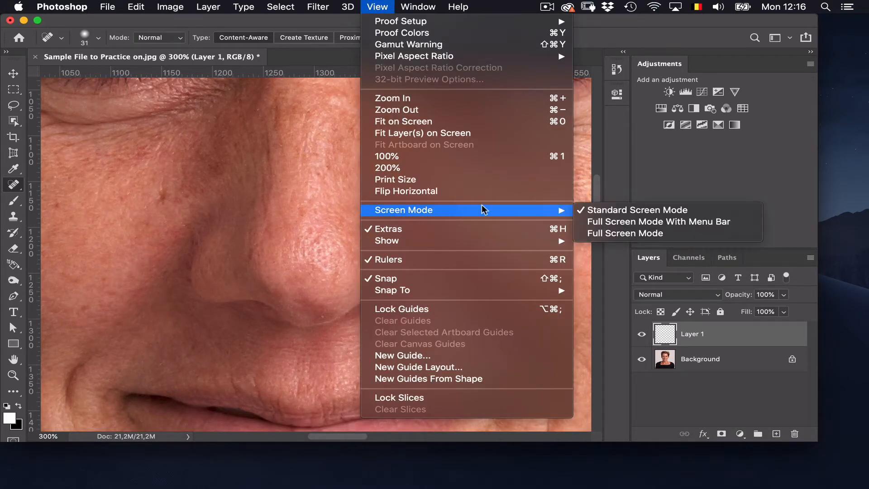
left_click(590, 223)
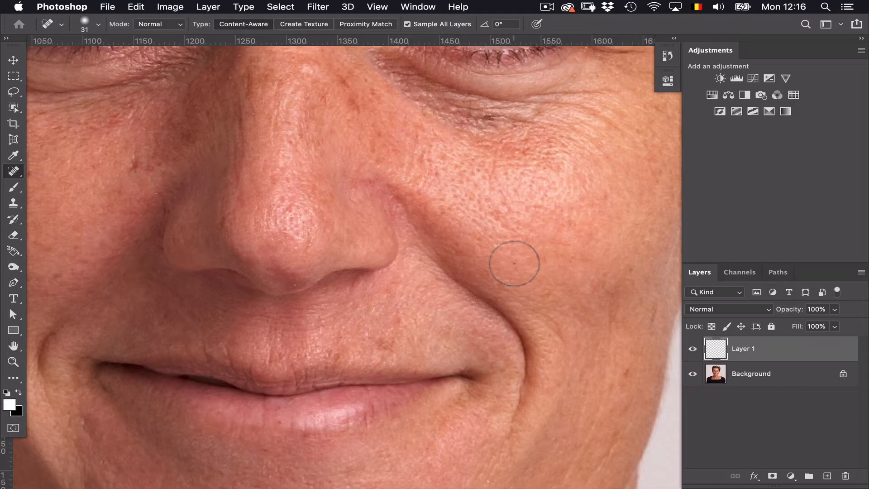
Heal the small dark spots on the bright upper forehead above the woman's left eye
left_click_drag(551, 190, 437, 416)
left_click_drag(491, 254, 438, 289)
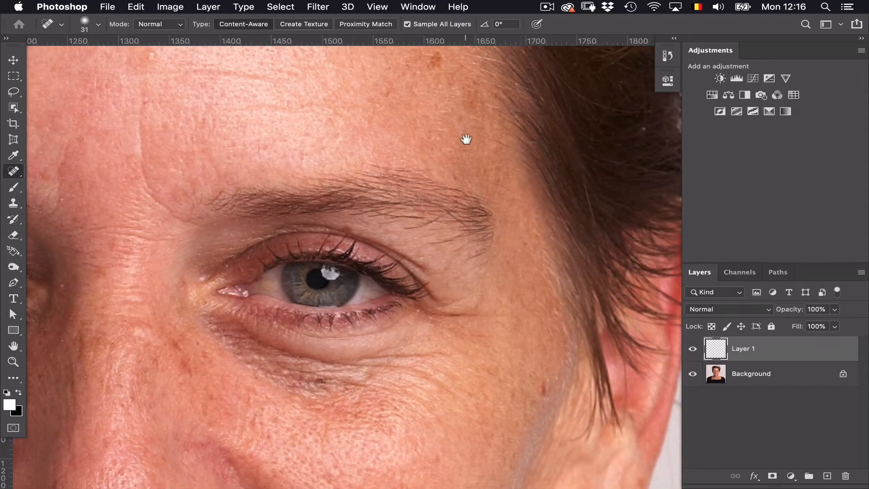
left_click_drag(466, 138, 438, 209)
left_click_drag(365, 175, 360, 168)
left_click(355, 121)
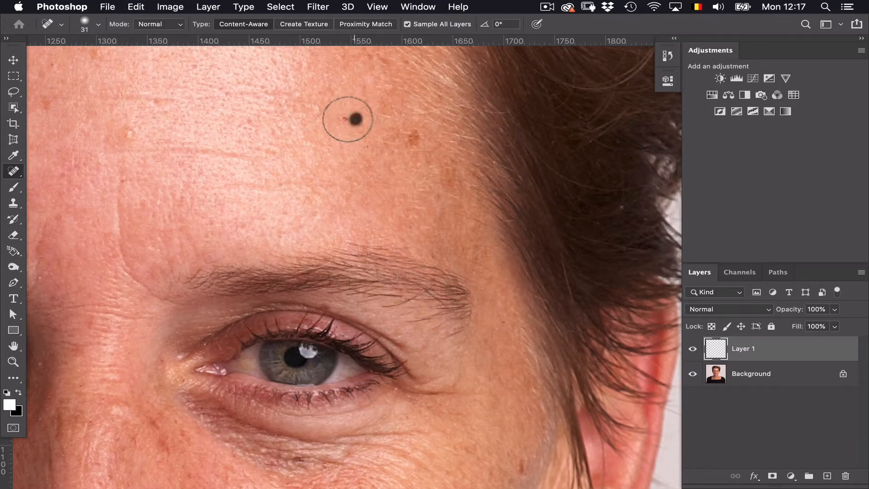
left_click(355, 119)
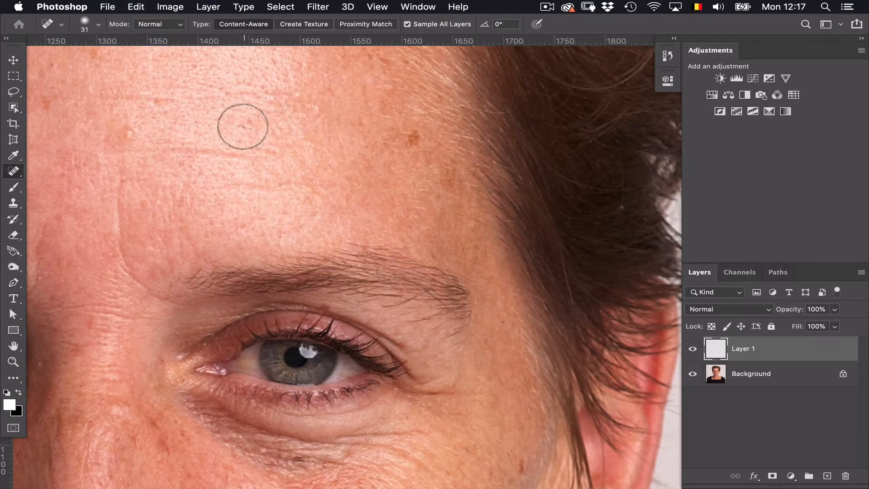
left_click(243, 126)
Heal the remaining blemishes across the middle of the forehead, including the marks near the vertical crease and towards its centre
left_click(122, 175)
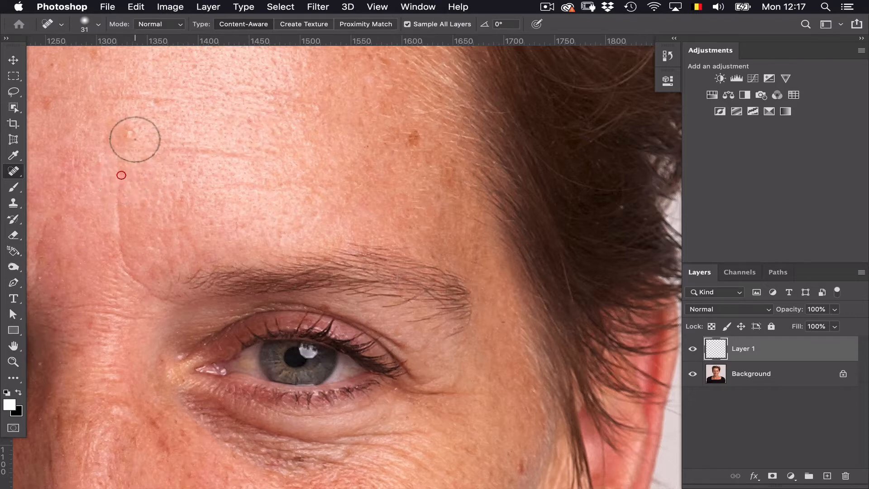
left_click_drag(121, 178, 127, 130)
left_click(132, 131)
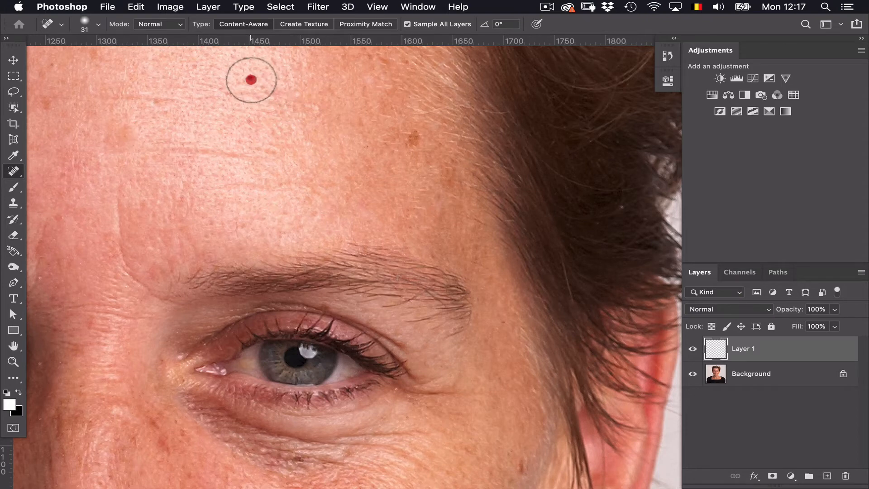
left_click(251, 80)
left_click(366, 146)
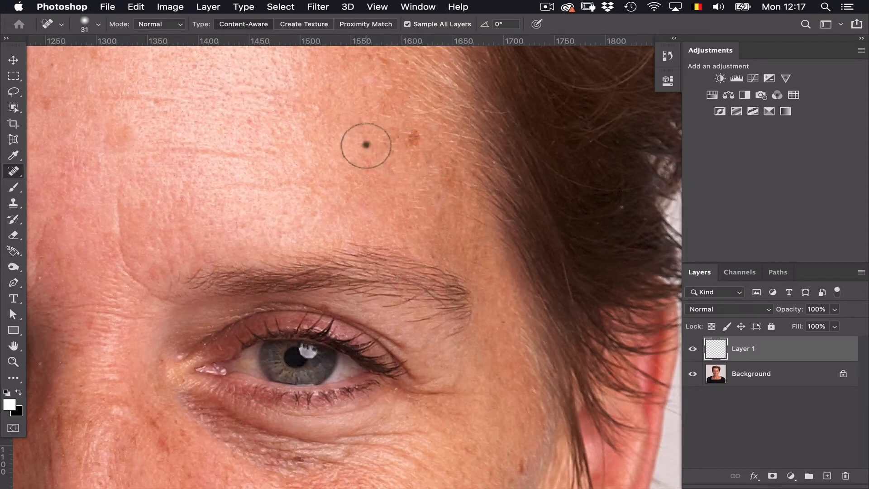
left_click(249, 116)
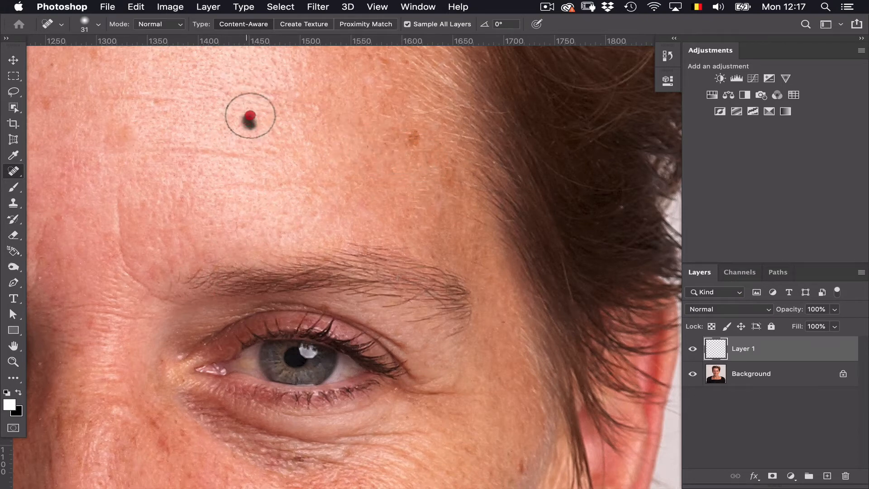
left_click(249, 170)
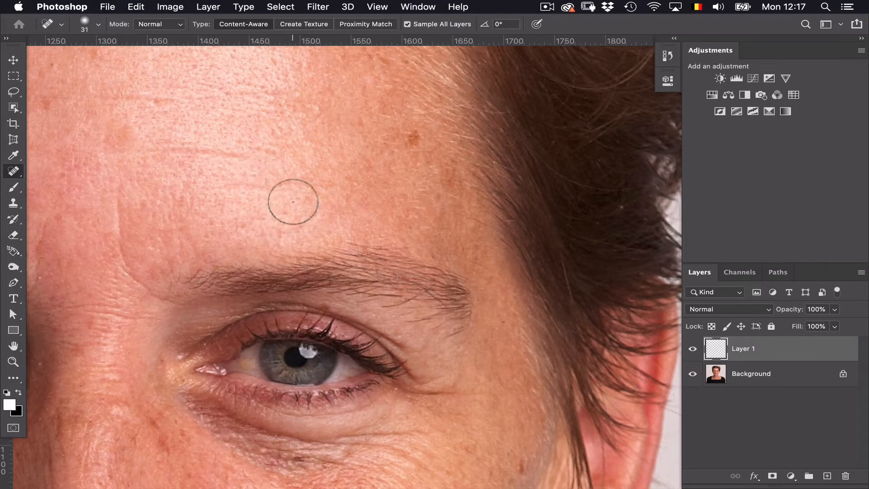
key("super")
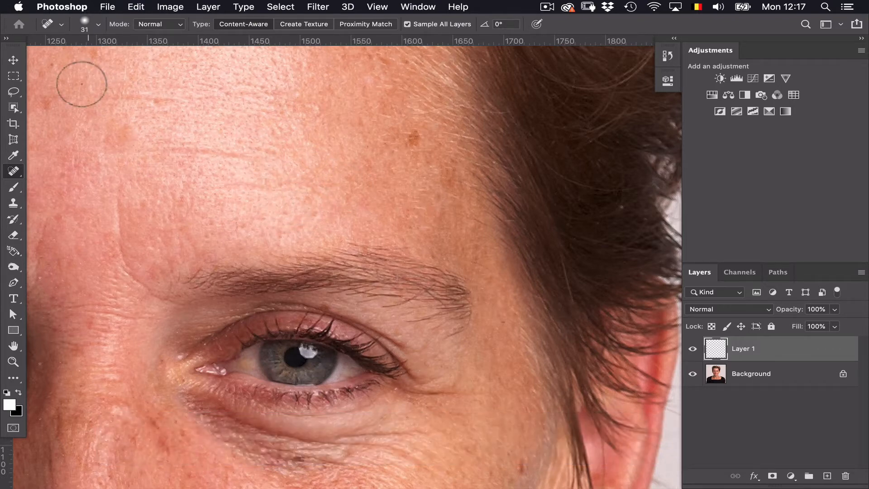
left_click(45, 105)
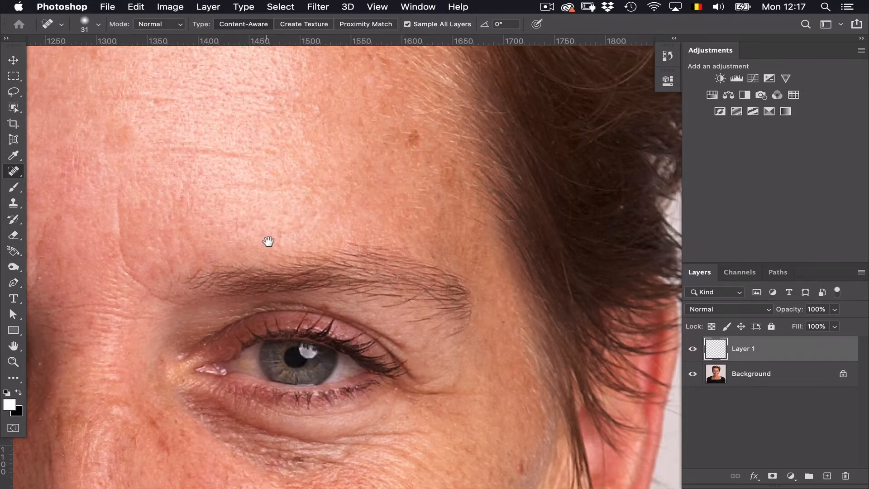
Heal the blemishes around the inner corners of the eyes, beneath the left eye and on the upper side of the nose
left_click_drag(266, 240, 297, 113)
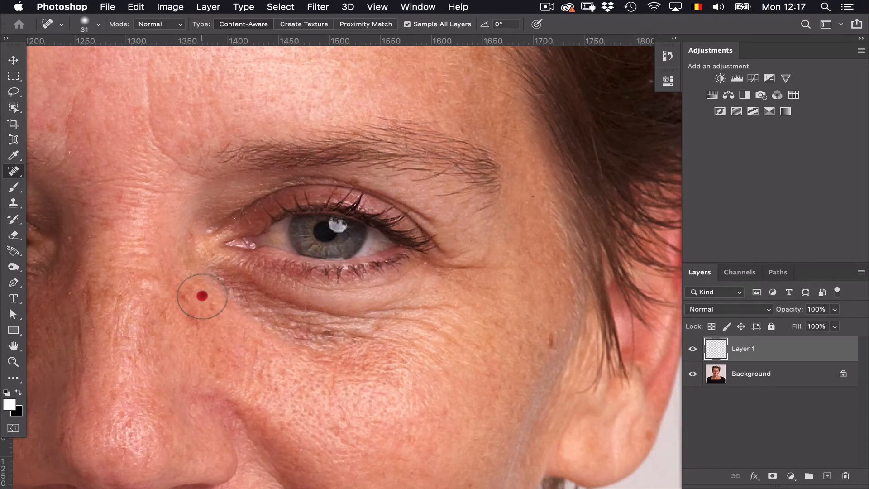
left_click(202, 296)
left_click(68, 236)
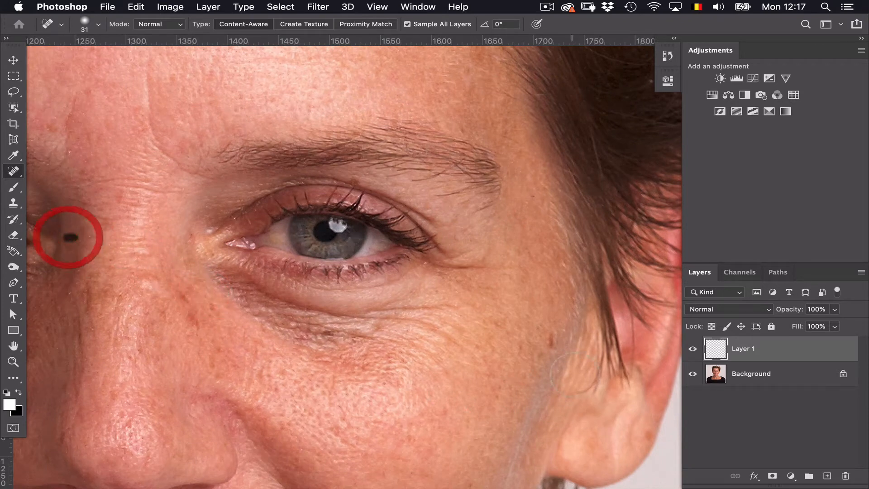
left_click(328, 334)
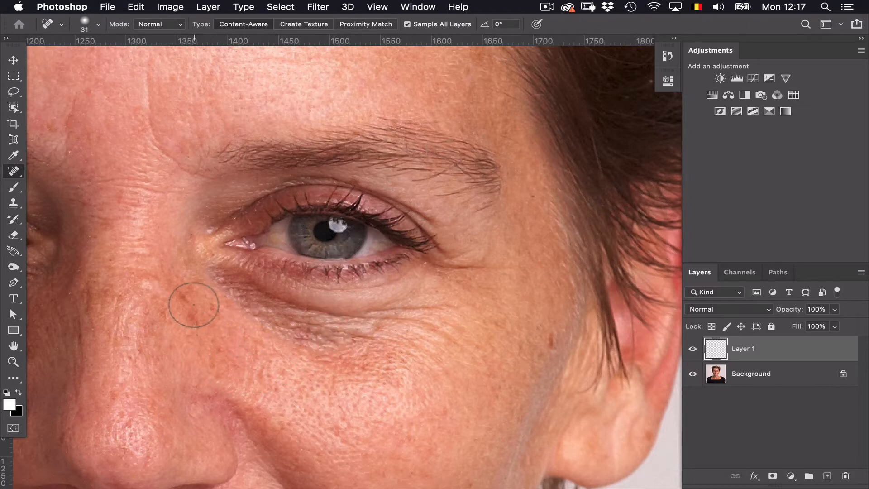
left_click(189, 314)
left_click(190, 318)
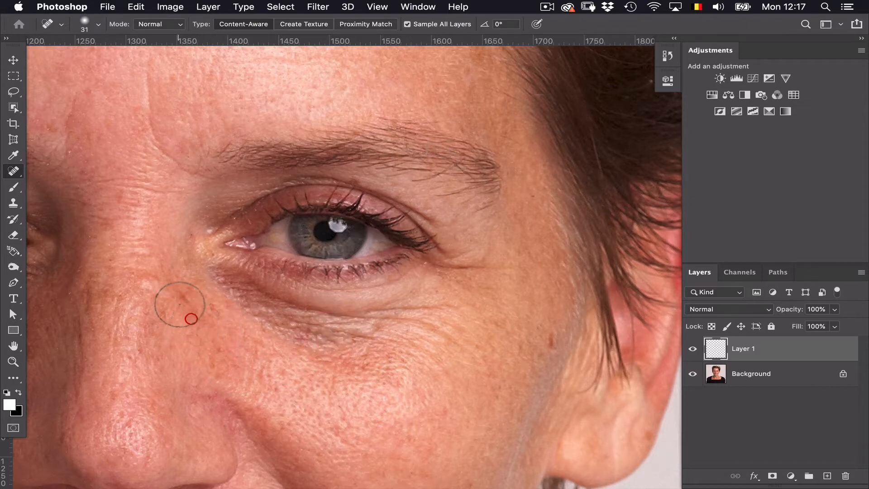
left_click(183, 297)
left_click(192, 325)
Heal the small marks beneath the tip of the nose and on the lower lip
key("space")
mouse_move(202, 356)
left_mouse_down()
mouse_move(181, 285)
mouse_move(181, 248)
left_mouse_up()
left_click_drag(231, 389, 262, 277)
left_click(141, 277)
left_click(142, 269)
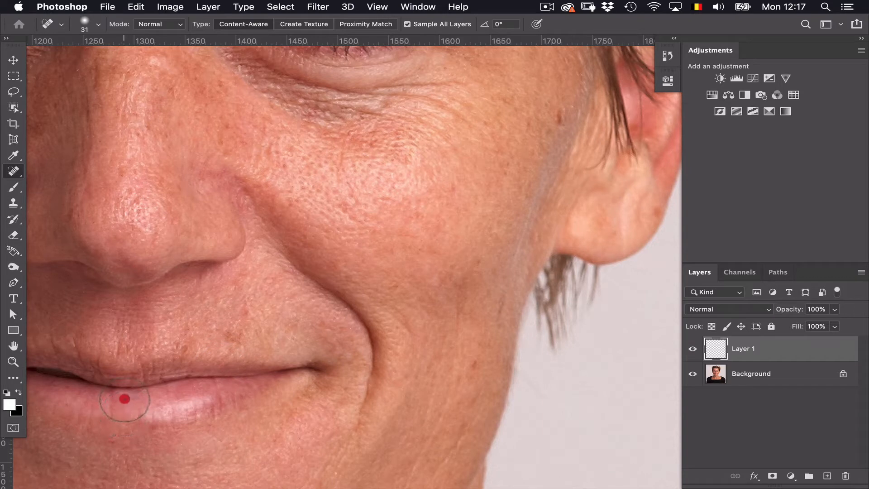
left_click(124, 399)
left_click(152, 420)
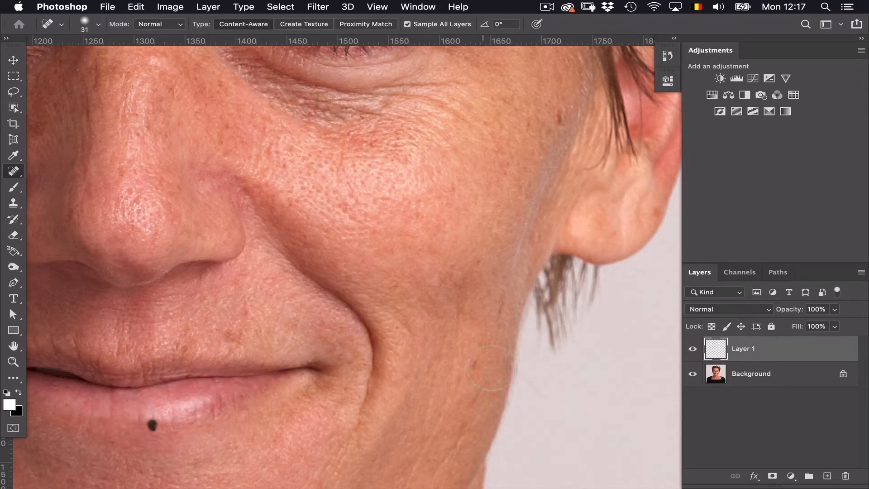
Heal the spots on the woman's left cheek, from just below the eye out towards the jaw
left_click(475, 261)
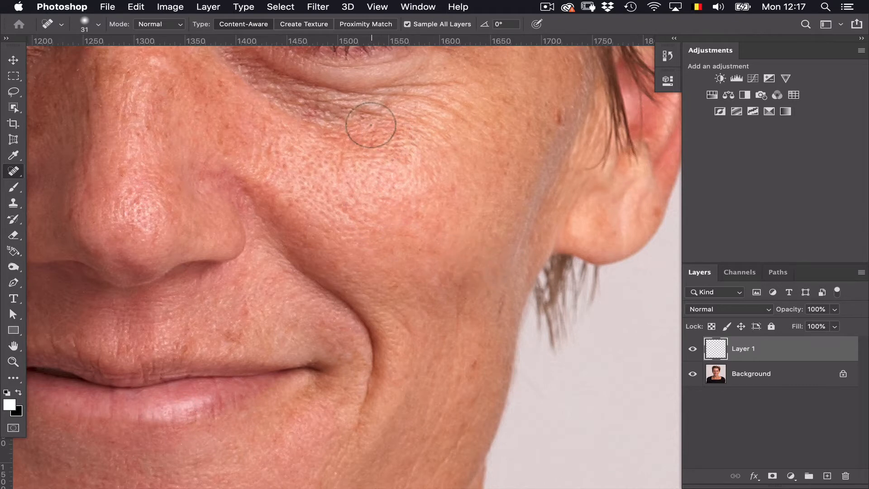
left_click(360, 116)
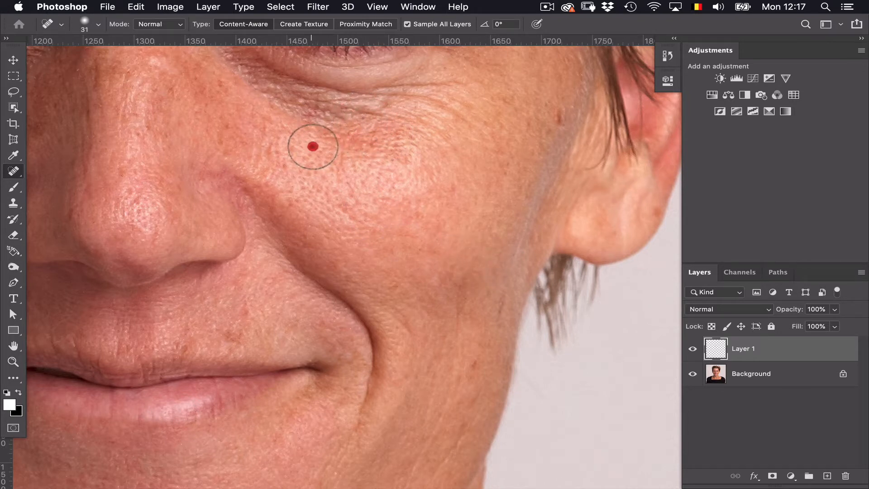
mouse_move(311, 146)
left_mouse_down()
mouse_move(424, 194)
mouse_move(485, 204)
left_mouse_up()
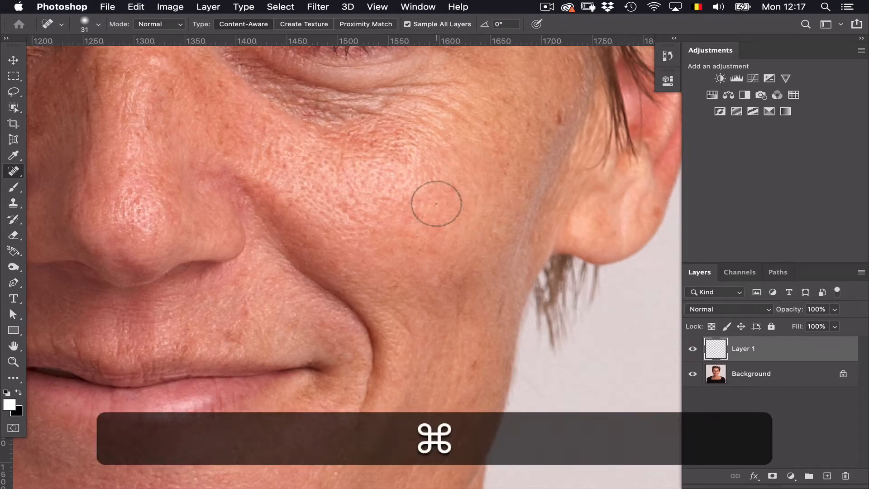
Heal the mole on the woman's right cheek beside the nose, plus spots on that temple and the nose bridge
left_click_drag(337, 179, 615, 250)
left_click_drag(444, 204, 452, 207)
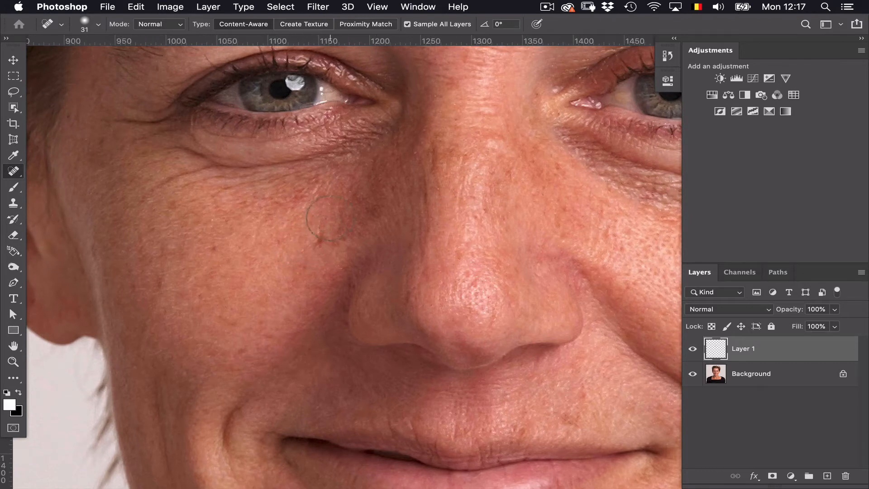
left_click(327, 233)
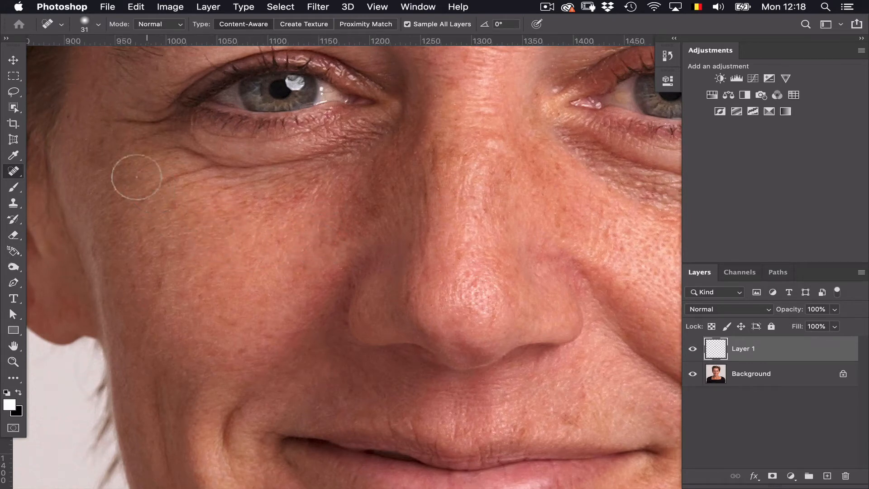
left_click(67, 116)
left_click(455, 120)
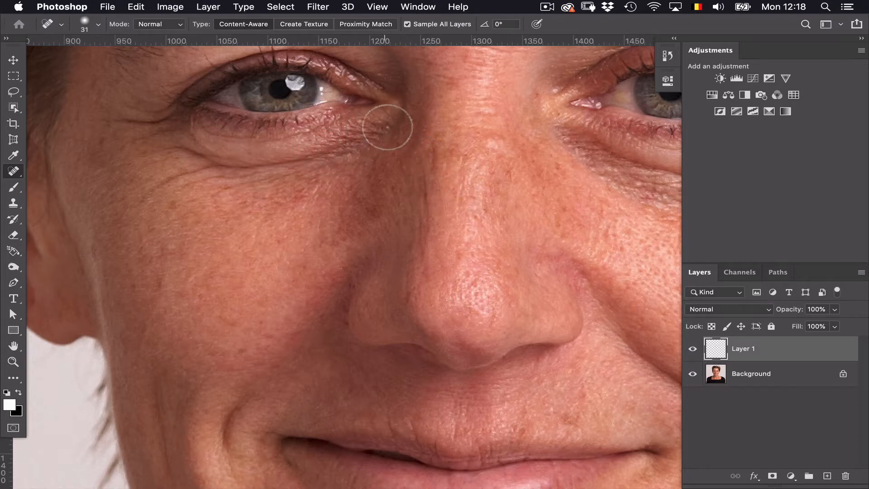
Heal the skin between the eyebrows with a short downward stroke
left_click_drag(543, 123, 459, 219)
left_click_drag(487, 173, 501, 176)
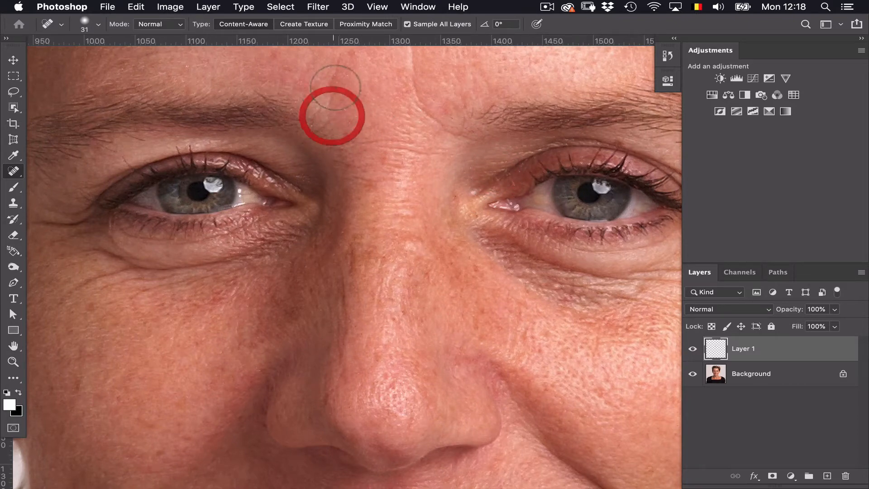
left_click_drag(341, 87, 368, 157)
Heal the three dark spots on the forehead above the woman's right eyebrow, out towards the temple
mouse_move(309, 94)
left_mouse_down()
mouse_move(289, 211)
mouse_move(262, 295)
left_mouse_up()
mouse_move(415, 279)
left_mouse_down()
mouse_move(428, 263)
mouse_move(414, 284)
mouse_move(425, 287)
left_mouse_up()
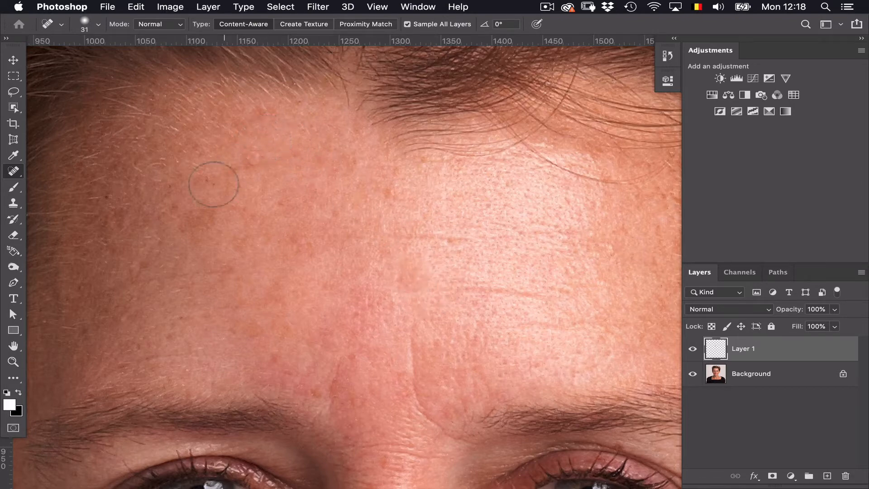
left_click(208, 181)
left_click(167, 185)
left_click(105, 197)
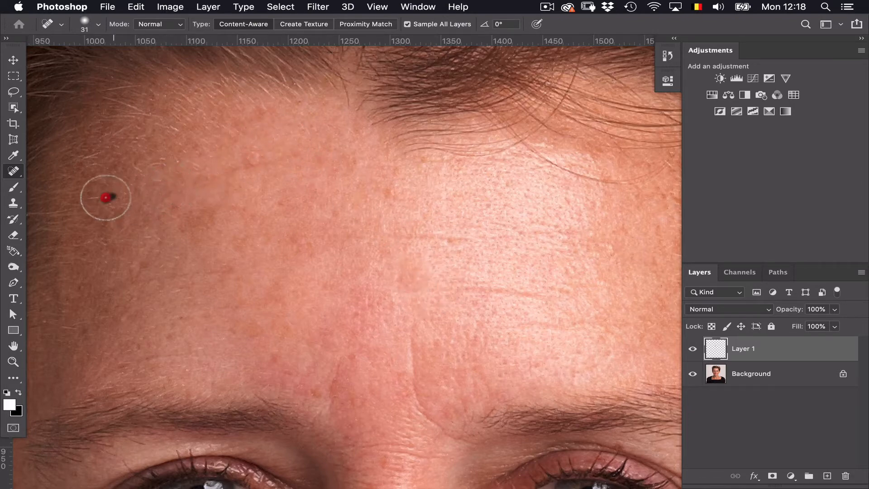
Remove the long stray hairs curving across the upper forehead and heal the leftover marks below the hairline
mouse_move(360, 222)
left_mouse_down()
mouse_move(269, 258)
mouse_move(156, 282)
left_mouse_up()
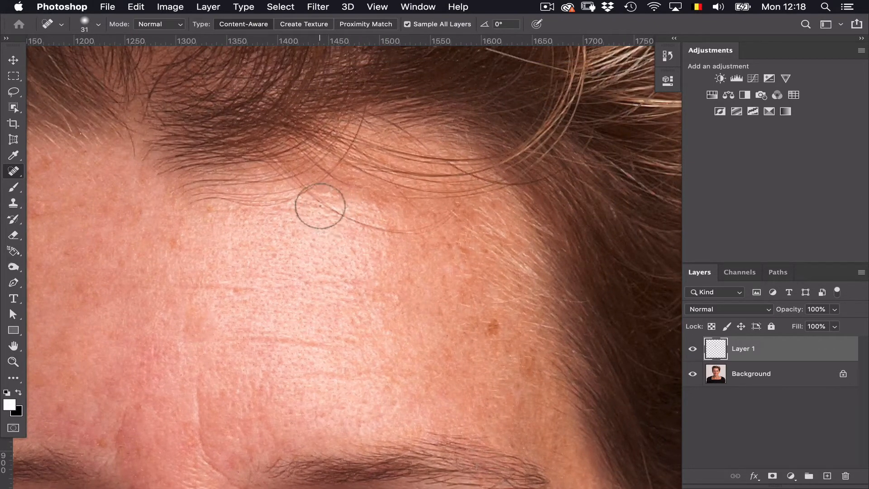
mouse_move(316, 197)
left_mouse_down()
mouse_move(340, 219)
mouse_move(395, 234)
mouse_move(442, 229)
mouse_move(409, 237)
mouse_move(454, 214)
left_mouse_up()
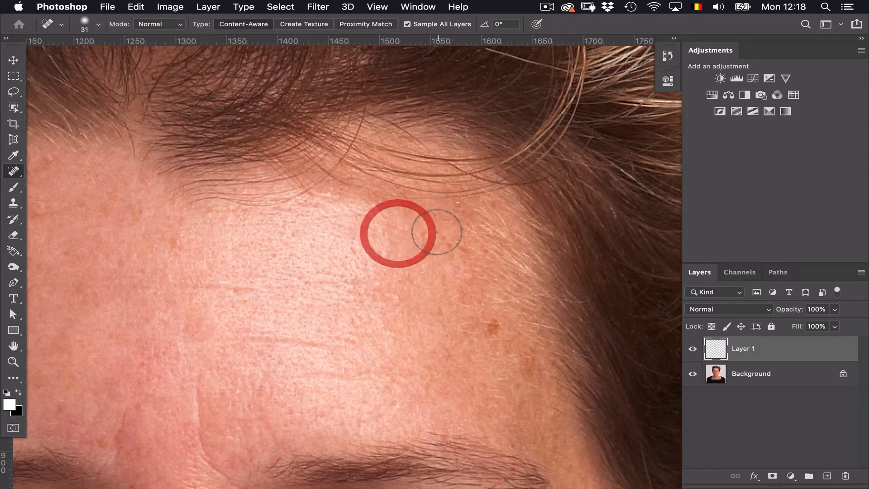
left_click(380, 219)
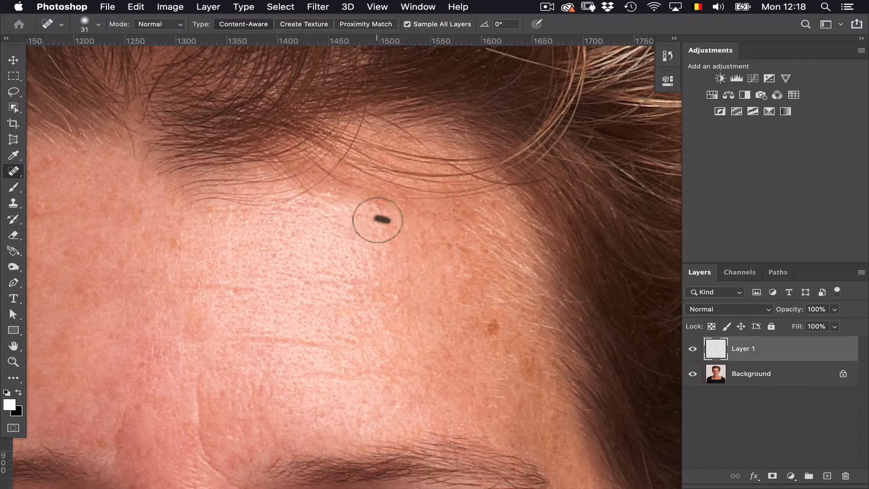
left_click(350, 210)
left_click(311, 195)
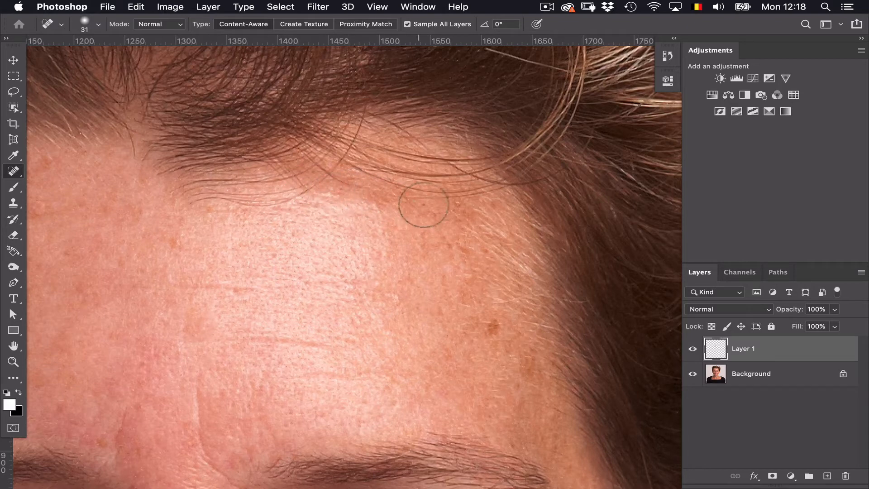
mouse_move(395, 194)
left_mouse_down()
mouse_move(453, 195)
mouse_move(429, 221)
mouse_move(444, 223)
mouse_move(397, 189)
mouse_move(445, 225)
mouse_move(490, 192)
left_mouse_up()
left_click(438, 221)
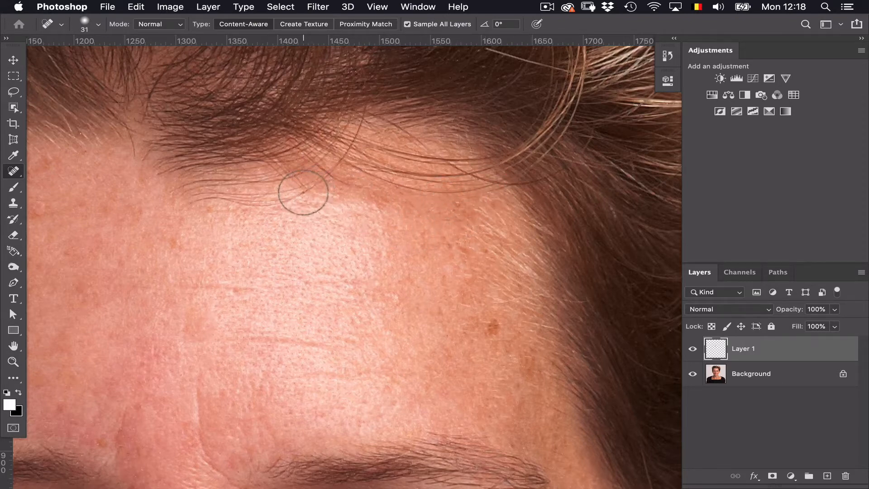
Heal the stray hair end below the hairline and compare the forehead with the retouching layer hidden and shown
left_click_drag(303, 192, 312, 181)
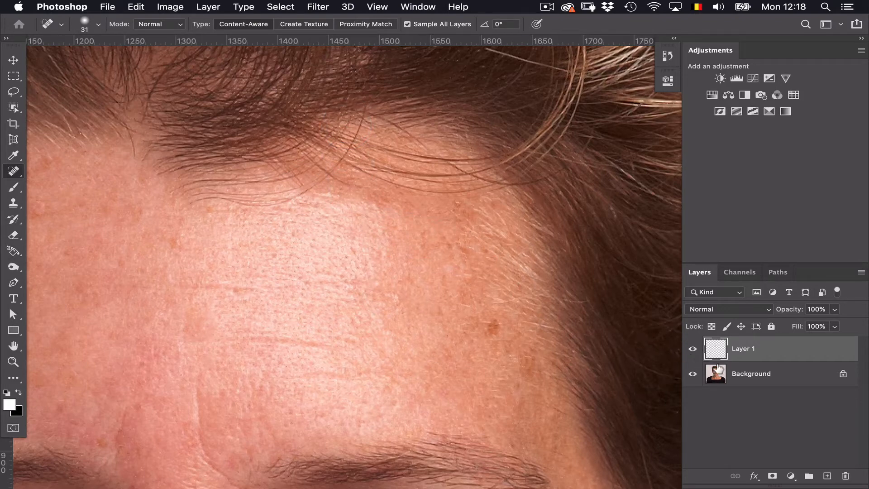
left_click(693, 349)
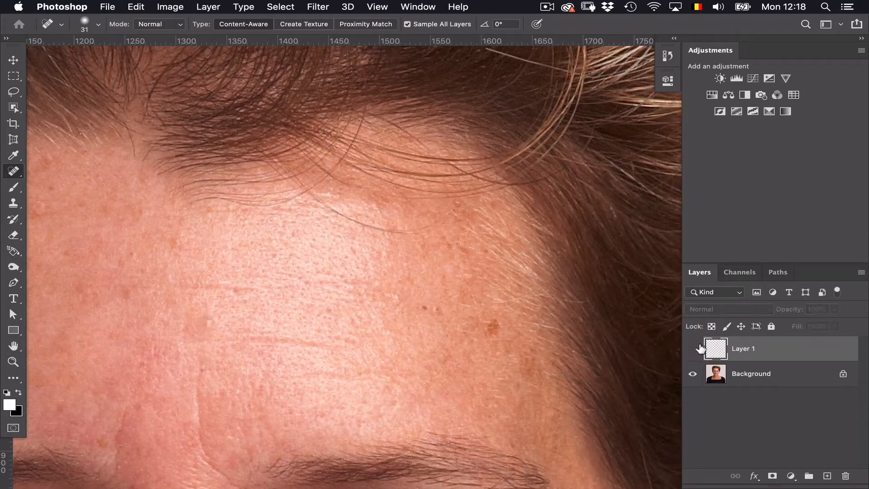
left_click(696, 348)
left_click(697, 348)
left_click(693, 349)
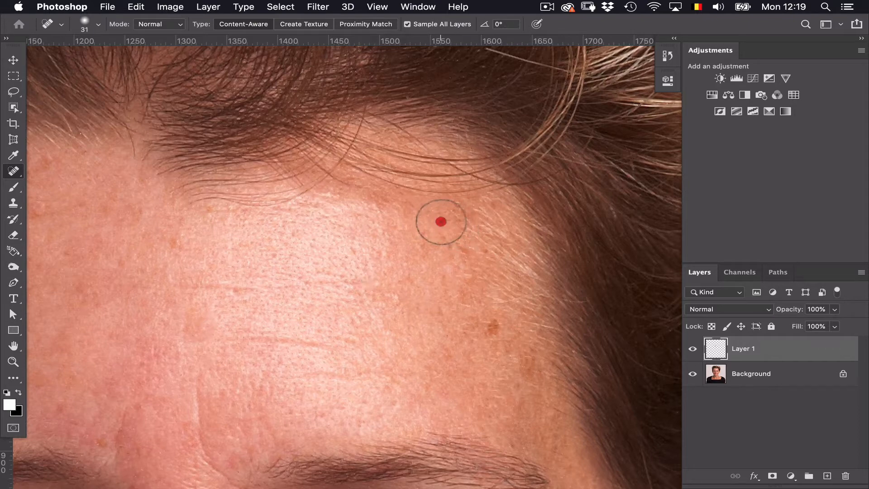
Heal the small spots on both sides of the forehead below the hairline and the one above the woman's right eyebrow
left_click(450, 223)
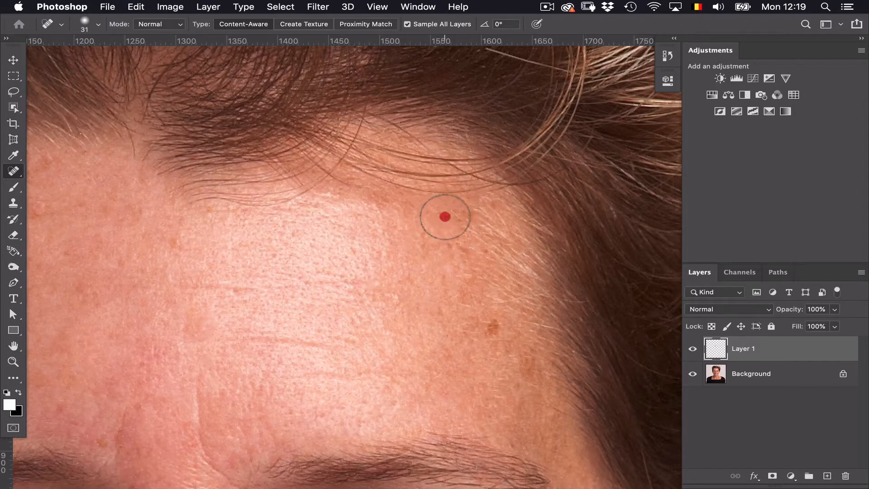
left_click(447, 242)
left_click(450, 248)
mouse_move(245, 289)
left_mouse_down()
mouse_move(235, 287)
mouse_move(246, 286)
left_mouse_up()
left_click_drag(226, 252, 508, 250)
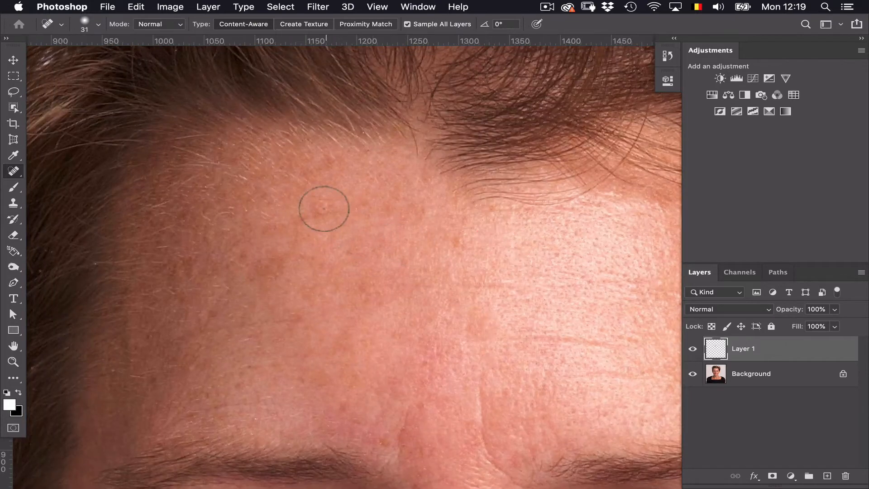
left_click(305, 223)
left_click(345, 410)
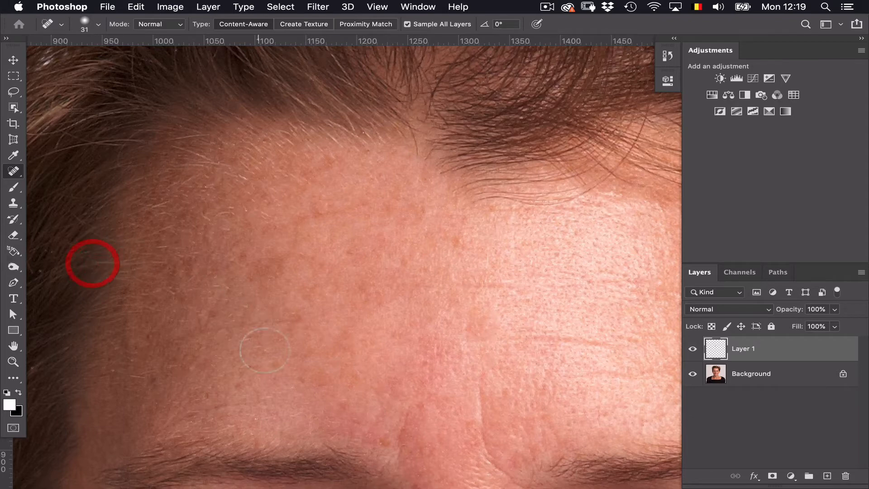
Heal the light specks in the dark hair beside the woman's right temple
mouse_move(260, 362)
left_mouse_down()
mouse_move(356, 271)
mouse_move(457, 231)
left_mouse_up()
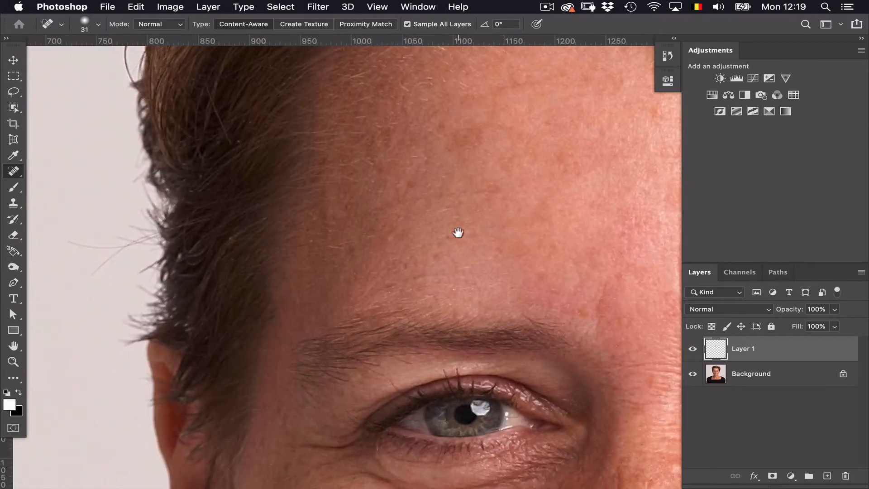
left_click(236, 140)
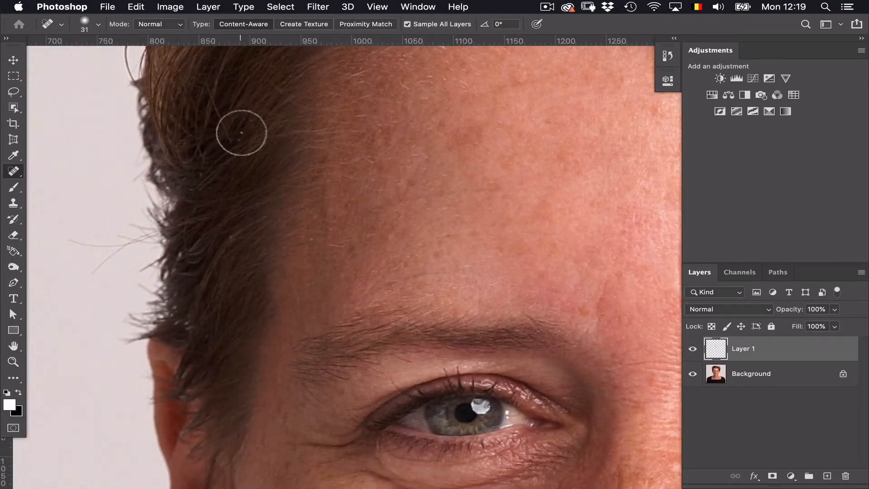
left_click(239, 141)
left_click(251, 125)
left_click(243, 119)
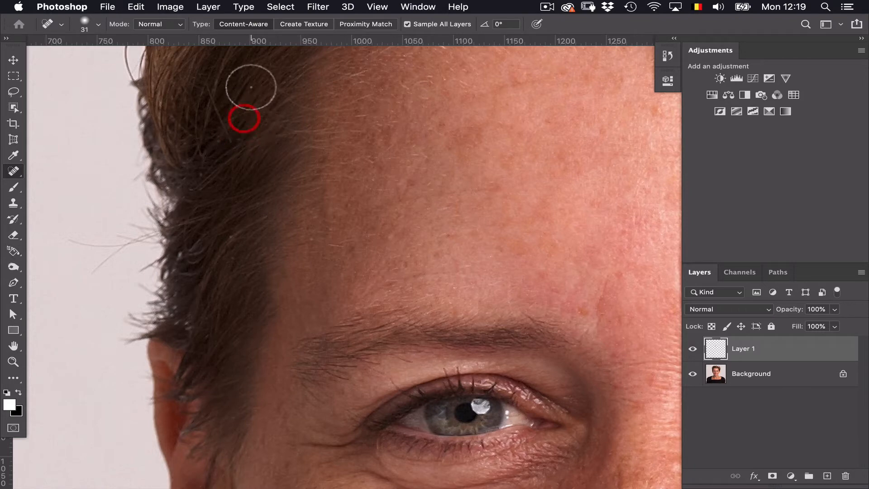
left_click(229, 146)
Heal the mark just below the outer corner of the woman's right eye
left_click_drag(458, 244, 320, 130)
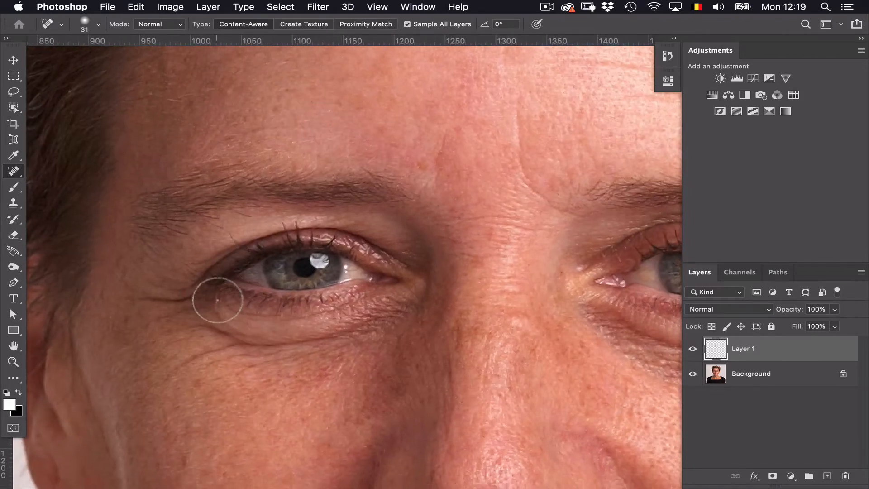
left_click(218, 293)
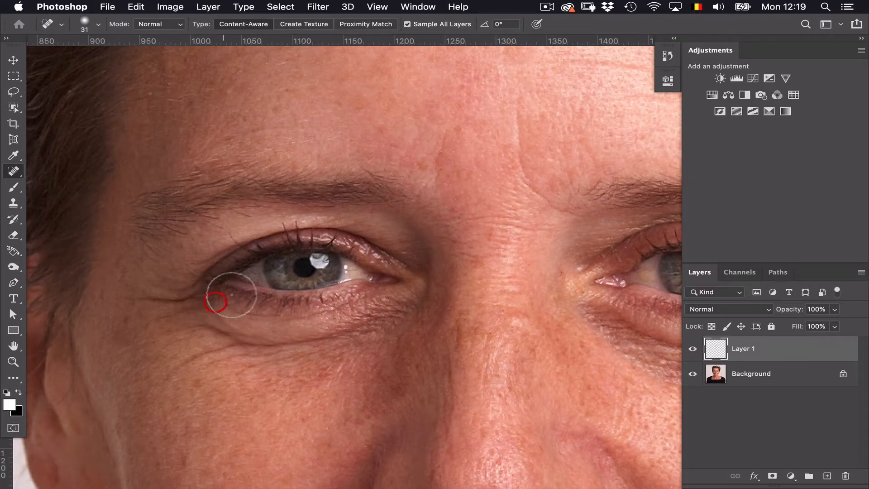
left_click_drag(433, 394, 398, 209)
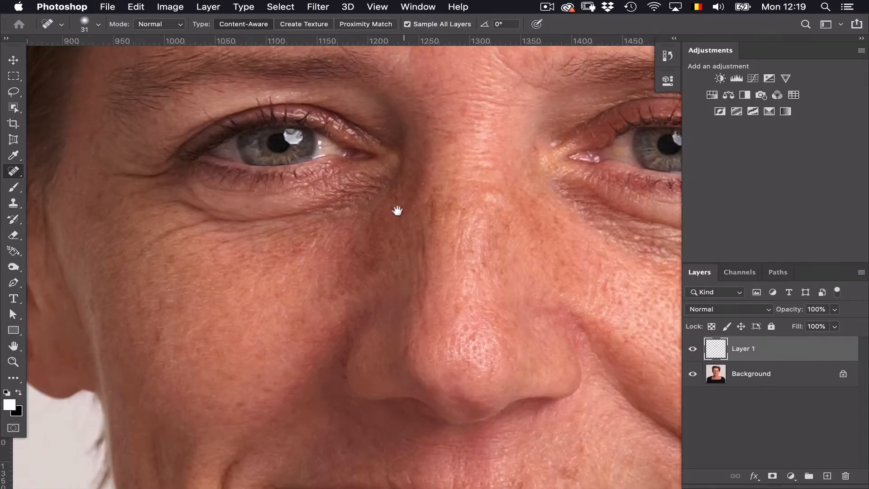
left_click_drag(388, 174, 386, 217)
Examine the chin, neck, shoulder, chest and nose area for remaining skin blemishes
left_click_drag(480, 362, 450, 221)
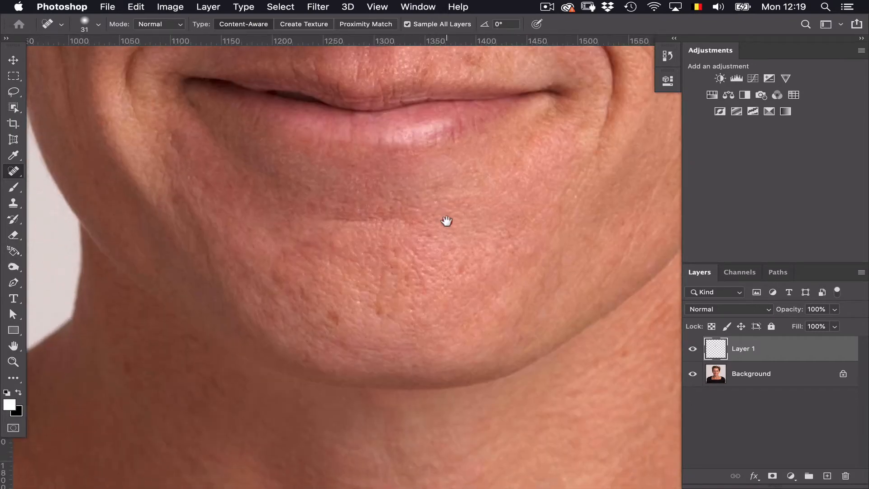
left_click(444, 219)
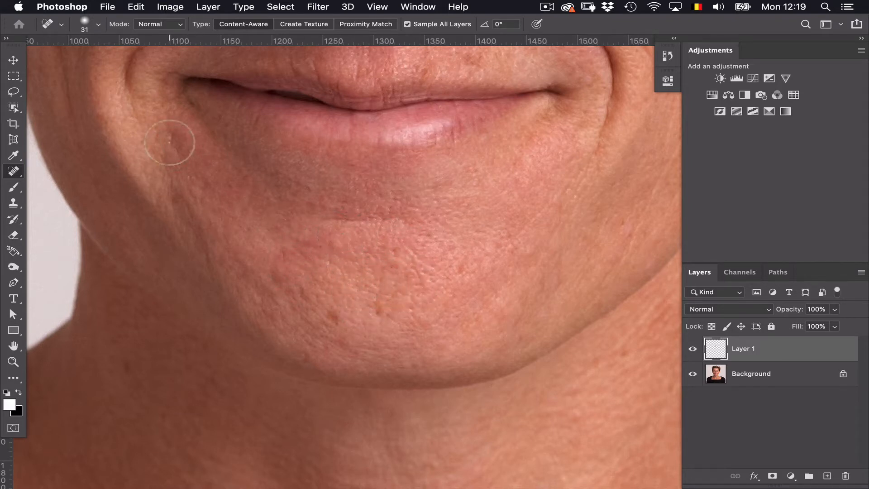
left_click_drag(392, 278, 269, 213)
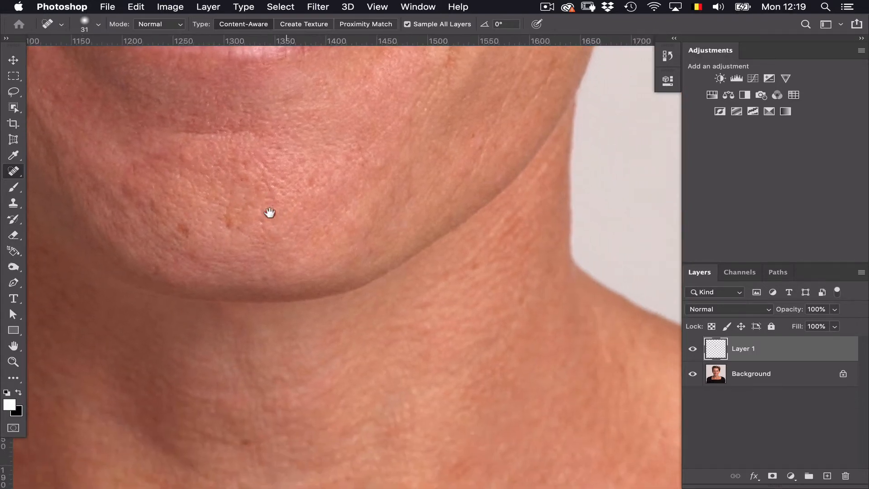
left_click_drag(402, 285, 297, 171)
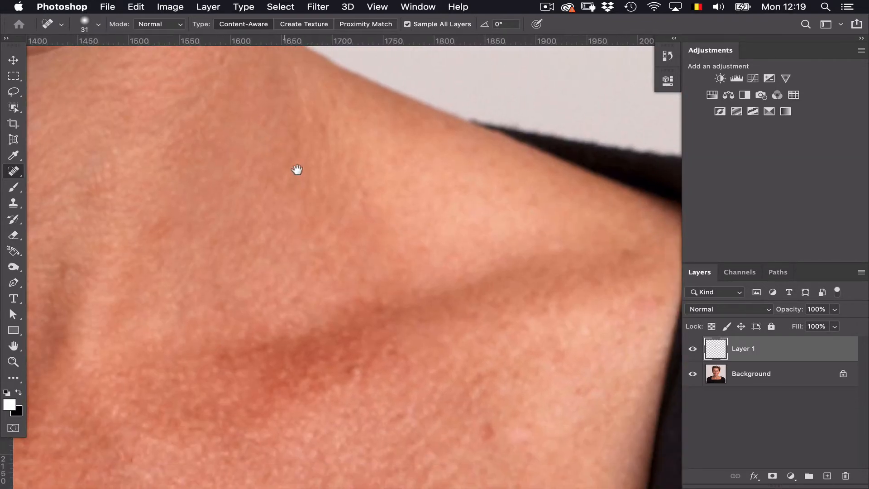
left_click(462, 289)
left_click_drag(404, 410, 388, 307)
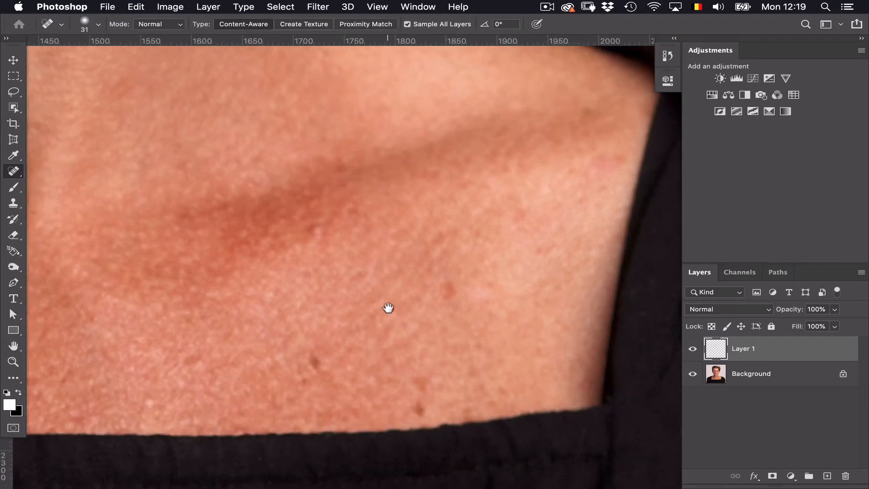
left_click_drag(271, 326, 633, 276)
left_click_drag(448, 291, 582, 357)
left_click_drag(407, 294, 603, 222)
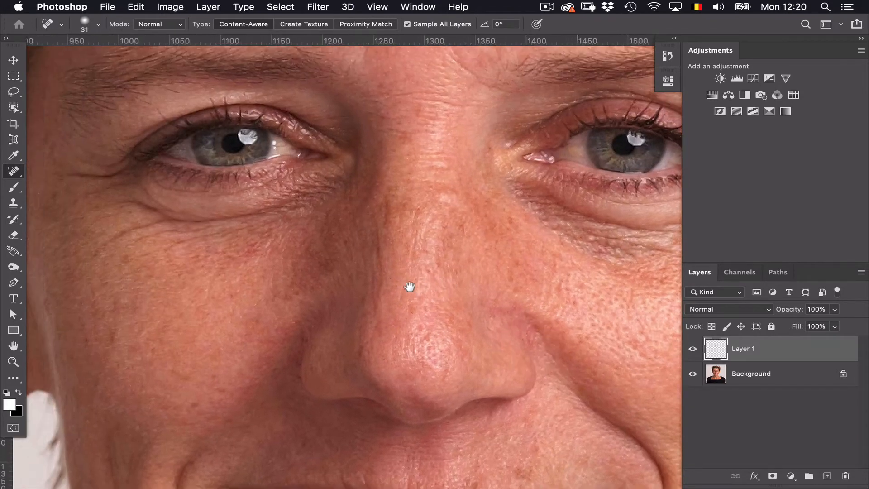
Stamp all visible layers into a new merged layer above the retouching layer
scroll(468, 258, "down", 5)
scroll(467, 258, "right", 3)
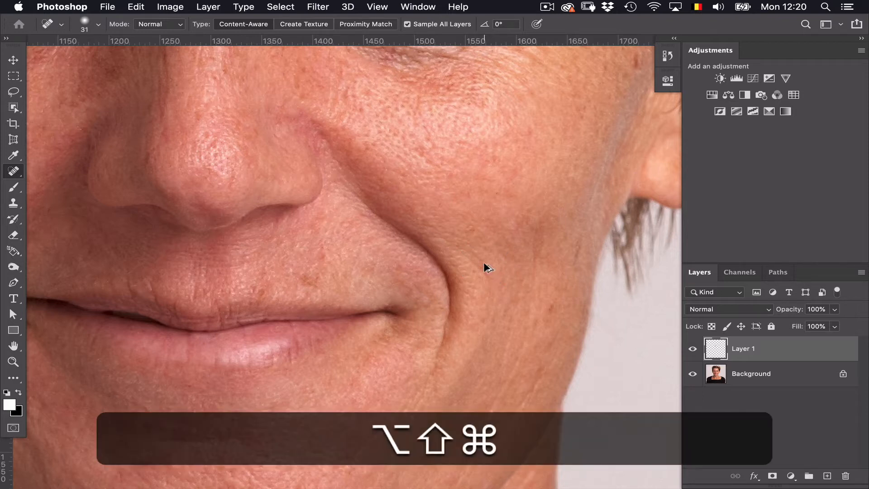
key("alt+shift+super+e")
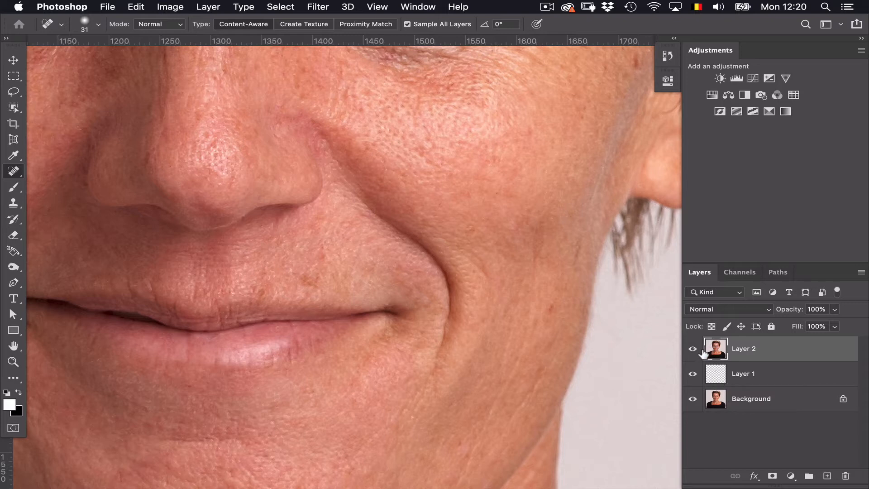
Compare the merged layer with the original Background by repeatedly showing the Background alone and restoring all layers
key("alt")
left_click(693, 349, "alt")
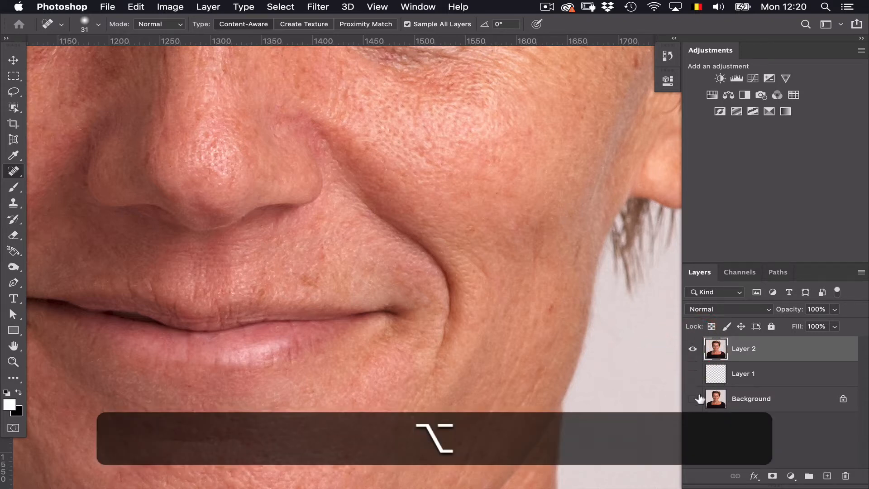
left_click(693, 399, "alt")
left_click(692, 400, "alt")
left_click(692, 400, "alt")
left_click(693, 399, "alt")
left_click(693, 400, "alt")
left_click(693, 399, "alt")
left_click(692, 399, "alt")
left_click(693, 399, "alt")
left_click(693, 399, "alt")
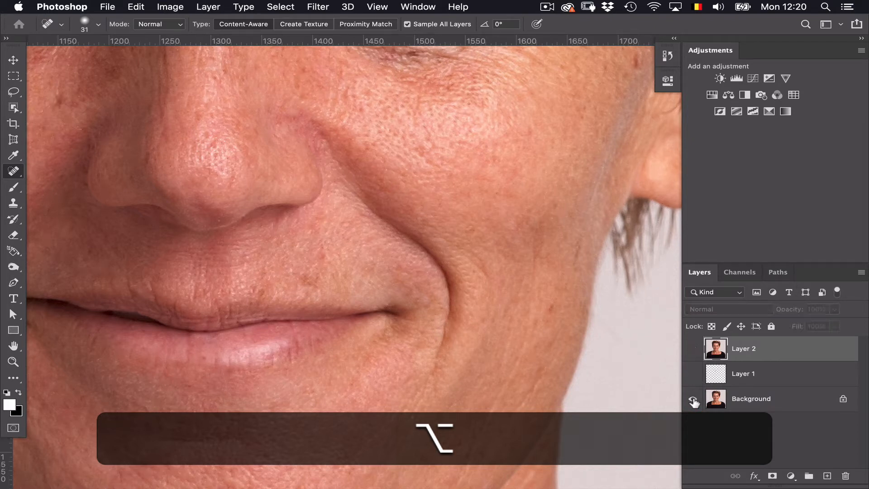
left_click(693, 399, "alt")
left_click(693, 399, "alt")
left_click(692, 399, "alt")
Delete the healing layer, Layer 1, and duplicate the merged Layer 2
left_click(770, 376)
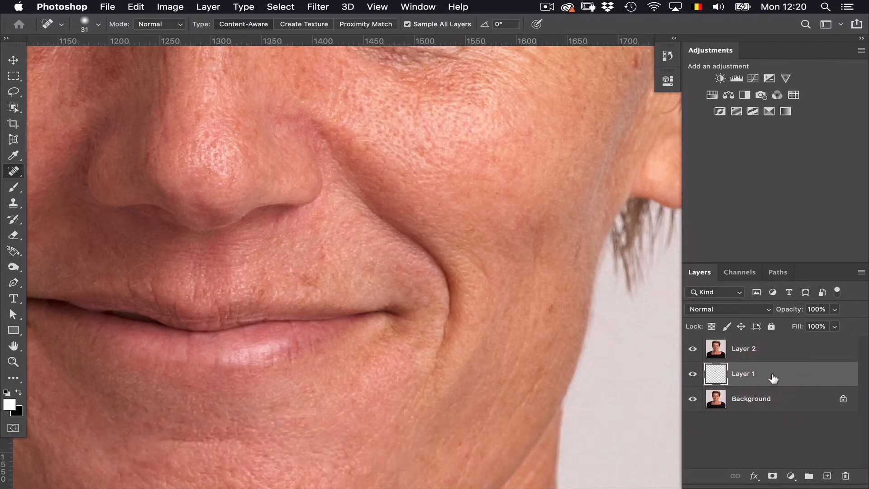
key("BackSpace")
left_click(776, 354)
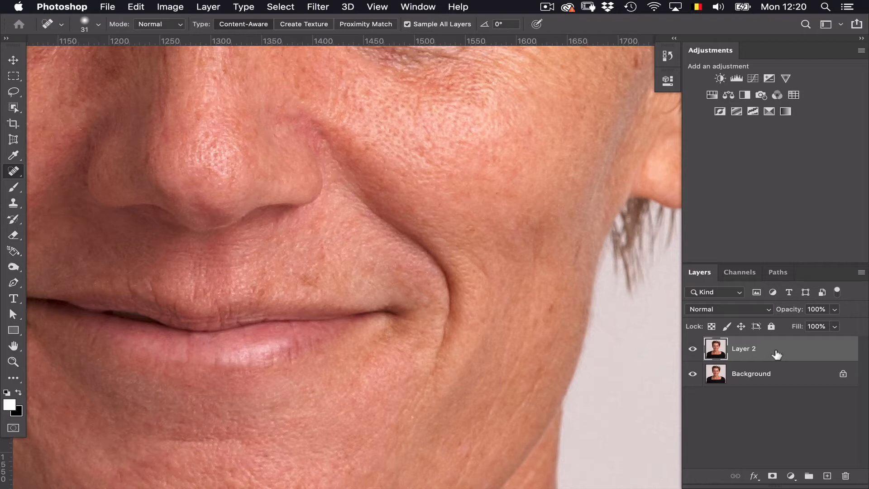
key("super+j")
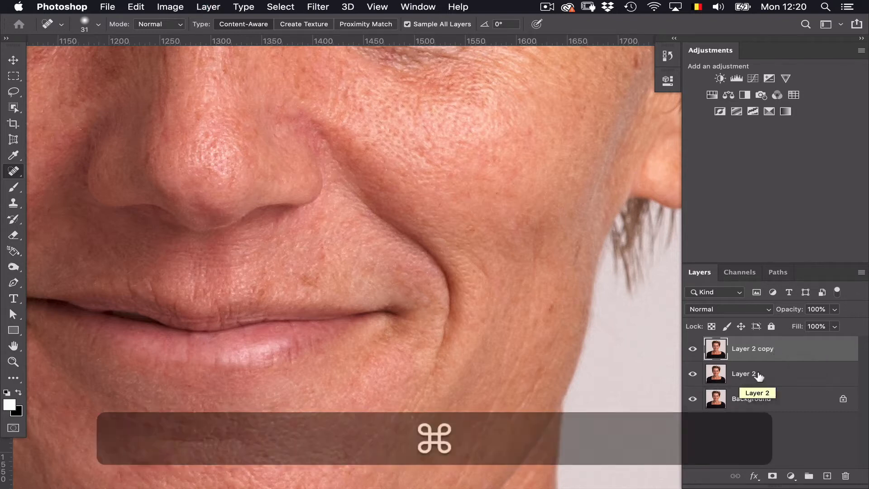
Rename Layer 2 as "couleur" and its copy above as "texture"
double_click(744, 373)
type("cou")
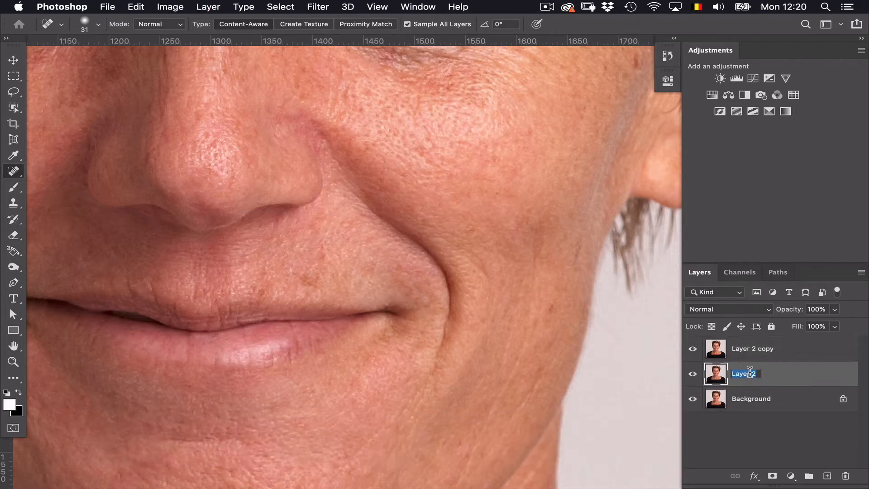
type("leur")
double_click(752, 349)
type("tex")
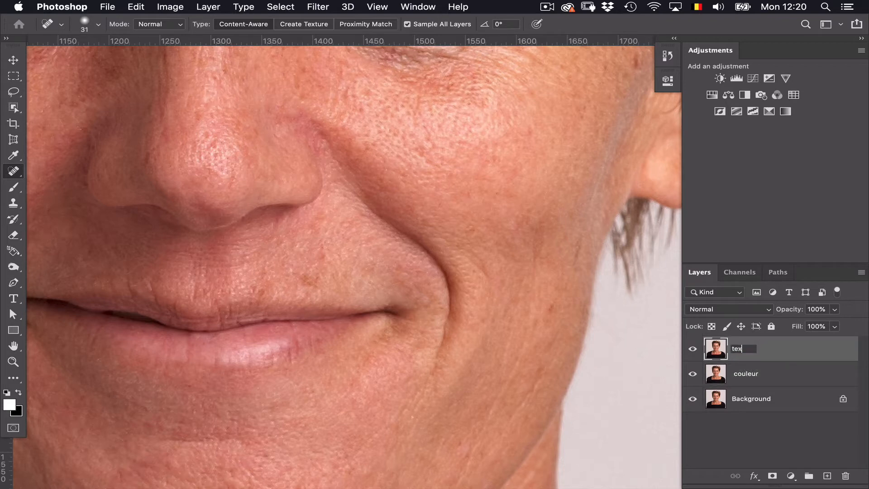
type("ture")
Make couleur the active layer and hide the texture layer
left_click(757, 377)
left_click(762, 352)
left_click(754, 376)
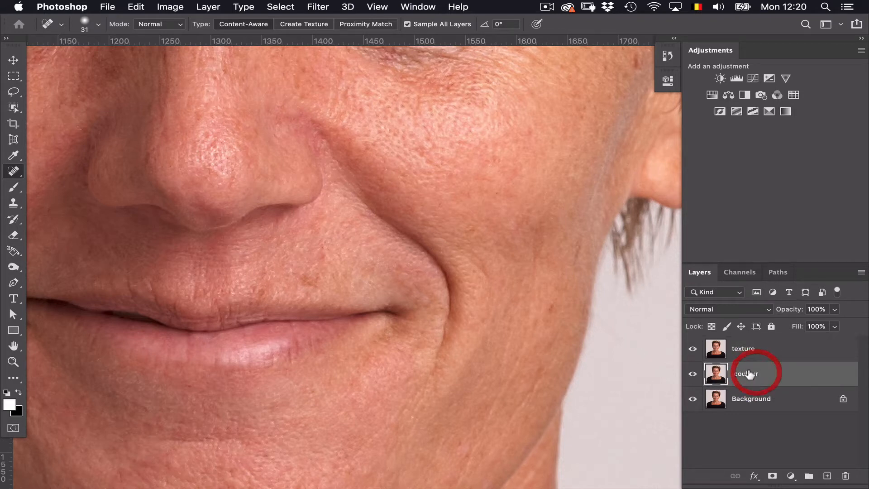
left_click(695, 350)
Apply a Gaussian Blur with a 3.6-pixel radius to the couleur layer
key("ctrl+alt+super+f")
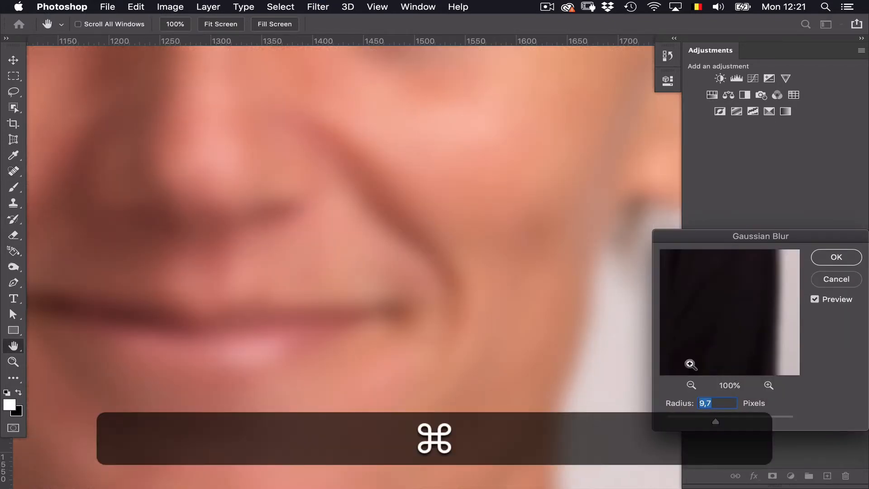
key("super+minus")
key("super+minus")
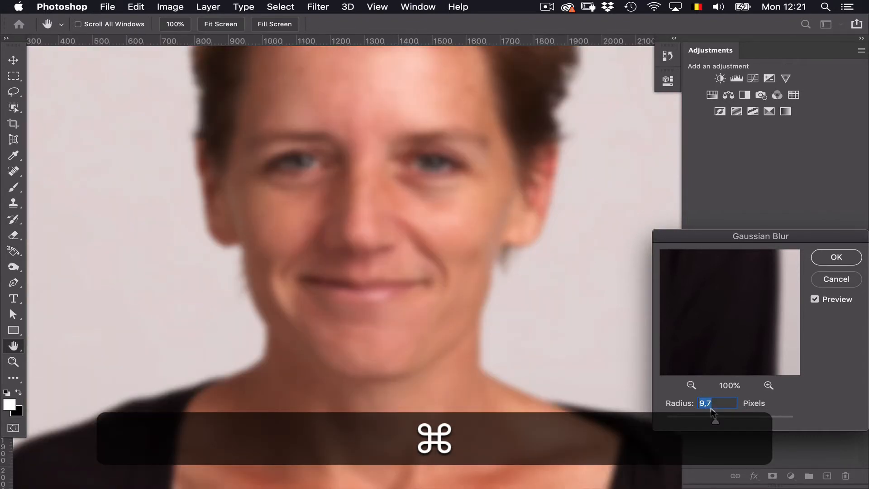
key("super+plus")
key("super+plus")
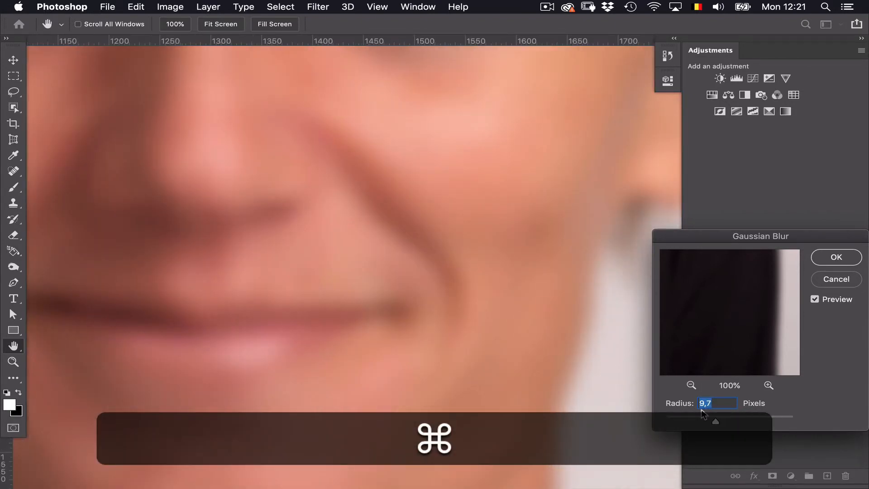
left_click(677, 419)
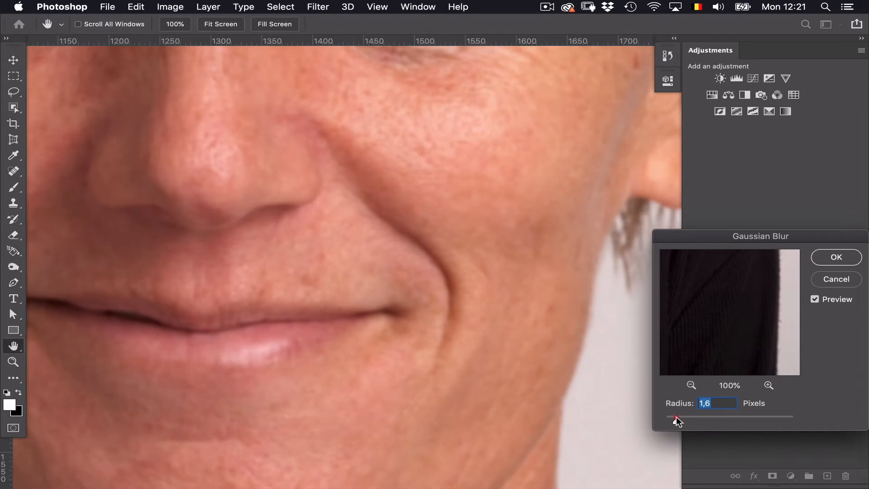
mouse_move(677, 420)
left_mouse_down()
mouse_move(653, 418)
mouse_move(688, 422)
left_mouse_up()
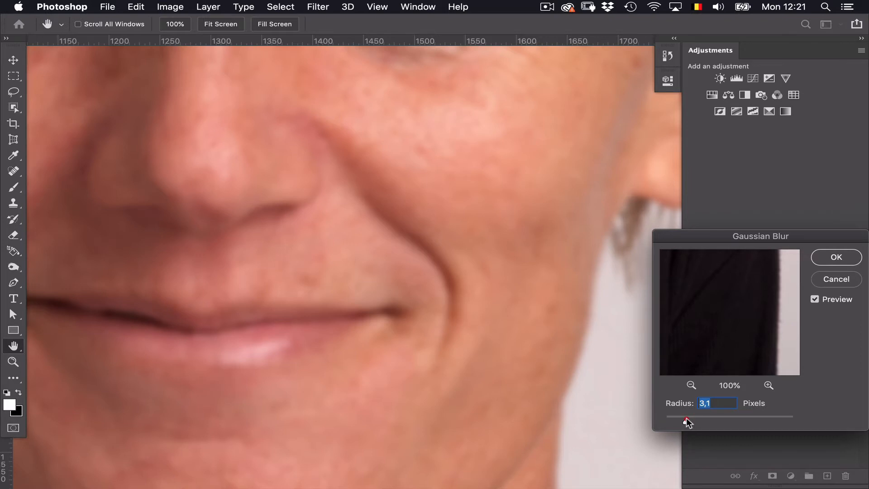
left_click_drag(688, 422, 690, 422)
left_click_drag(691, 422, 689, 423)
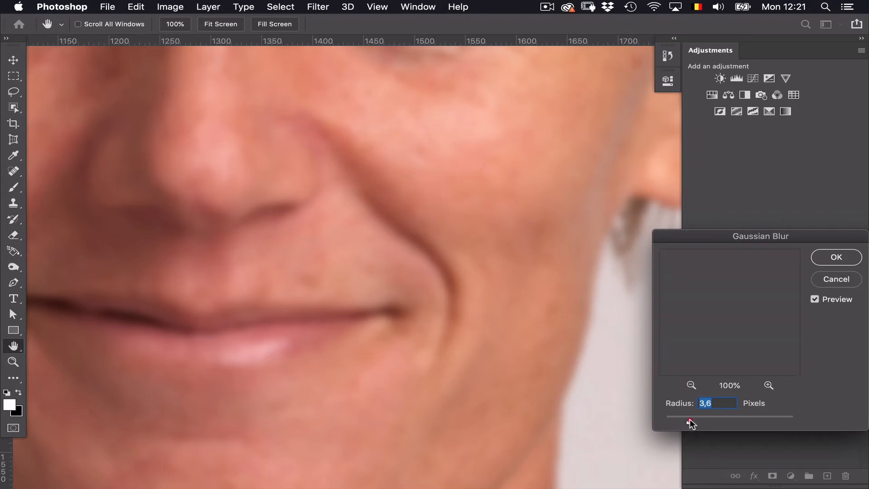
left_click(842, 256)
key("j")
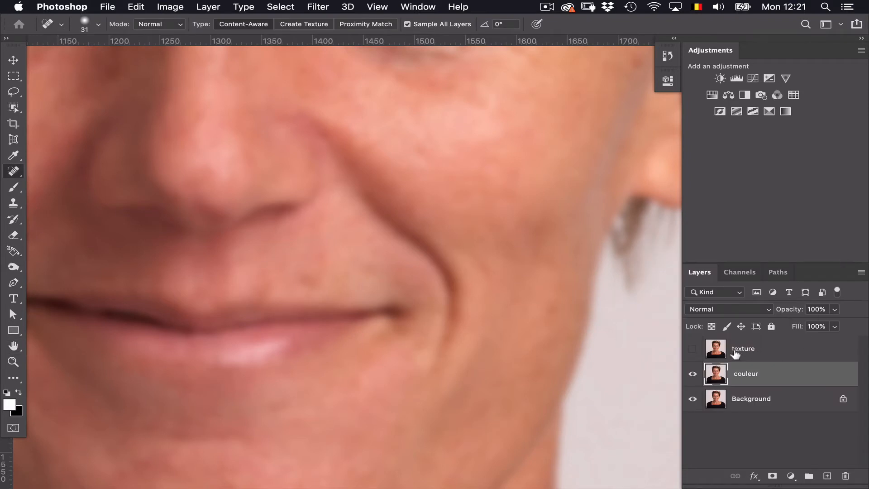
Show and activate the texture layer, and start Apply Image with Sample File to Practice on.jpg as source, layer couleur and Subtract blending
left_click(693, 349)
left_click(732, 353)
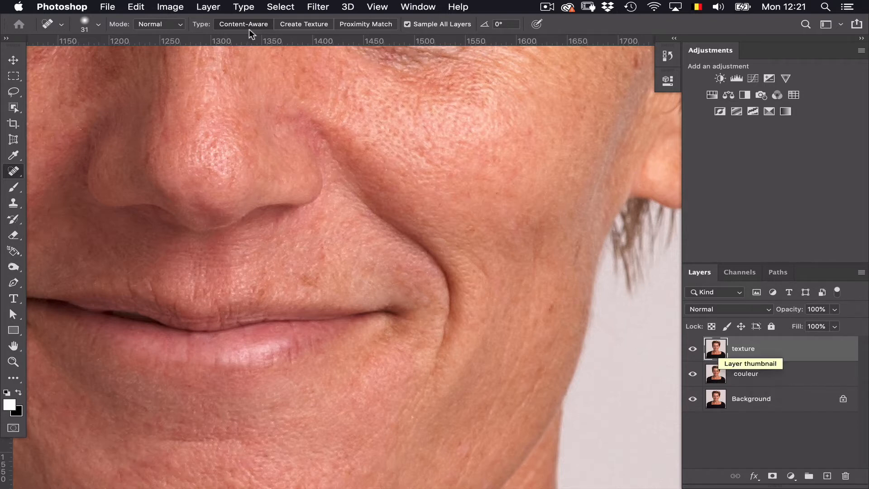
left_click(138, 6)
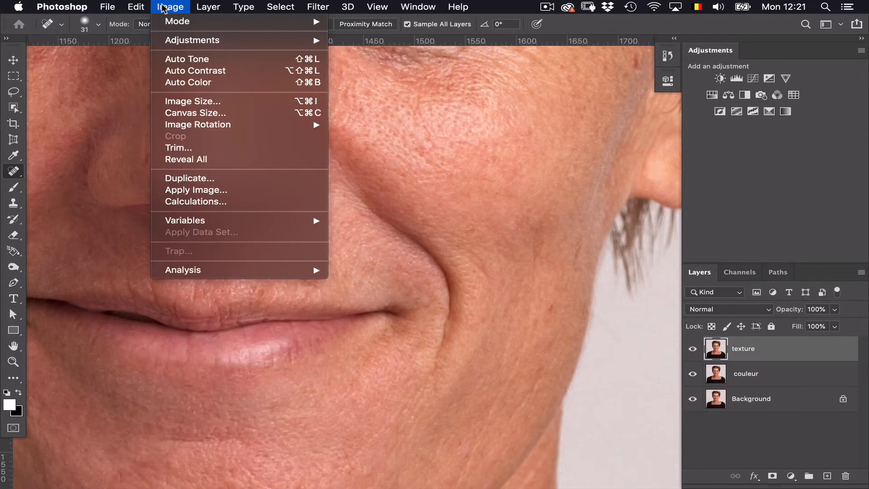
left_click(220, 190)
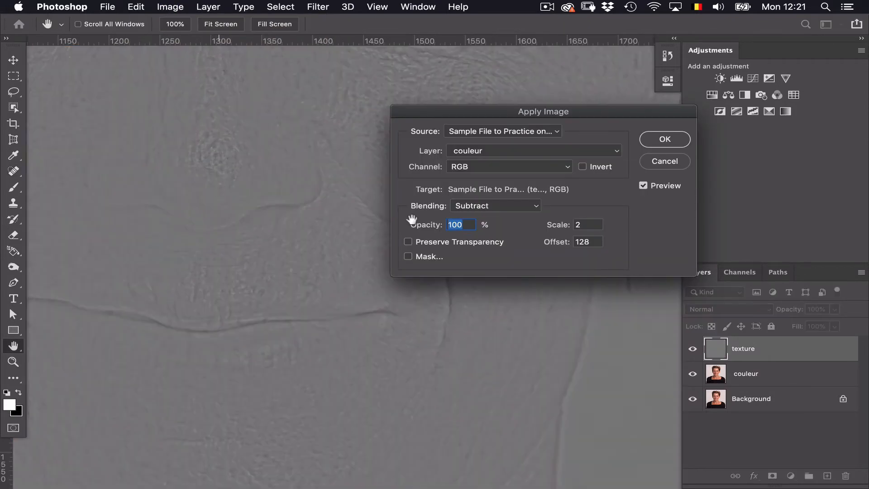
left_click(512, 135)
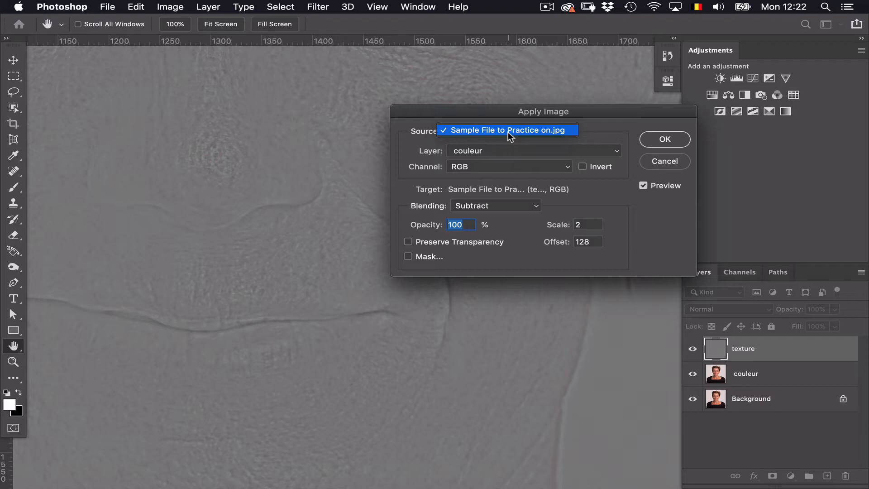
left_click(508, 131)
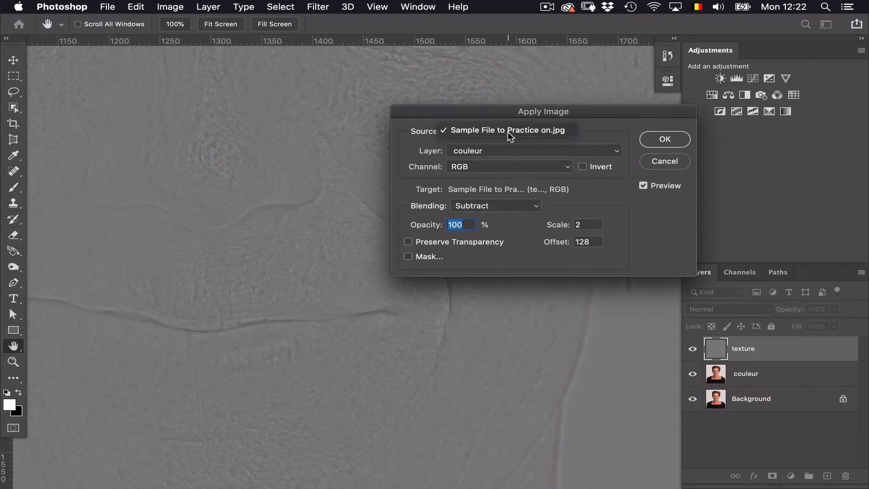
left_click(520, 154)
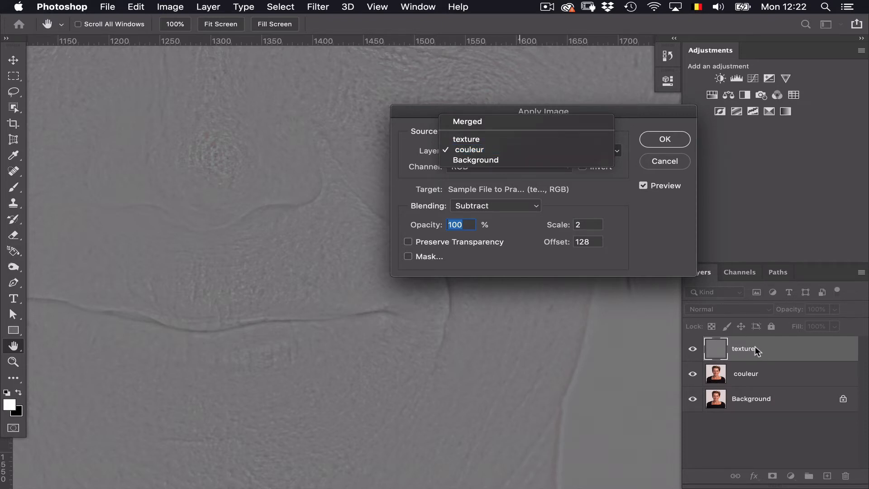
left_click(483, 151)
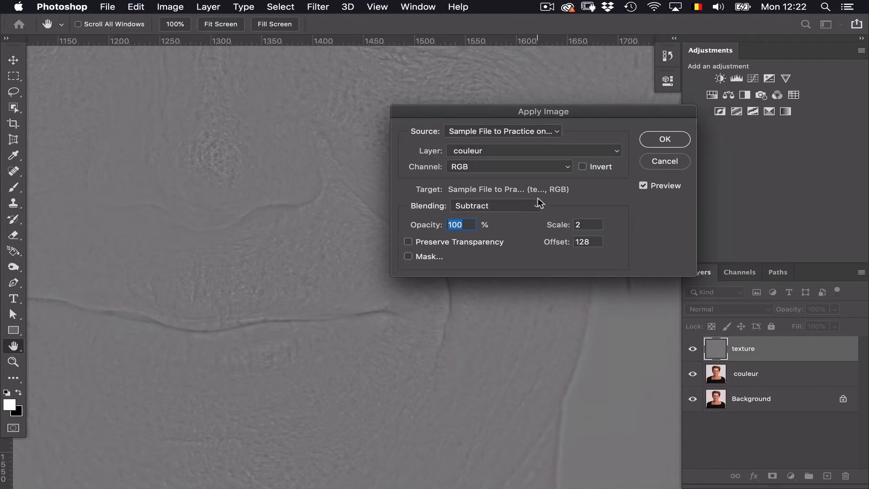
left_click(533, 207)
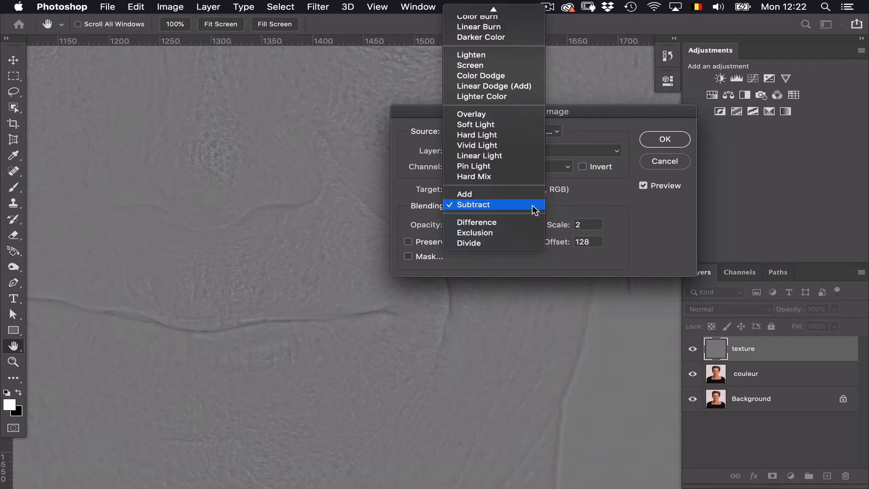
left_click(533, 207)
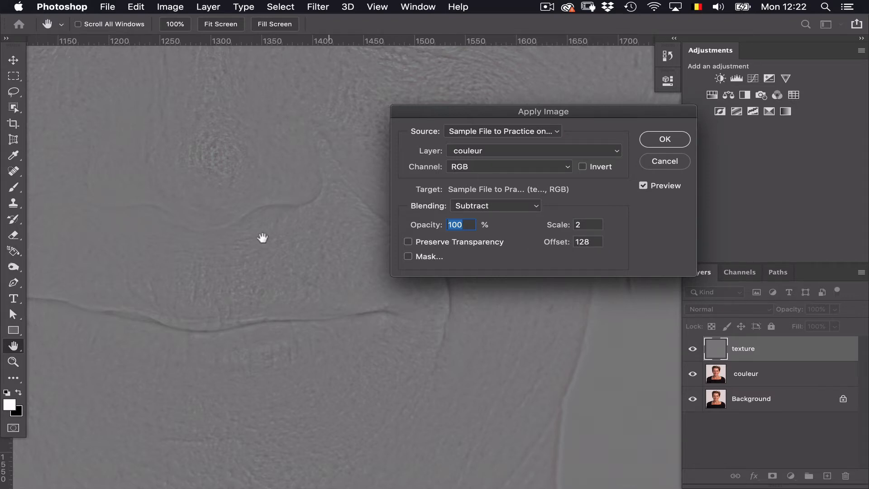
Try Invert and a scale of 1 in the Apply Image settings, and return to a scale of 2 without Invert
left_click(586, 167)
left_click(586, 225)
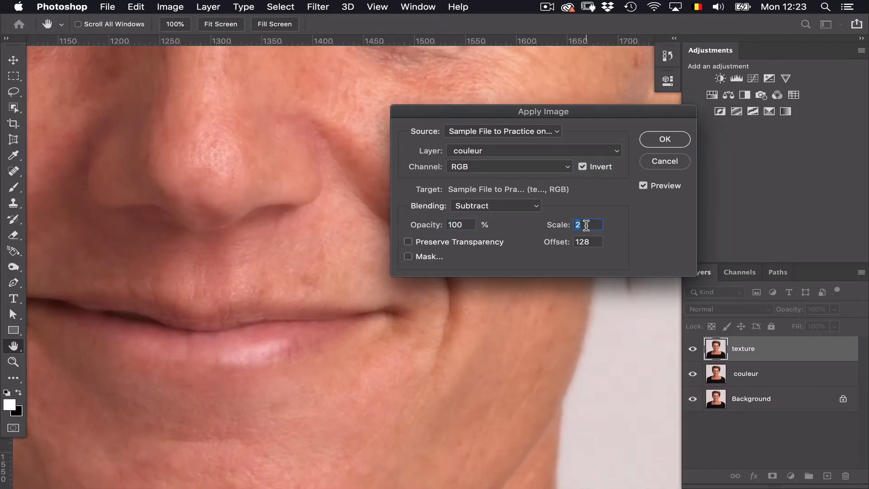
type("2")
key("BackSpace")
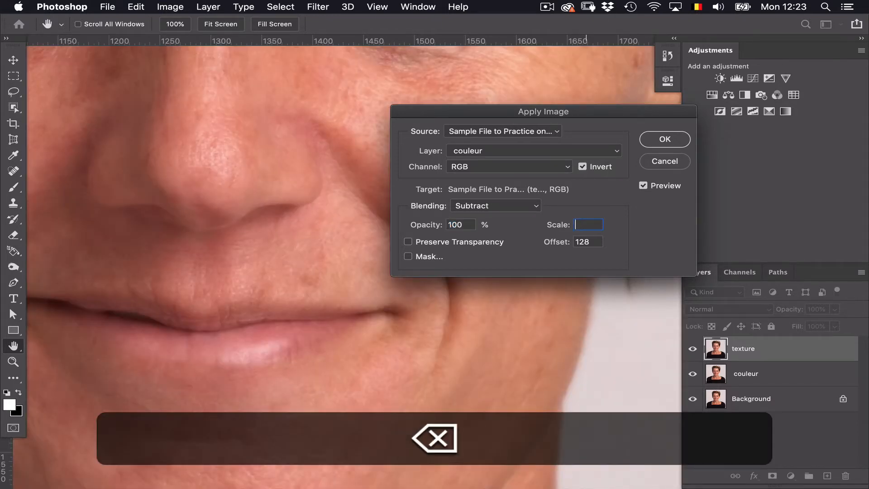
type("1")
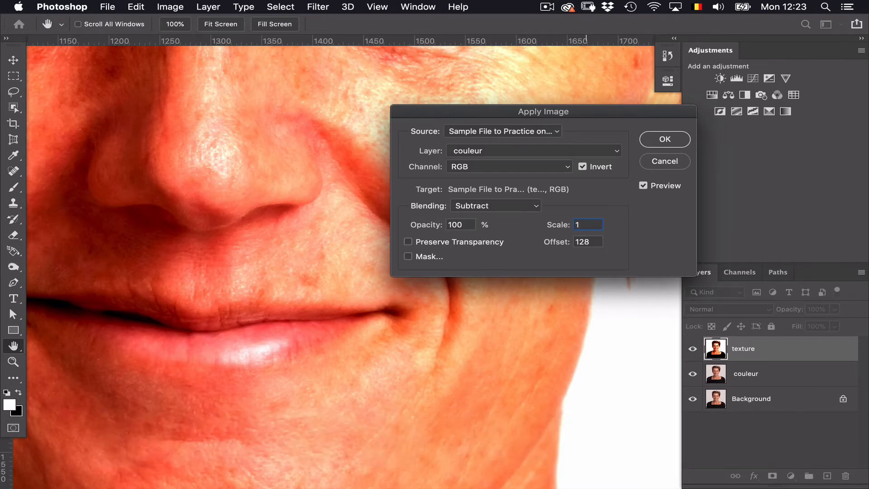
key("BackSpace")
type("2")
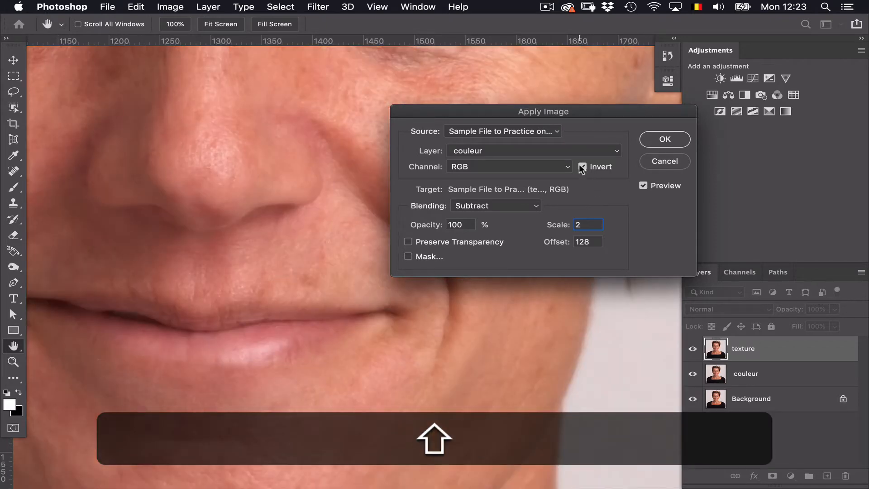
left_click(580, 165)
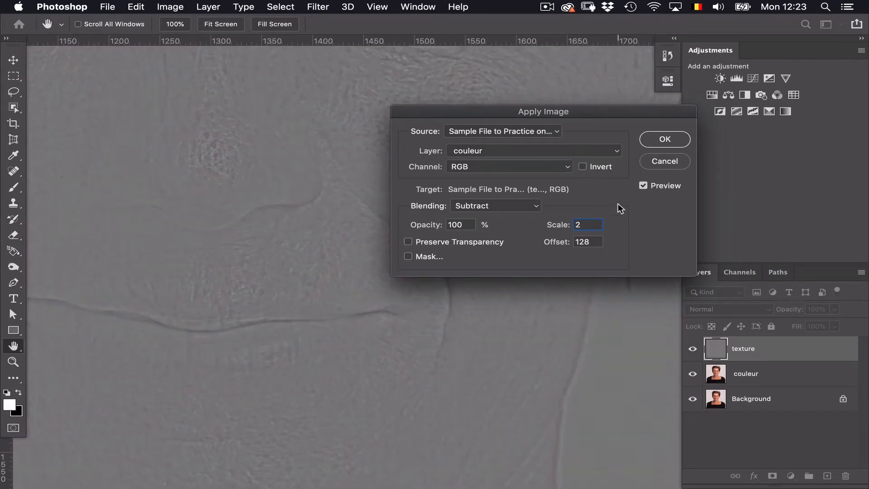
Apply the subtraction to the texture layer and set that layer's blend mode to Linear Light
left_click(665, 140)
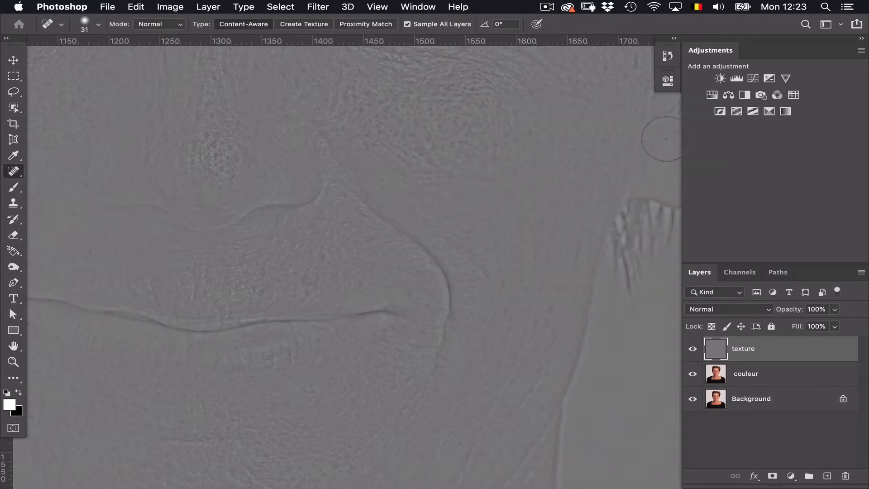
left_click(742, 309)
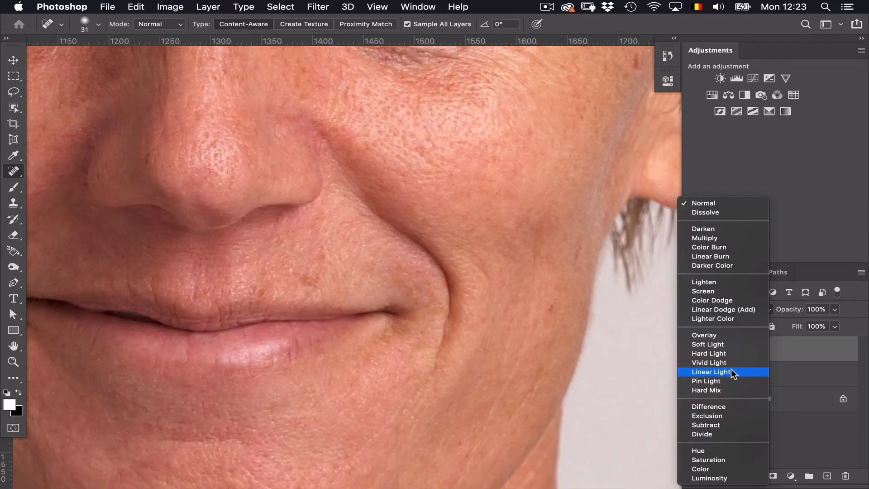
left_click(732, 374)
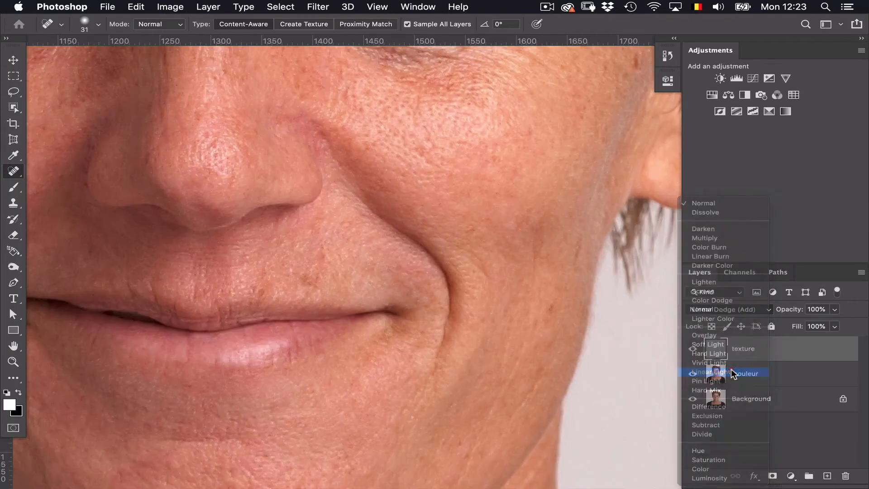
Group the texture and couleur layers together and expand the group
left_click(802, 375, "super")
key("super+g")
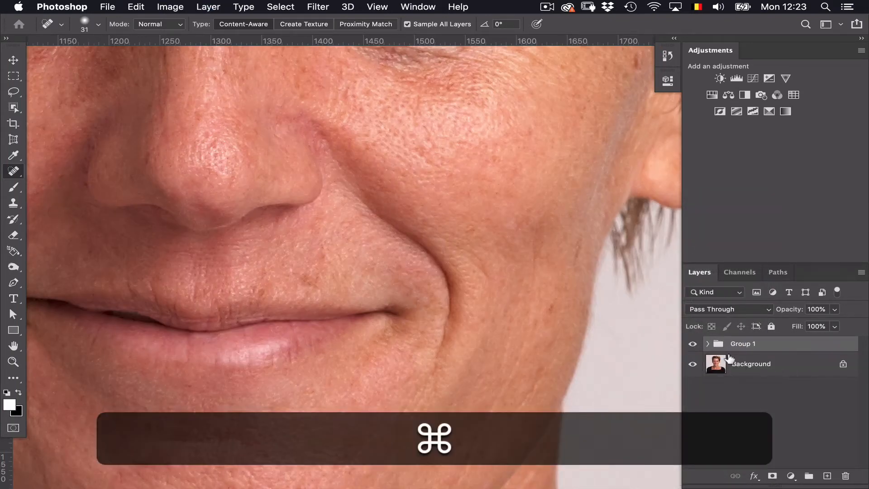
left_click(707, 344)
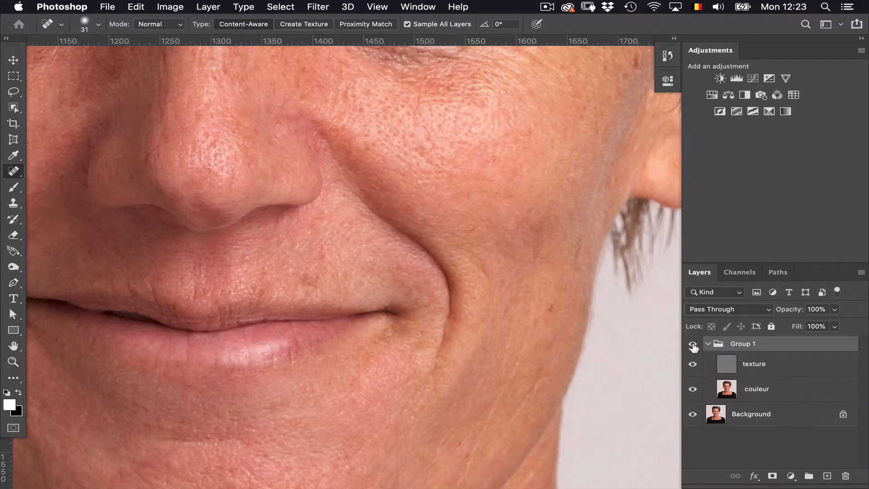
Compare the whole portrait with and without the texture and couleur group by toggling the group's visibility
key("cmd+0")
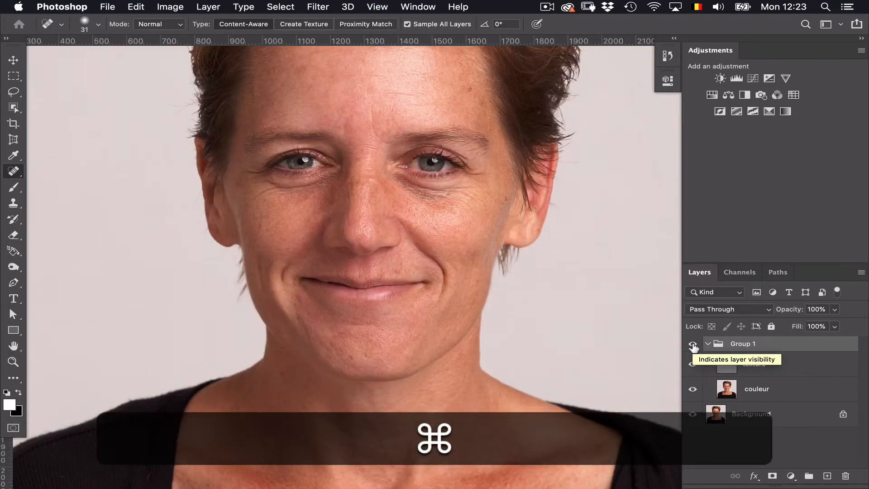
left_click(692, 345)
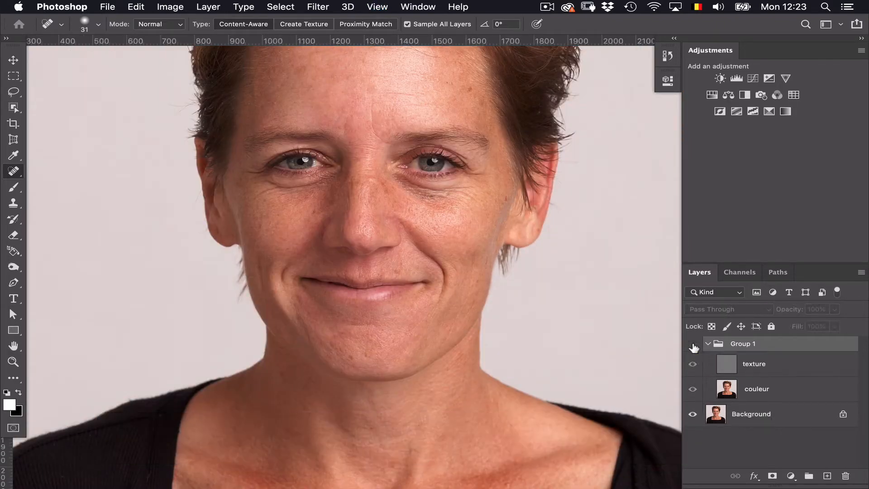
left_click(693, 345)
left_click(692, 345)
left_click(692, 345)
left_click(692, 345)
left_click(693, 345)
left_click(693, 345)
left_click(693, 345)
Examine the couleur and texture layers separately by toggling the visibility of texture, couleur and Background
left_click(730, 391)
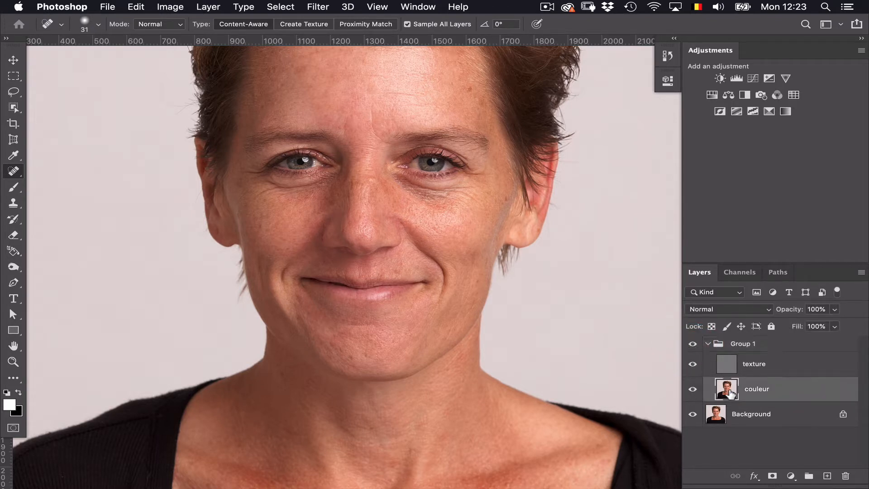
left_click(693, 364)
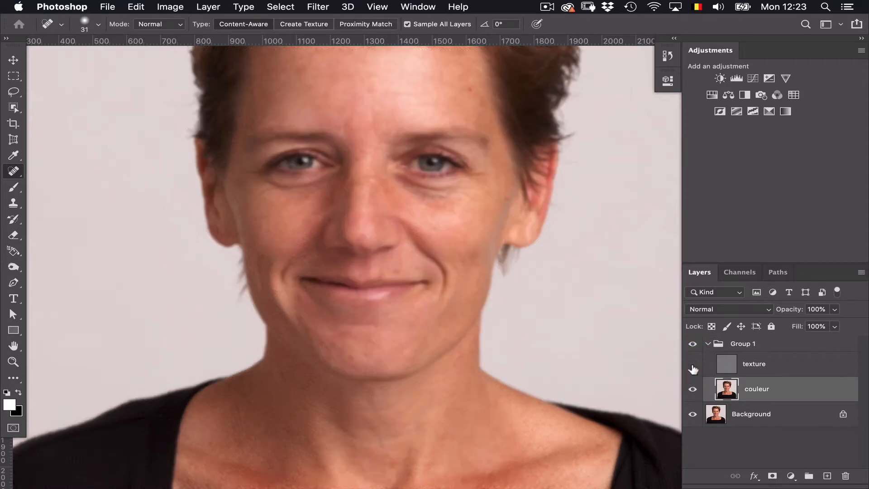
left_click(693, 364)
left_click(727, 366)
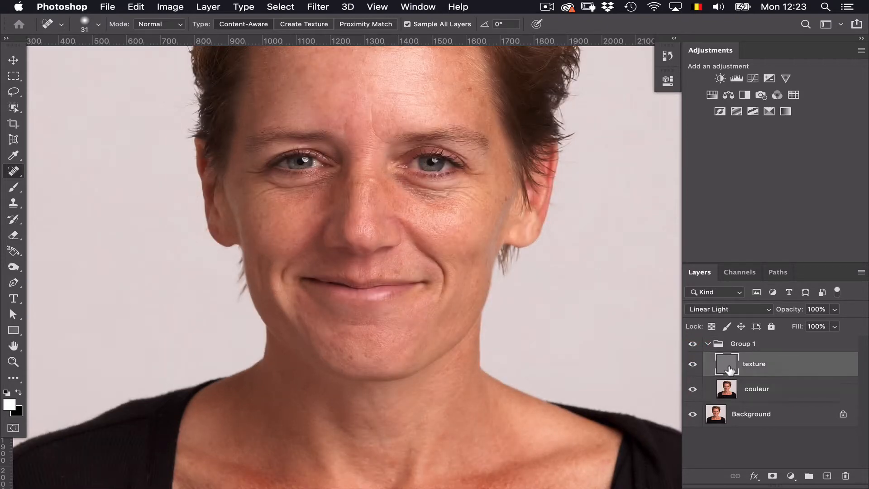
left_click(692, 390)
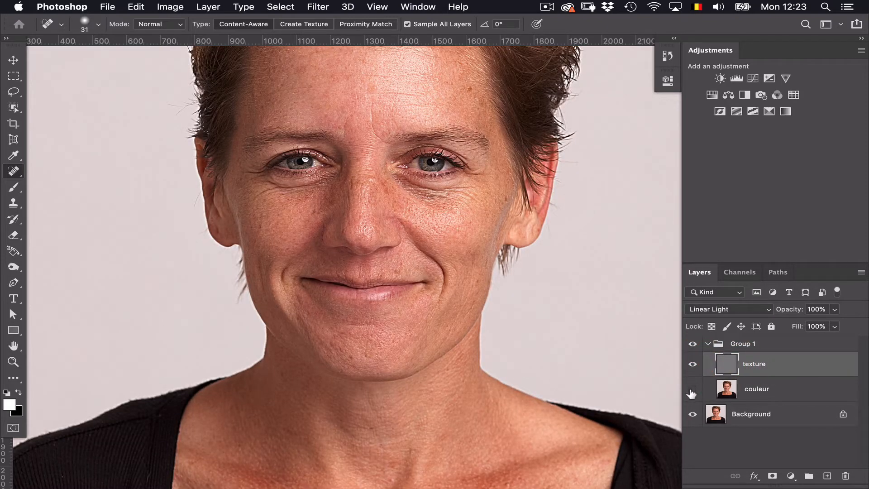
left_click(691, 391)
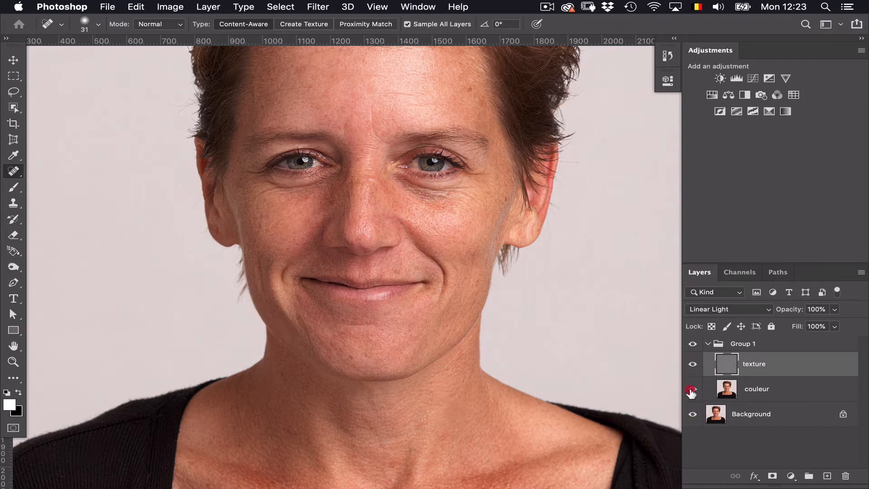
left_click(693, 414)
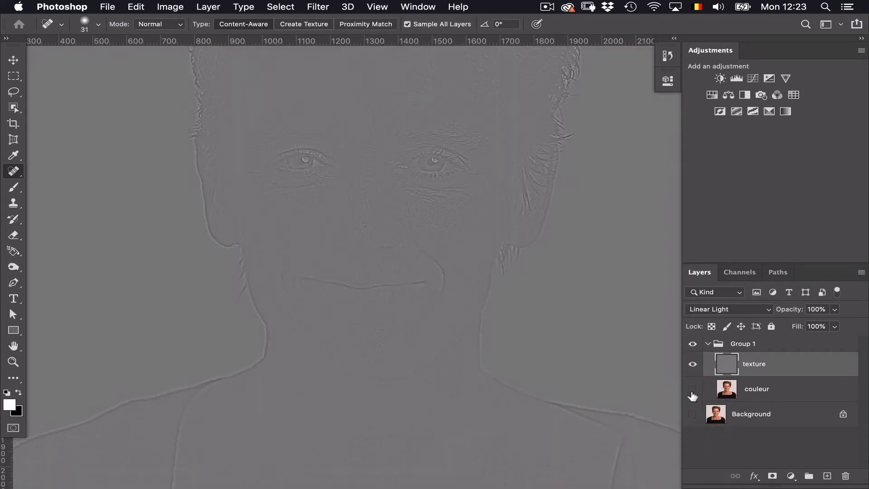
left_click(693, 414)
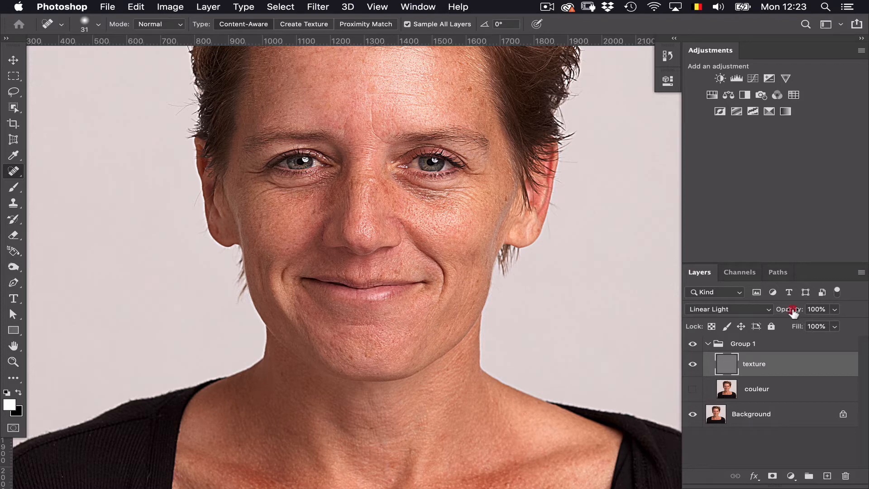
Try the texture layer at 44% opacity, compare it by toggling the layer's visibility, and restore 100% opacity
left_click_drag(793, 315, 751, 314)
left_click(693, 364)
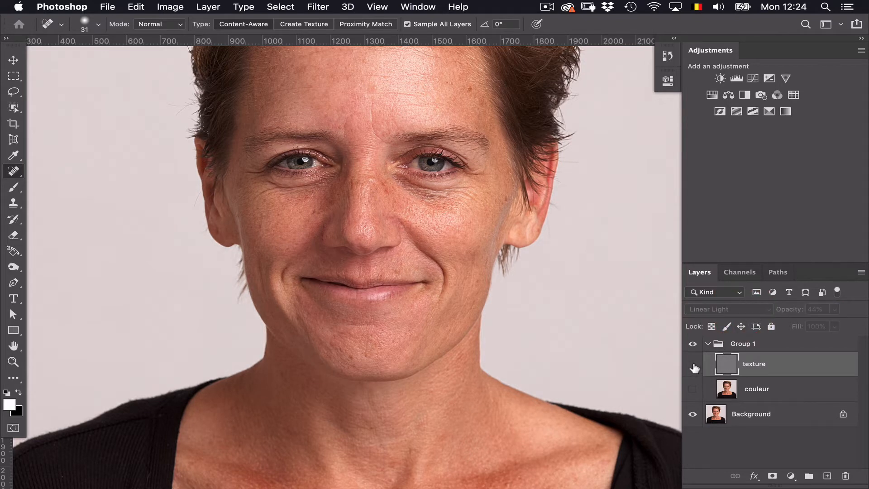
left_click(693, 364)
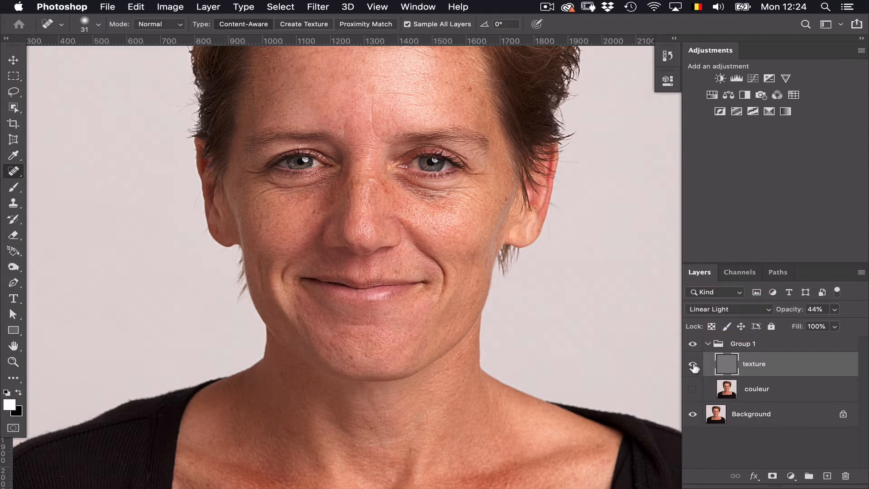
left_click(693, 364)
left_click(693, 364)
left_click_drag(791, 315, 816, 315)
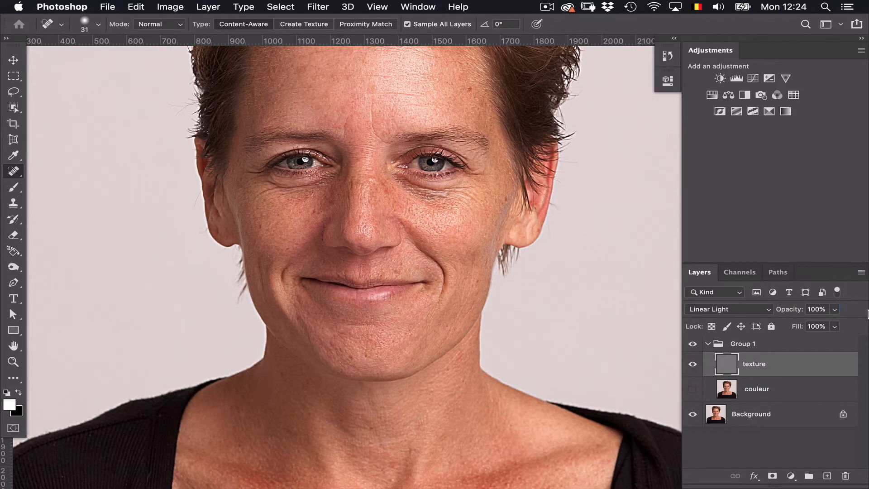
Show the couleur layer, make it the active layer and choose the Lasso tool
left_click(693, 391)
left_click(727, 390)
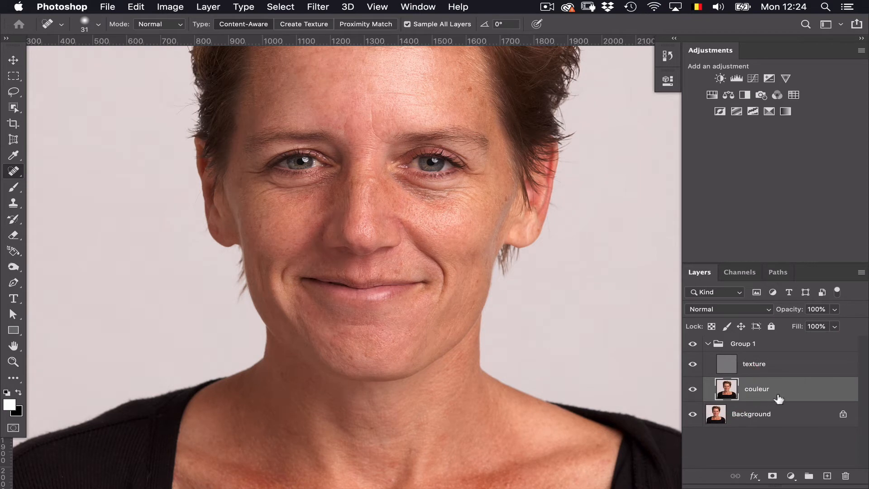
left_click(14, 94)
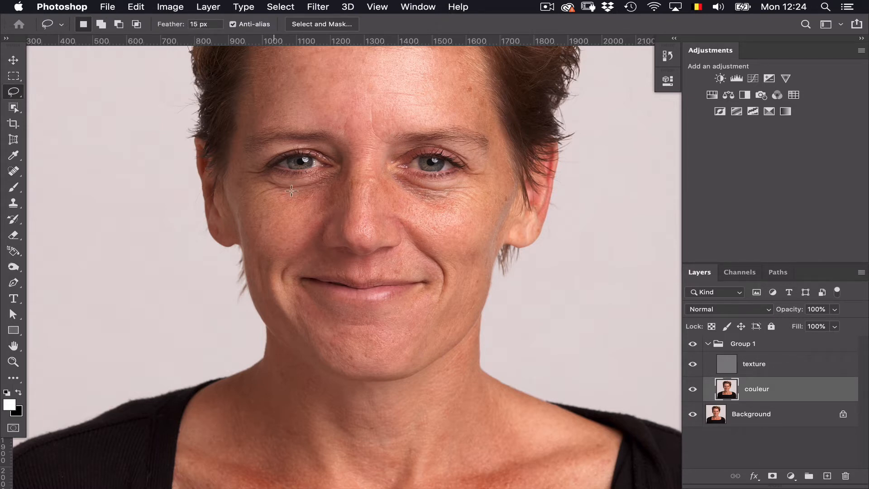
Lasso the subject's left cheek with a 15 px feather, preview the soft selection edge in Quick Mask, and drop the selection
mouse_move(469, 206)
left_mouse_down()
mouse_move(451, 208)
mouse_move(422, 235)
mouse_move(453, 258)
mouse_move(484, 231)
mouse_move(469, 206)
left_mouse_up()
key("q")
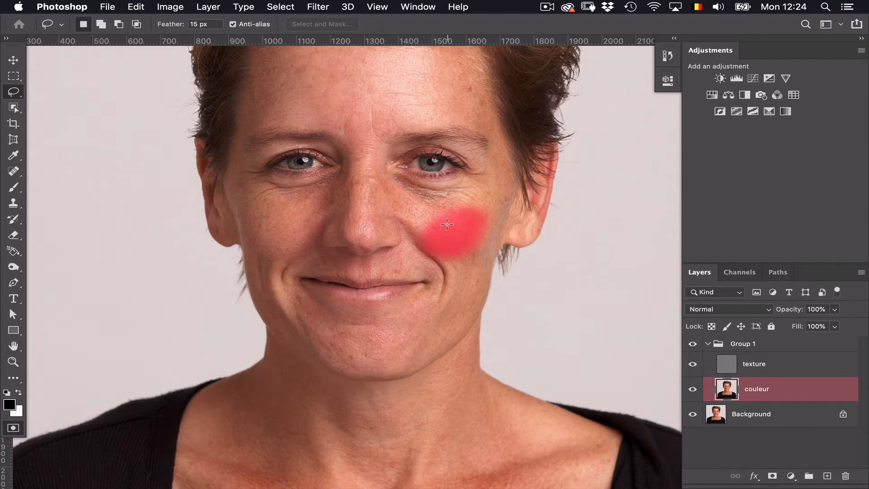
key("q")
key("x")
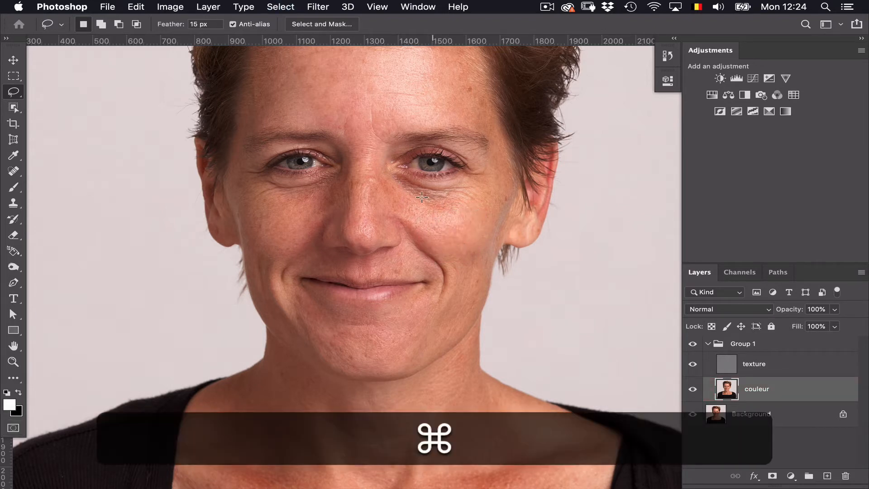
Set the Lasso feather to 0 px, lasso the subject's left cheek, preview the hard edge in Quick Mask, and drop the selection
left_click(170, 27)
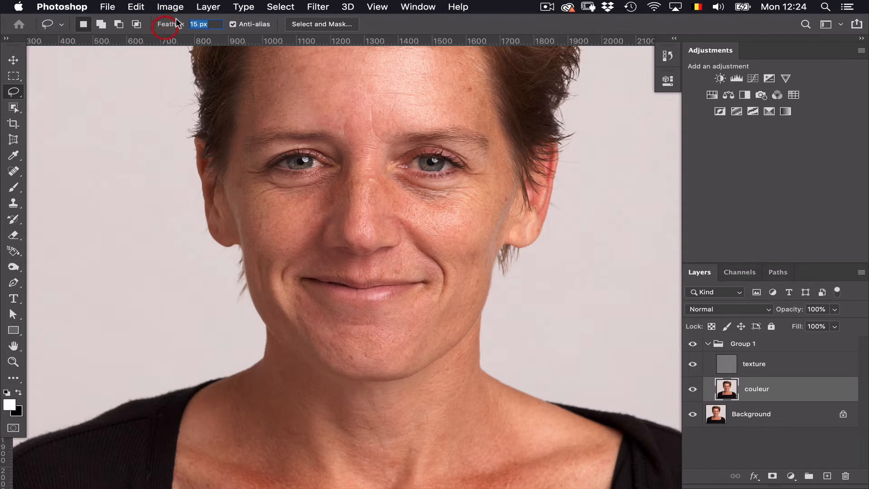
key("shift")
type("0")
key("Return")
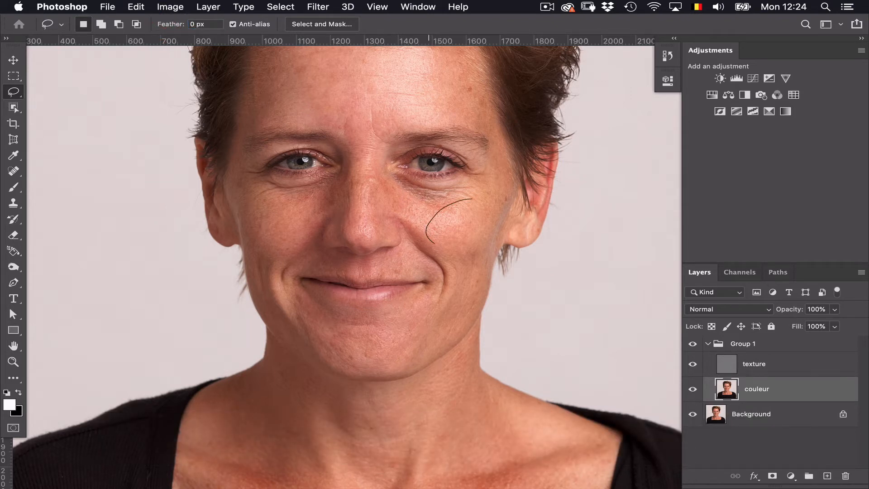
left_click_drag(472, 199, 478, 203)
key("q")
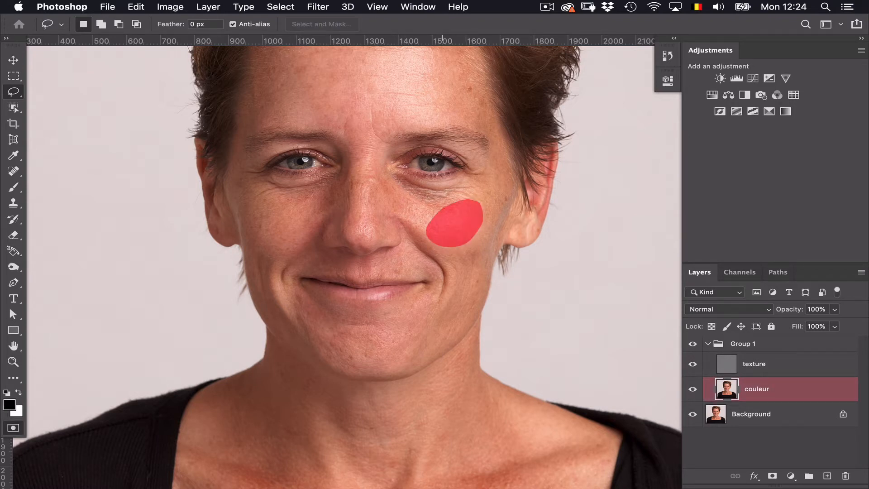
key("super+q")
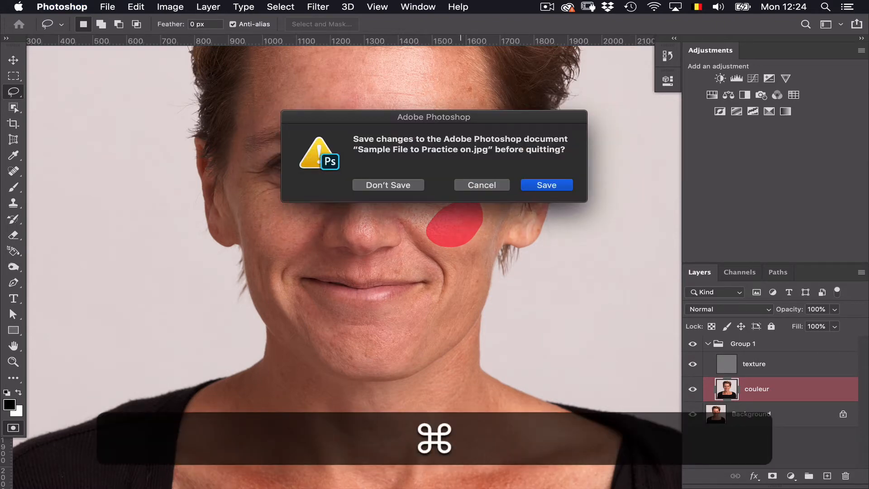
key("Escape")
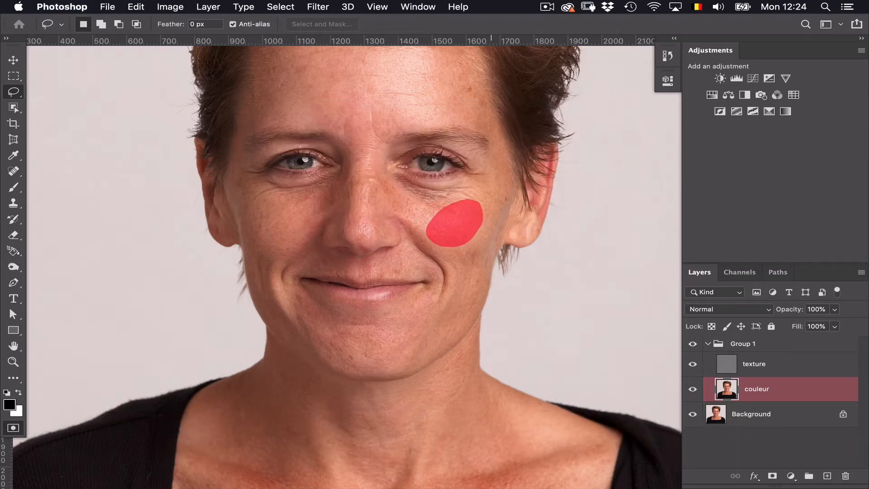
key("q")
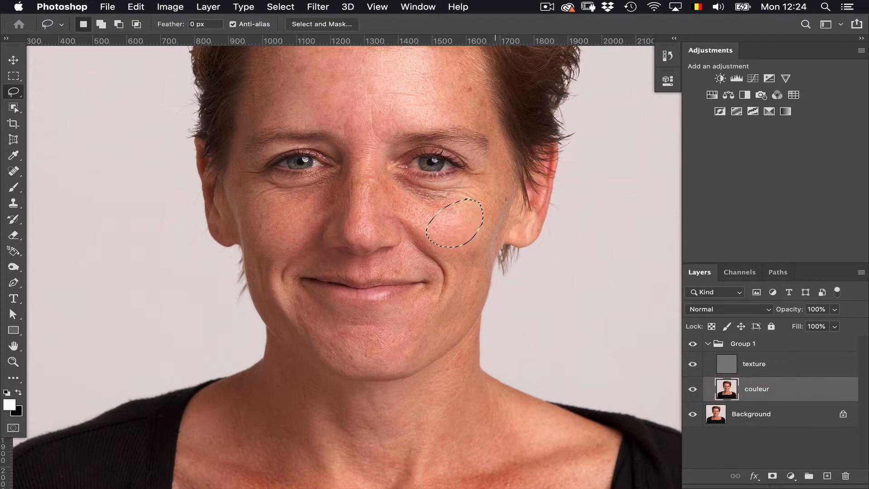
key("super+d")
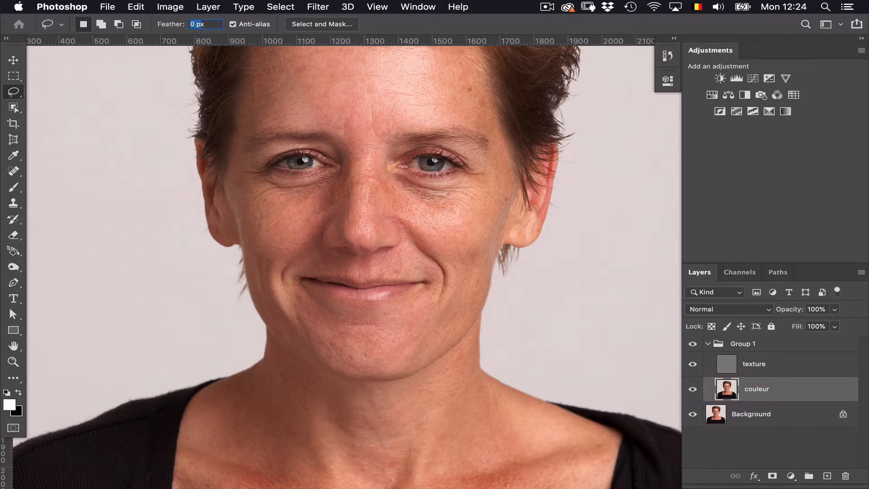
Set the Lasso feather back to 15 px
type("15x")
key("Return")
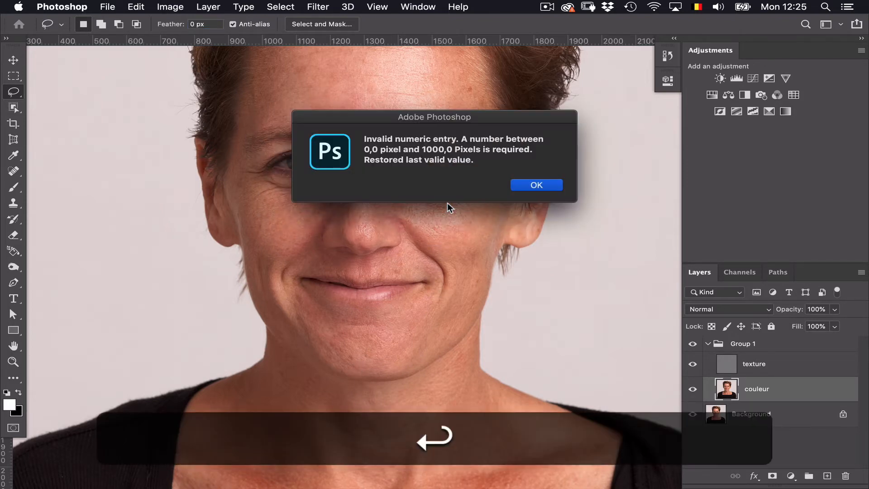
key("Return")
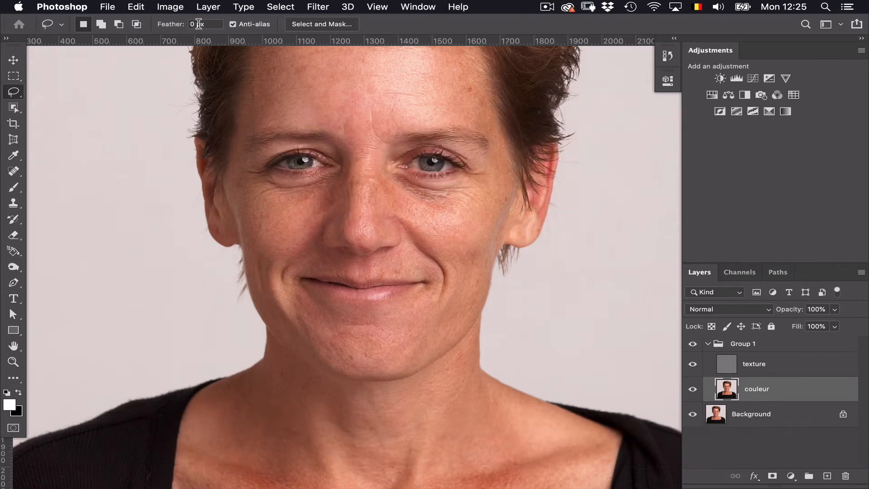
type("15")
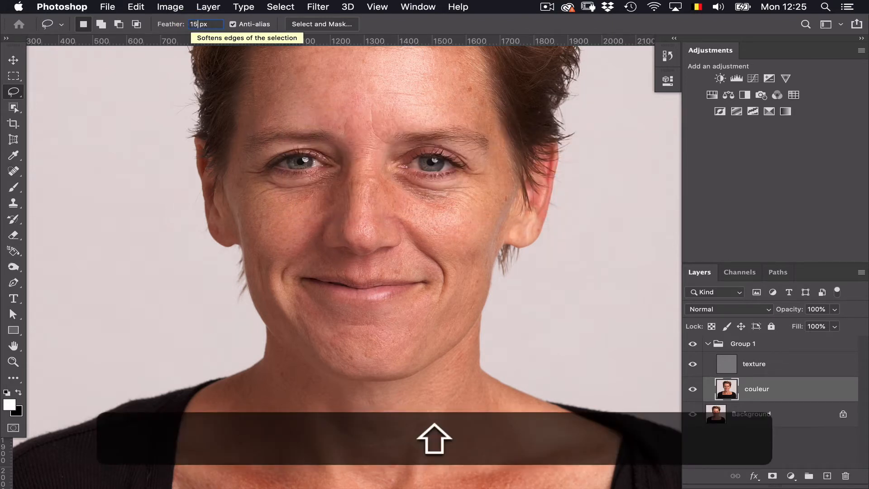
key("Return")
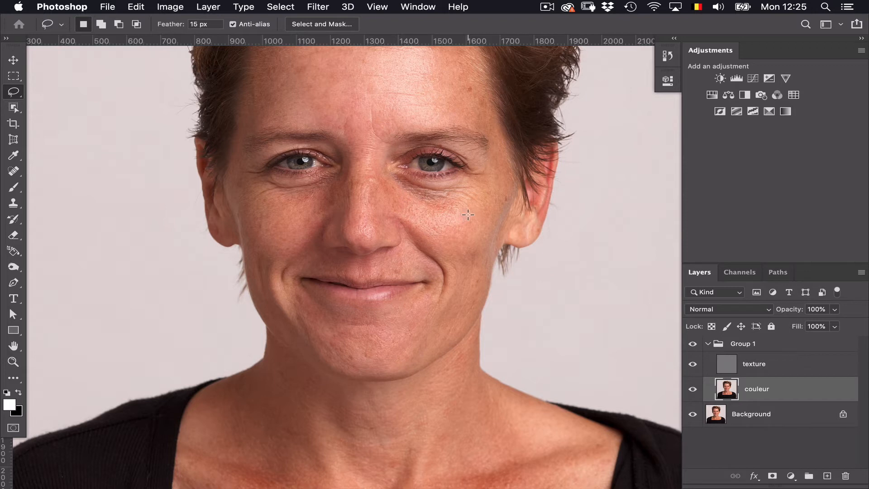
Lasso the subject's left cheek again, check the feathered selection in Quick Mask, and deselect it
mouse_move(468, 207)
left_mouse_down()
mouse_move(436, 247)
mouse_move(484, 216)
mouse_move(466, 204)
left_mouse_up()
key("q")
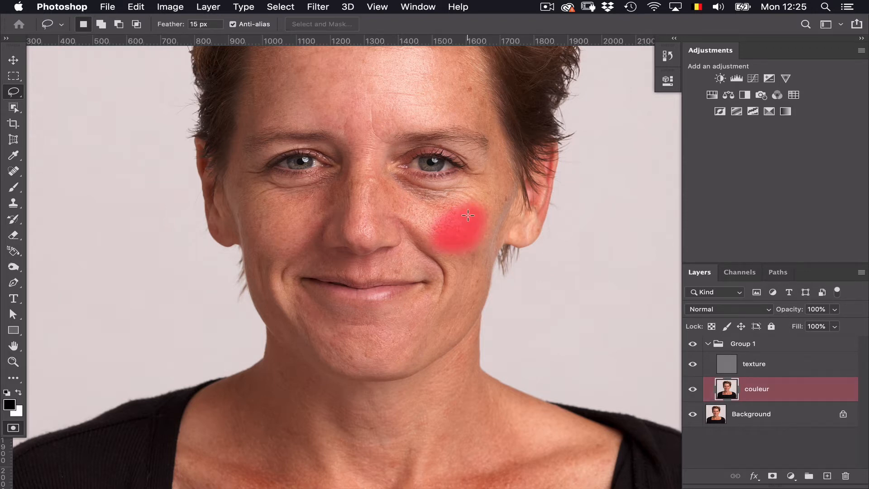
key("q")
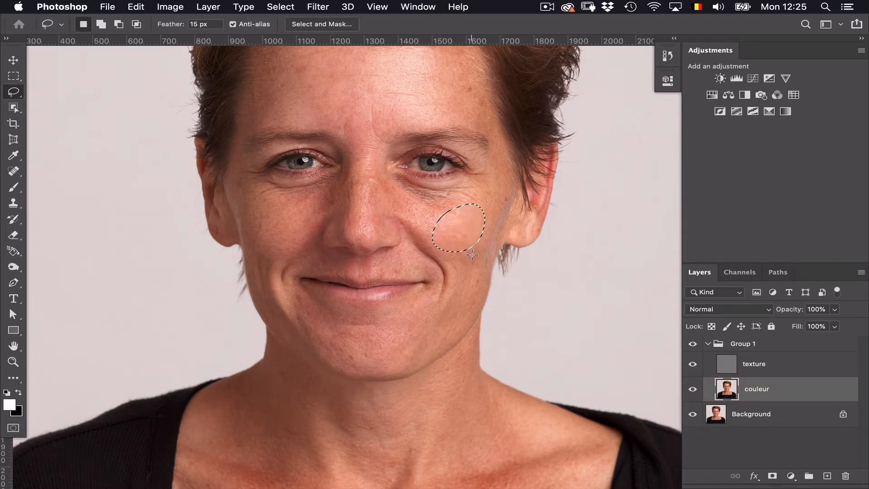
key("super+d")
Lasso the skin just below the subject's left mouth corner, reaching toward the chin
mouse_move(433, 283)
left_mouse_down()
mouse_move(402, 297)
mouse_move(392, 314)
mouse_move(404, 338)
mouse_move(435, 330)
mouse_move(434, 283)
left_mouse_up()
key("super+plus")
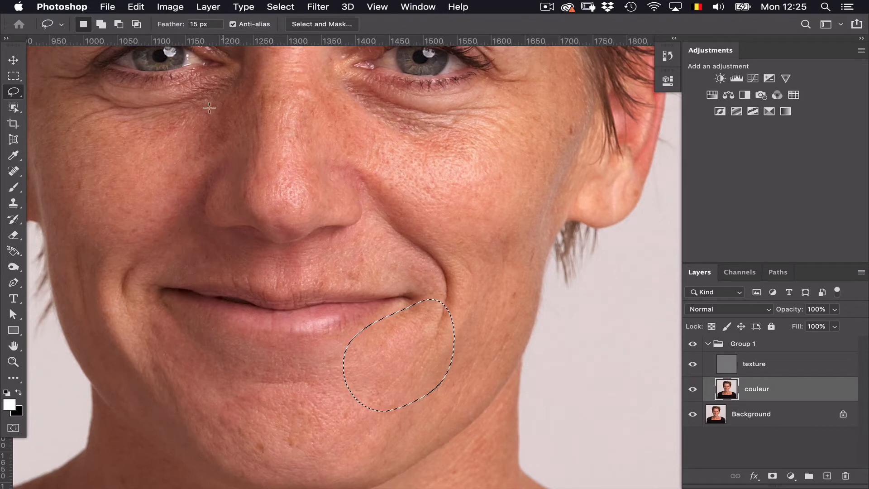
Look up the keyboard shortcut assigned to Gaussian Blur among the Filter commands in the Keyboard Shortcuts settings
left_click(136, 7)
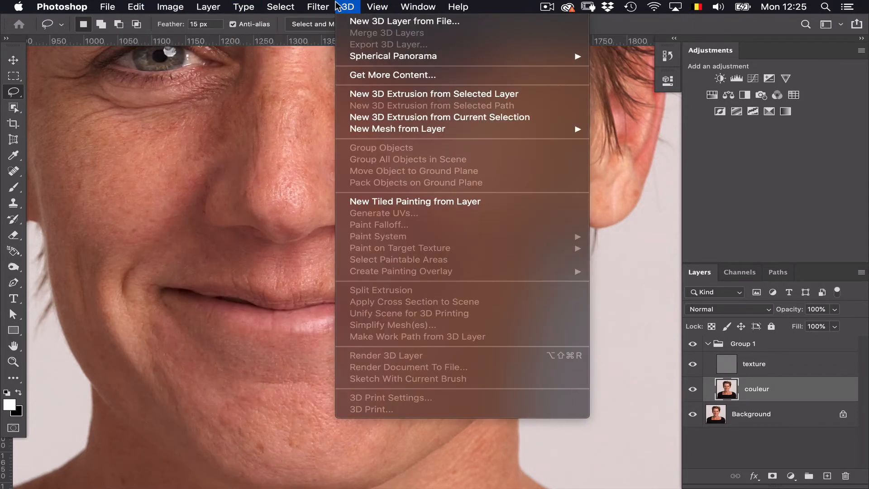
mouse_move(378, 152)
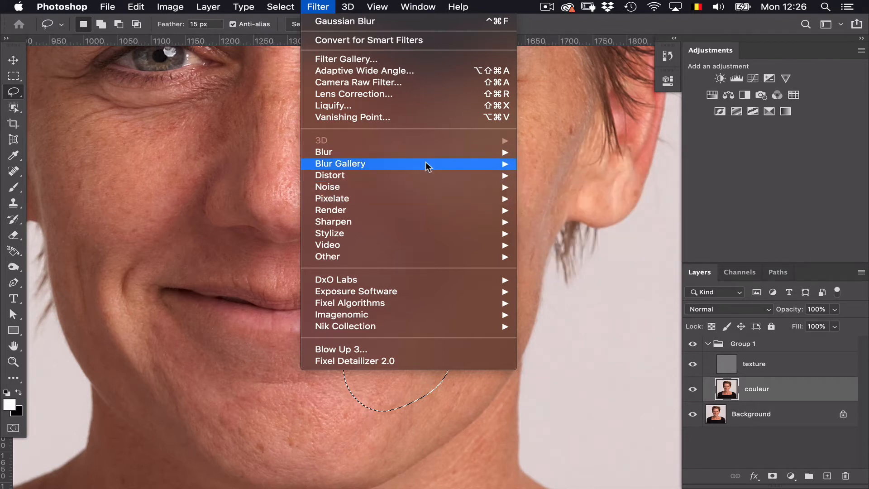
mouse_move(404, 147)
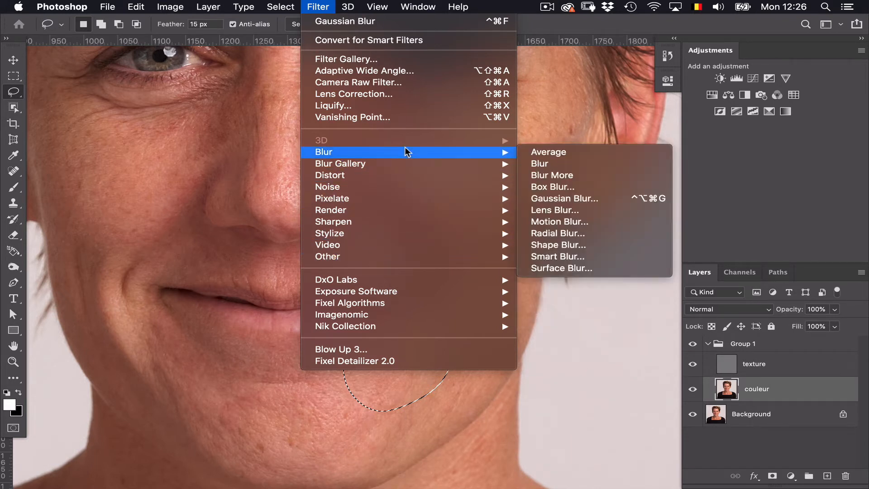
mouse_move(412, 252)
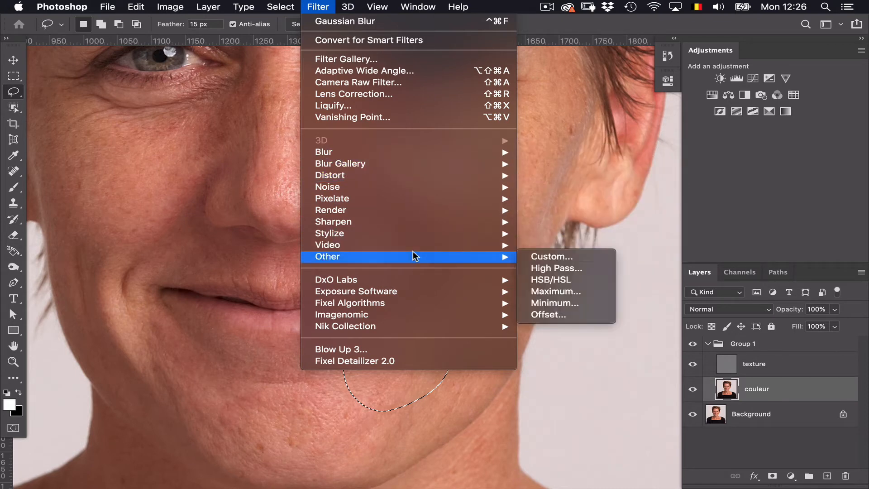
mouse_move(131, 8)
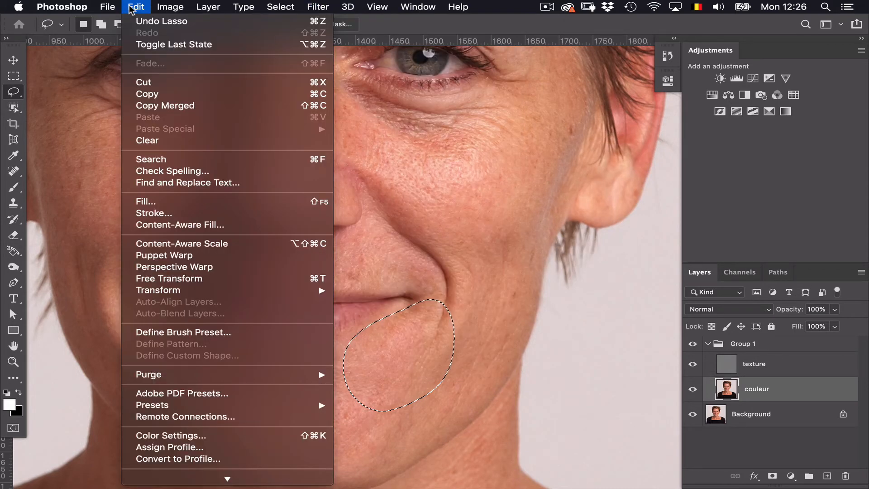
mouse_move(209, 487)
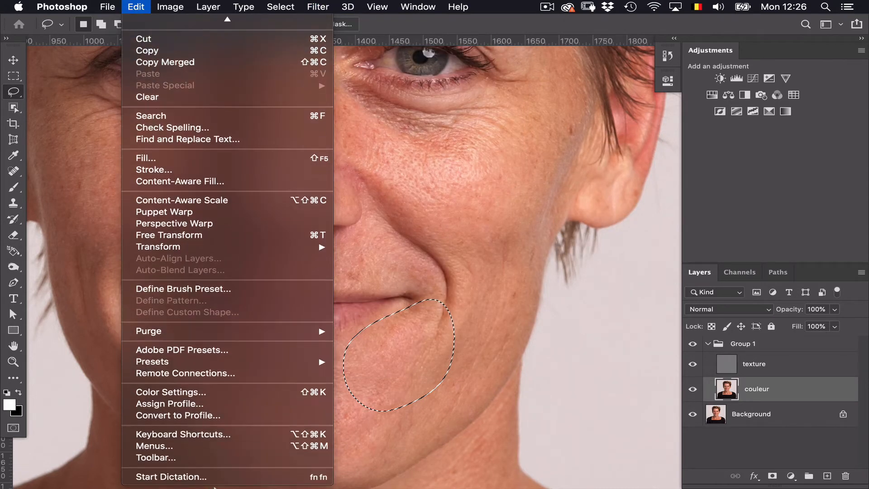
left_click(229, 438)
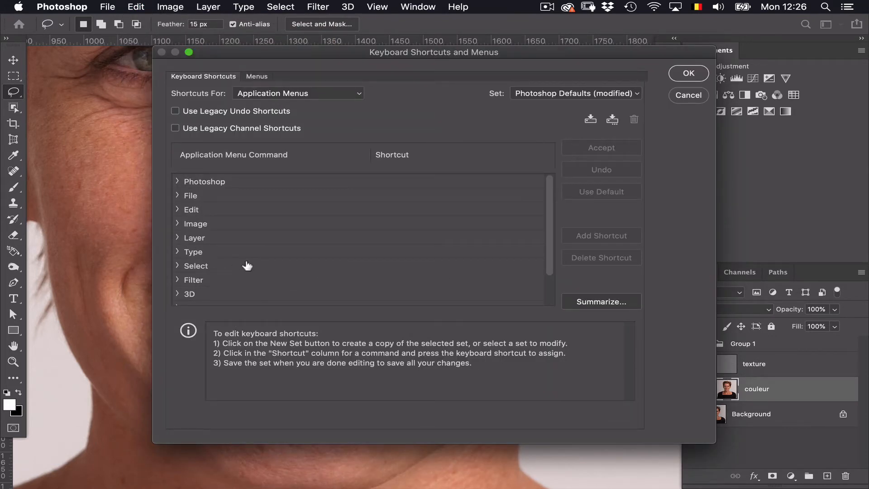
scroll(247, 266, "down", 2)
left_click(177, 245)
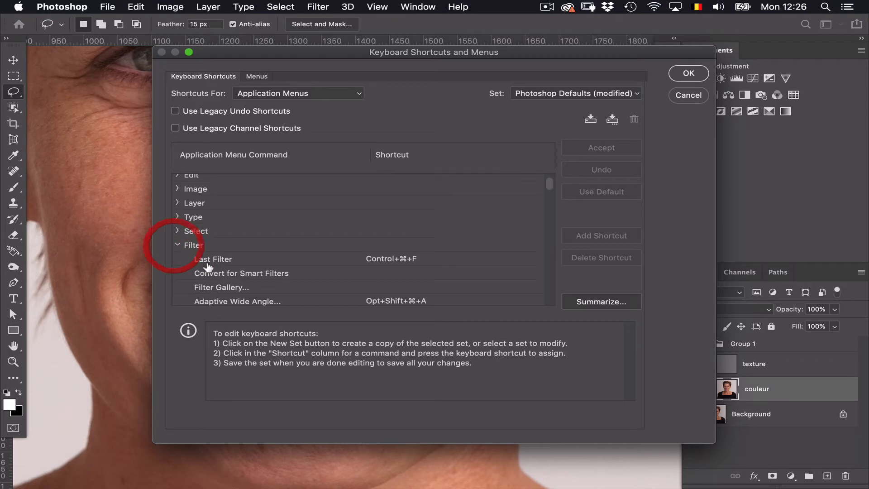
scroll(247, 298, "down", 4)
scroll(248, 299, "down", 8)
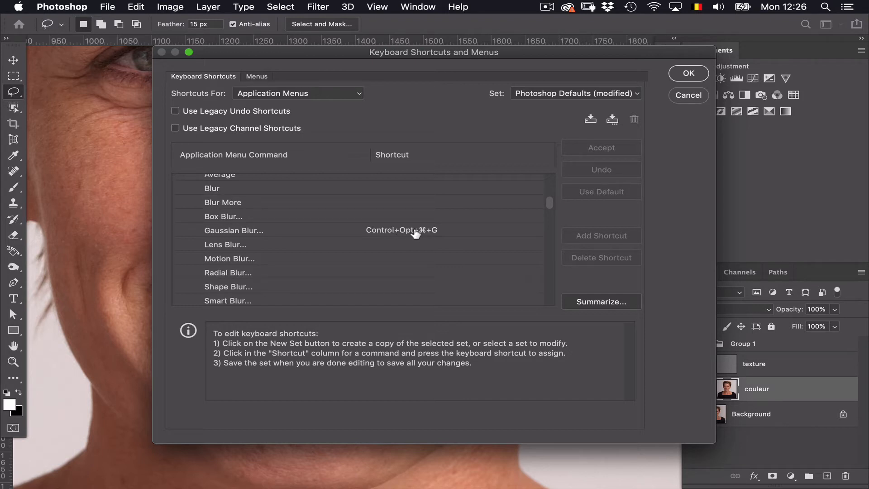
left_click(688, 74)
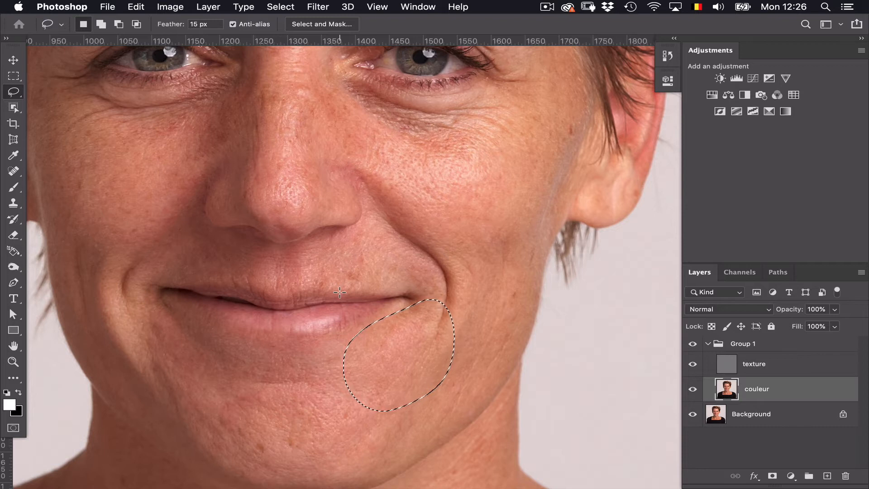
Apply Gaussian Blur with a 9.9 px radius to the selected skin below the mouth corner on the couleur layer
key("ctrl+alt+super+f")
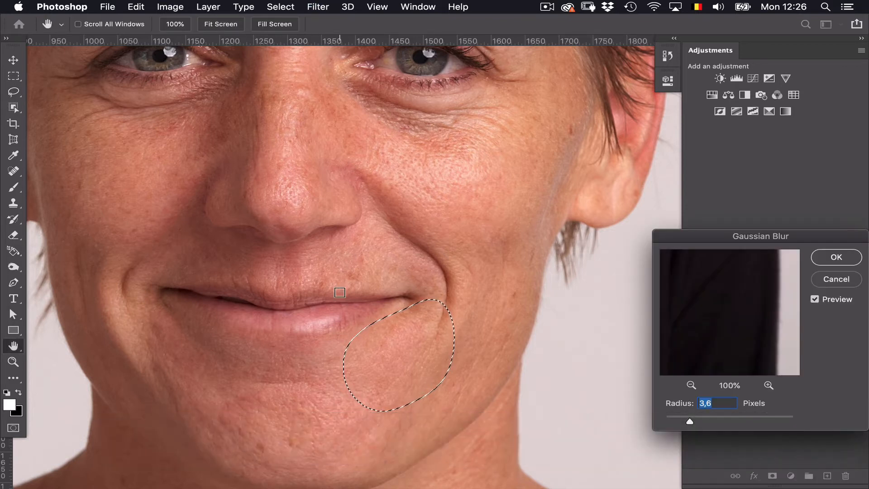
left_click_drag(702, 234, 566, 144)
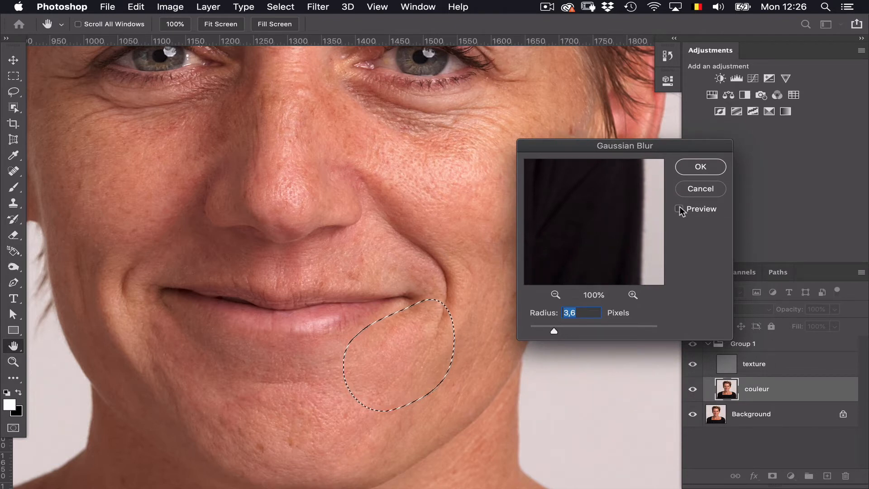
left_click_drag(553, 330, 575, 331)
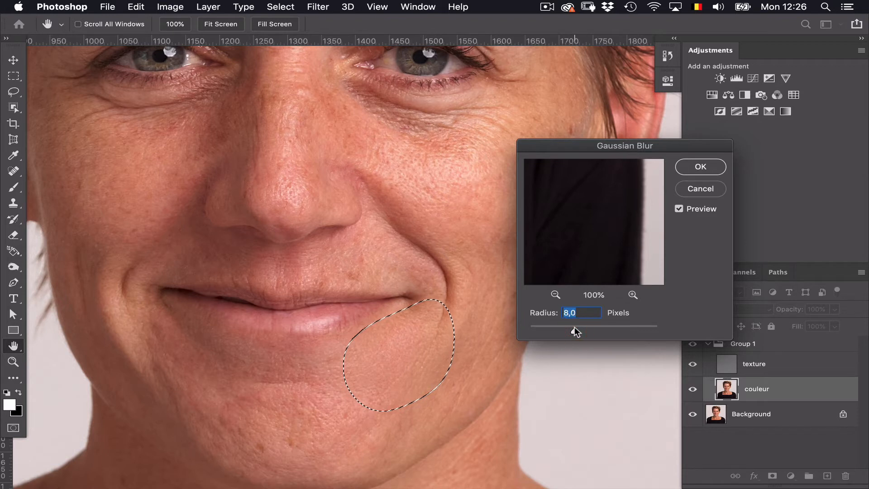
left_click_drag(572, 328, 596, 327)
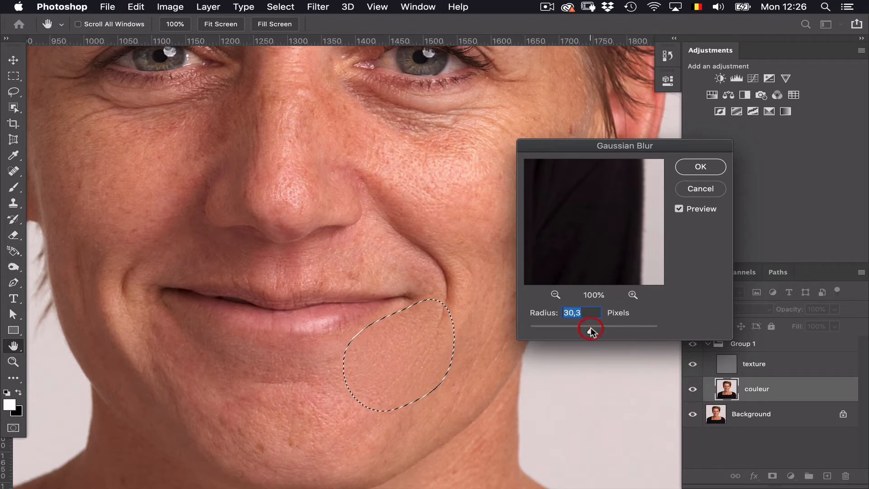
left_click(680, 209)
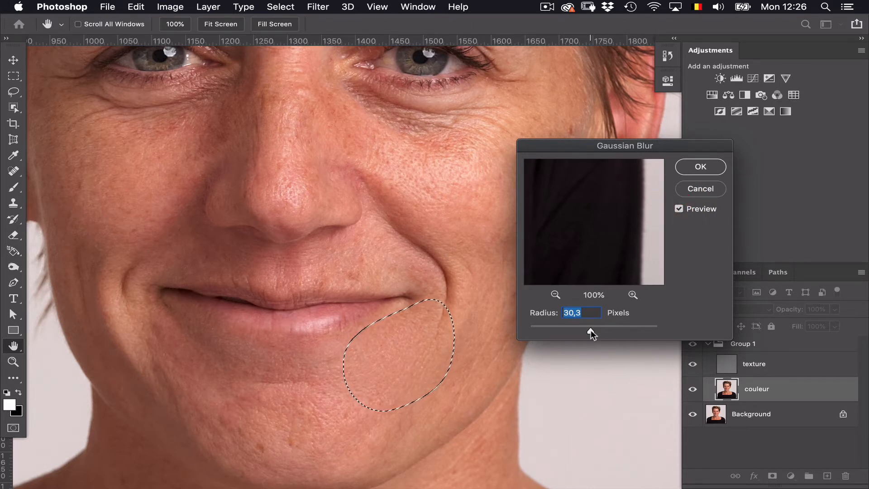
left_click_drag(582, 333, 581, 331)
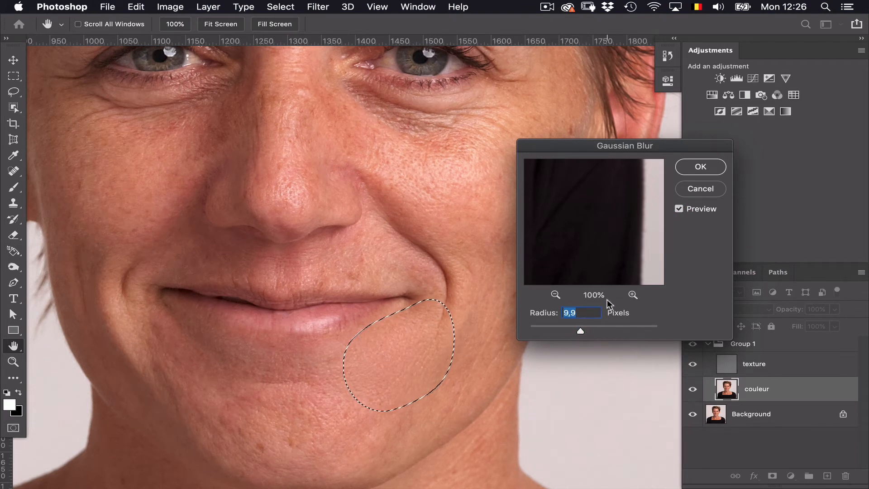
left_click(698, 167)
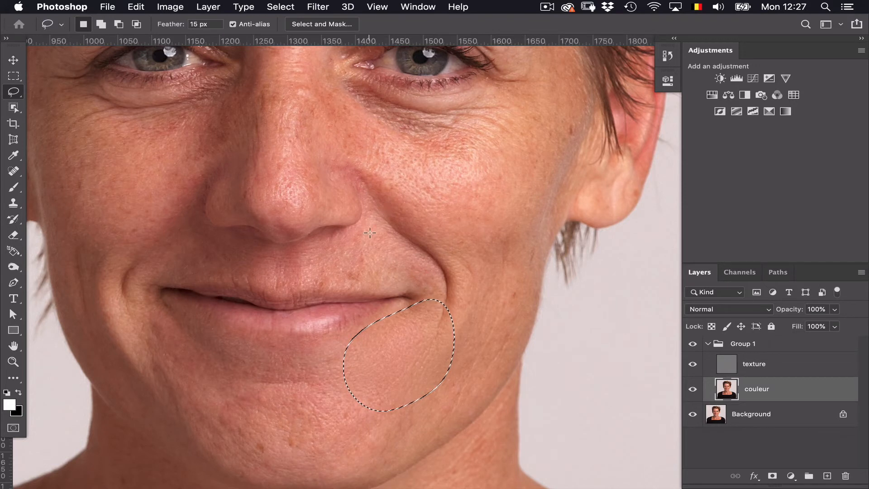
Lasso the upper-lip skin out to the subject's left smile fold, apply a 9.9 px Gaussian Blur on couleur, and compare its preview
left_click(374, 211)
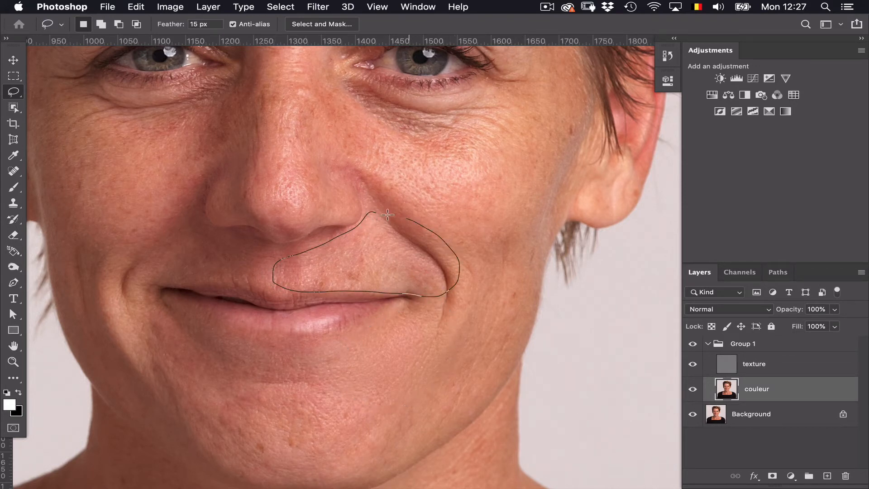
left_click_drag(365, 213, 398, 213)
key("ctrl+alt+super+f")
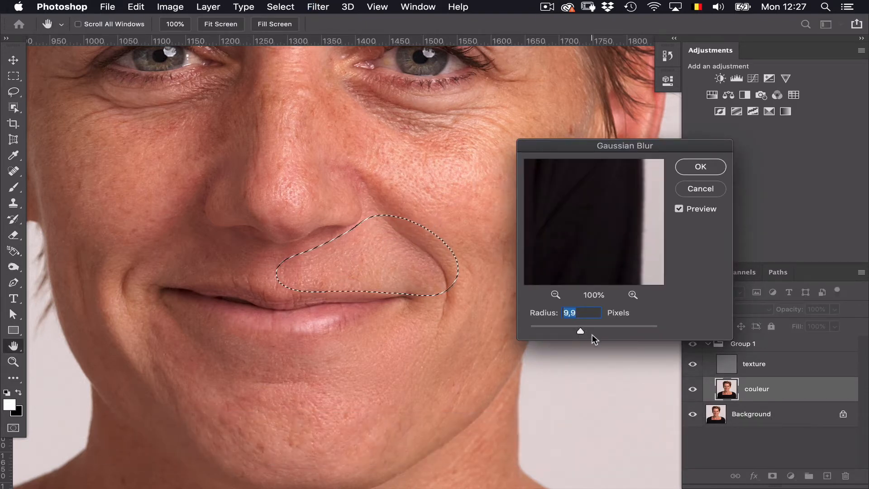
left_click(678, 210)
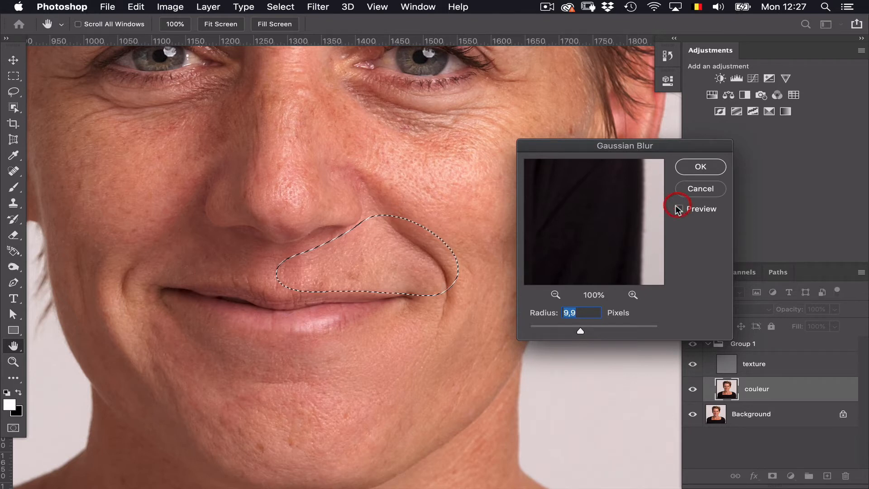
left_click(677, 210)
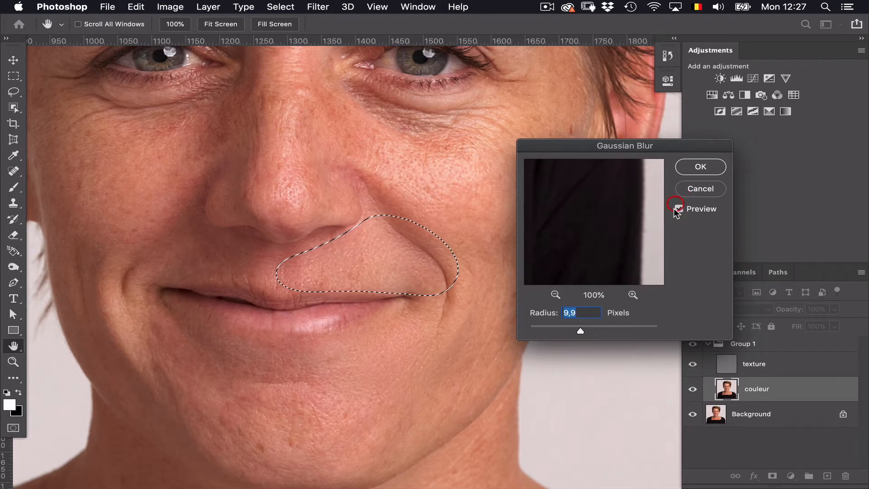
left_click(699, 166)
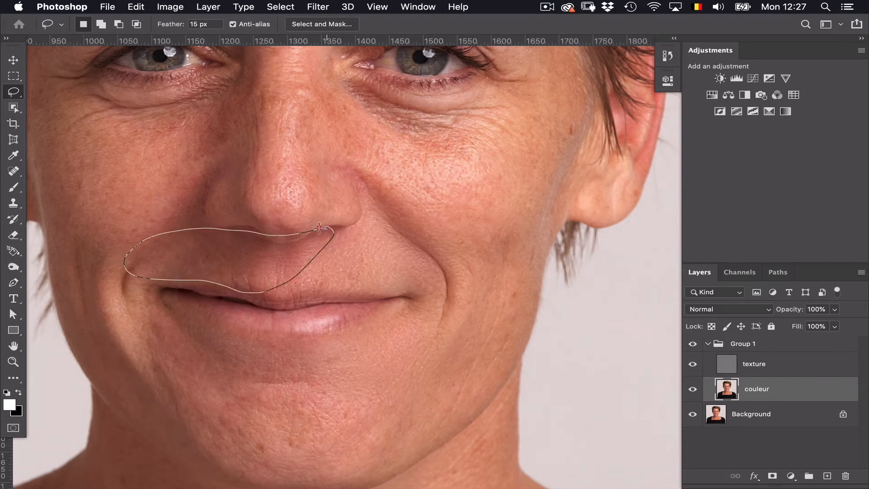
Lasso the skin between the nose and upper lip on the subject's right side and apply a 9.9 px Gaussian Blur
left_click_drag(319, 228, 316, 227)
key("ctrl+alt+super+f")
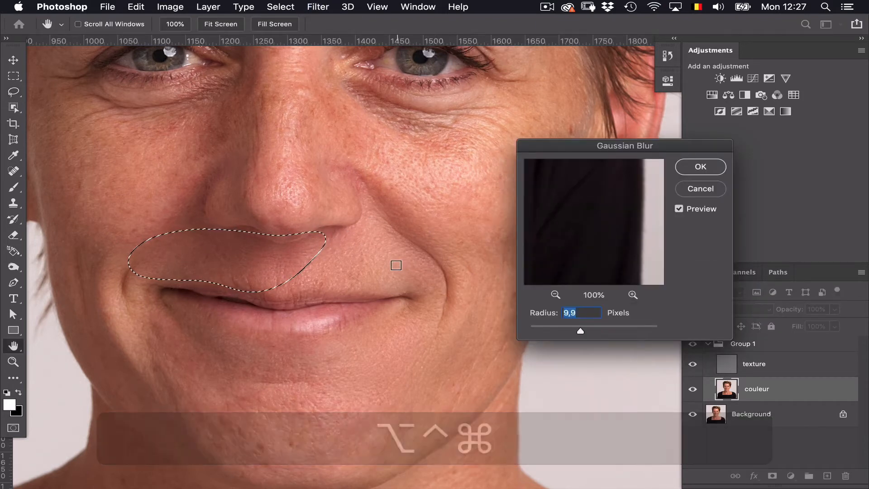
left_click(702, 165)
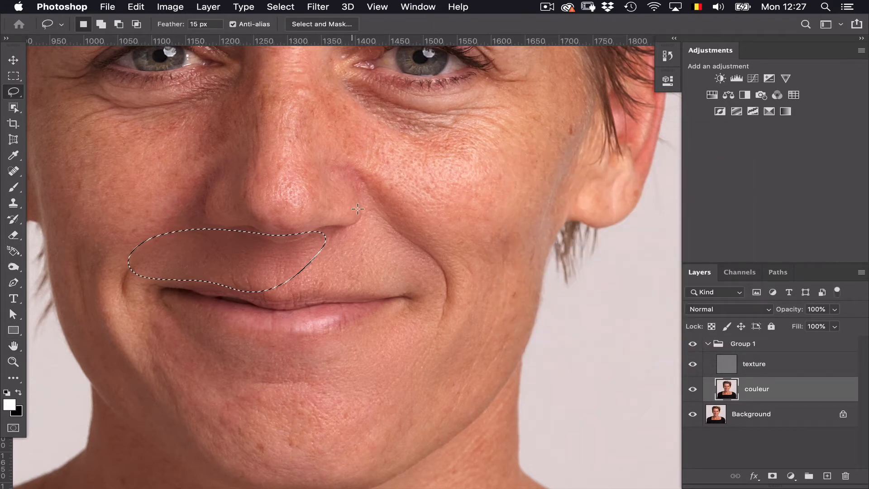
Lasso the whole nose from bridge to nostrils and smooth it on the couleur layer with an 8.5 px Gaussian Blur
left_click(300, 226)
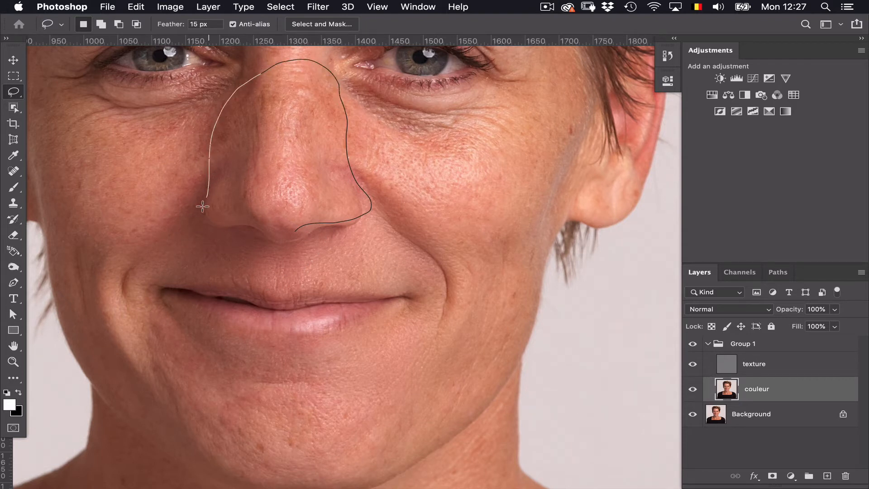
left_click_drag(303, 226, 300, 228)
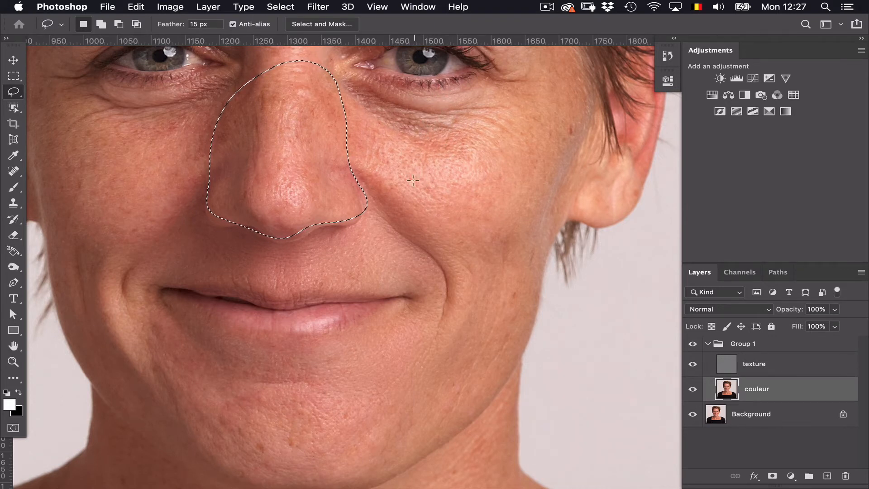
key("ctrl+alt+super+f")
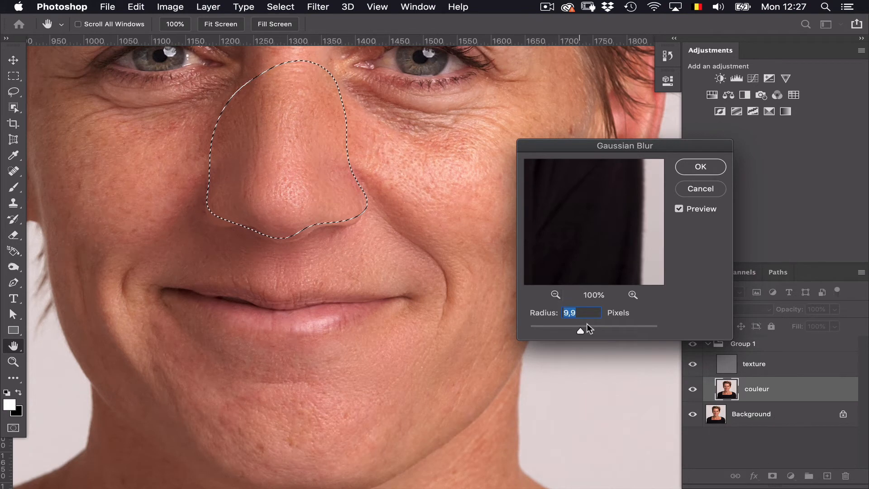
left_click_drag(580, 331, 626, 329)
left_click_drag(558, 326, 575, 326)
left_click(700, 166)
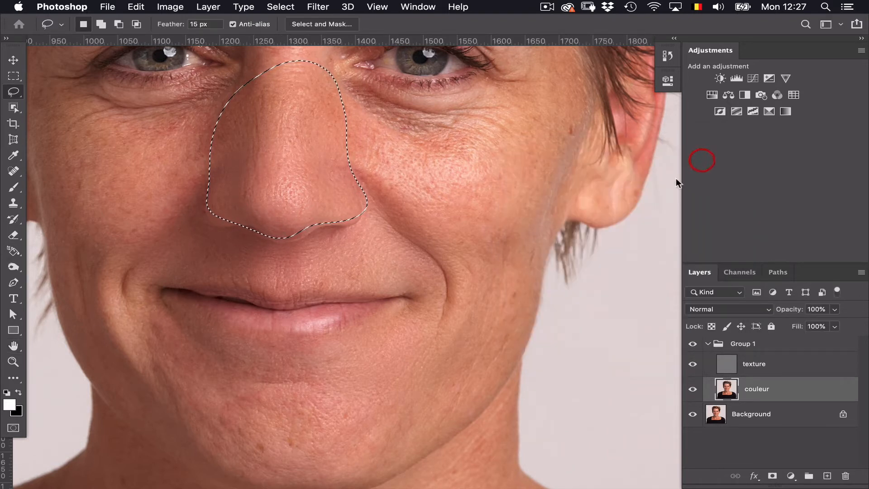
Lasso the subject's upper left cheek beside the nose and apply an 8.5 px Gaussian Blur to it
left_click(404, 223)
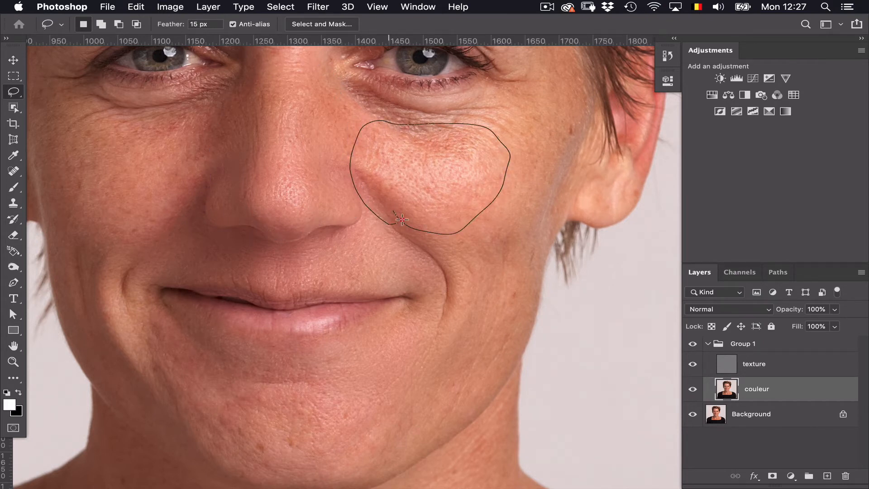
left_click_drag(402, 220, 401, 217)
key("ctrl+alt+super+f")
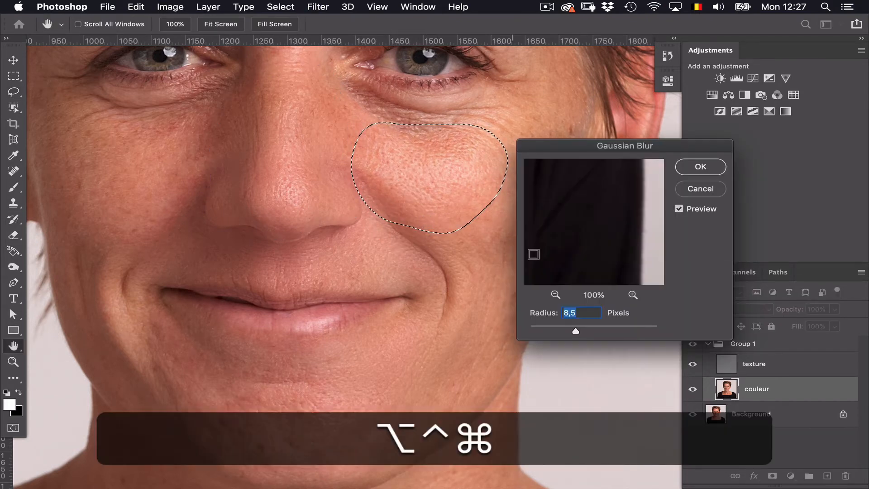
left_click(698, 164)
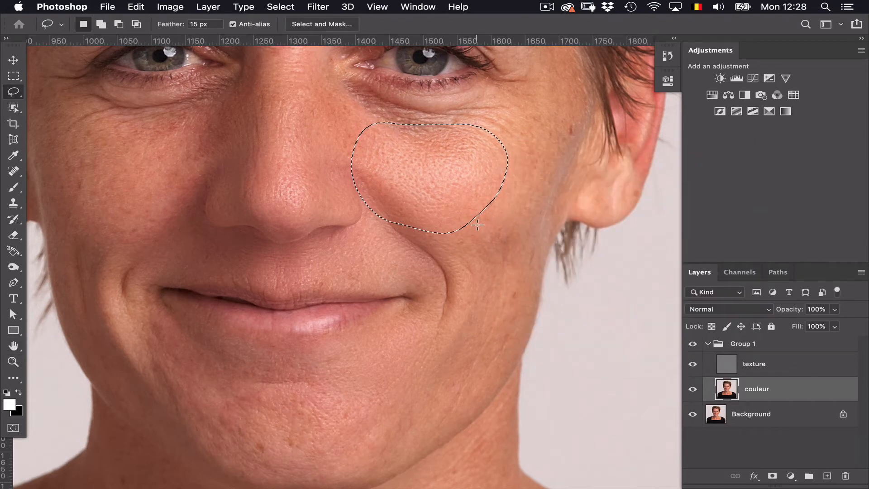
Lasso the subject's lower left cheek down along the jaw and apply an 8.5 px Gaussian Blur to it
mouse_move(474, 223)
left_mouse_down()
mouse_move(456, 237)
mouse_move(452, 292)
left_mouse_up()
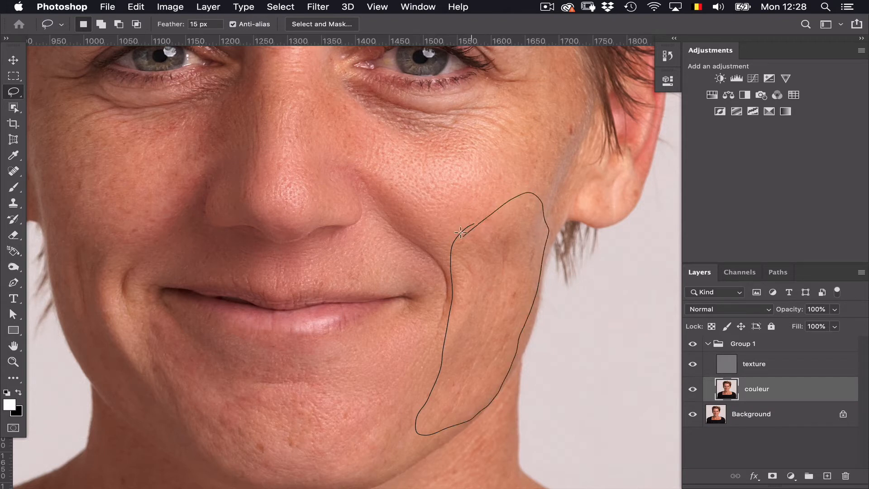
left_click_drag(460, 233, 470, 225)
key("ctrl+alt+super+f")
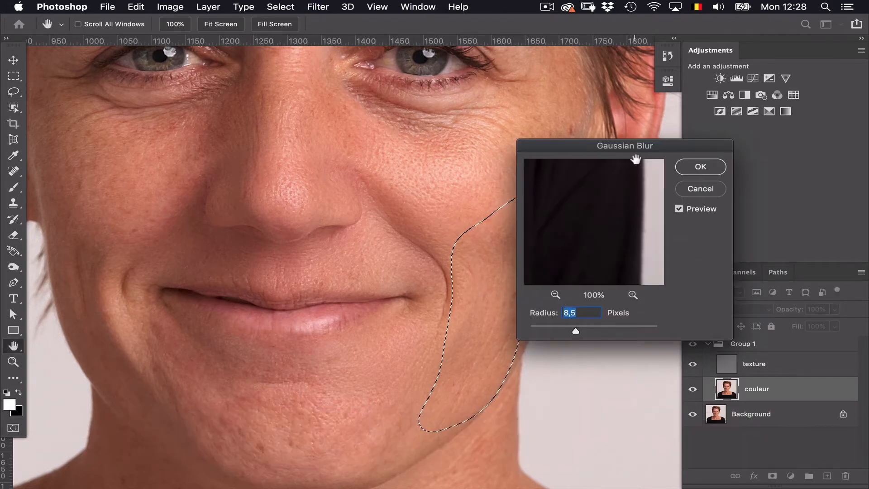
left_click_drag(639, 143, 690, 136)
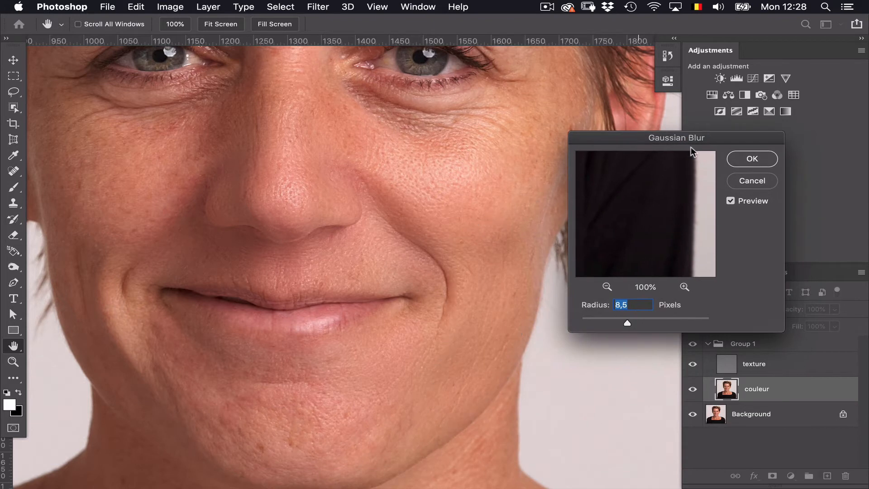
left_click(748, 165)
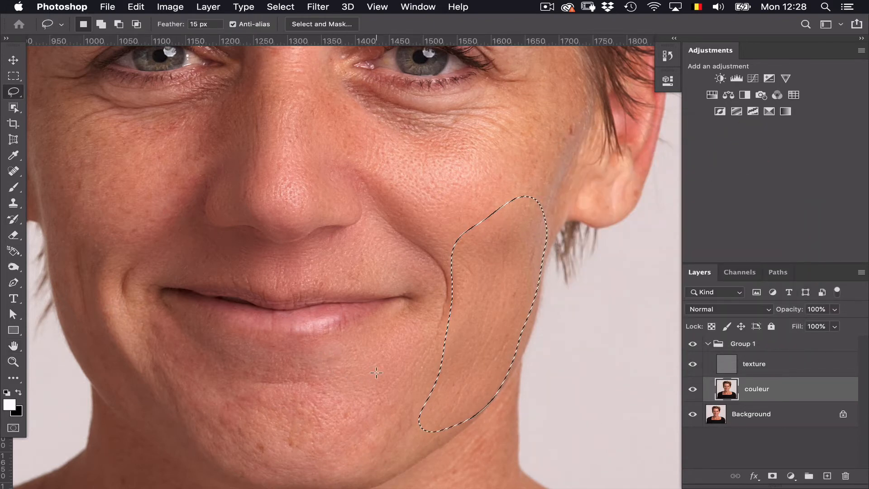
Lasso the chin up to below the subject's right mouth corner and smooth it with a 7.0 px Gaussian Blur
mouse_move(376, 372)
left_mouse_down()
mouse_move(302, 385)
mouse_move(225, 374)
left_mouse_up()
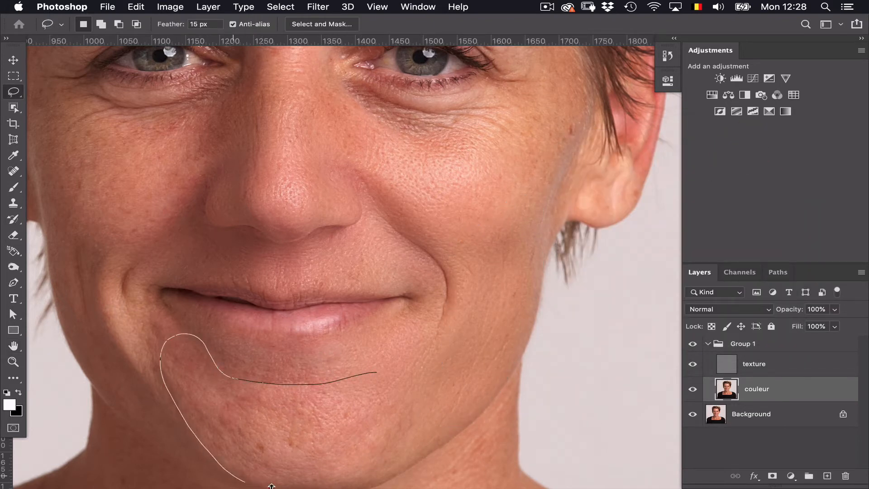
left_click_drag(379, 373, 377, 370)
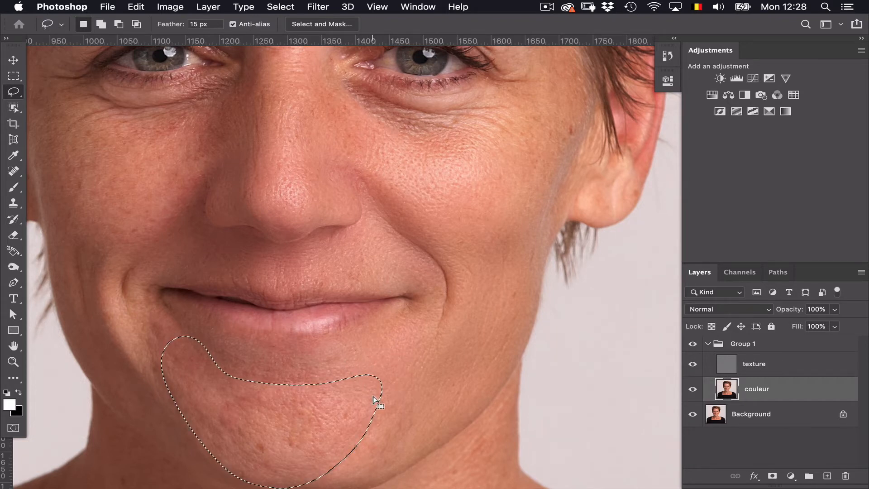
key("ctrl+alt+super+f")
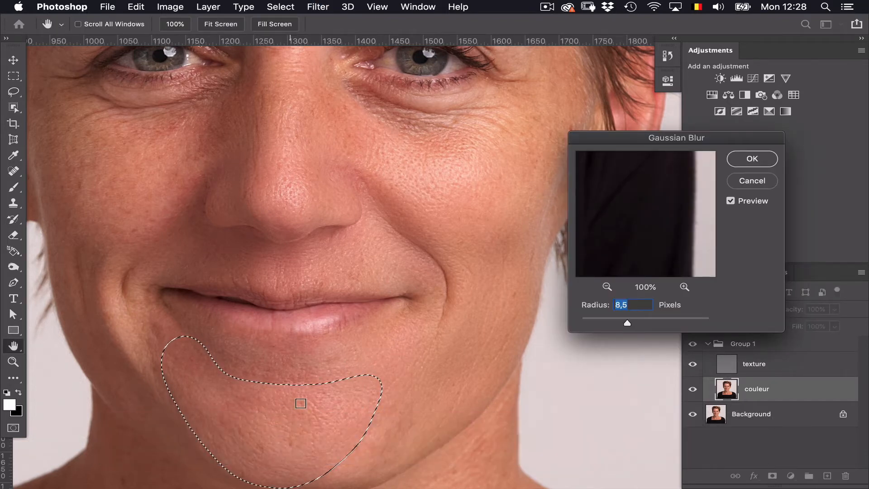
left_click_drag(625, 323, 622, 323)
left_click(752, 158)
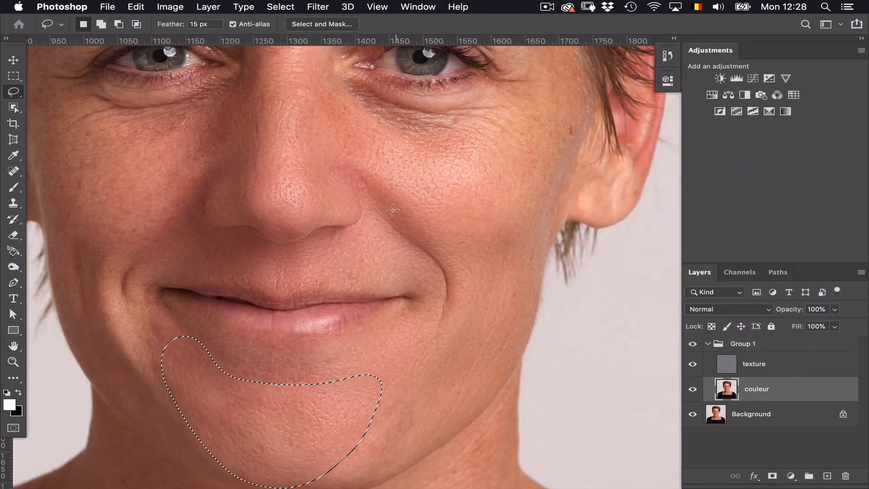
Replace the chin selection with a small lasso around the subject's left nostril crease and apply a 7.0 px Gaussian Blur
key("super+d")
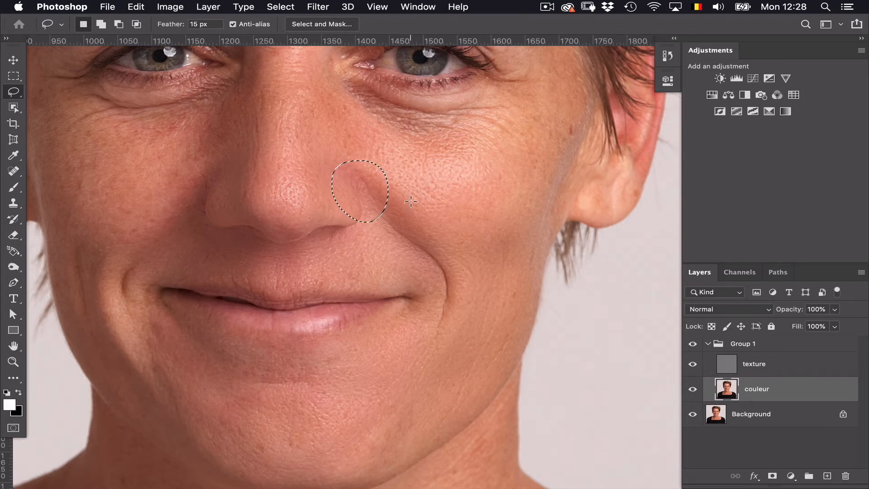
key("ctrl+alt+super+f")
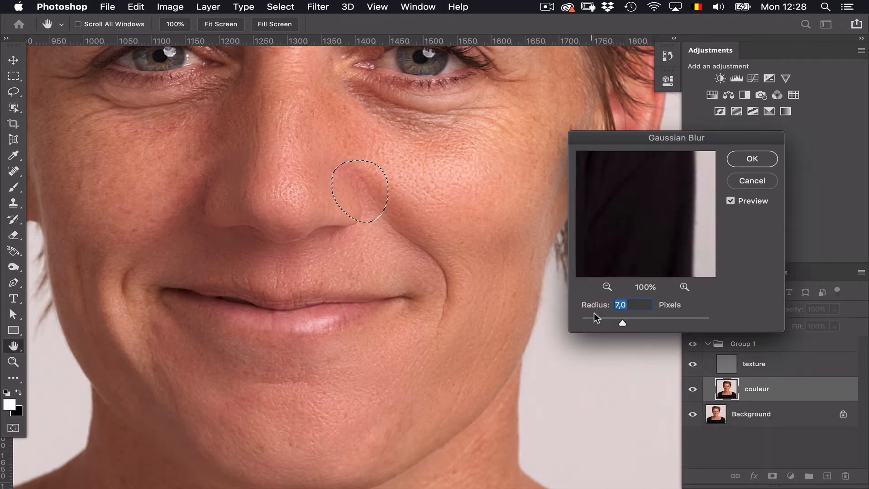
left_click(749, 159)
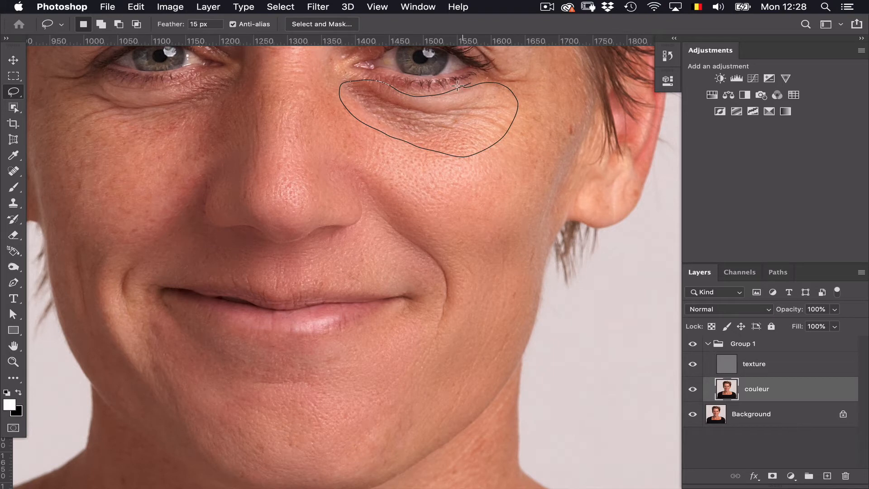
Lasso the skin under the subject's left eye and smooth it on the couleur layer with a 12.0 px Gaussian Blur
left_click_drag(457, 85, 458, 83)
key("ctrl+alt+super+f")
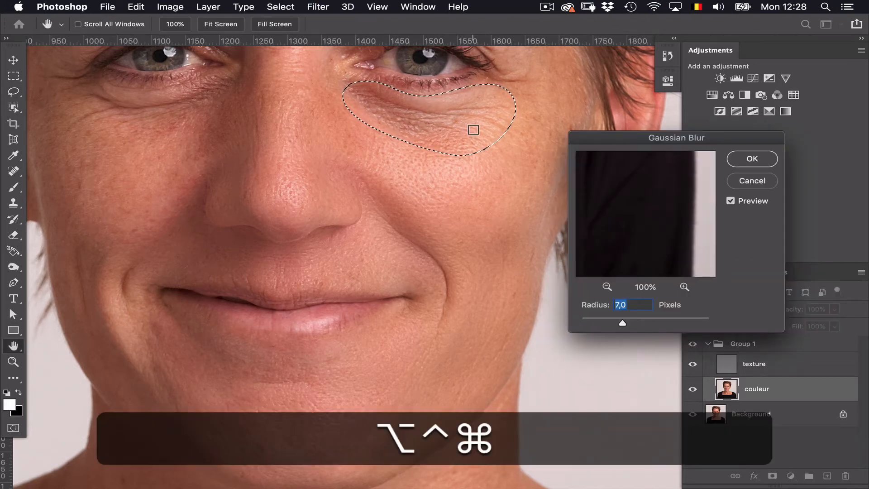
mouse_move(622, 321)
left_mouse_down()
mouse_move(645, 318)
mouse_move(634, 320)
left_mouse_up()
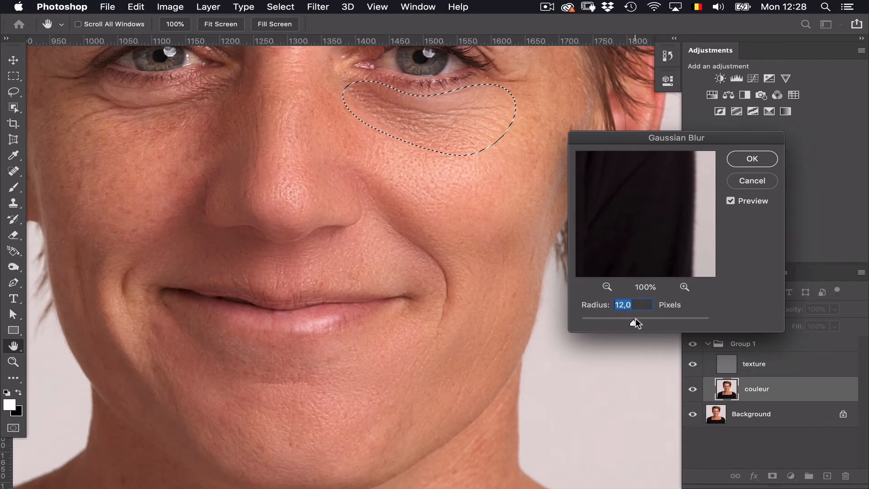
left_click(751, 159)
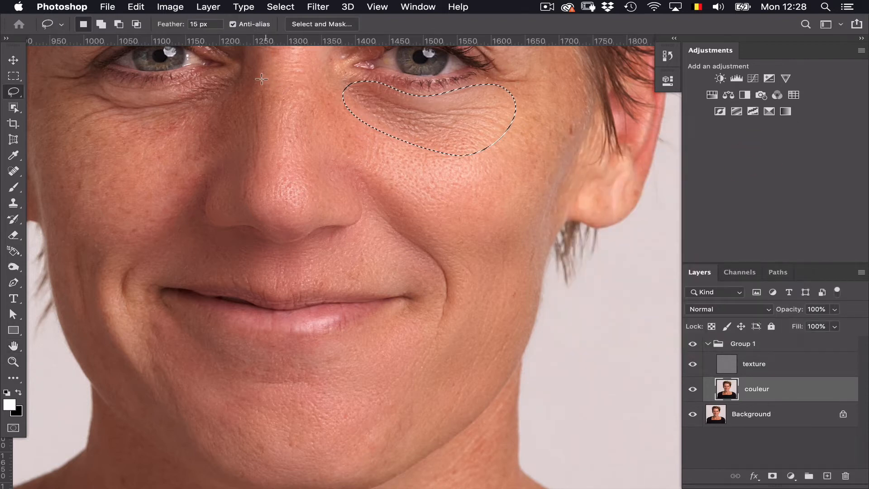
Clear the selection, lasso the skin under the subject's right eye, and apply a 12.0 px Gaussian Blur to it
key("super+d")
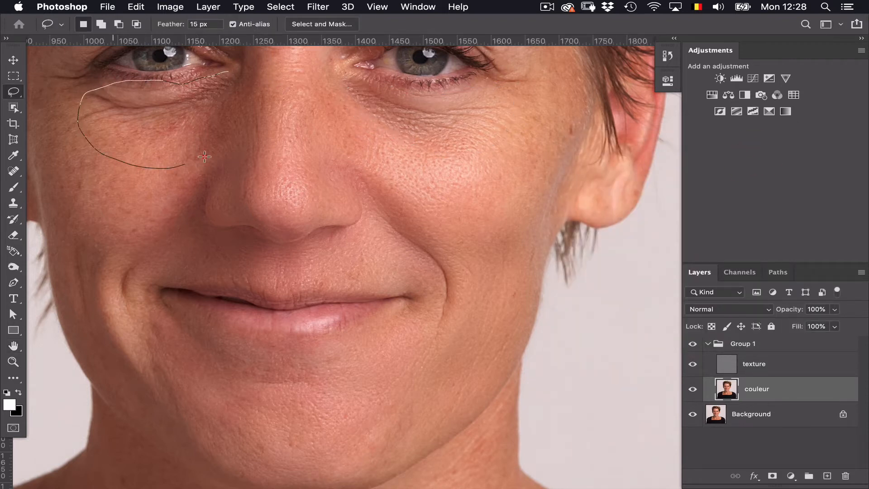
left_click_drag(220, 69, 219, 70)
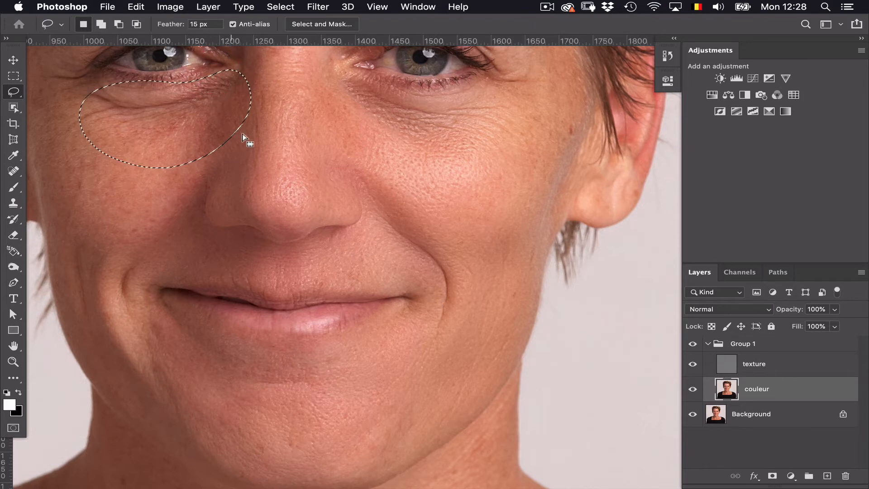
key("ctrl+alt+super+f")
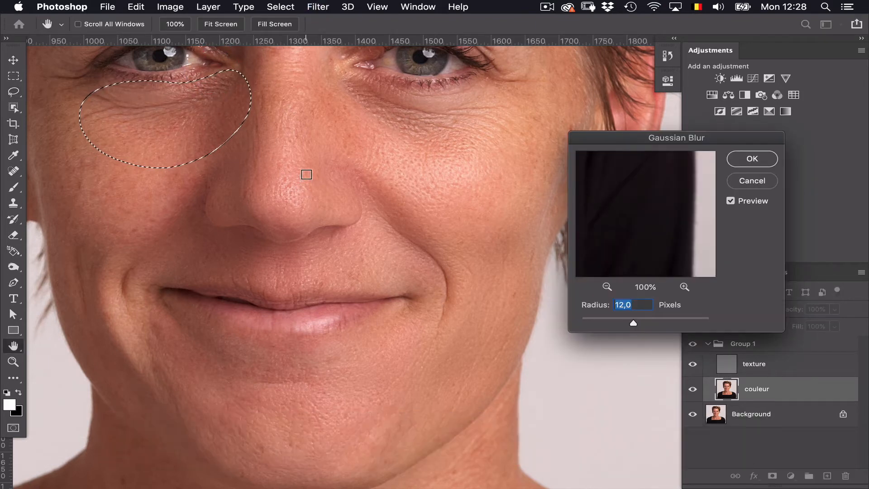
left_click(752, 159)
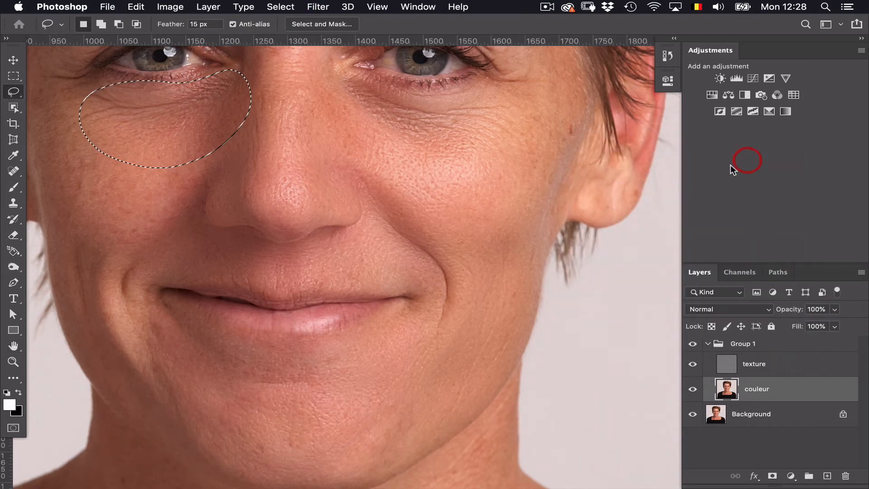
Lasso the subject's right cheek from beside the nose down past the smile fold and apply Gaussian Blur with a slightly reduced radius
left_click_drag(200, 221, 221, 188)
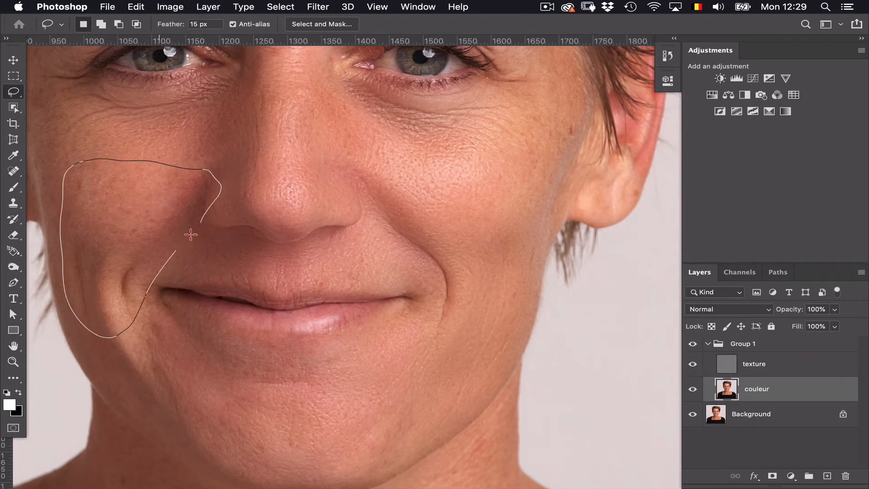
left_click_drag(207, 206, 200, 202)
key("ctrl+alt+super+f")
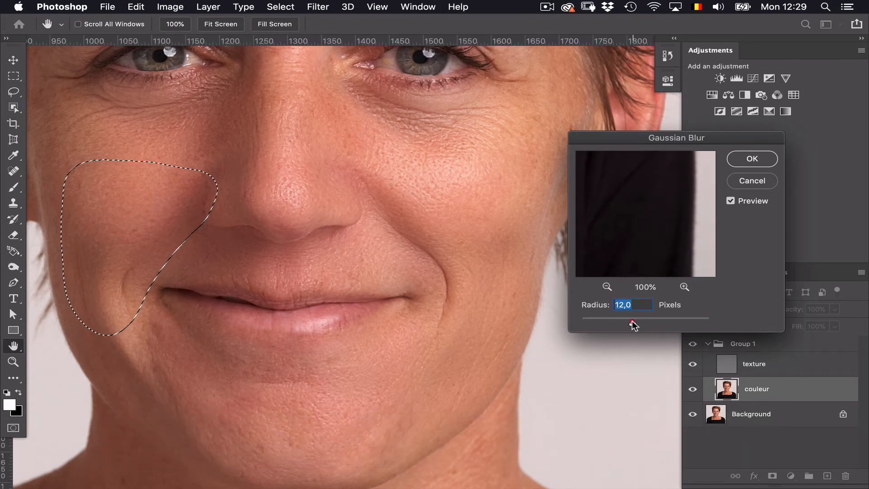
left_click_drag(631, 324, 630, 324)
left_click(750, 160)
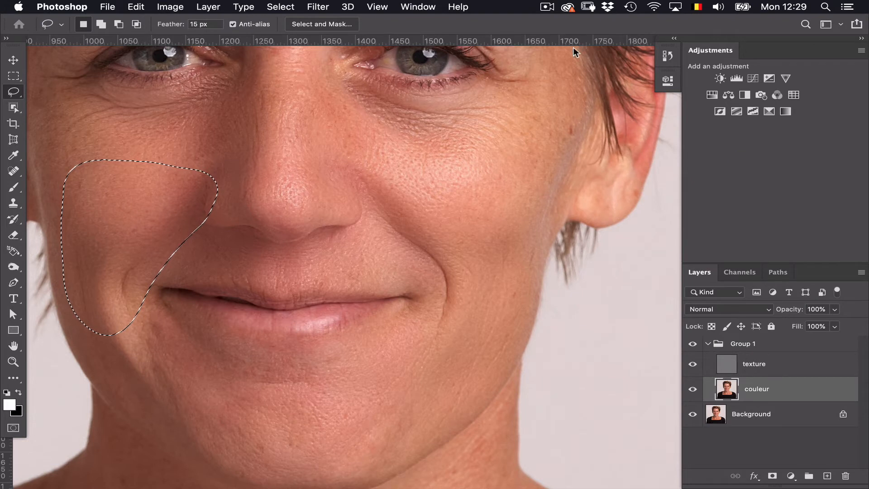
Clear the selection, lasso the outer cheek and temple beside the subject's left ear, and apply an 8.9 px Gaussian Blur
key("super+d")
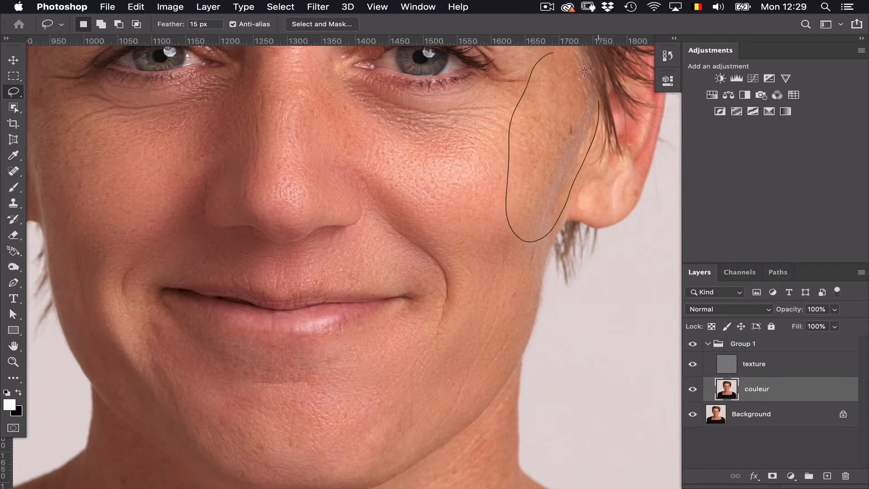
left_click_drag(538, 51, 545, 51)
key("alt+ctrl+super+f")
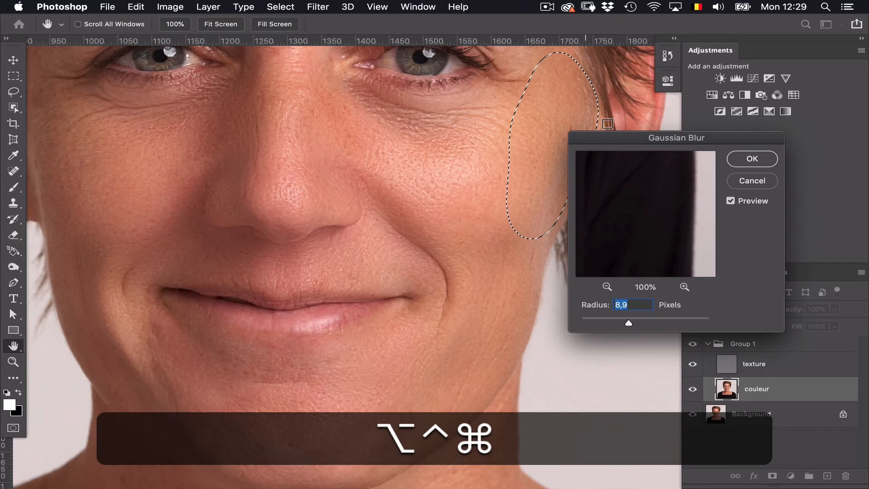
left_click(751, 159)
Lasso the skin between the eyebrows down to the bridge of the nose and smooth it with an 8.9 px Gaussian Blur
key("space")
left_click_drag(484, 133, 556, 340)
left_click_drag(442, 252, 445, 311)
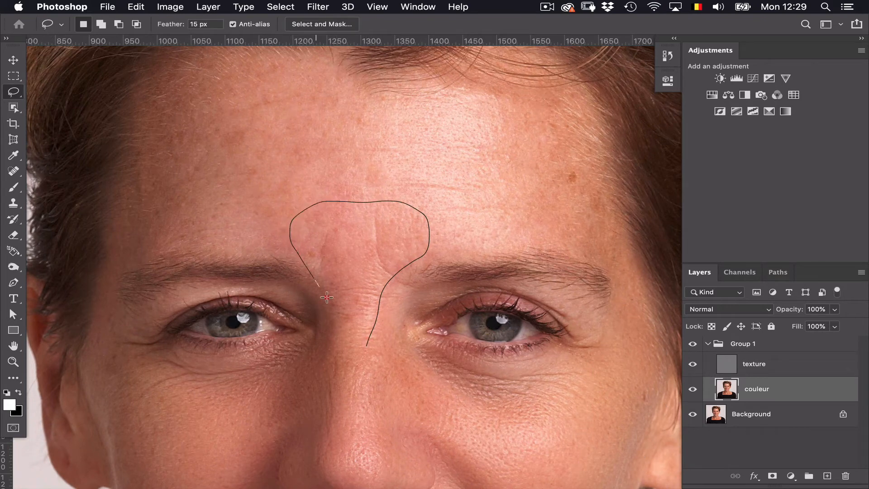
left_click_drag(370, 339, 368, 334)
key("ctrl+alt+super+f")
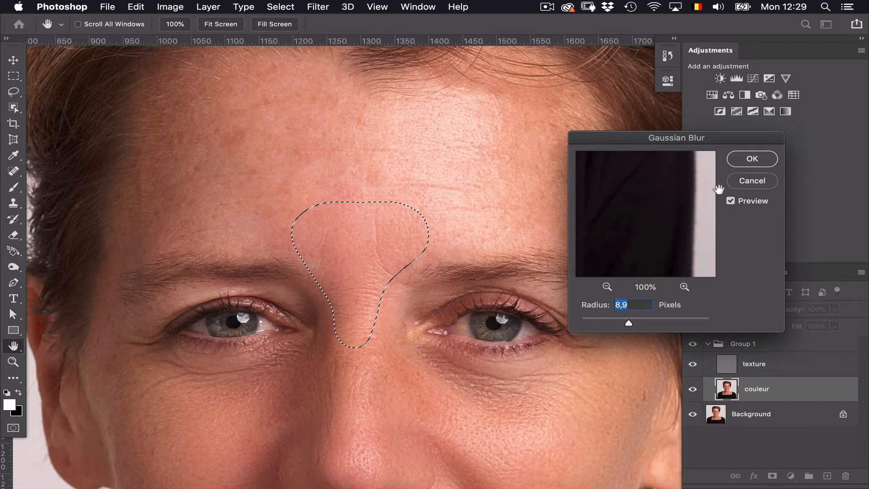
left_click(747, 157)
Lasso the forehead area above the subject's left eyebrow and apply Gaussian Blur with the radius set to 7.8 px
left_click_drag(432, 259, 460, 253)
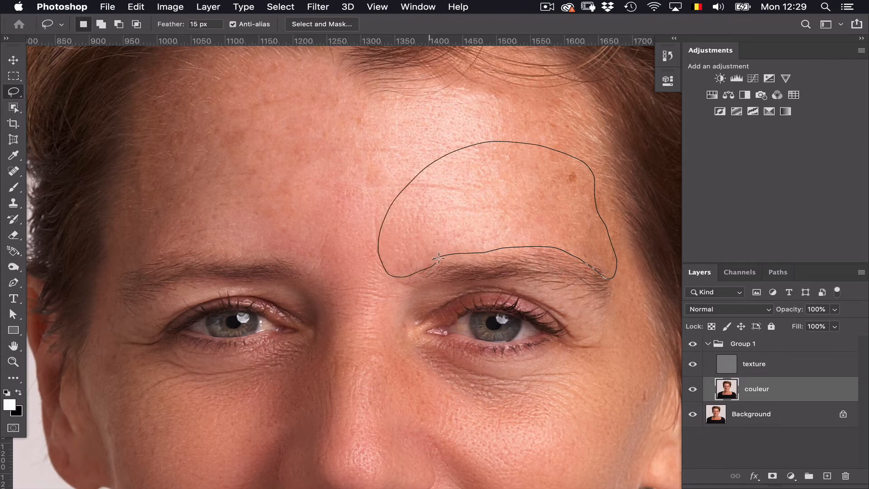
left_click_drag(438, 258, 435, 259)
key("ctrl+alt+super+f")
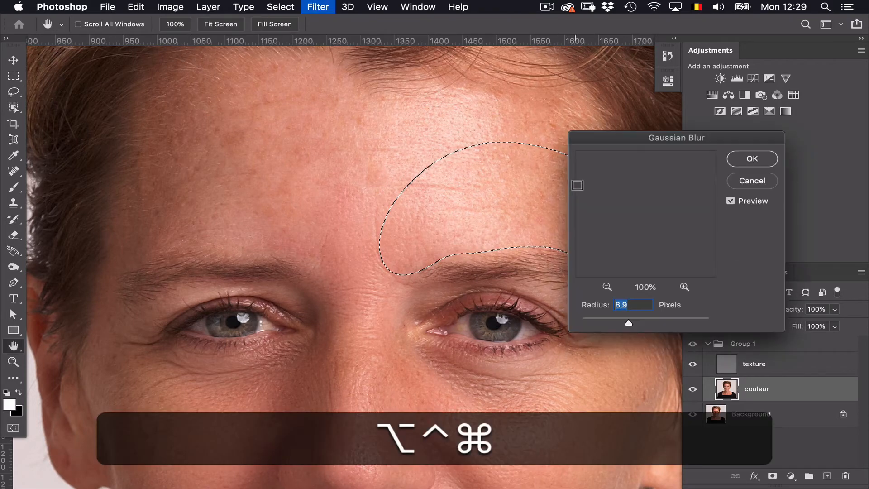
left_click_drag(633, 136, 221, 131)
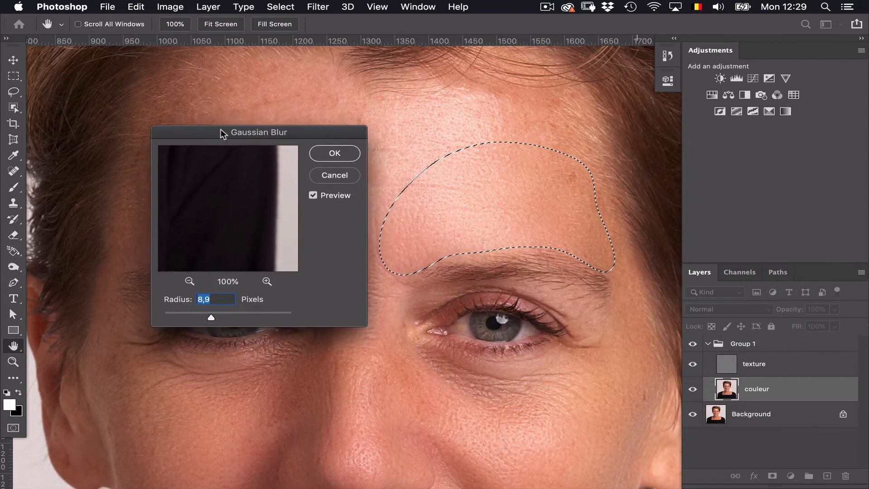
mouse_move(210, 317)
left_mouse_down()
mouse_move(255, 313)
mouse_move(200, 313)
left_mouse_up()
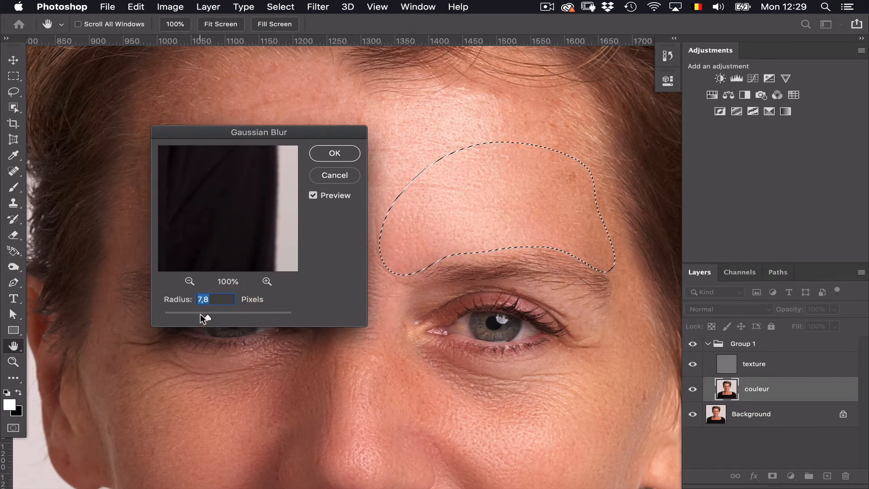
left_click(334, 153)
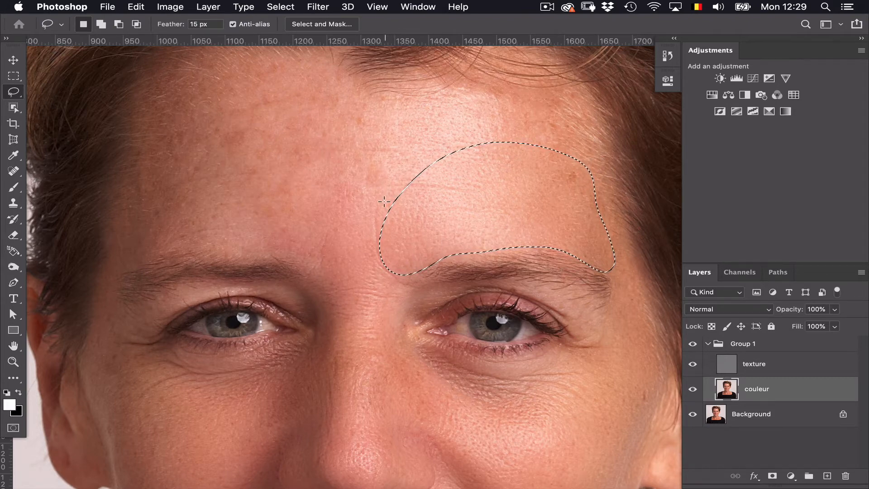
Lasso the bright band from the centre of the forehead up toward the subject's left hairline and apply a 7.8 px Gaussian Blur
left_click(370, 223)
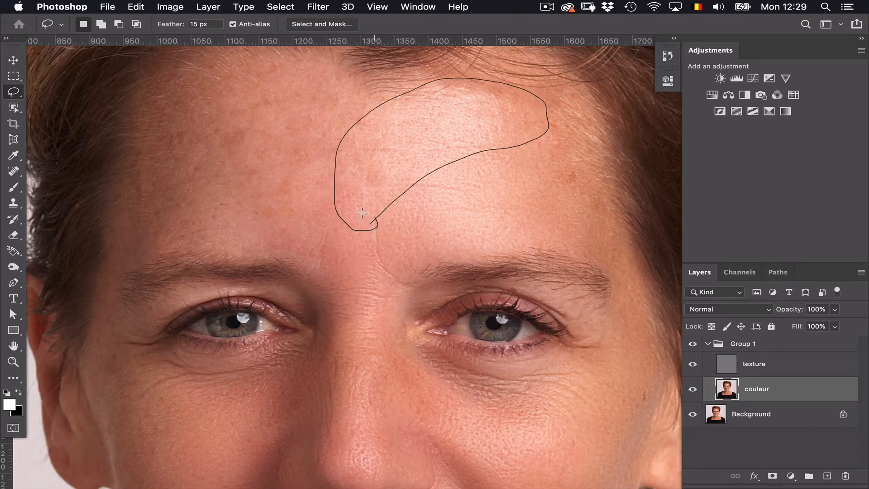
left_click_drag(362, 212, 364, 212)
key("ctrl+alt+super+f")
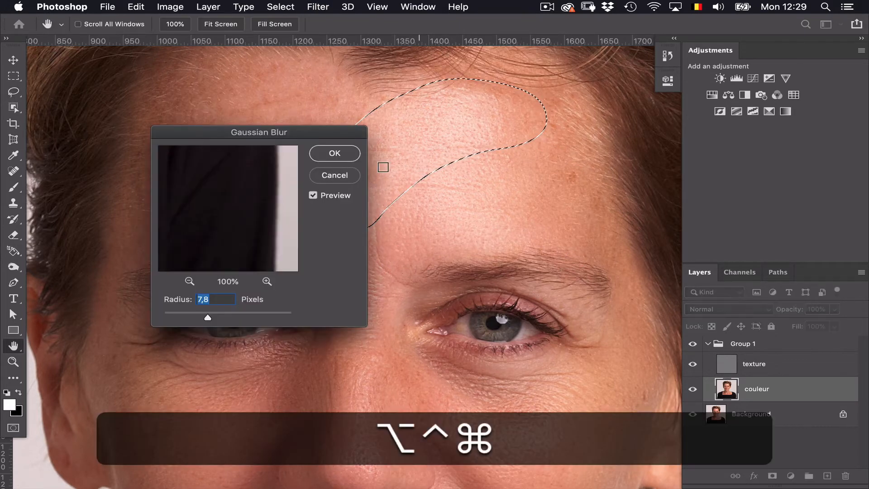
left_click(337, 152)
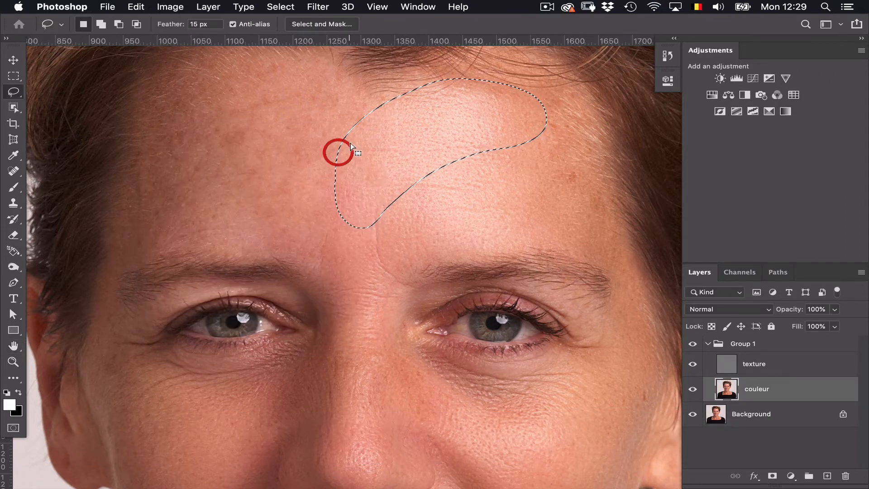
Replace the selection with a lasso along the subject's left hairline, compare the blur preview on and off, and apply a 5.2 px Gaussian Blur
mouse_move(516, 135)
left_mouse_down()
mouse_move(568, 42)
mouse_move(528, 126)
mouse_move(544, 93)
mouse_move(536, 89)
left_mouse_up()
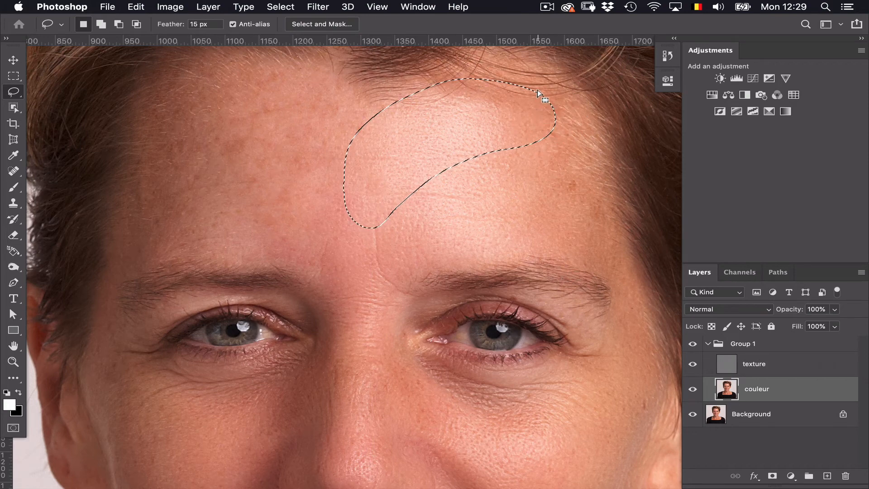
key("super+d")
left_click_drag(521, 87, 512, 197)
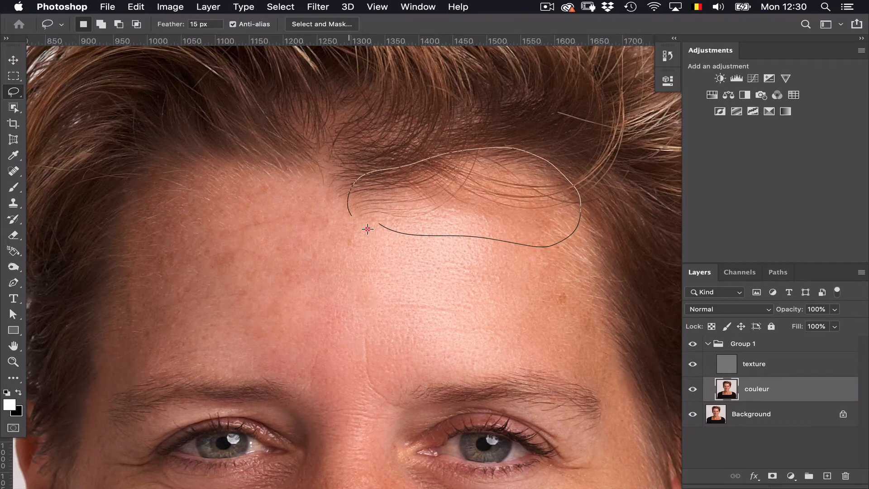
left_click_drag(382, 227, 382, 229)
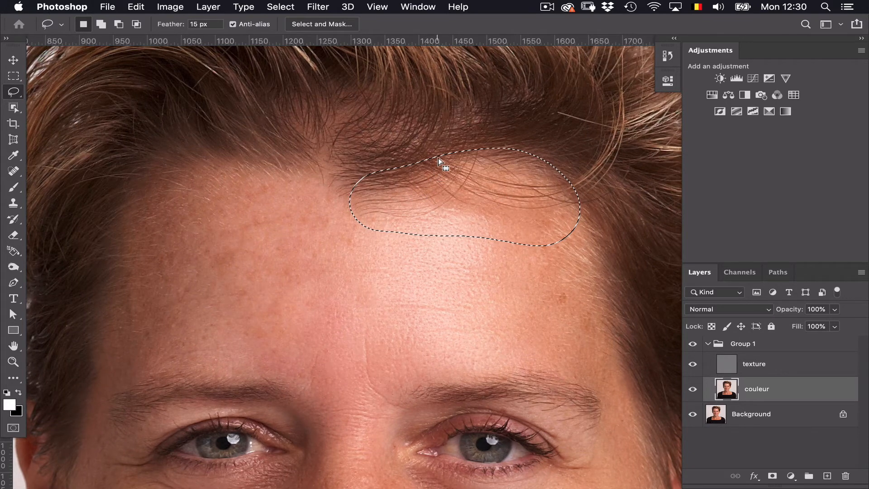
key("ctrl+alt+super+f")
left_click_drag(277, 137, 221, 142)
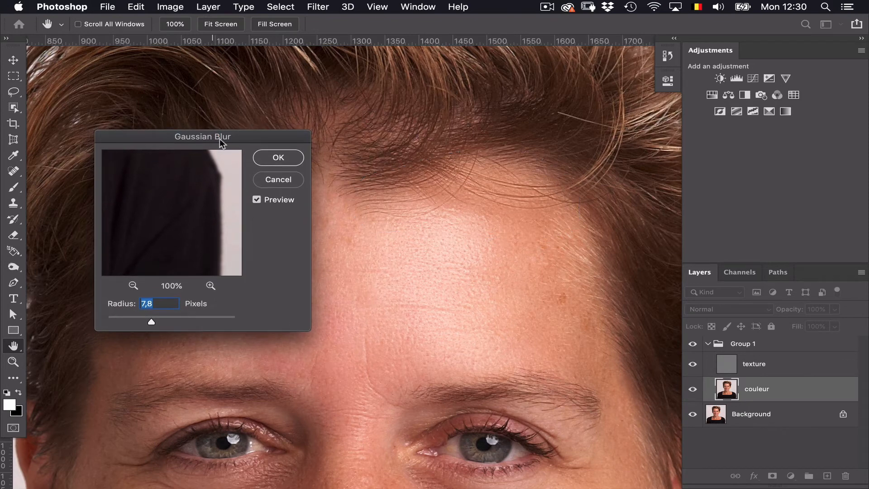
left_click(256, 200)
left_click(257, 201)
left_click(258, 201)
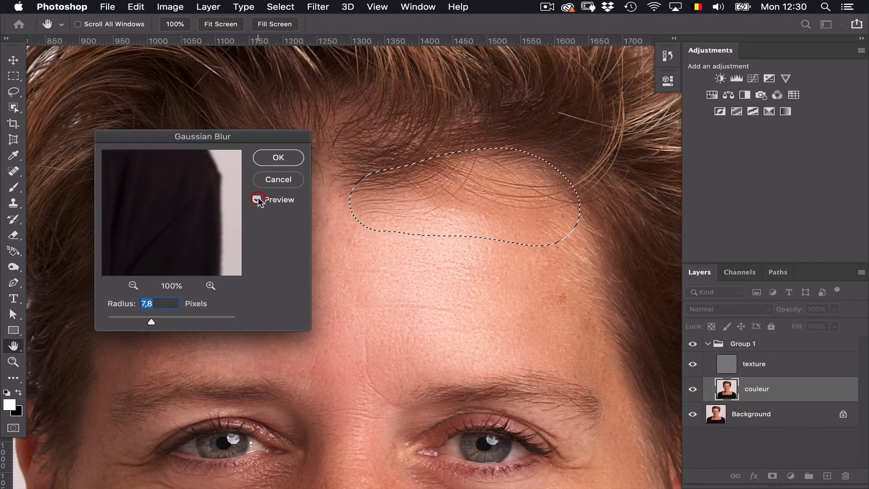
left_click(257, 200)
left_click(257, 200)
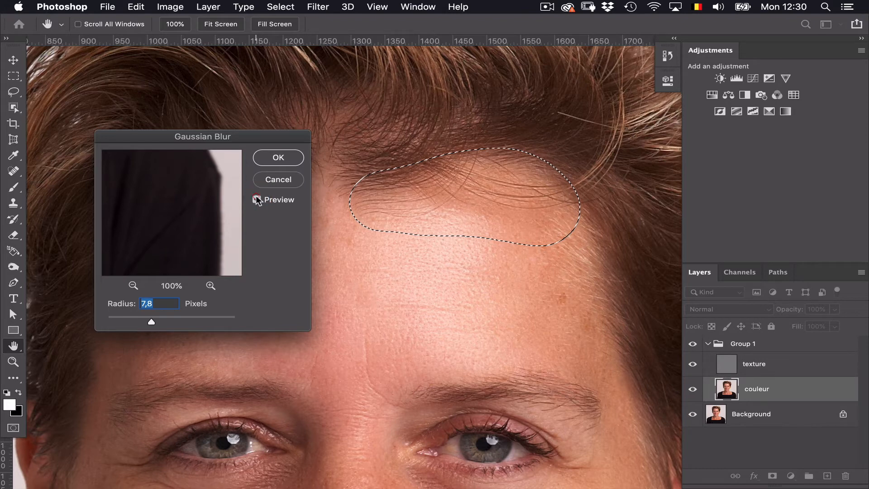
left_click(256, 200)
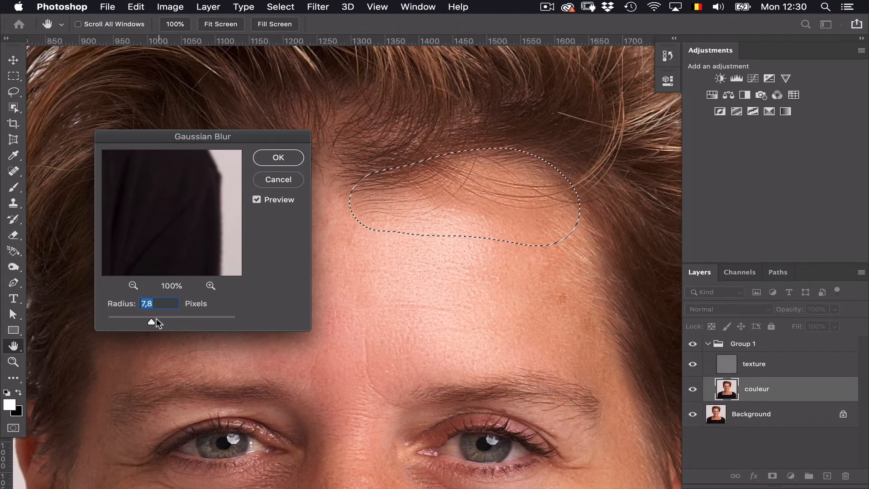
left_click(277, 158)
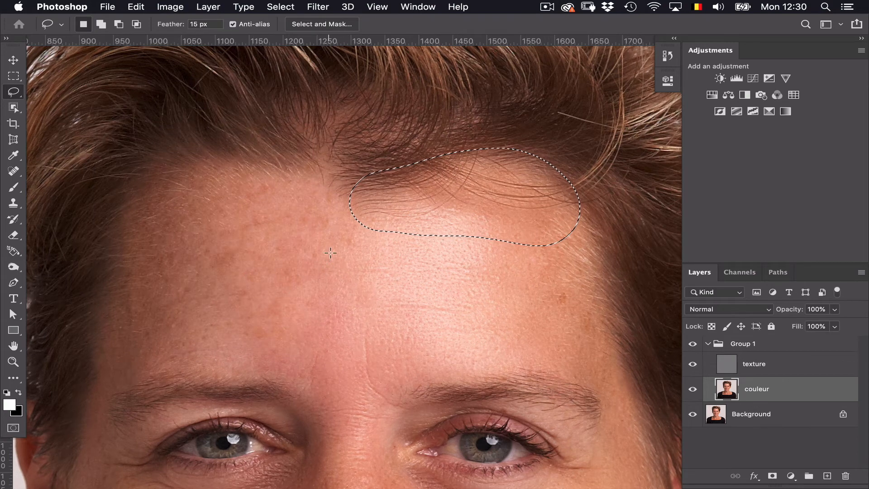
Lasso the upper forehead below the hairline on the subject's right side and apply Gaussian Blur with the radius set to 8.5 px
left_click(330, 274)
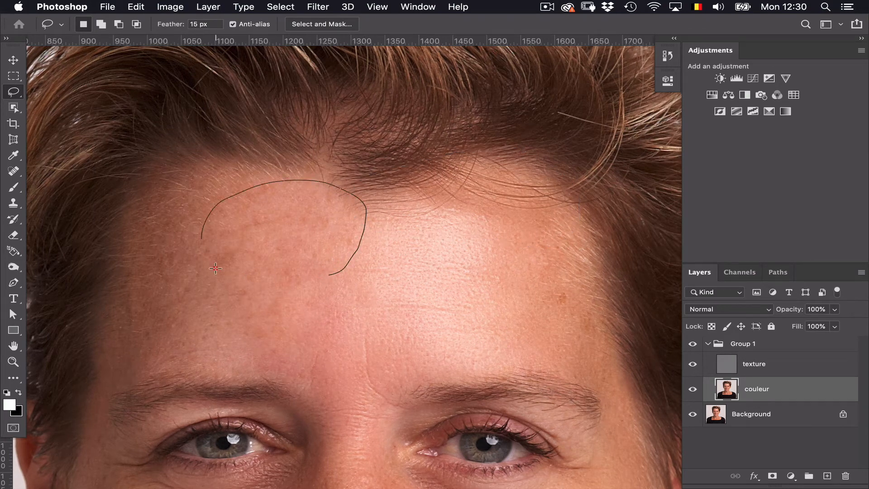
left_click_drag(340, 271, 339, 266)
key("ctrl+alt+super+f")
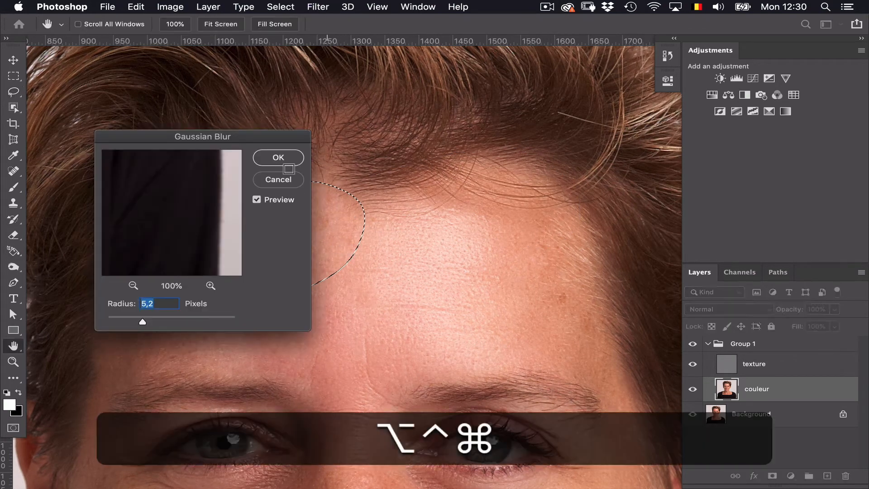
left_click_drag(272, 132, 606, 59)
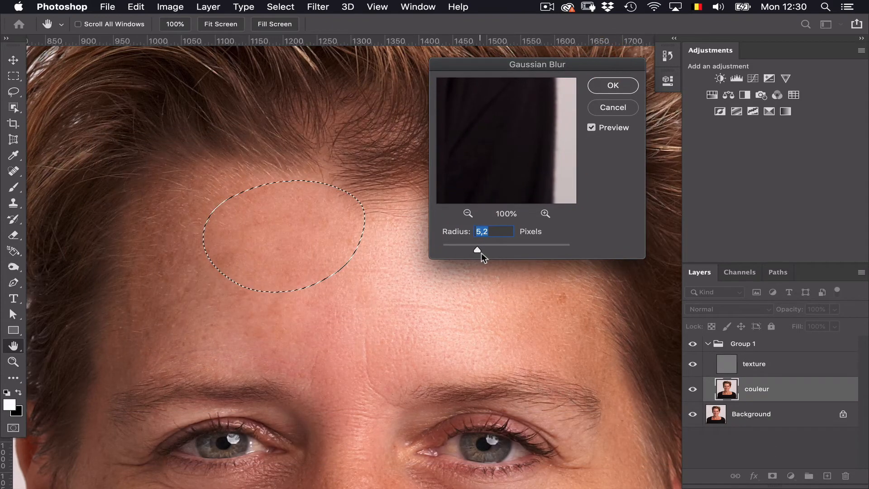
left_click_drag(478, 250, 483, 249)
left_click(611, 85)
Lasso the large forehead area above the subject's right eyebrow and smooth it with an 8.5 px Gaussian Blur
left_click_drag(307, 376, 348, 322)
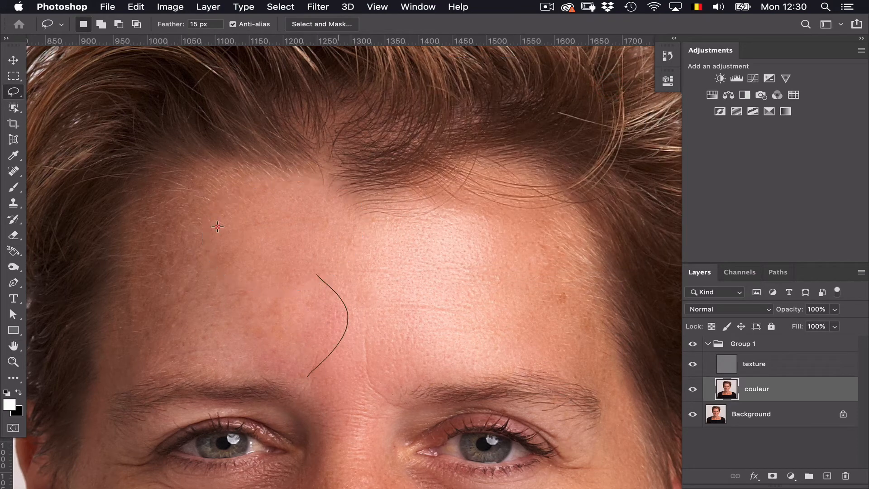
left_click_drag(313, 374, 311, 368)
key("ctrl+alt+super+f")
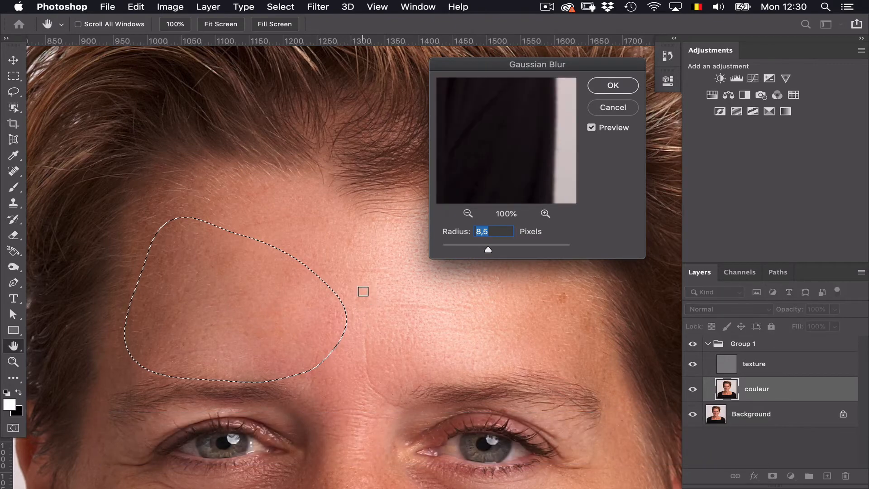
left_click(613, 89)
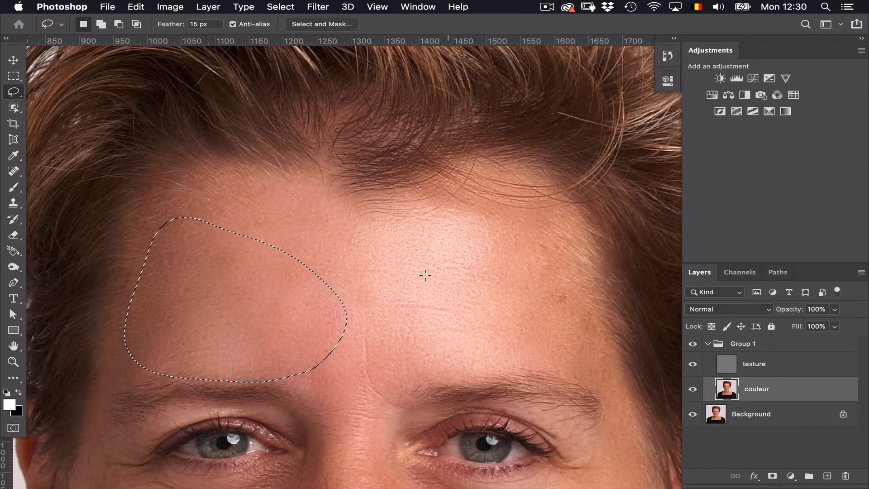
Lasso a narrow strip of the subject's right temple, from beside the eyebrow down past the eye, and apply an 8.5 px Gaussian Blur
left_click_drag(442, 264, 644, 113)
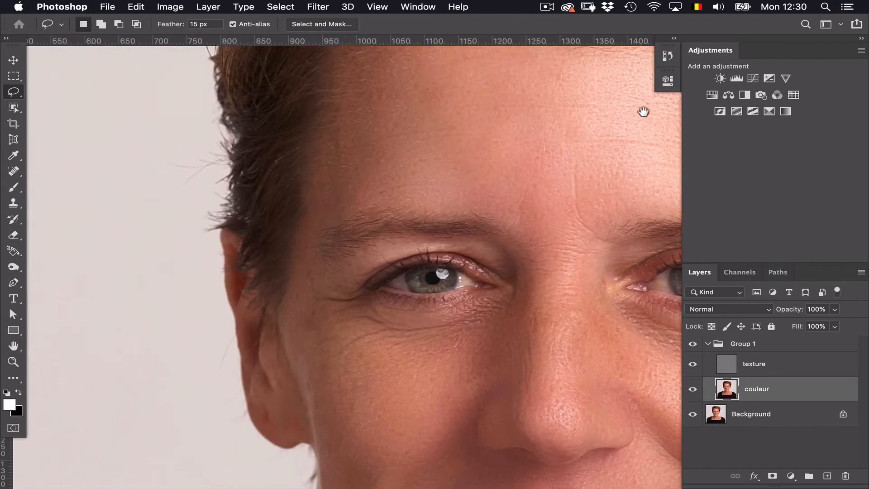
left_click_drag(326, 226, 356, 198)
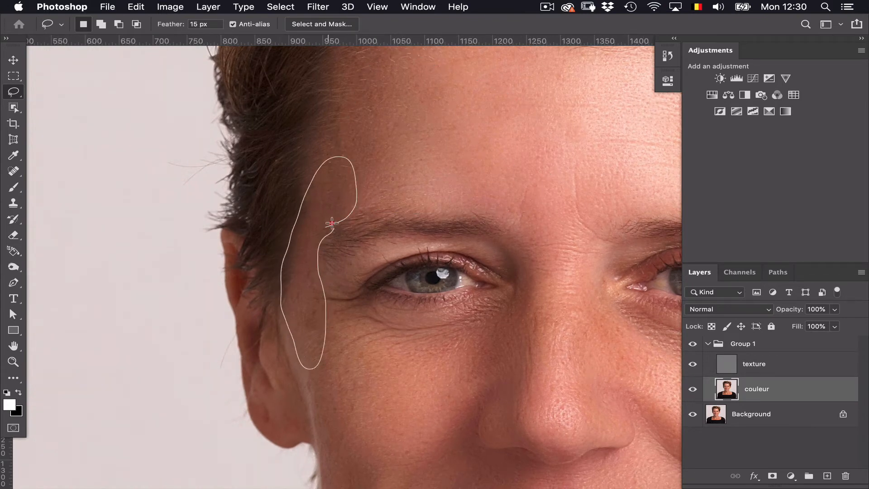
left_click_drag(332, 223, 327, 221)
key("alt+ctrl+super+f")
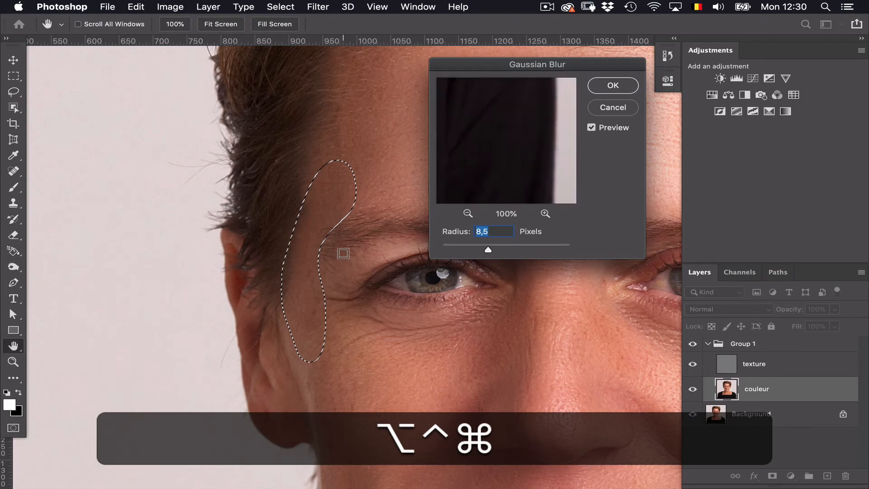
left_click(604, 86)
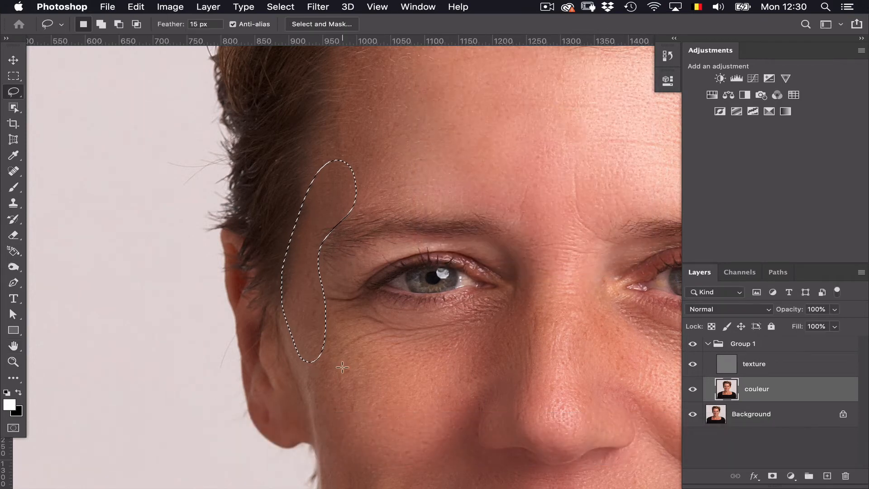
Replace the selection with a lasso from the outer corner of the subject's right eye down the outer cheek and apply an 8.5 px Gaussian Blur
key("super+d")
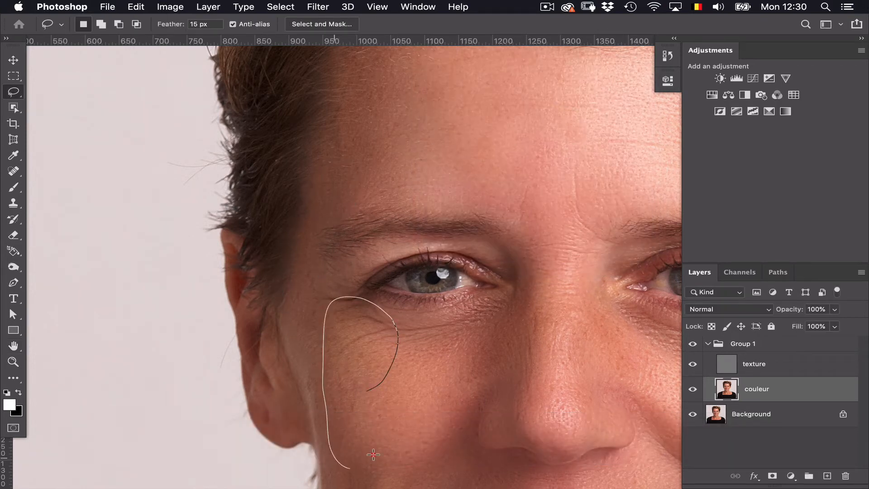
left_click_drag(368, 377, 370, 382)
key("alt+ctrl+super+f")
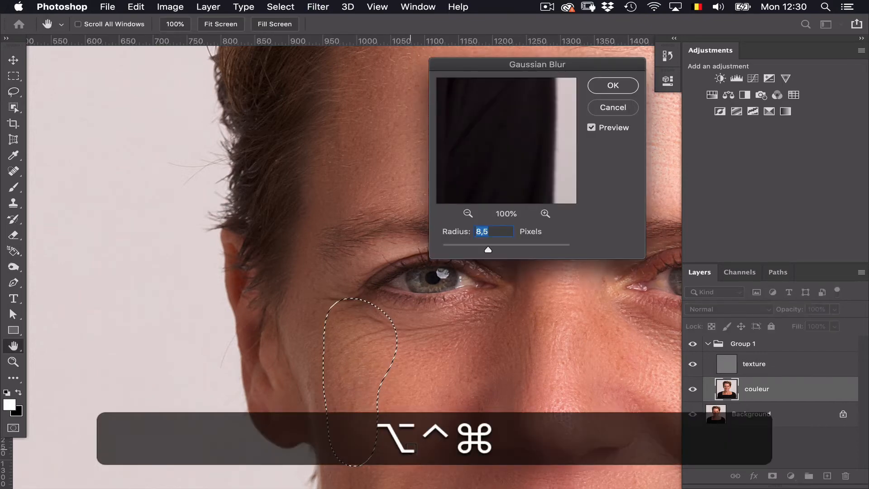
left_click(612, 86)
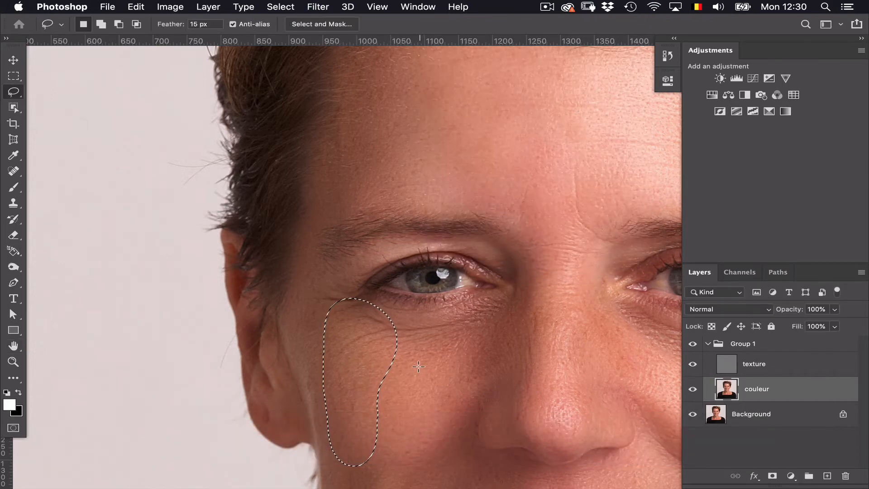
Clear the selection, lasso the skin just below the subject's right mouth corner, and apply an 8.5 px Gaussian Blur
key("super+d")
left_click_drag(458, 397, 479, 230)
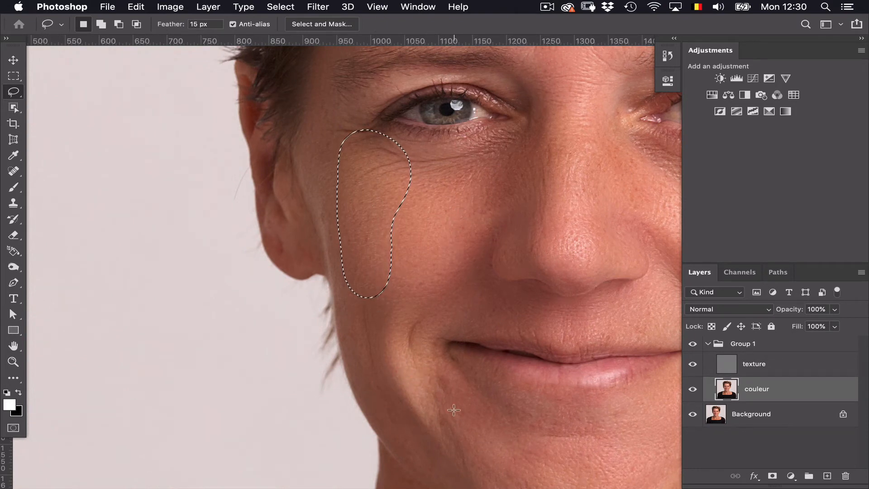
mouse_move(466, 415)
left_mouse_down()
mouse_move(454, 298)
mouse_move(405, 252)
left_mouse_up()
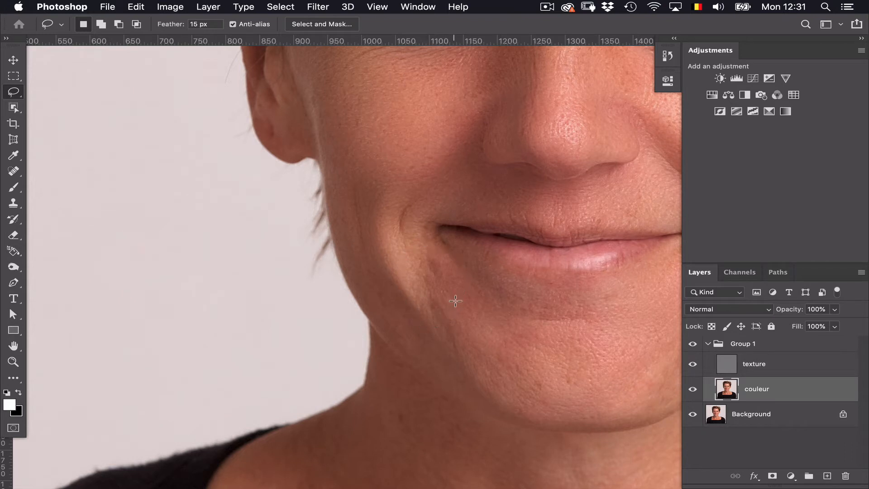
left_click_drag(456, 300, 452, 312)
key("ctrl+alt+super+f")
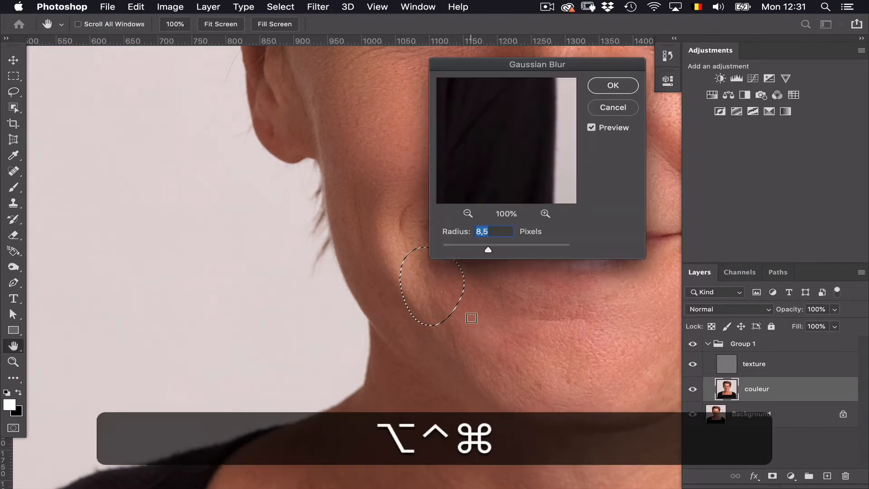
left_click(607, 91)
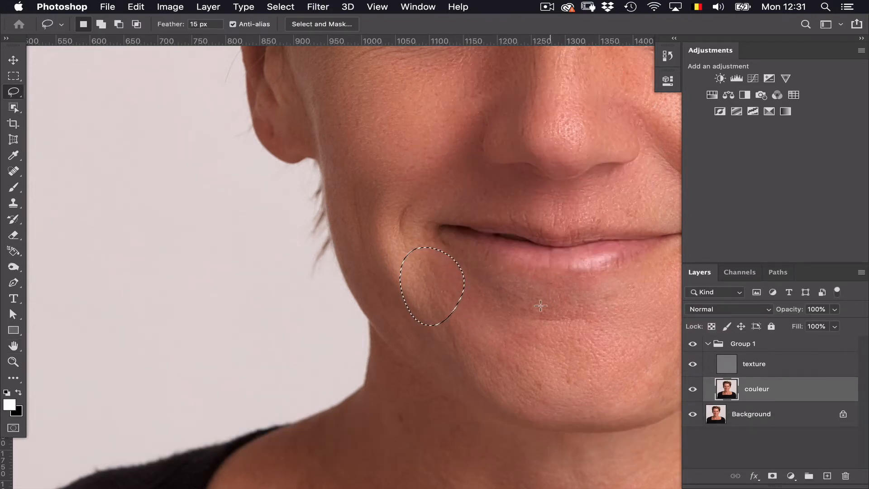
Lasso a small oval on the chin below the lower lip and open Gaussian Blur for it
left_click_drag(517, 319, 520, 319)
key("ctrl+alt+super+f")
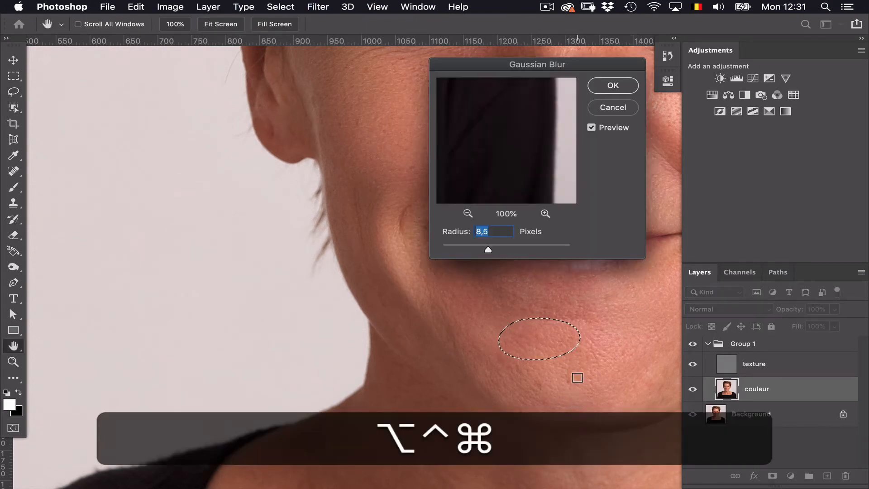
Apply the 8.5 px Gaussian blur to the selected chin patch and to a lassoed strip just below the lower lip on the couleur layer
left_click(615, 86)
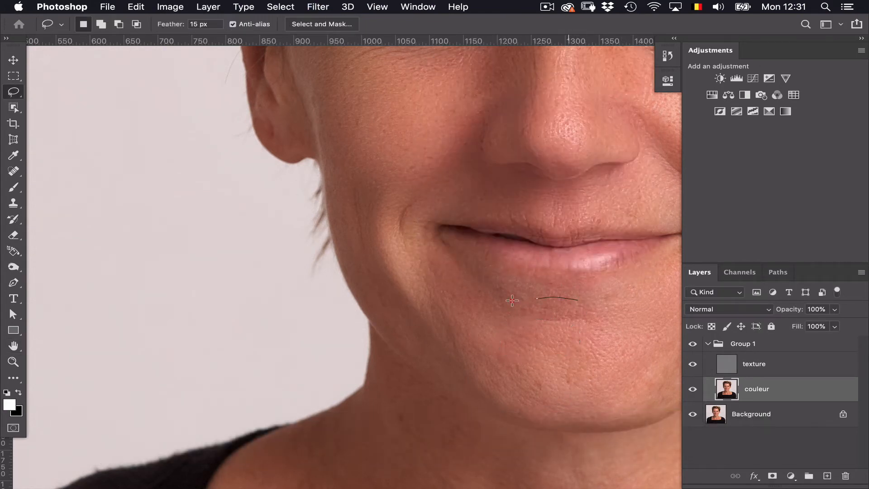
left_click_drag(563, 300, 559, 300)
key("ctrl+alt+super+f")
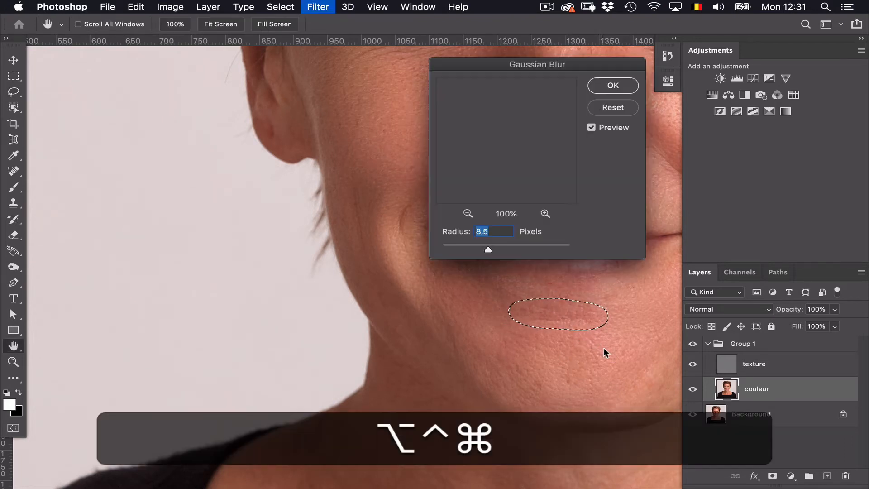
left_click(616, 86)
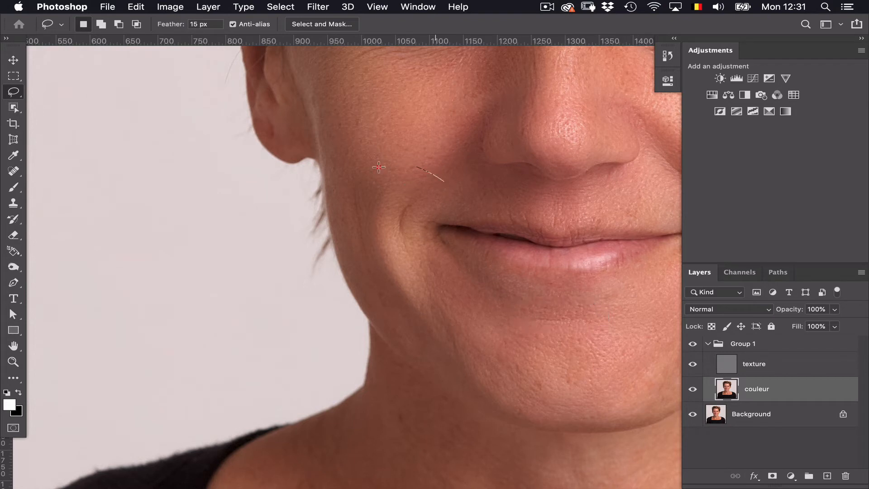
Lasso the smile-line area between the cheek and the mouth corner and blur it with a 5.6 px Gaussian Blur
left_click_drag(435, 173, 432, 171)
key("ctrl+alt+super+f")
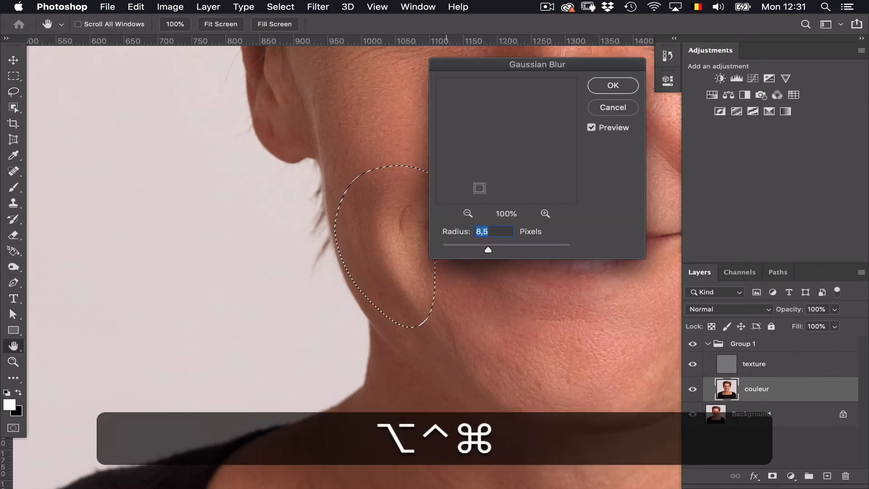
left_click_drag(487, 256, 478, 252)
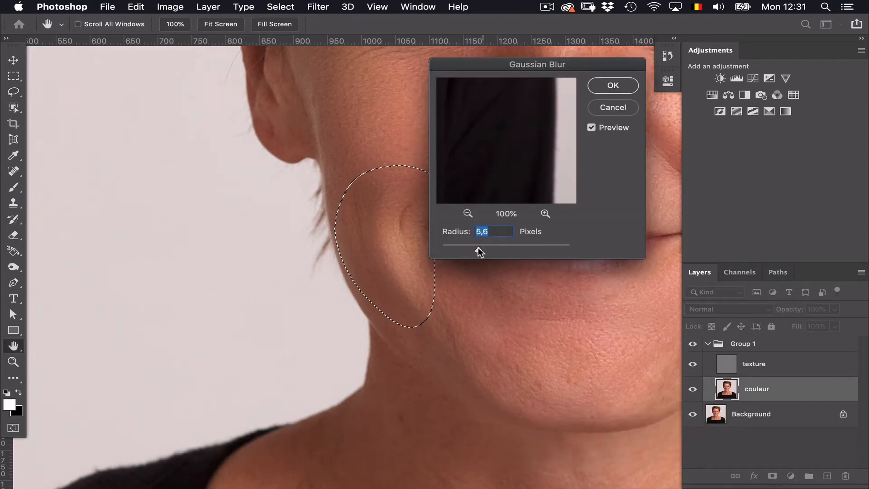
left_click(606, 89)
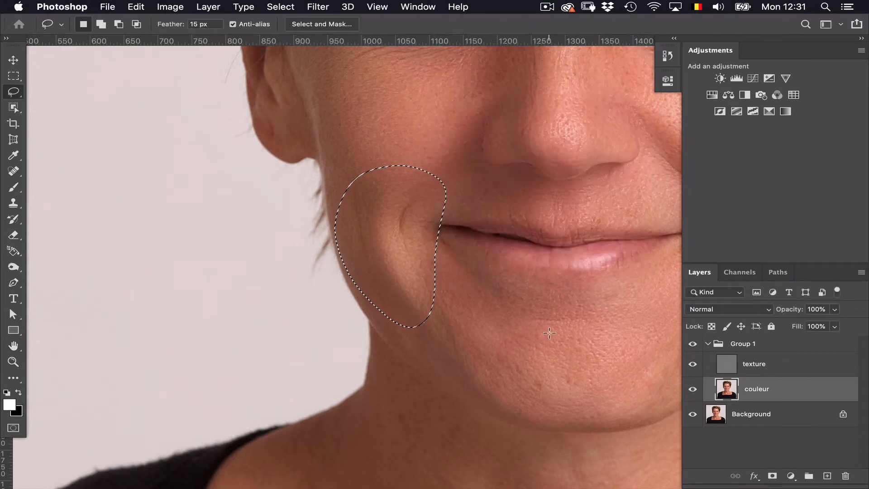
key("super+d")
Lasso the shadowed side of the neck down to the collarbone and apply a 5.6 px Gaussian Blur
mouse_move(565, 339)
left_mouse_down()
mouse_move(530, 128)
mouse_move(547, 88)
left_mouse_up()
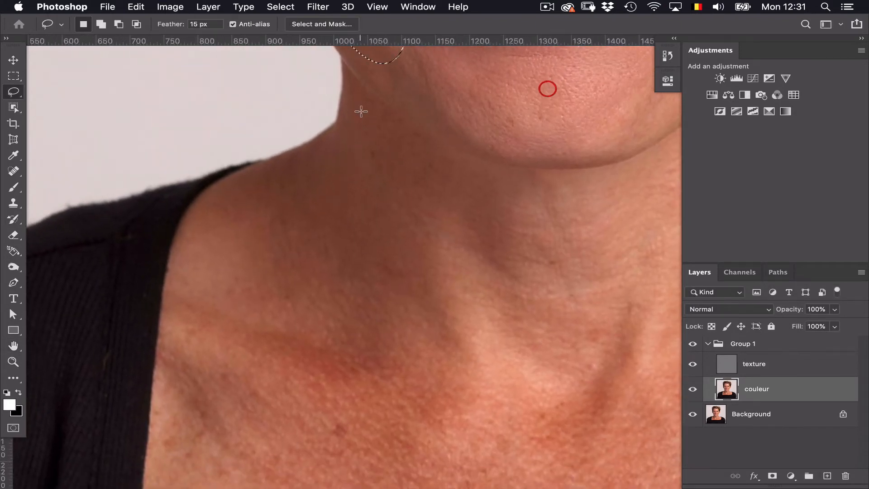
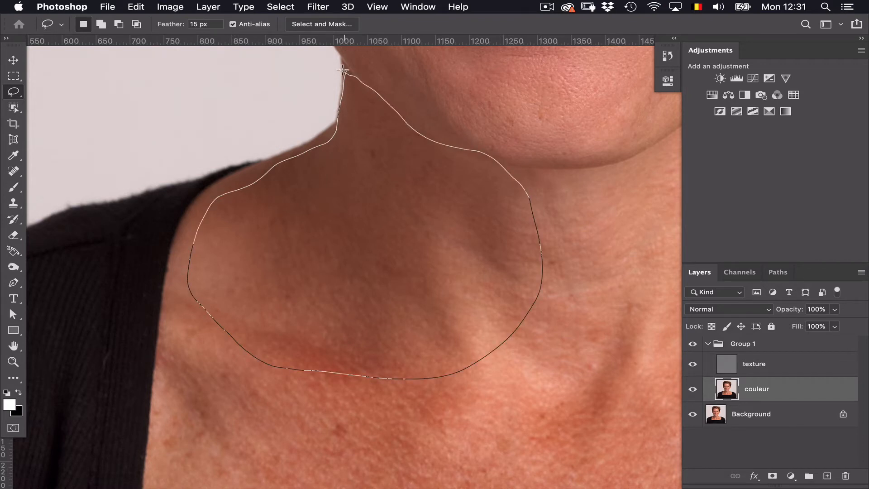
left_click_drag(343, 70, 344, 72)
key("ctrl+alt+super+f")
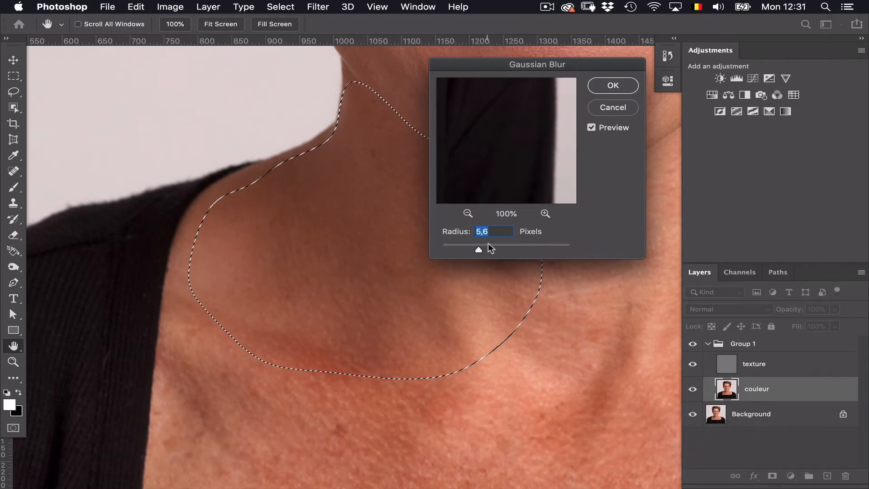
left_click(612, 85)
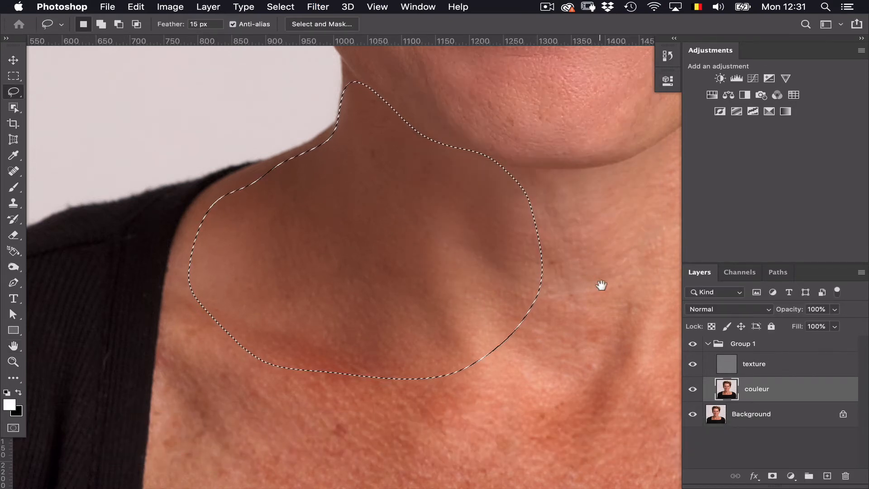
Lasso the chest skin below that side of the neck, down to the top's neckline, and apply a 7.6 px Gaussian Blur
mouse_move(601, 285)
left_mouse_down()
mouse_move(618, 137)
mouse_move(630, 107)
left_mouse_up()
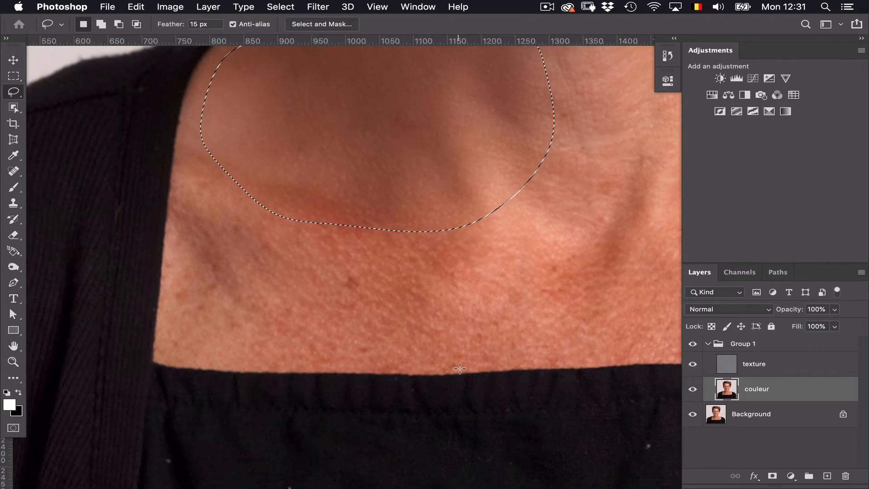
mouse_move(468, 367)
left_mouse_down()
mouse_move(490, 342)
mouse_move(498, 257)
left_mouse_up()
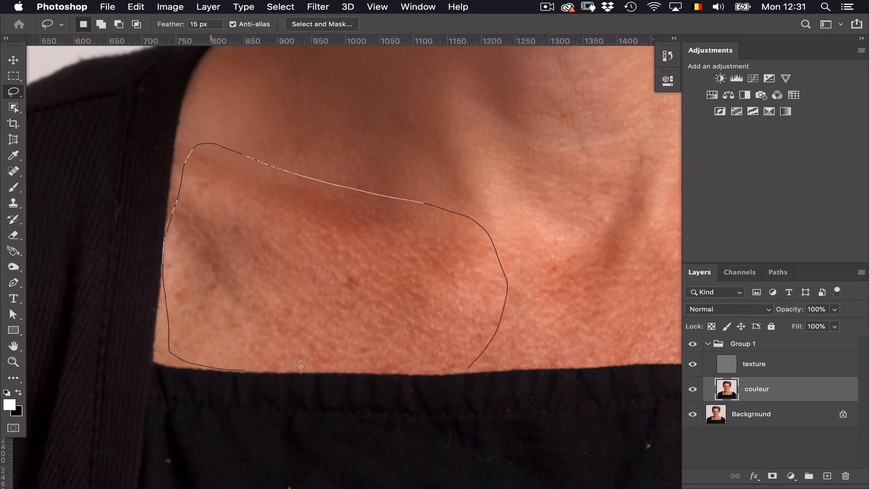
left_click_drag(473, 365, 471, 369)
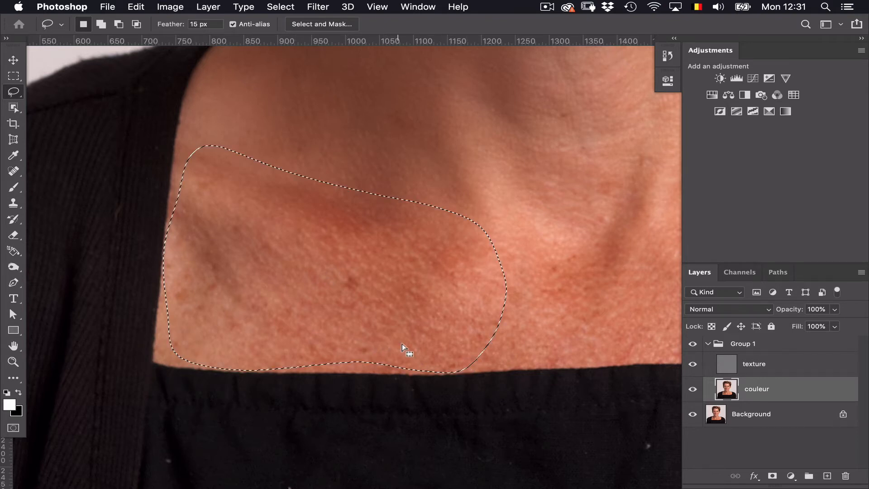
key("alt+ctrl+super+f")
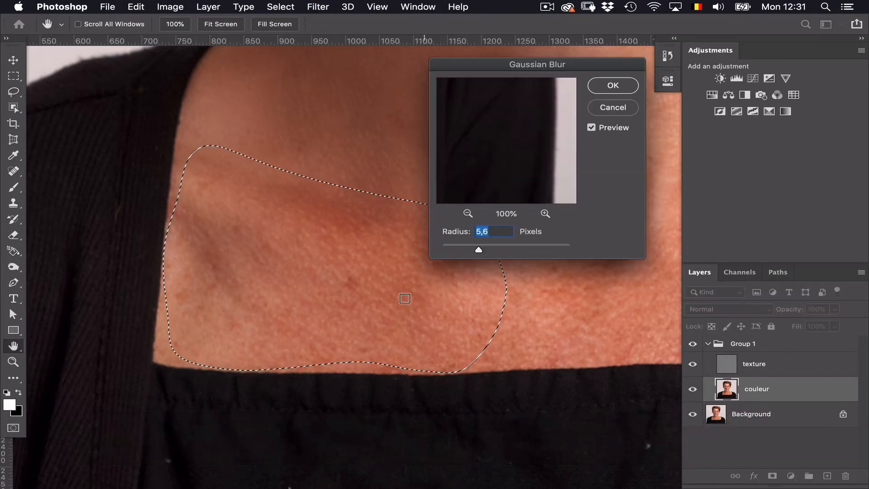
left_click(488, 248)
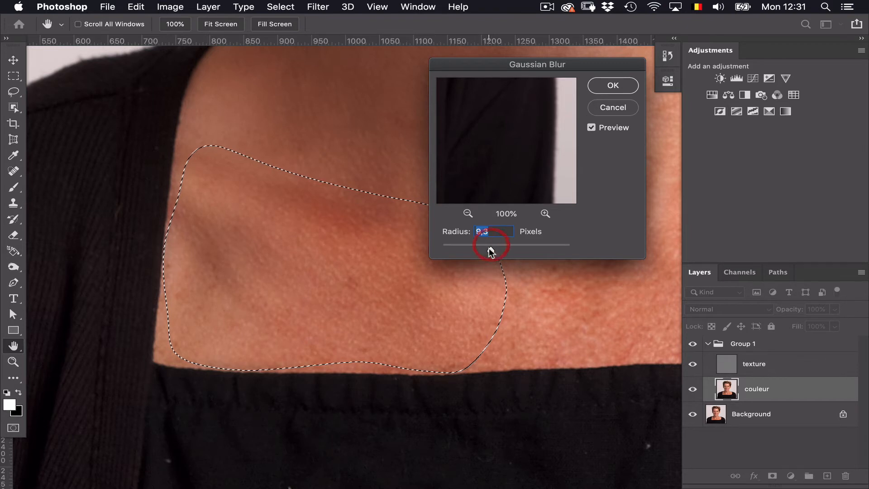
left_click_drag(489, 249, 485, 246)
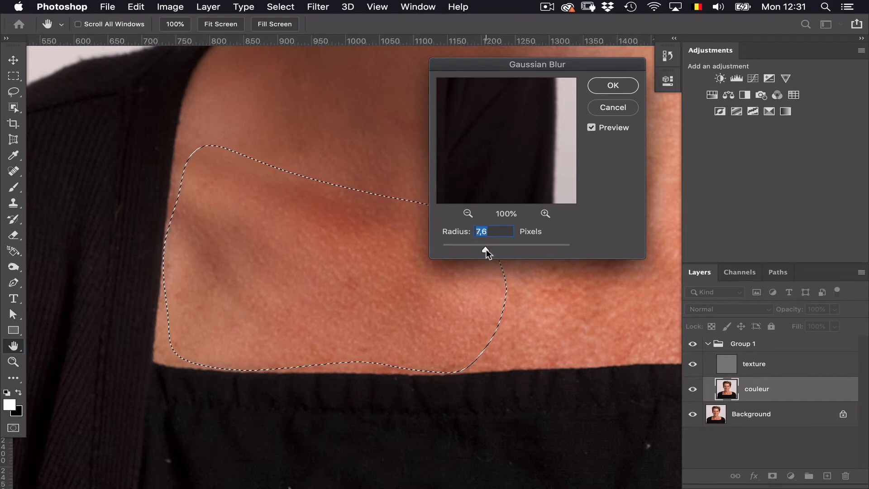
left_click(614, 86)
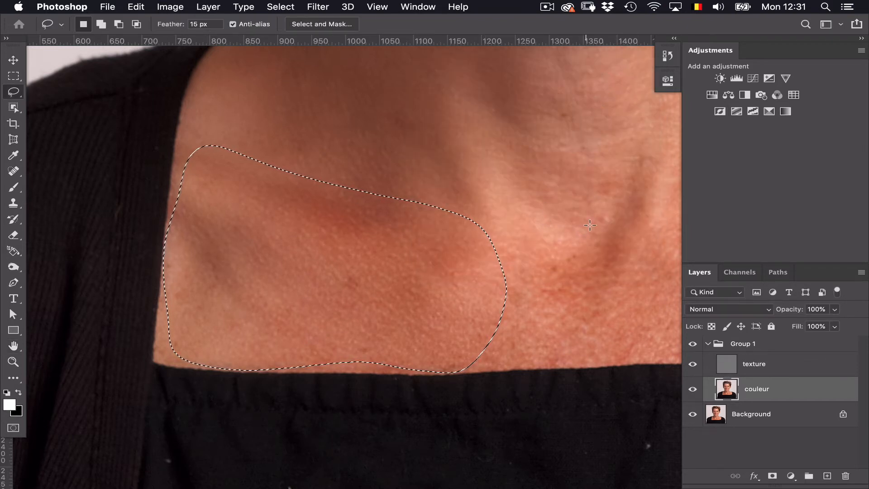
key("ctrl+d")
left_click_drag(572, 161, 422, 132)
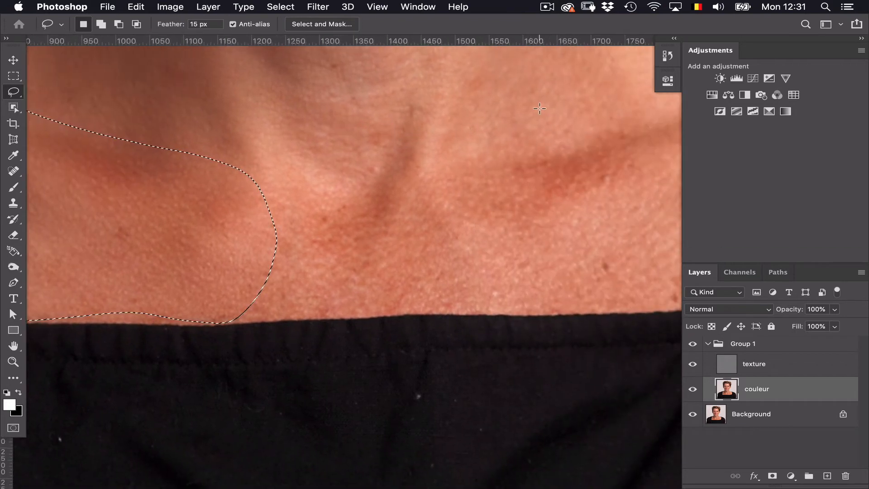
mouse_move(539, 108)
left_mouse_down()
mouse_move(451, 98)
mouse_move(273, 164)
left_mouse_up()
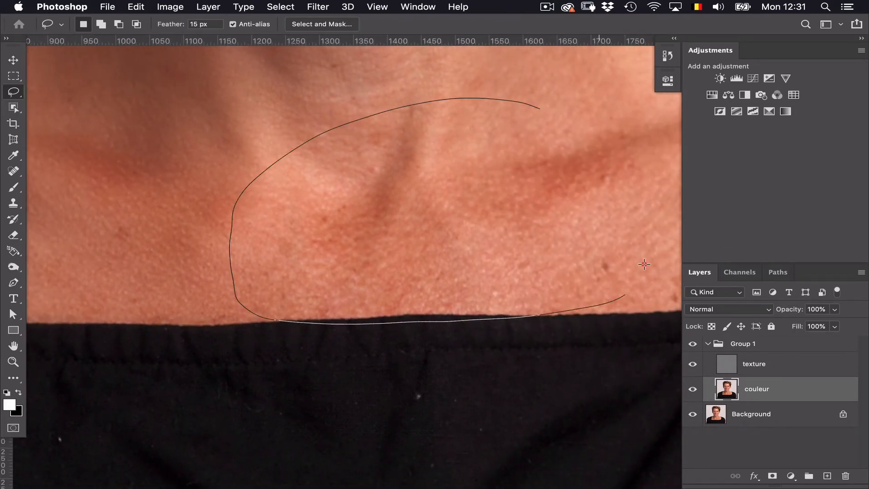
left_click_drag(509, 120, 511, 120)
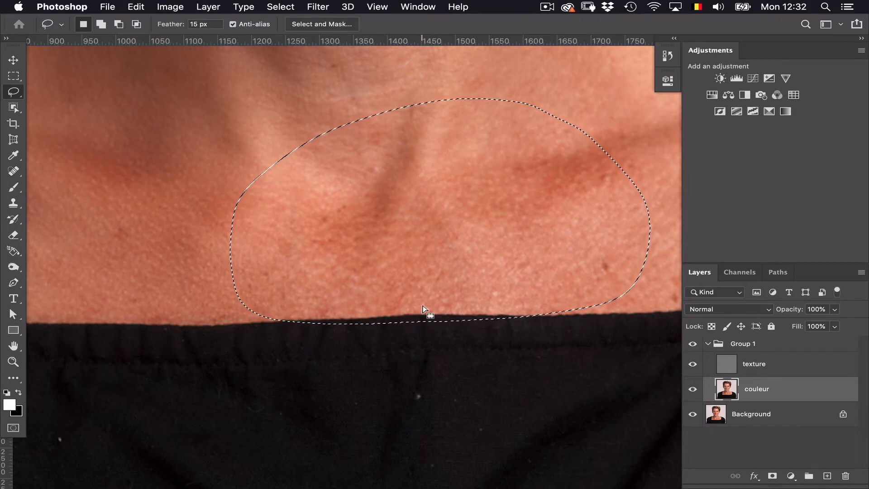
key("ctrl+alt+super+f")
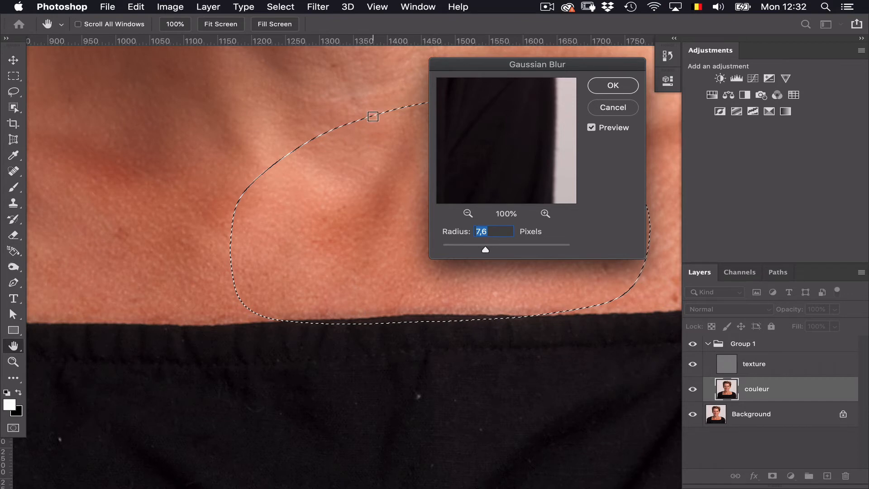
left_click(602, 110)
left_click(274, 139)
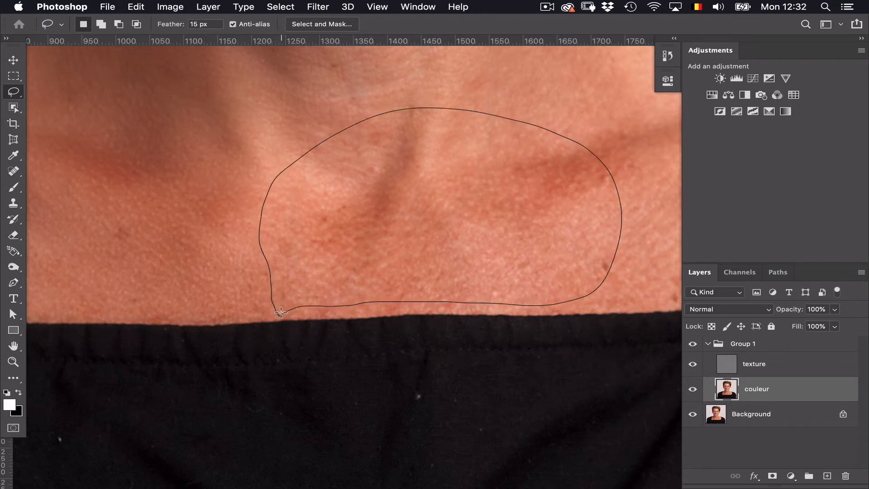
Lasso the central chest skin, staying just above the black neckline, and apply a 7.6 px Gaussian Blur
left_click_drag(281, 313, 278, 311)
key("ctrl+alt+super+f")
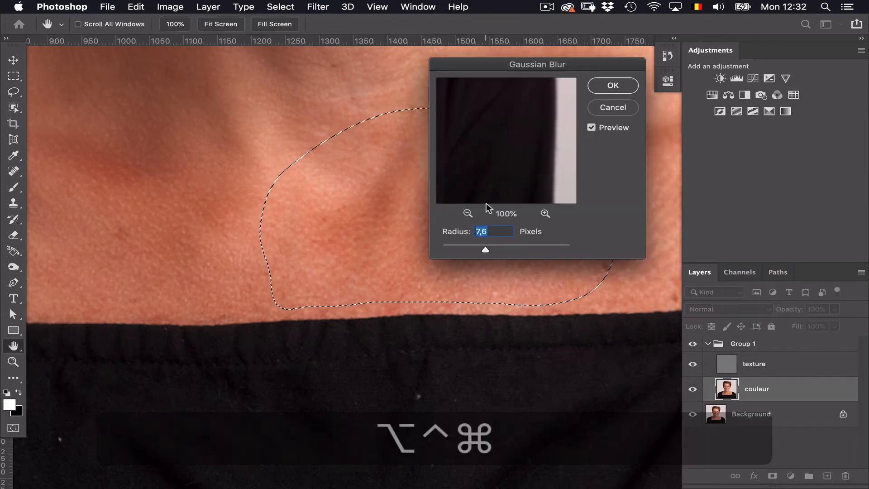
left_click(614, 85)
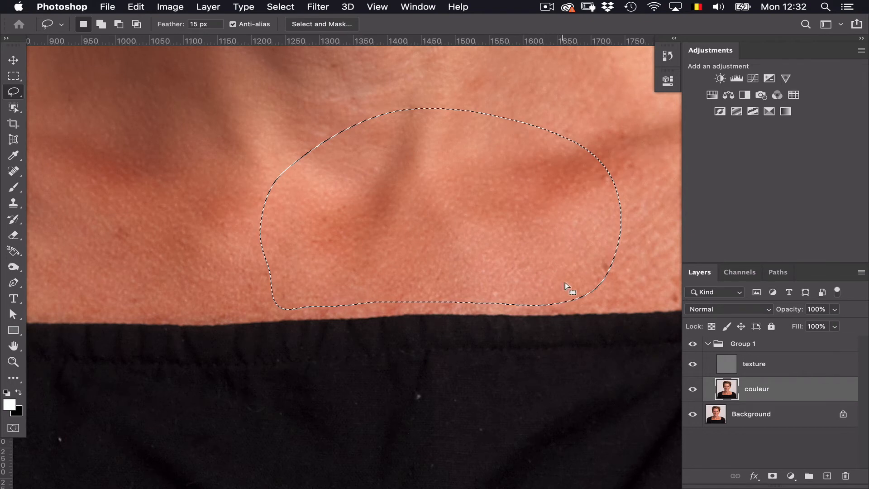
Shift the central chest selection slightly down to the neckline and apply the 7.6 px Gaussian Blur once more
left_click_drag(573, 265, 574, 267)
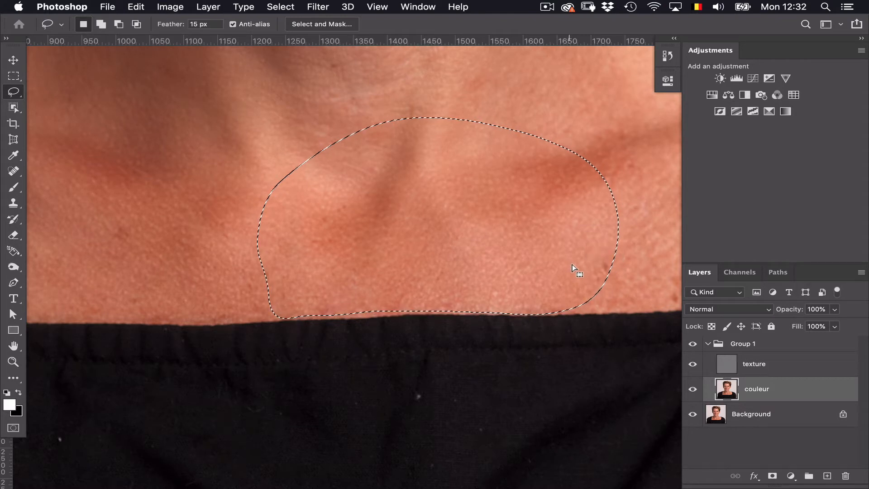
key("alt+ctrl+super+f")
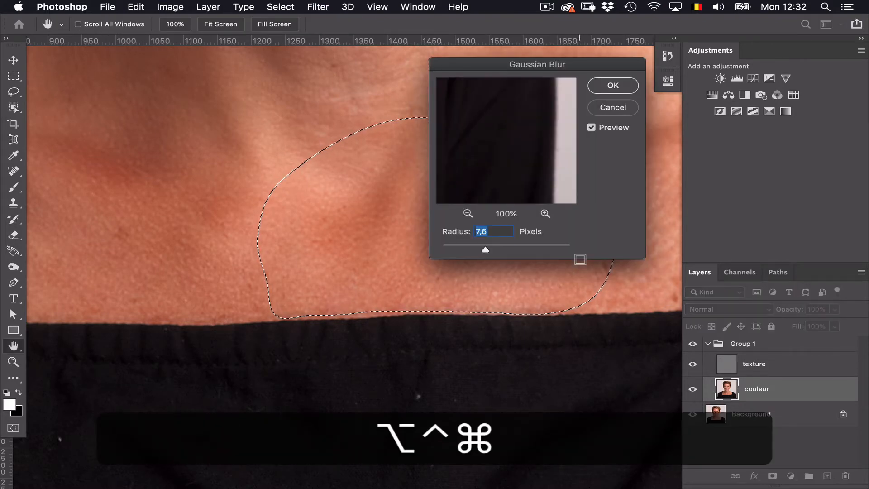
left_click(613, 86)
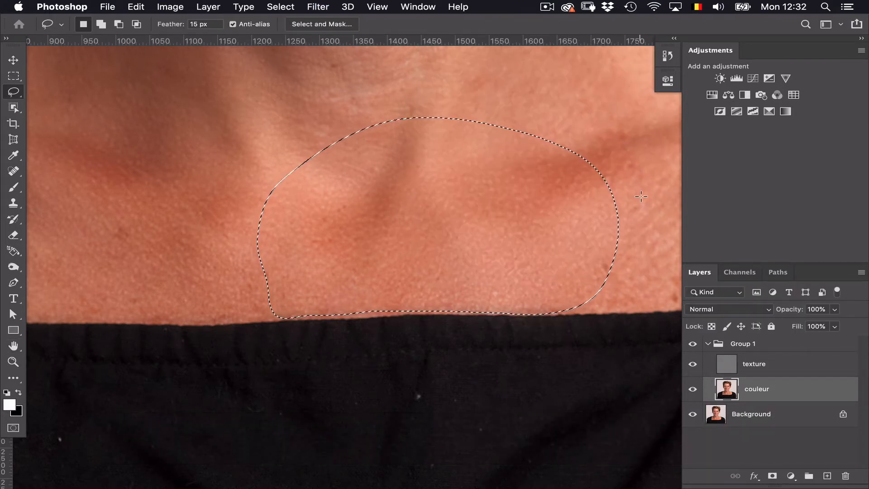
key("super+d")
Lasso the skin between the collarbone, shoulder strap and neckline on the lit side of the chest and apply a 7.6 px Gaussian Blur
mouse_move(609, 126)
left_mouse_down()
mouse_move(516, 164)
mouse_move(376, 202)
mouse_move(379, 252)
left_mouse_up()
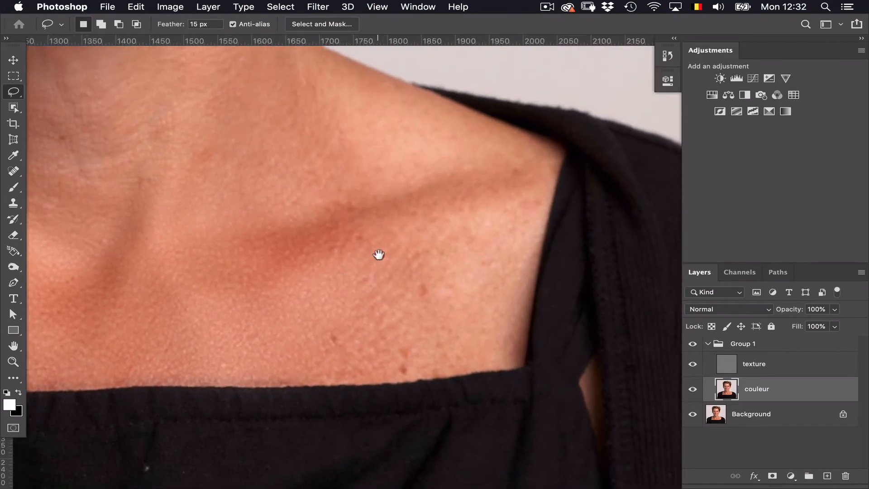
mouse_move(335, 345)
left_mouse_down()
mouse_move(344, 346)
mouse_move(307, 370)
mouse_move(201, 322)
mouse_move(216, 325)
left_mouse_up()
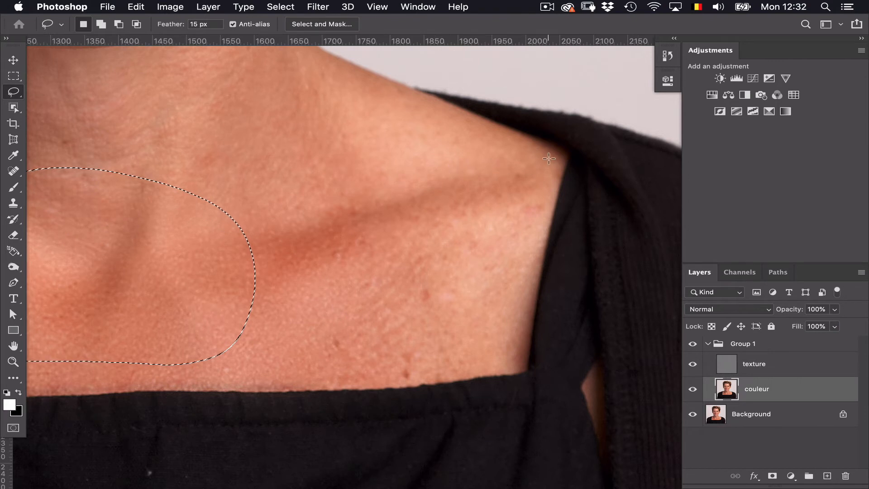
key("super+d")
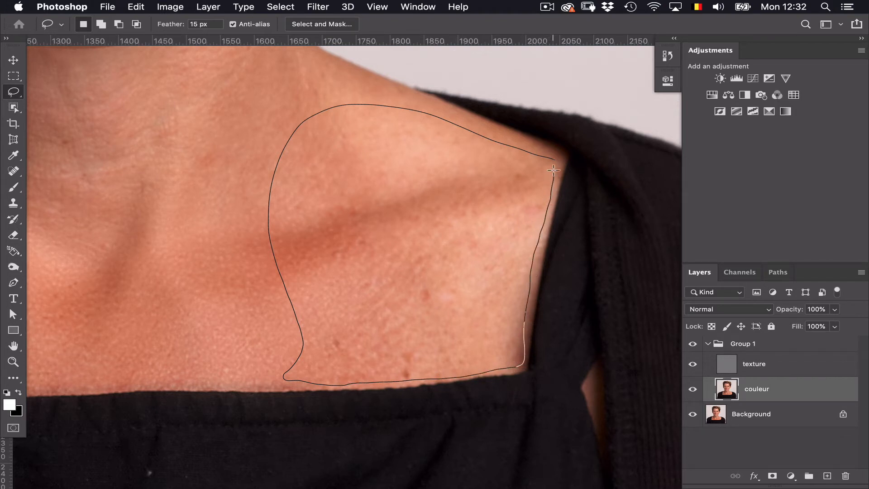
left_click_drag(542, 163, 552, 159)
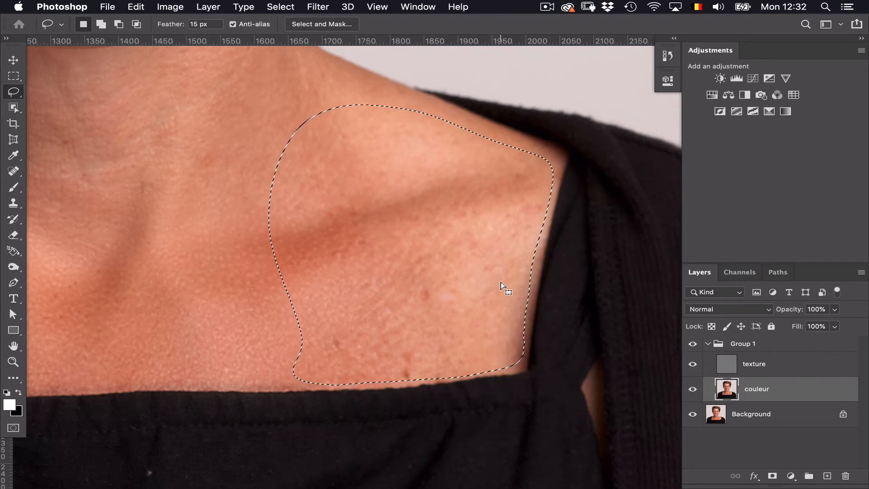
key("alt+ctrl+super+f")
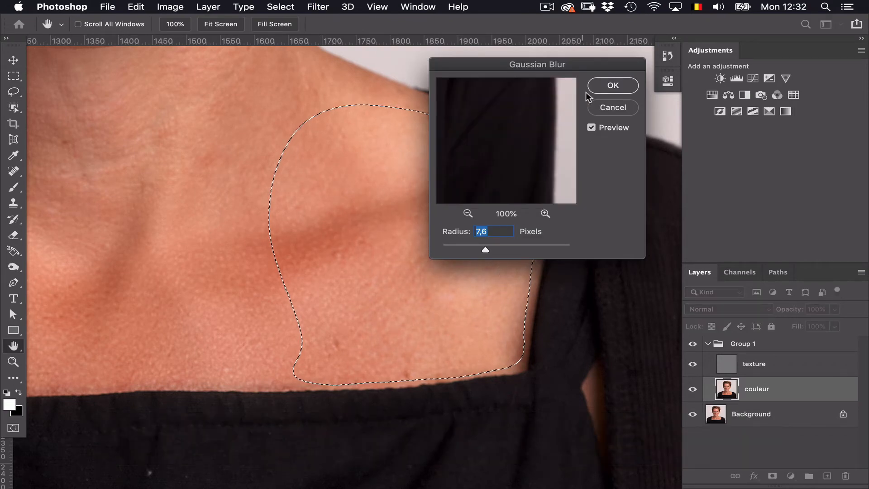
left_click(599, 89)
key("super+d")
Lasso the neck skin just below the chin and jawline on the lit side and apply a 7.6 px Gaussian Blur
left_click_drag(375, 142, 579, 299)
key("shift+super+d")
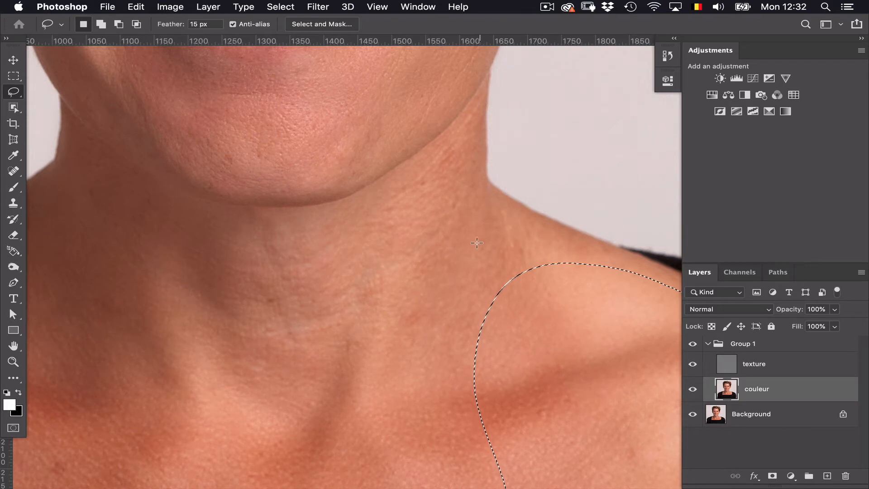
left_click_drag(449, 288, 490, 158)
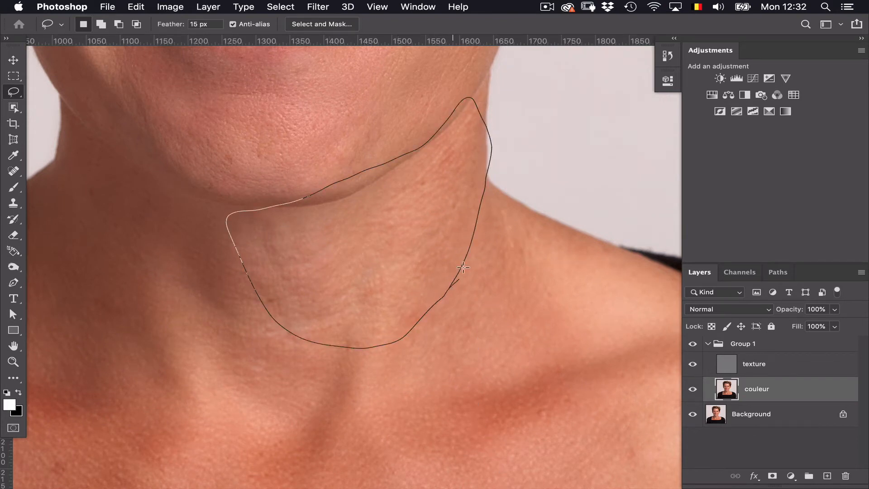
left_click_drag(463, 267, 439, 301)
key("ctrl+alt+super+f")
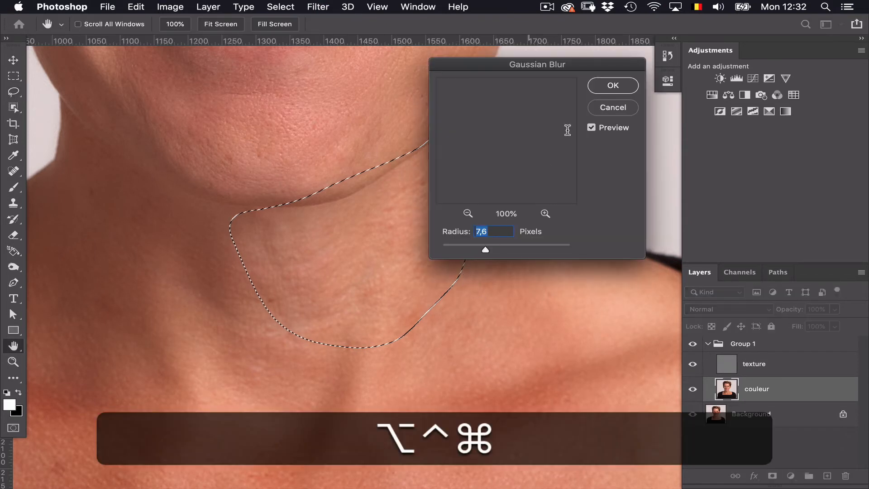
left_click_drag(576, 66, 700, 166)
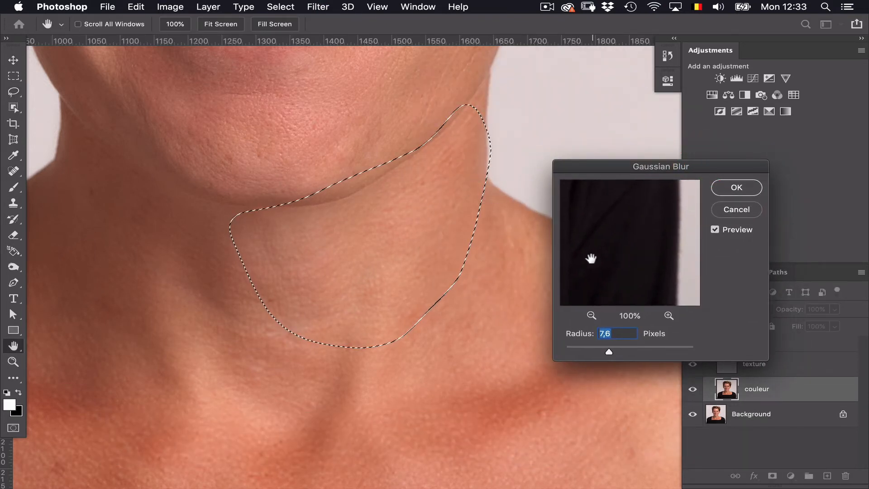
left_click(736, 186)
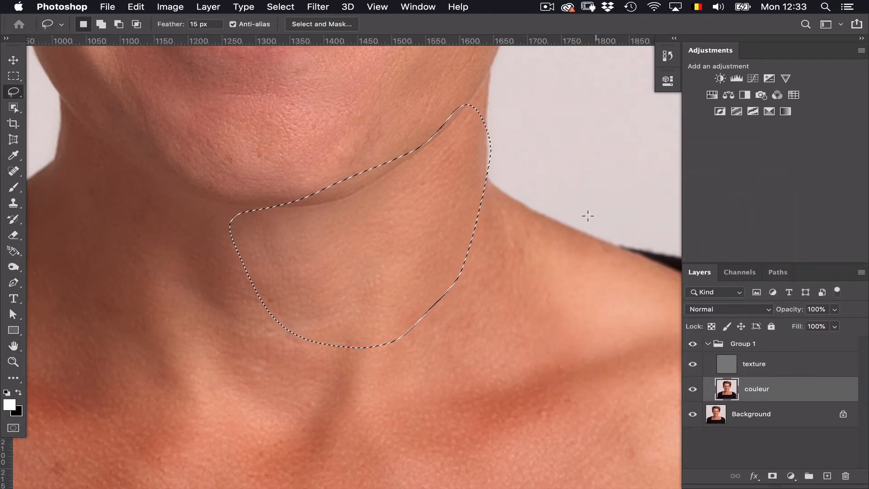
Lasso the earlobe on the lit side of the face and apply a 5.0 px Gaussian Blur
mouse_move(518, 101)
left_mouse_down()
mouse_move(555, 285)
mouse_move(556, 363)
mouse_move(471, 406)
left_mouse_up()
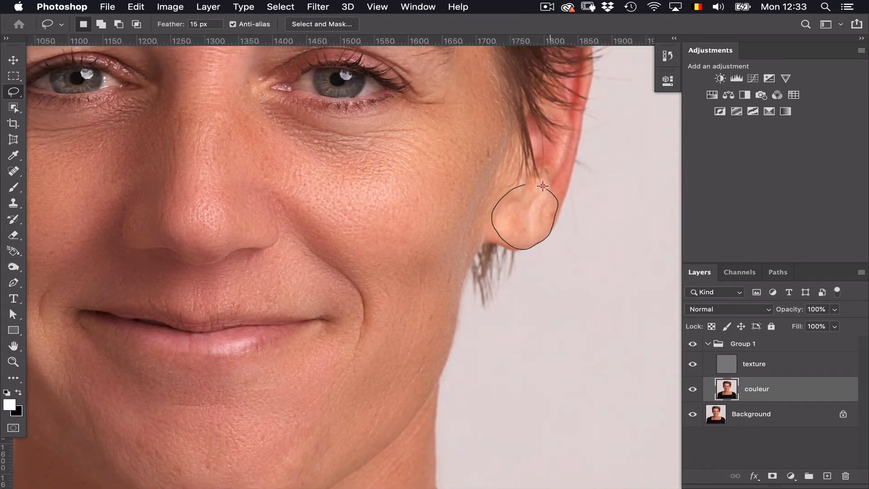
left_click_drag(517, 184, 514, 184)
key("ctrl+alt+super+f")
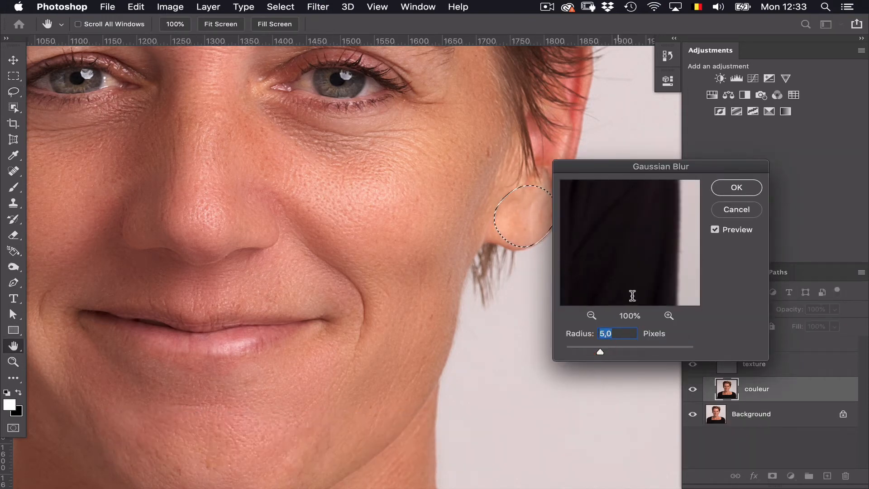
left_click(730, 194)
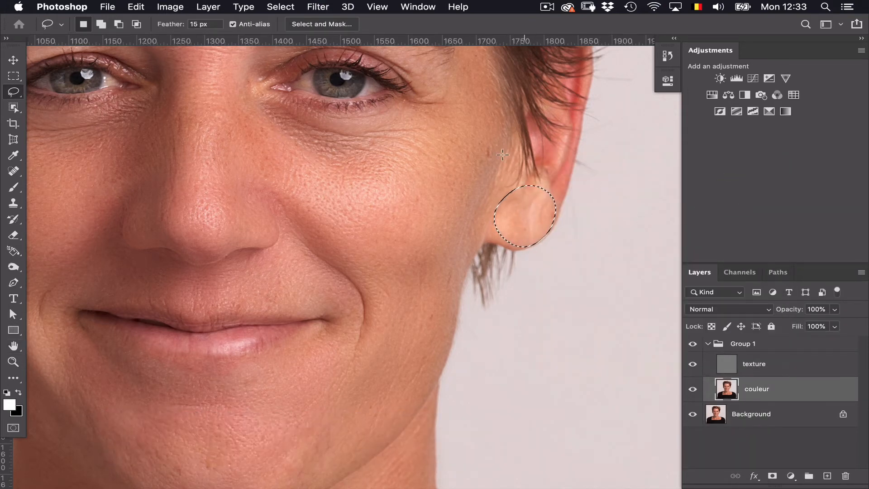
Lasso the narrow strip of temple skin between the eyebrow's outer end and the hair, and apply a 5.0 px Gaussian Blur
left_click_drag(476, 110, 444, 261)
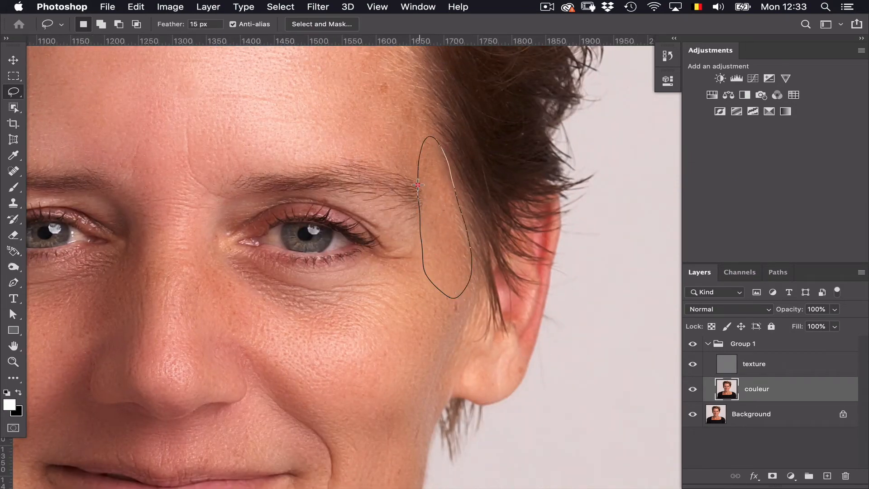
left_click_drag(417, 184, 418, 185)
key("ctrl+alt+super+f")
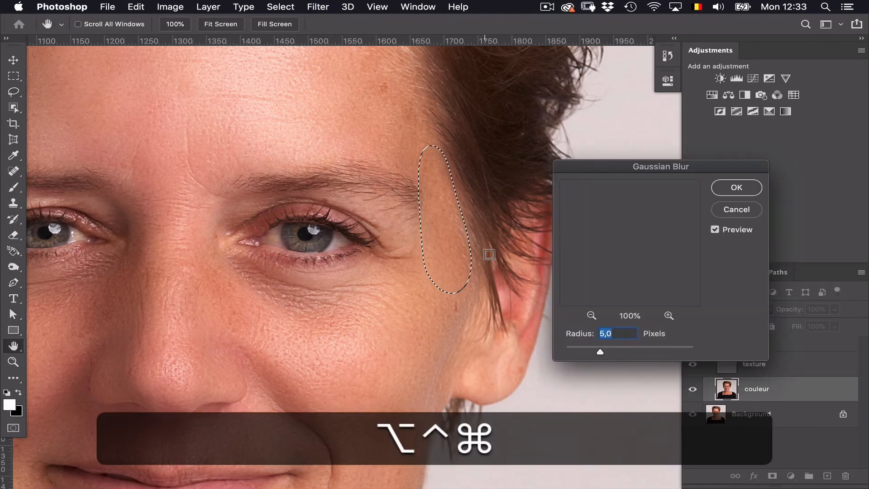
left_click(729, 190)
Lasso the shaded upper corner of the forehead beside the hairline, apply an 8.7 px Gaussian Blur, and clear the selection
mouse_move(382, 136)
left_mouse_down()
mouse_move(431, 246)
mouse_move(424, 309)
mouse_move(583, 333)
left_mouse_up()
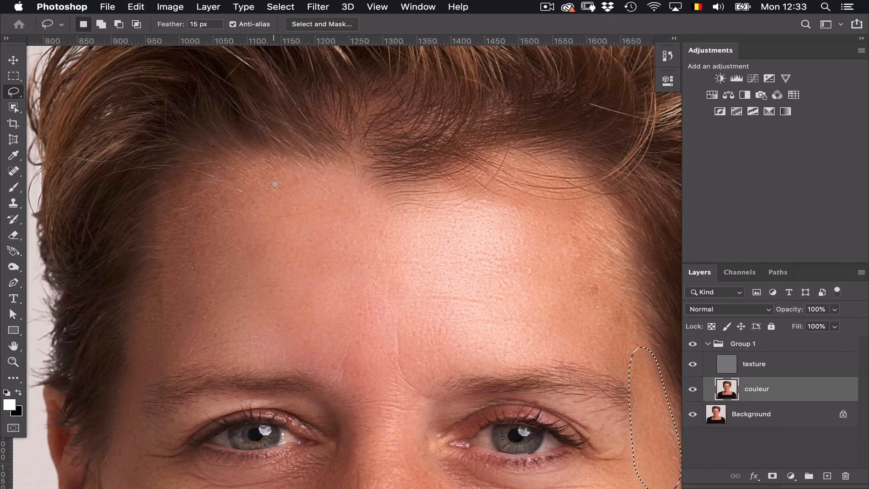
mouse_move(275, 175)
left_mouse_down()
mouse_move(204, 160)
mouse_move(164, 188)
mouse_move(135, 252)
left_mouse_up()
left_click_drag(252, 220, 272, 176)
key("ctrl+alt+super+f")
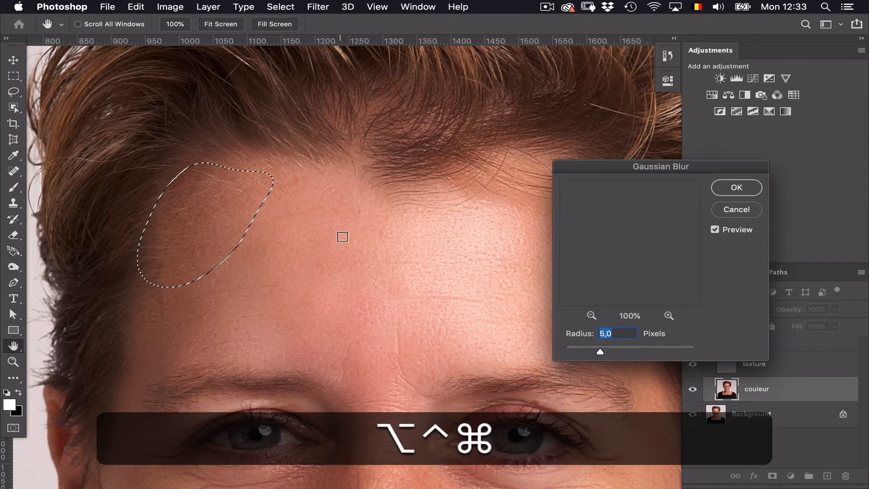
left_click_drag(599, 351, 612, 350)
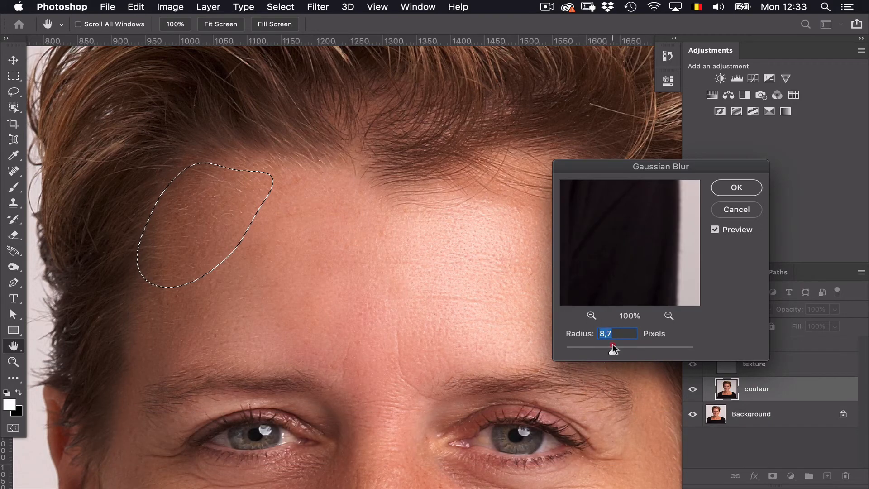
left_click(738, 186)
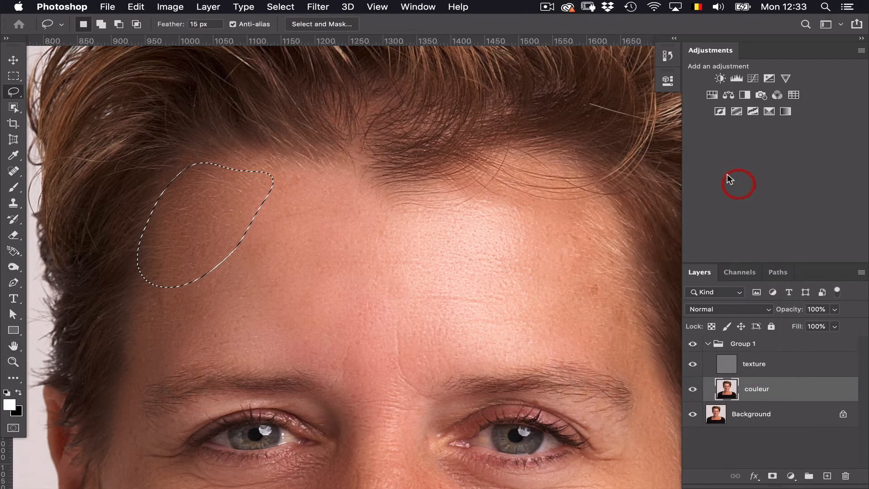
key("super+d")
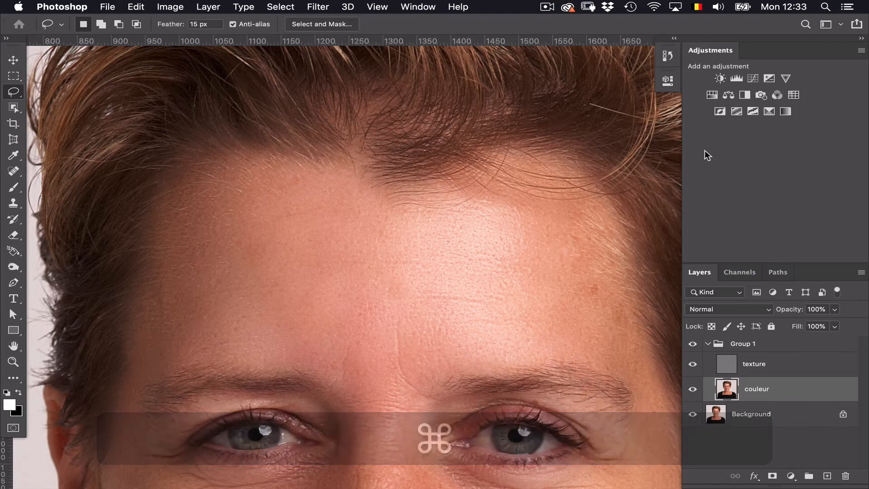
View the whole portrait and compare the retouch with the original by showing only the Background layer and restoring the others
key("super+minus")
key("super+minus")
key("super+minus")
key("super+minus")
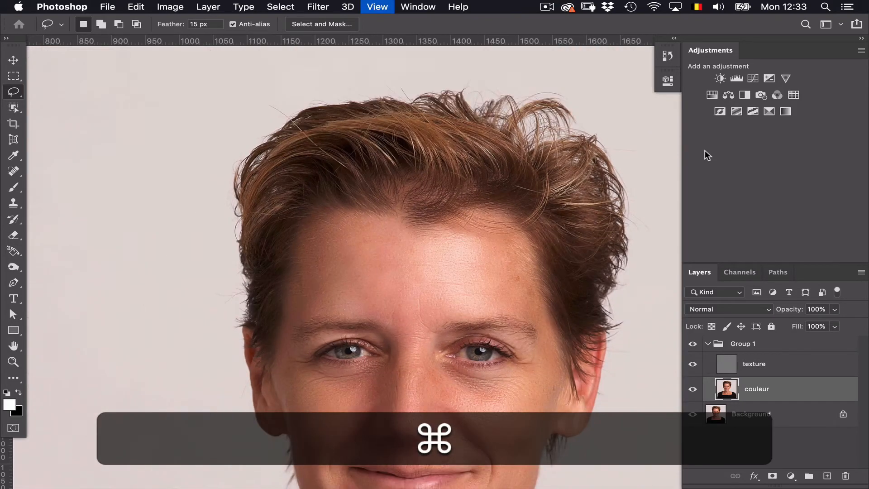
key("super+0")
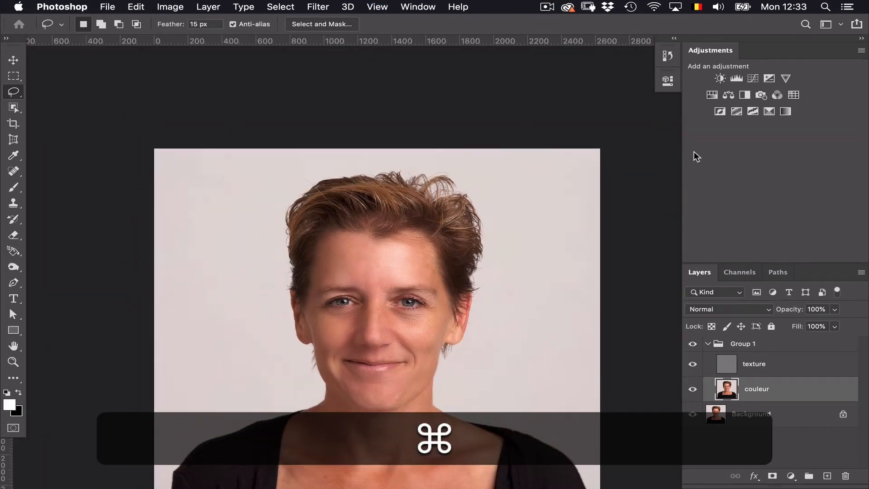
key("super+plus")
key("super+plus")
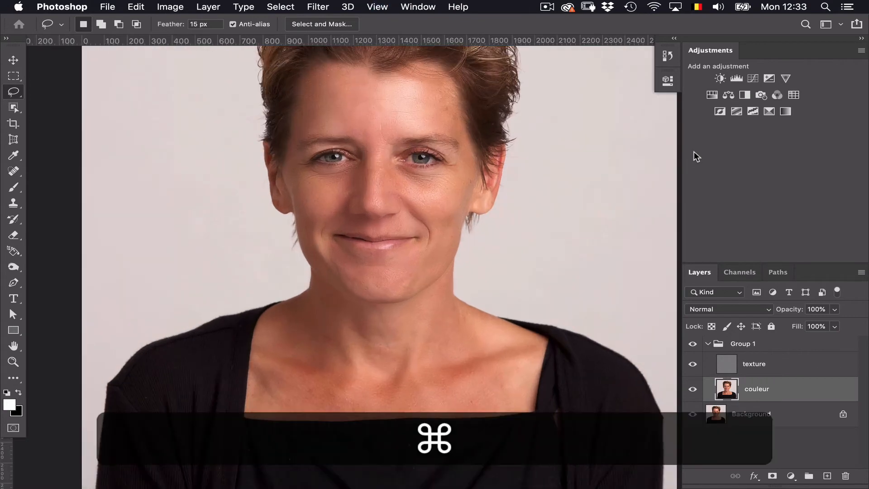
left_click(692, 414, "alt")
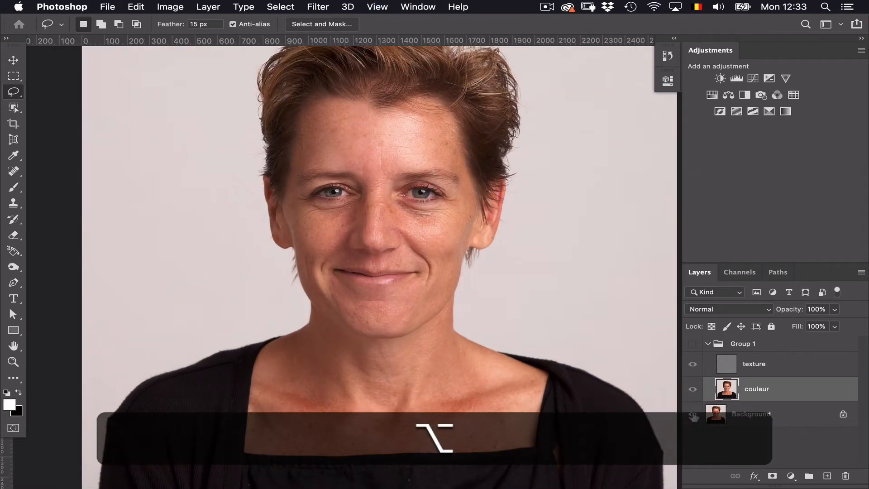
left_click(693, 415, "alt")
Try Group 1 at 68% opacity, compare it with the original portrait by toggling the group, and raise its opacity again
left_click(707, 345)
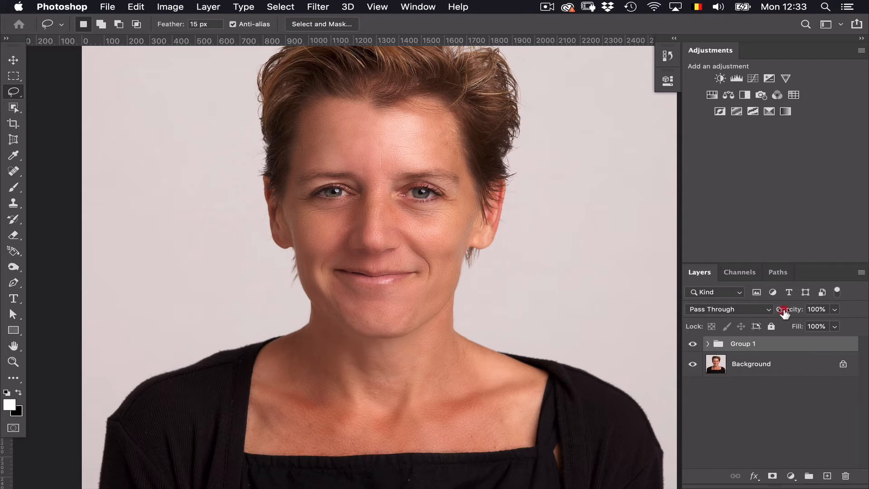
left_click_drag(783, 312, 757, 312)
left_click(692, 345)
left_click(692, 345)
left_click(692, 345)
left_click(692, 345)
left_click(708, 345)
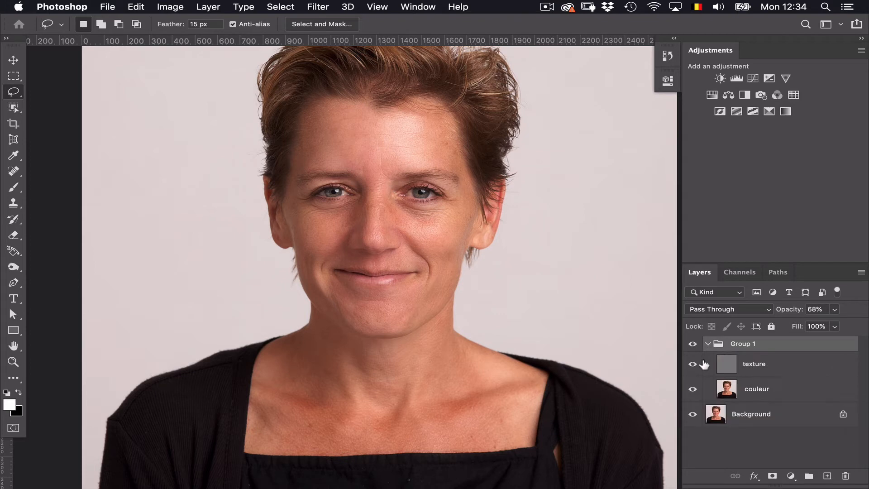
left_click_drag(788, 313, 853, 302)
Adjust the couleur layer's opacity and reduce the texture layer's opacity to 90%
left_click(792, 385)
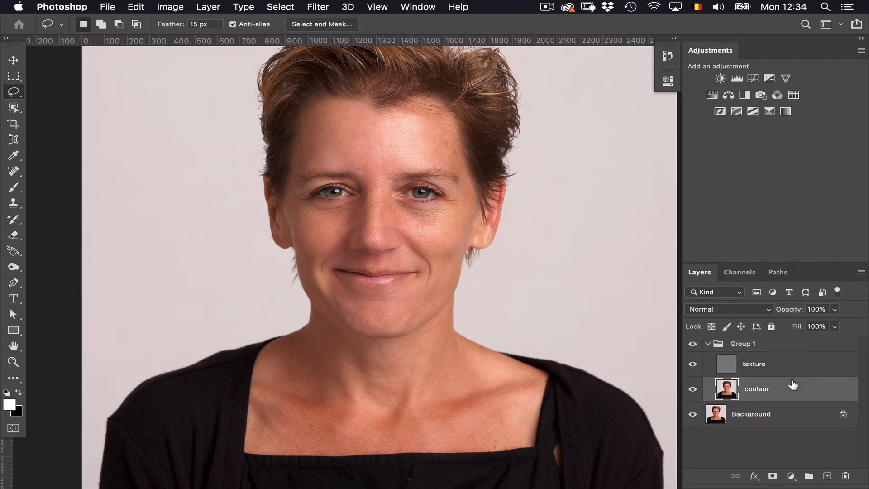
left_click_drag(794, 313, 773, 314)
left_click(783, 368)
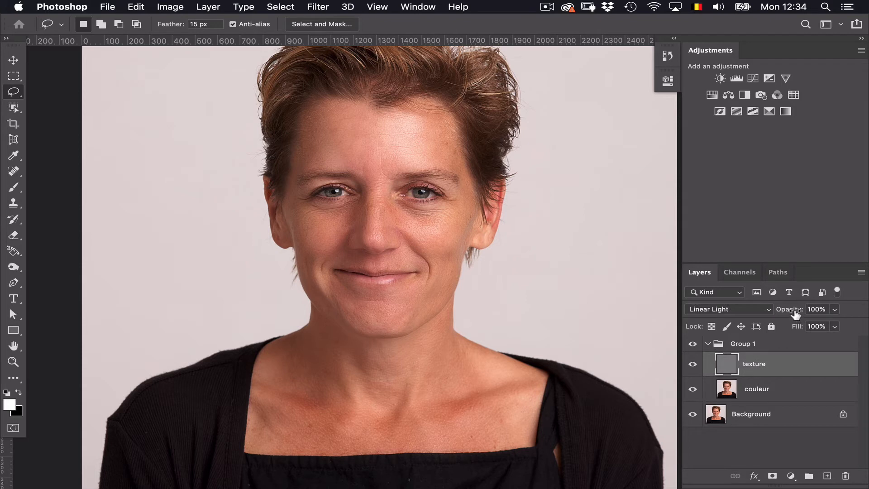
mouse_move(795, 313)
left_mouse_down()
mouse_move(755, 314)
mouse_move(781, 314)
left_mouse_up()
Compare the skin around the eyes, nose and forehead at close range with Group 1 repeatedly hidden and shown
left_click(693, 345)
key("super+plus")
key("super+plus")
key("super+plus")
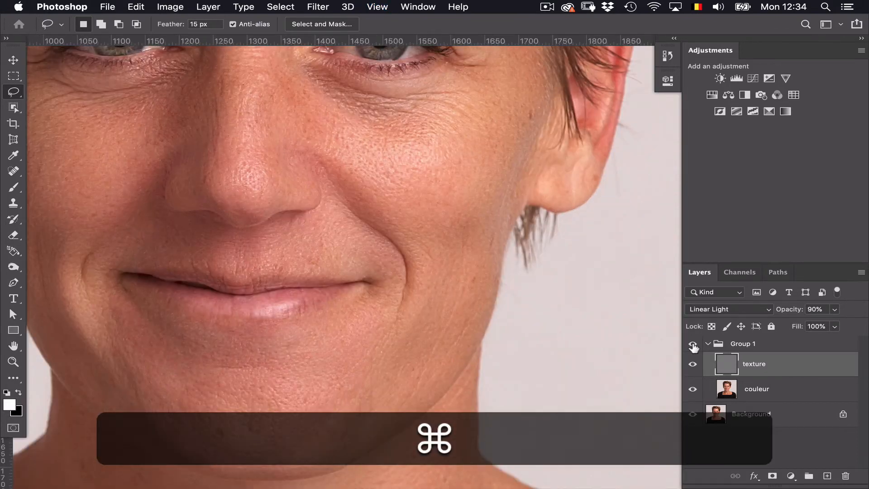
scroll(568, 316, "up", 6)
scroll(567, 317, "left", 3)
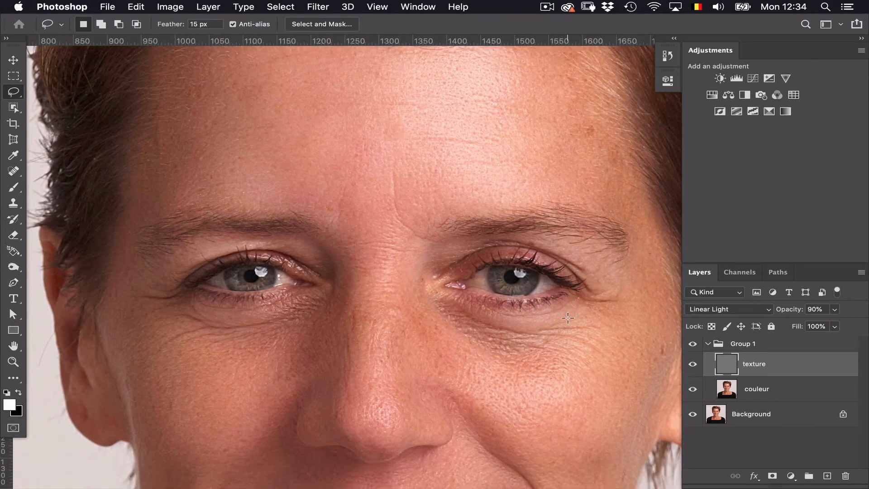
left_click(694, 343)
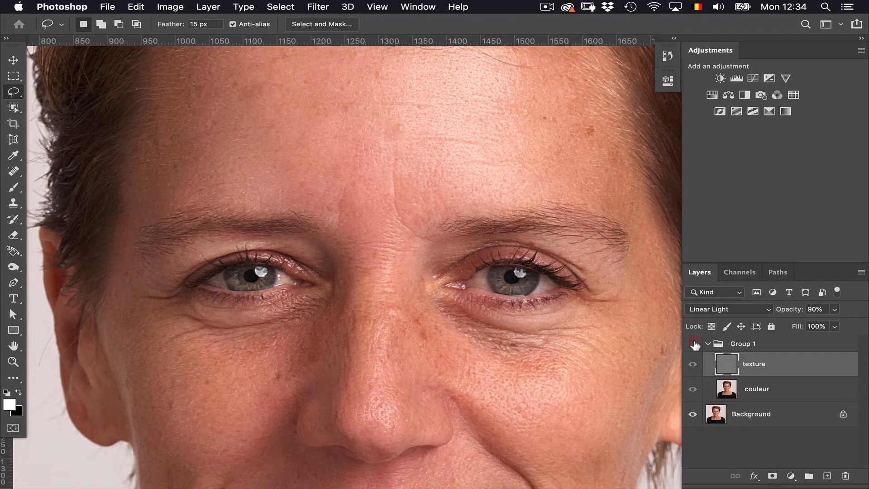
left_click(692, 343)
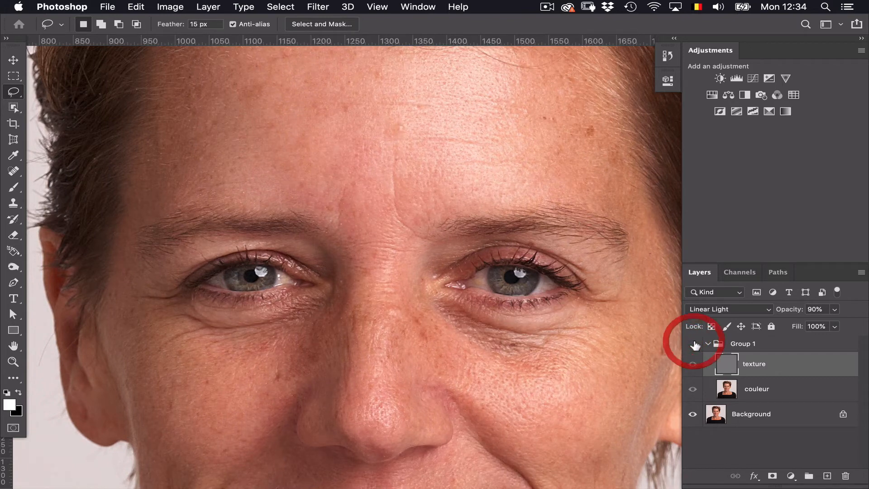
left_click(693, 343)
left_click(692, 344)
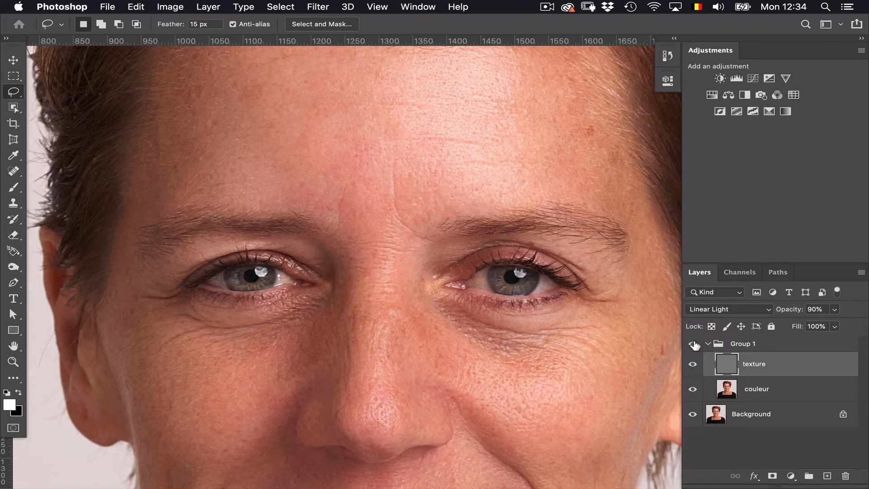
left_click(692, 343)
left_click(692, 344)
left_click(692, 344)
left_click(693, 343)
left_click(693, 344)
left_click(693, 343)
Add a new empty layer above the texture layer in Group 1 and set its blending mode to Linear Light
left_click(827, 476)
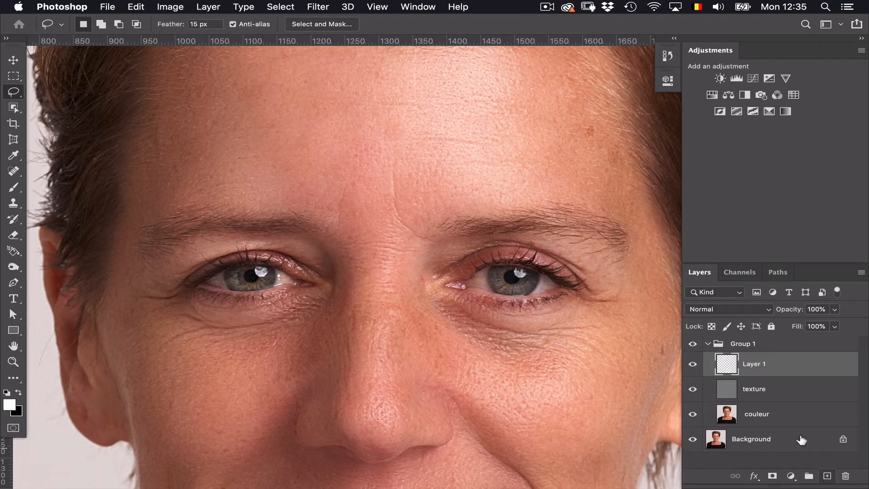
left_click(755, 315)
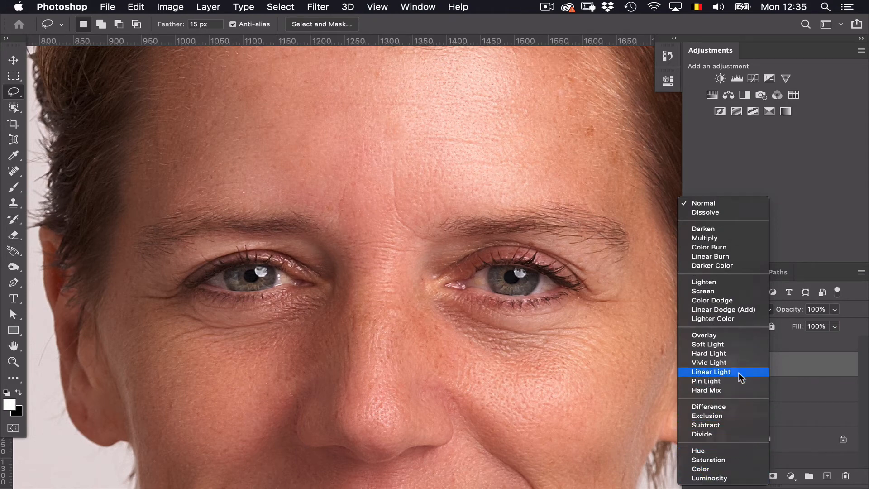
left_click(738, 373)
Spot-heal a short vertical strip along the shaded side of the nose bridge on the new layer
left_click(9, 173)
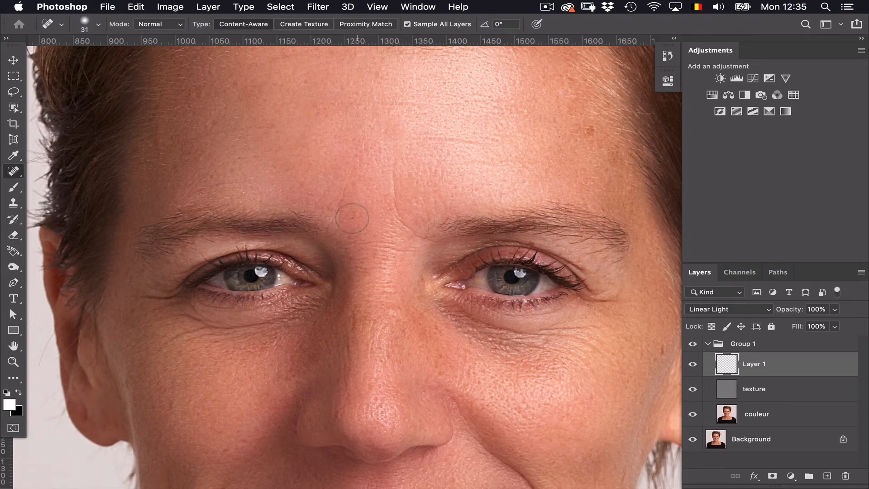
left_click_drag(346, 327, 347, 372)
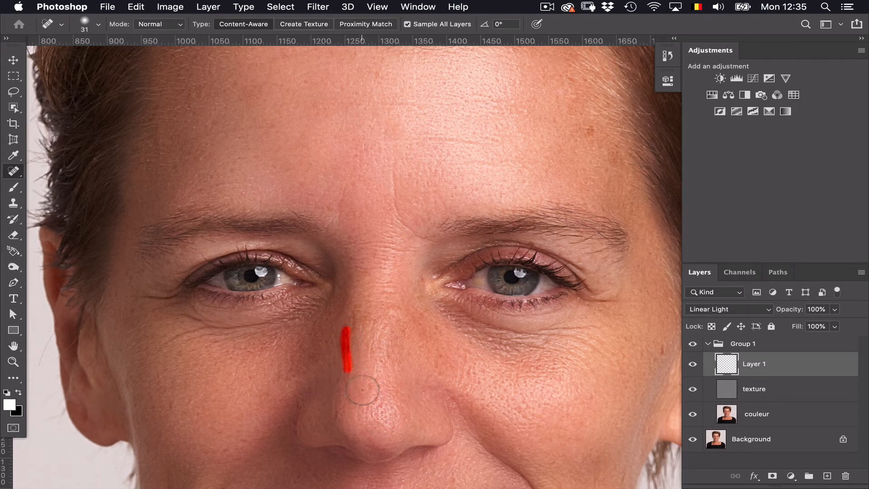
Set the new layer's blending mode to Normal and toggle its visibility to check the healed strip on the nose
left_click(696, 309)
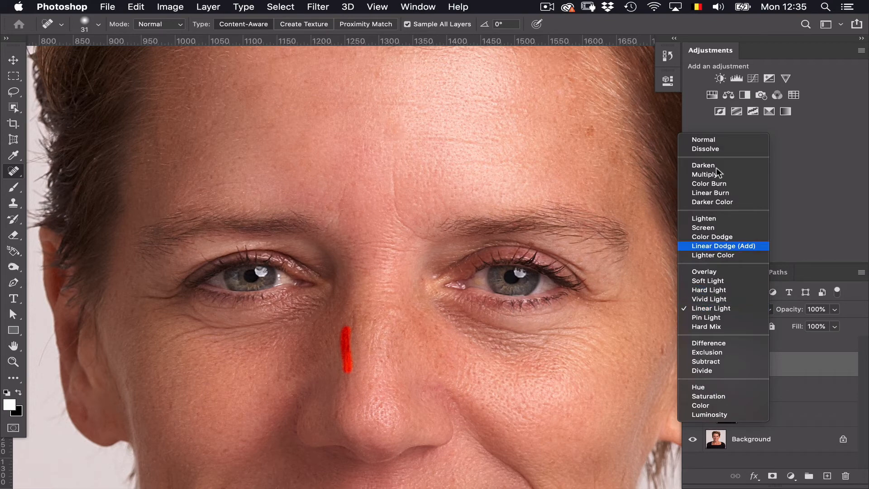
left_click(724, 139)
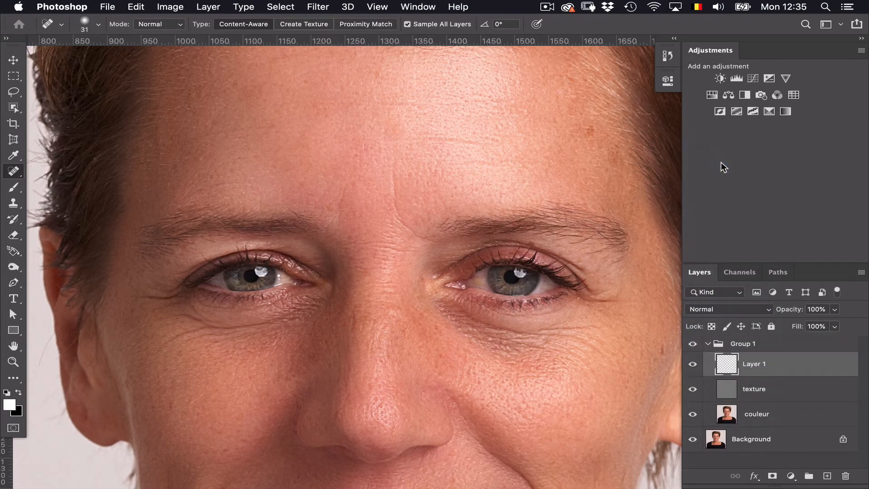
left_click(693, 365)
left_click(693, 365)
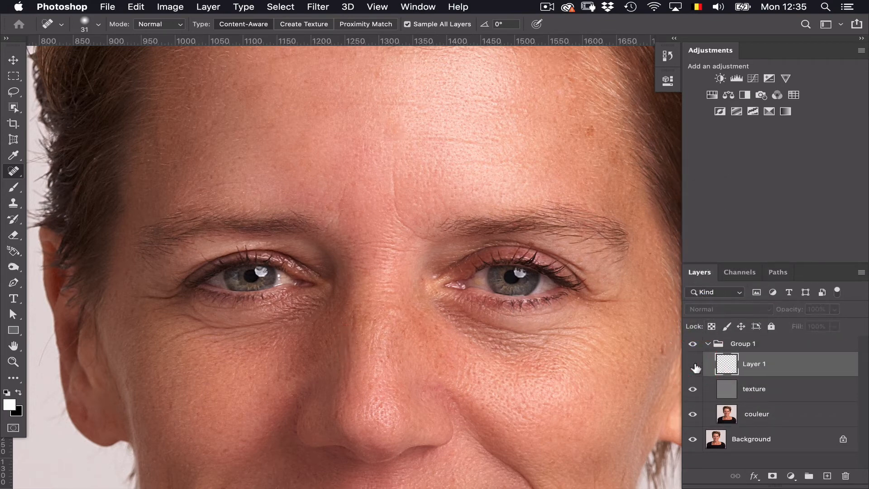
Lower Layer 1's opacity to 46% and toggle its visibility to compare the healed nose strip
left_click(693, 364)
left_click_drag(797, 312, 763, 312)
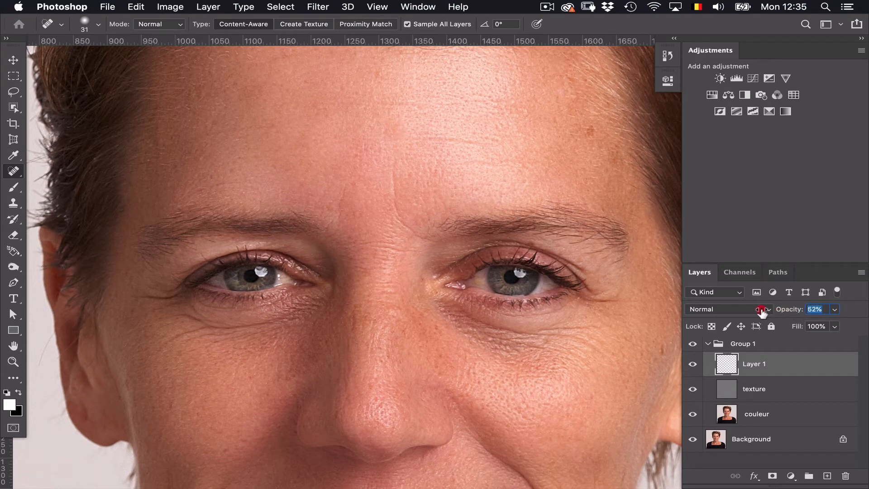
left_click(692, 364)
left_click(692, 365)
left_click(693, 364)
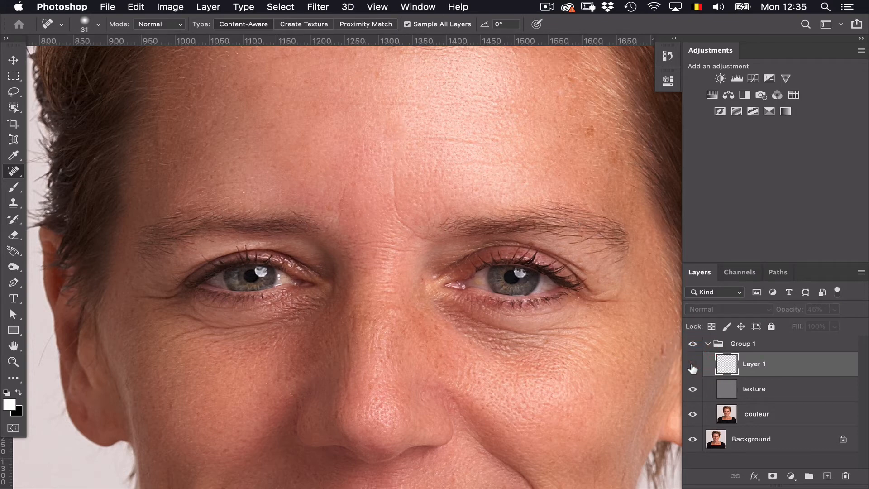
left_click(693, 365)
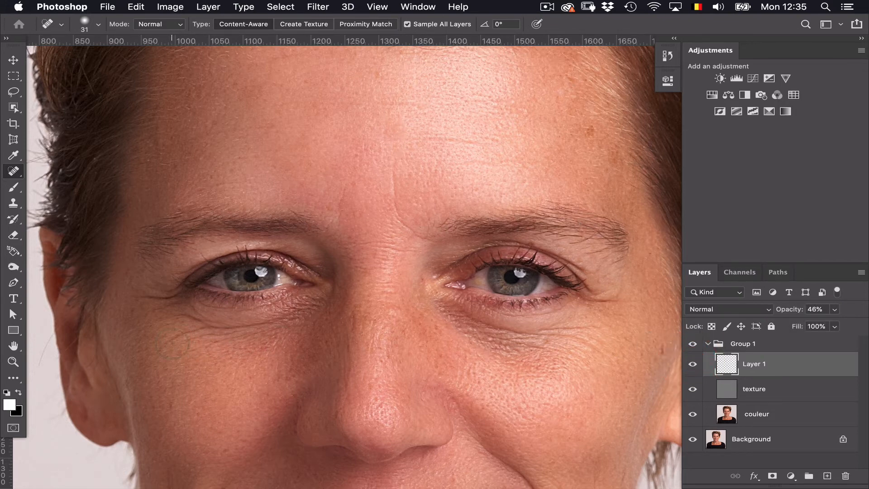
Spot-heal the wrinkles under both eyes and the crow's feet at their outer corners on Layer 1
left_click_drag(169, 340, 210, 322)
left_click_drag(148, 298, 194, 291)
left_click_drag(257, 325, 286, 310)
mouse_move(187, 314)
left_mouse_down()
mouse_move(211, 329)
mouse_move(243, 323)
left_mouse_up()
left_click_drag(556, 330, 605, 331)
left_click(624, 301)
left_click_drag(491, 333, 570, 337)
Spot-heal the smile lines on both sides of the mouth and the small marks on the outer cheeks
scroll(500, 403, "down", 10)
scroll(500, 403, "right", 2)
left_click(460, 222)
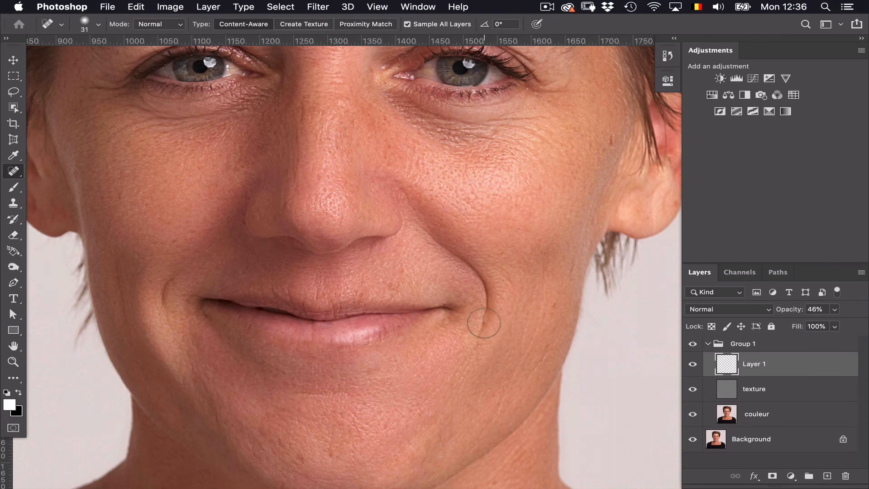
mouse_move(475, 342)
left_mouse_down()
mouse_move(489, 304)
mouse_move(484, 284)
mouse_move(448, 251)
left_mouse_up()
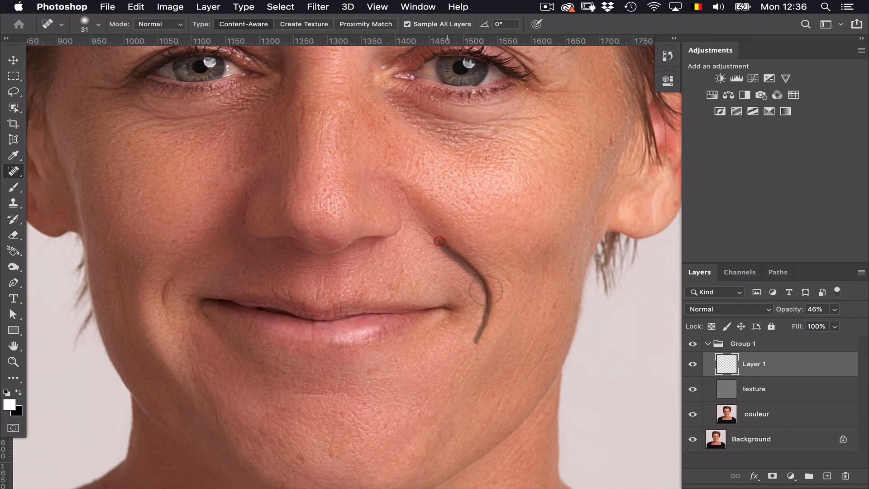
left_click_drag(509, 282, 494, 250)
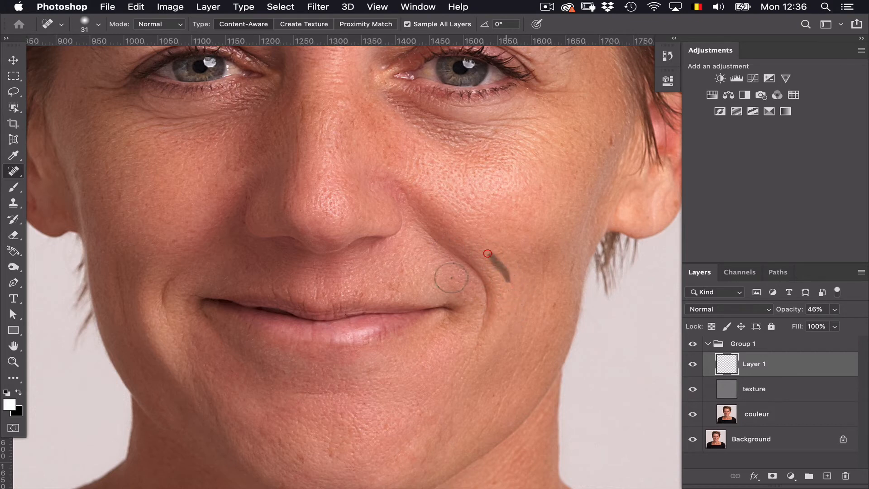
left_click_drag(163, 310, 172, 272)
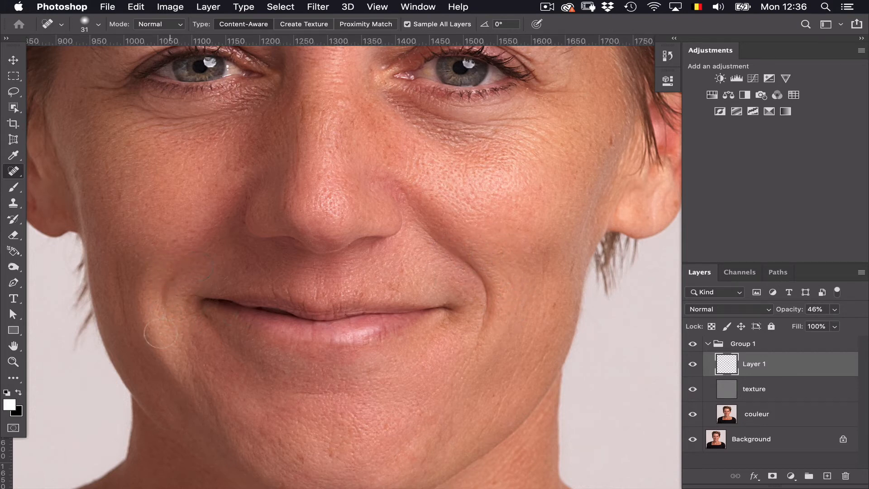
left_click(115, 253)
left_click(611, 145)
Spot-heal the marks on the nose bridge and mid-forehead, checking the healing by hiding and showing Layer 1
key("super")
scroll(567, 122, "up", 5)
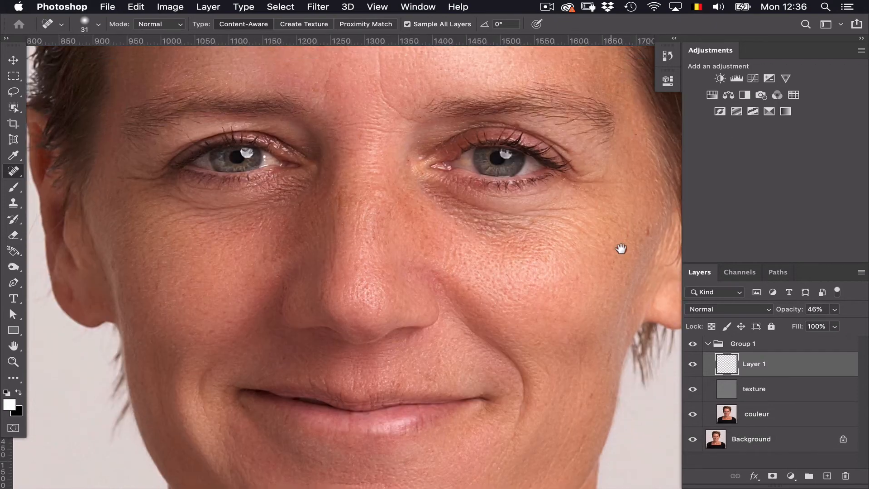
left_click(618, 250)
mouse_move(548, 248)
left_mouse_down()
mouse_move(588, 233)
mouse_move(615, 236)
left_mouse_up()
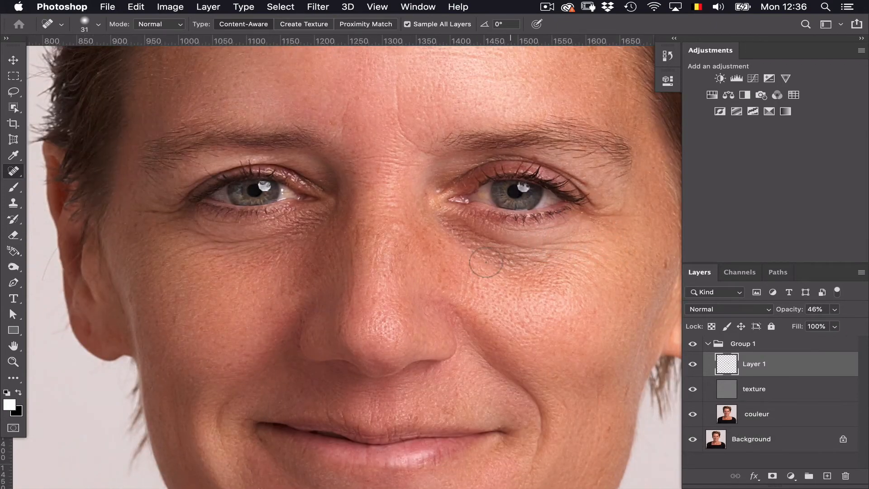
left_click_drag(359, 225, 357, 242)
left_click_drag(347, 290, 350, 304)
left_click(411, 248)
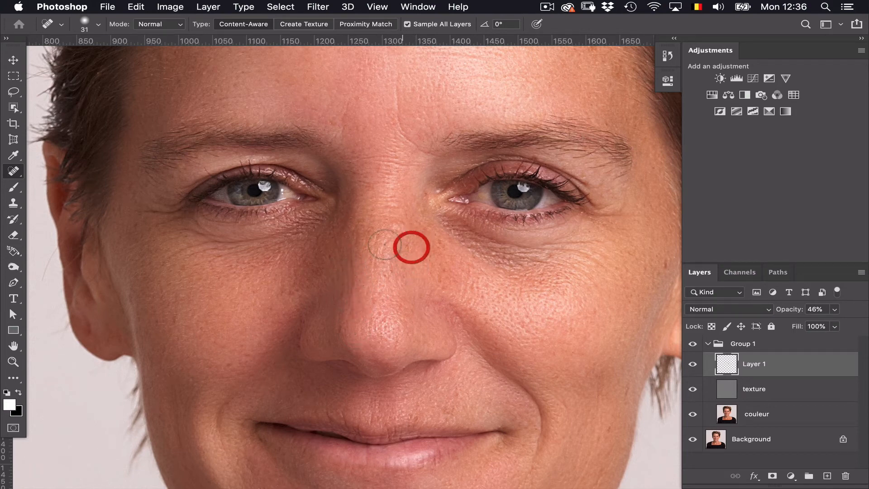
mouse_move(448, 88)
left_mouse_down()
mouse_move(438, 186)
mouse_move(457, 243)
left_mouse_up()
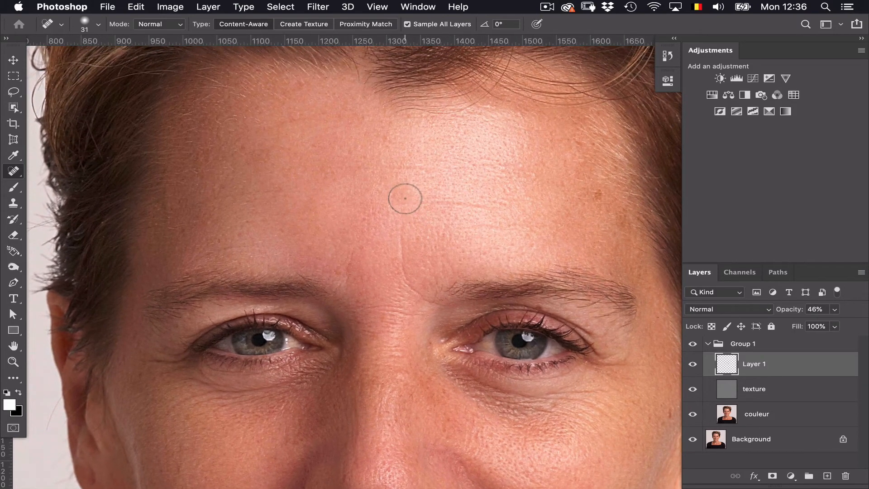
left_click_drag(405, 192, 414, 198)
left_click(692, 366)
left_click(694, 364)
Try clipping Layer 1 to the texture layer, and release the clipping again
scroll(584, 329, "down", 5)
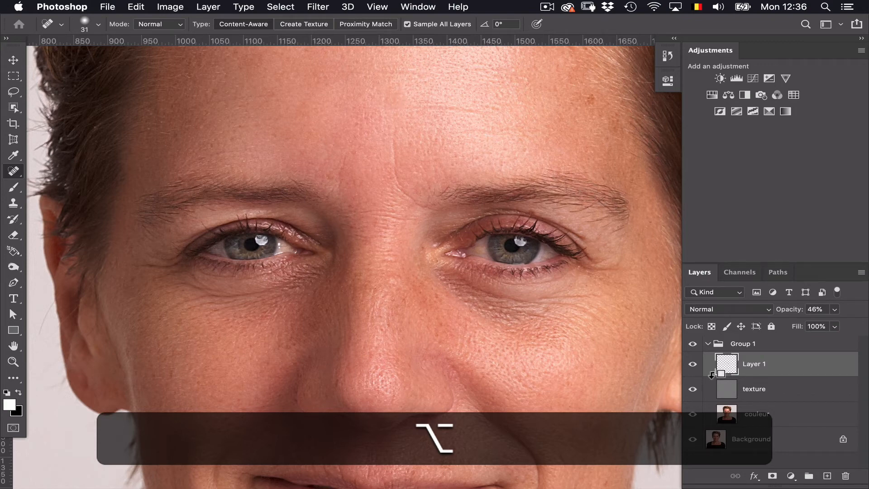
left_click(710, 372, "alt")
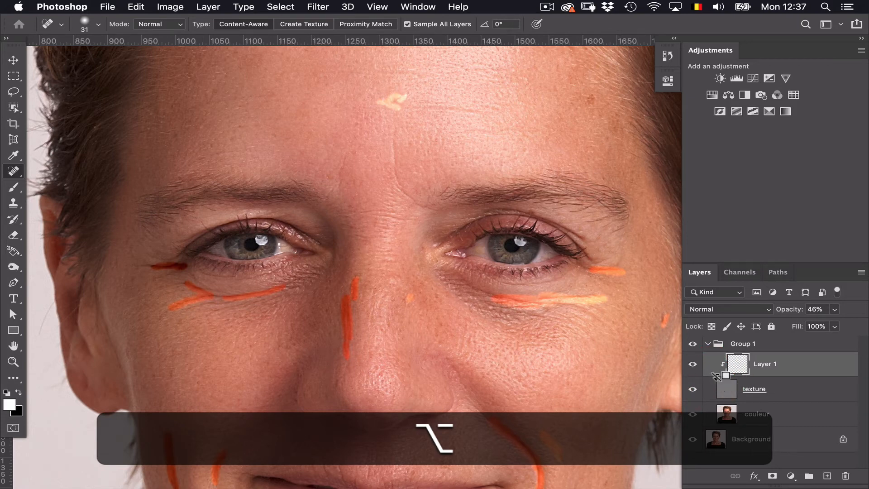
left_click(719, 376, "alt")
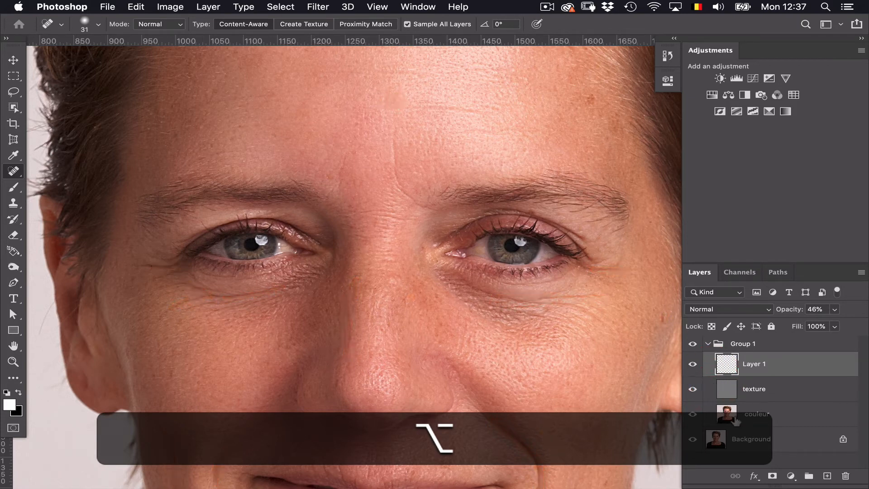
Add a Solid Color fill layer directly above the couleur layer and set its hue to 32°
left_click(732, 417)
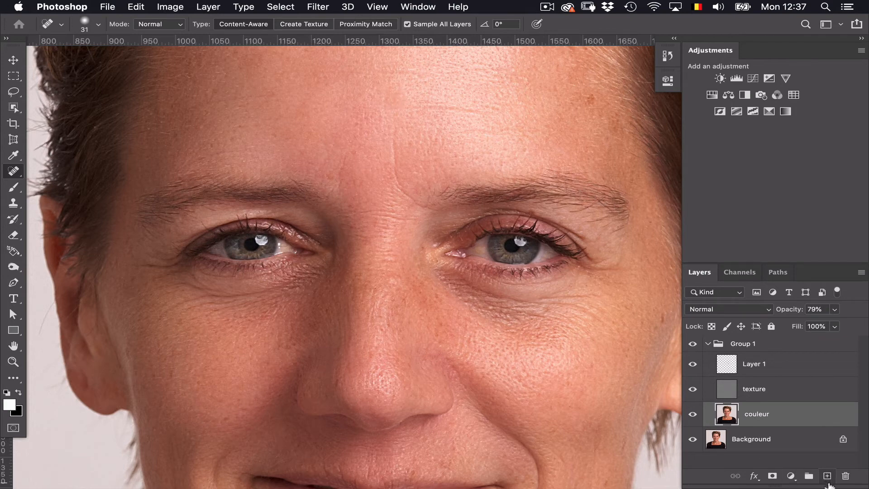
left_click(789, 476)
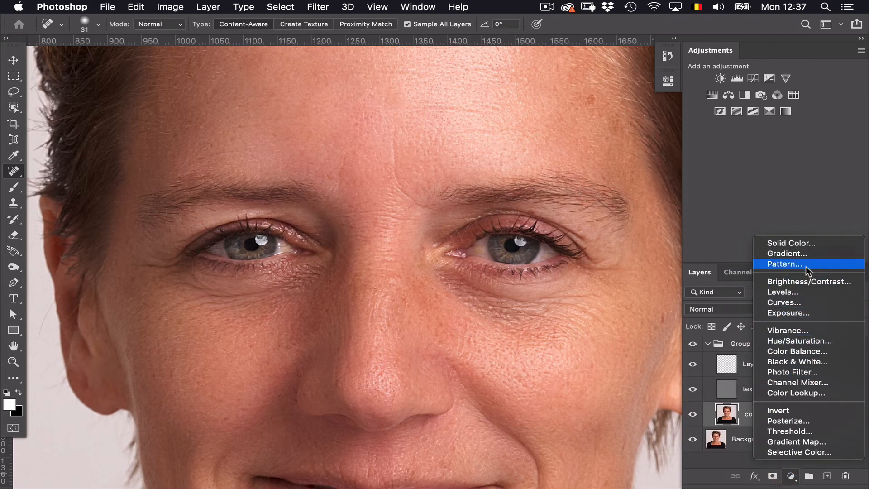
left_click(818, 243)
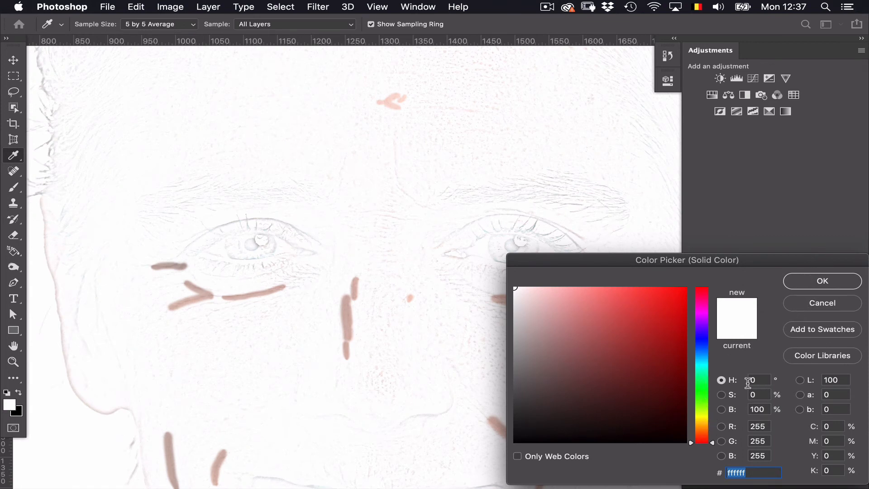
left_click(758, 379)
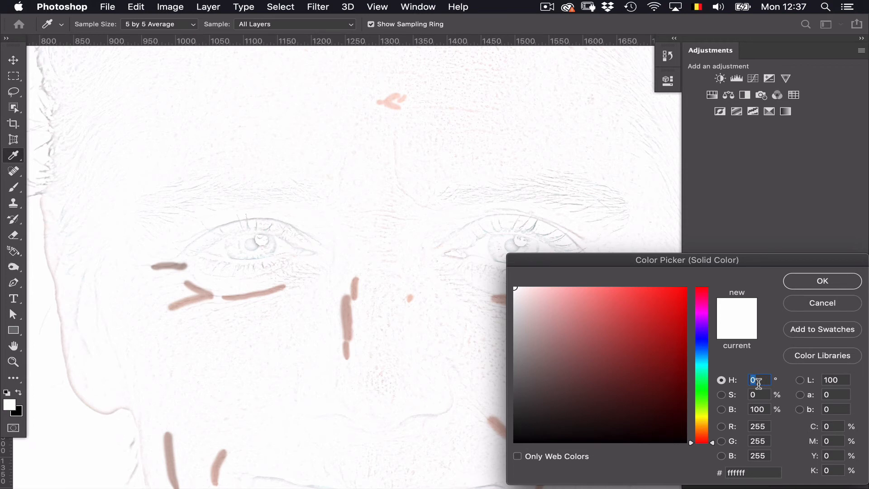
key("shift")
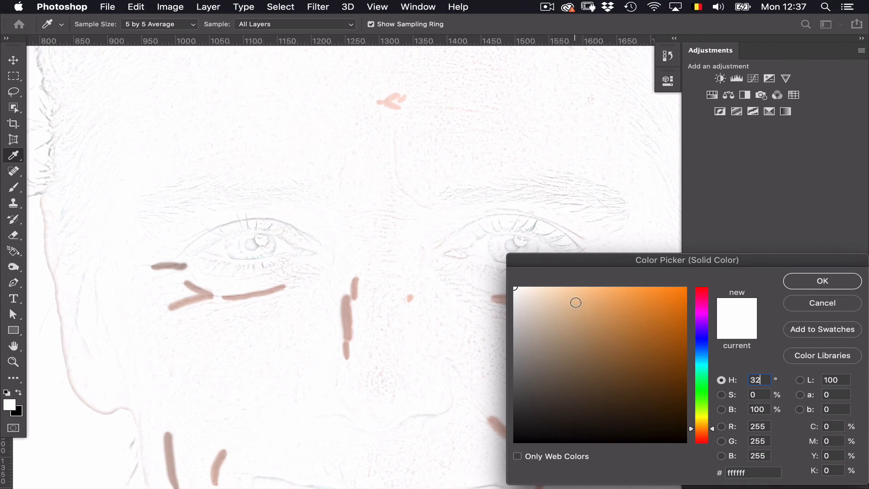
Choose the light peach skin tone fad4aa for the fill layer and accept the colour
left_click(574, 302)
left_click(582, 316)
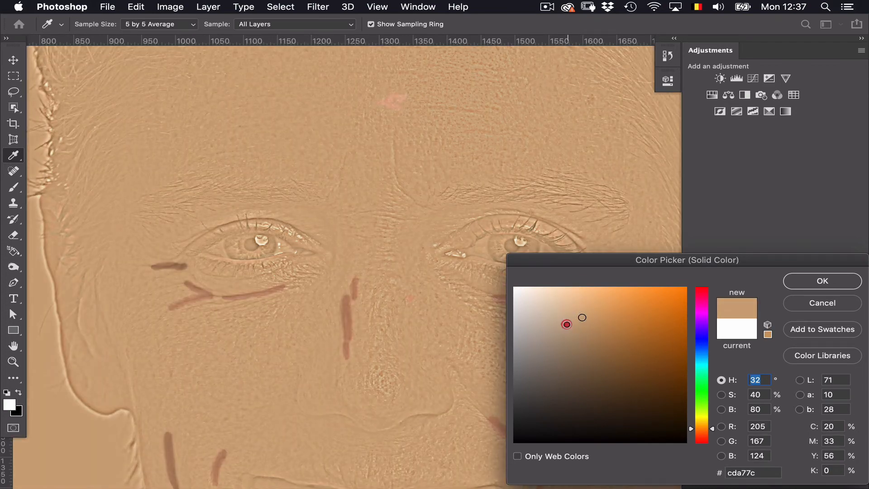
left_click(567, 324)
left_click(574, 305)
left_click(576, 296)
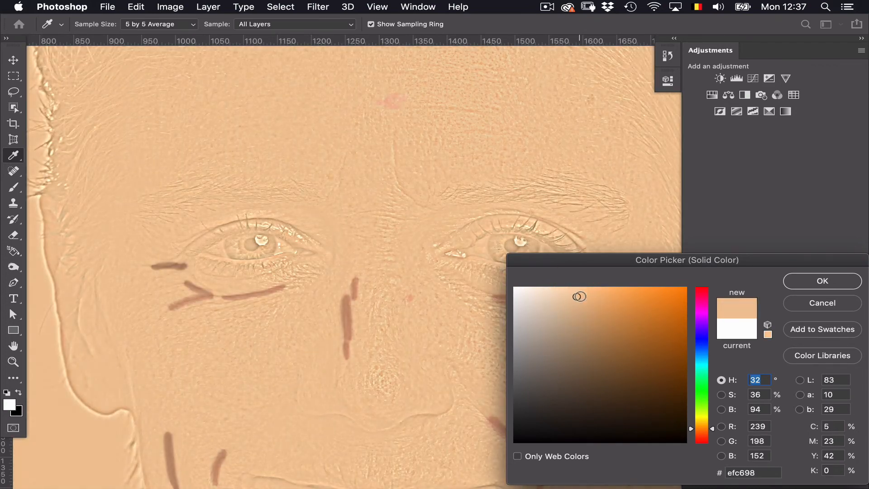
left_click(571, 289)
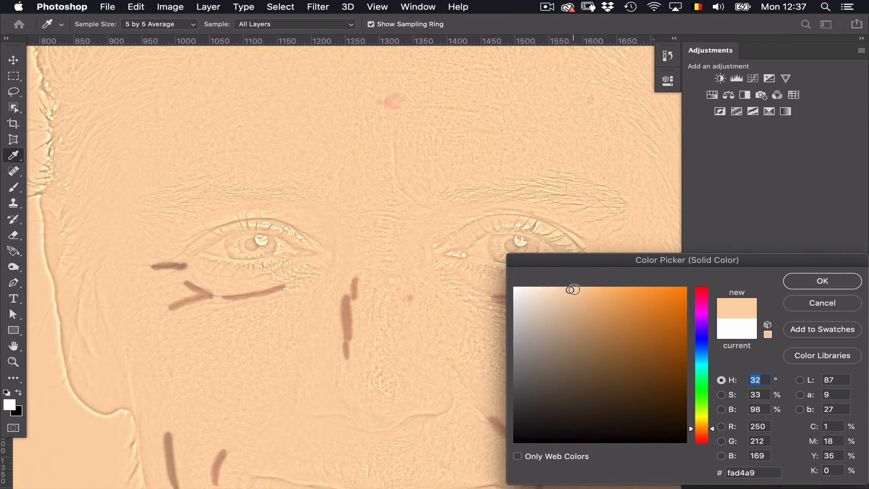
left_click(574, 290)
left_click(569, 290)
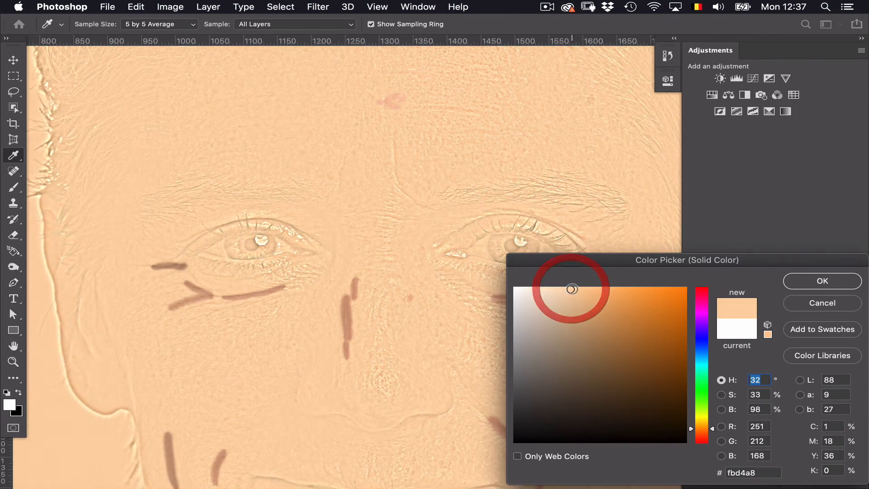
left_click(569, 290)
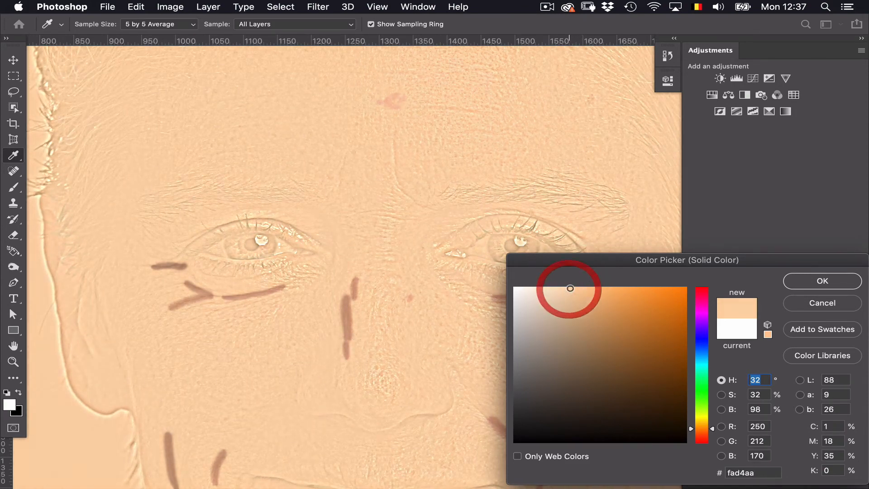
left_click(827, 281)
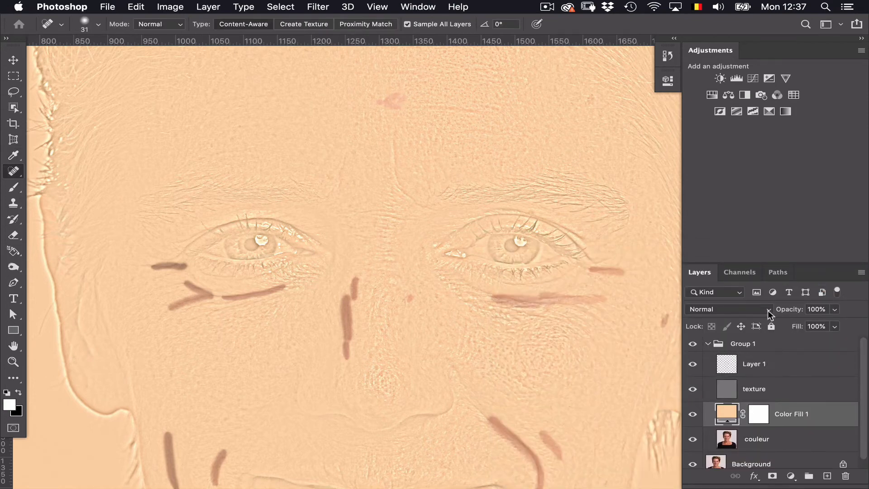
Set Color Fill 1 to Soft Light blending and invert its mask to black for painting with the Brush tool
left_click(768, 309)
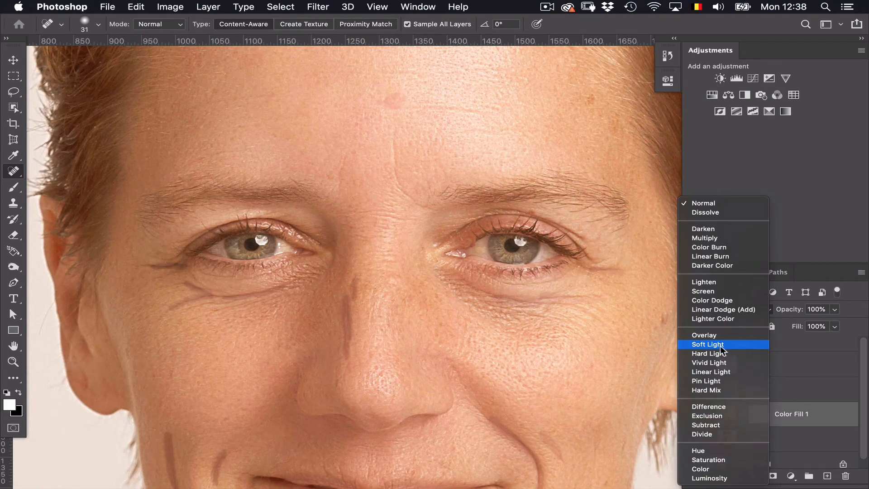
left_click(721, 349)
left_click(762, 418)
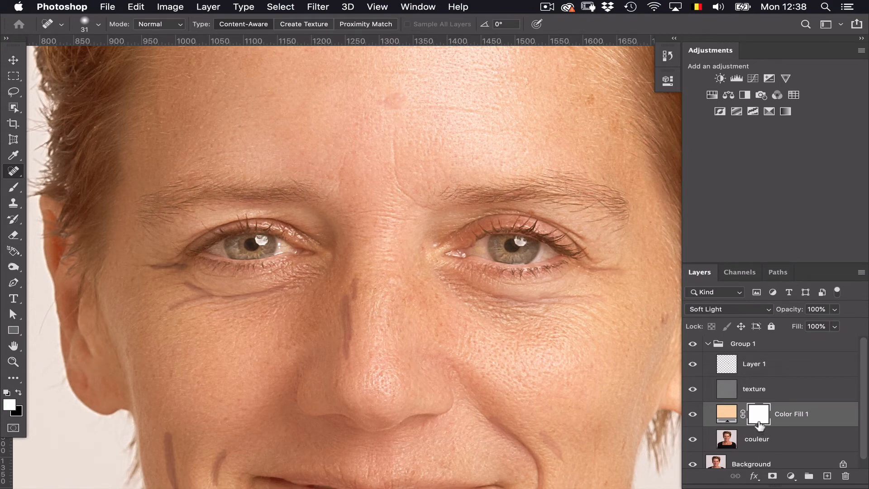
key("super+i")
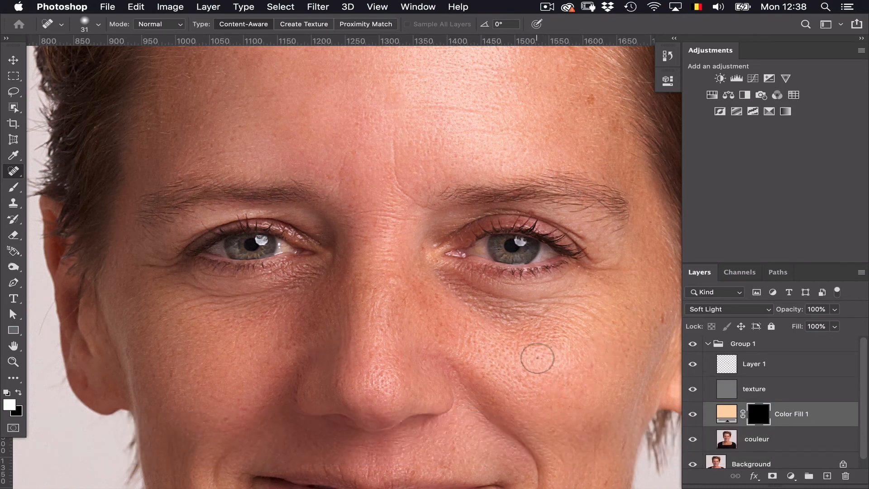
key("b")
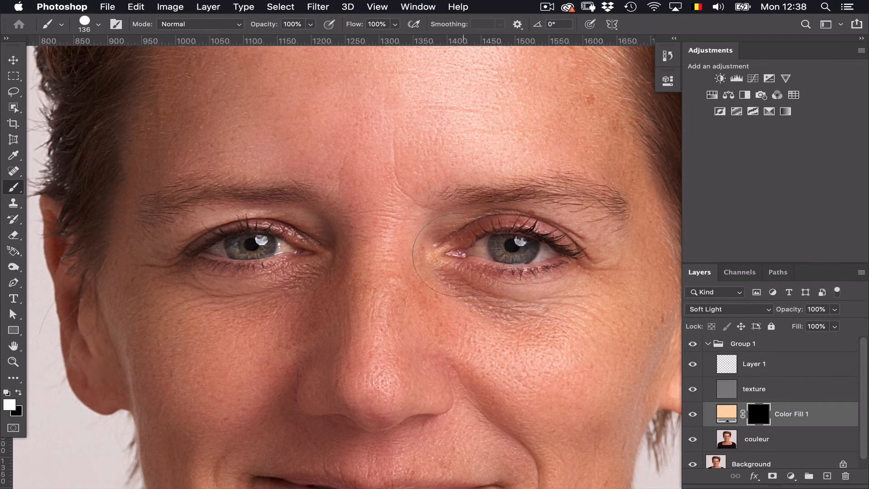
Try a white brush dab on the fill layer's mask between the eyebrows, and undo it
left_click(371, 154)
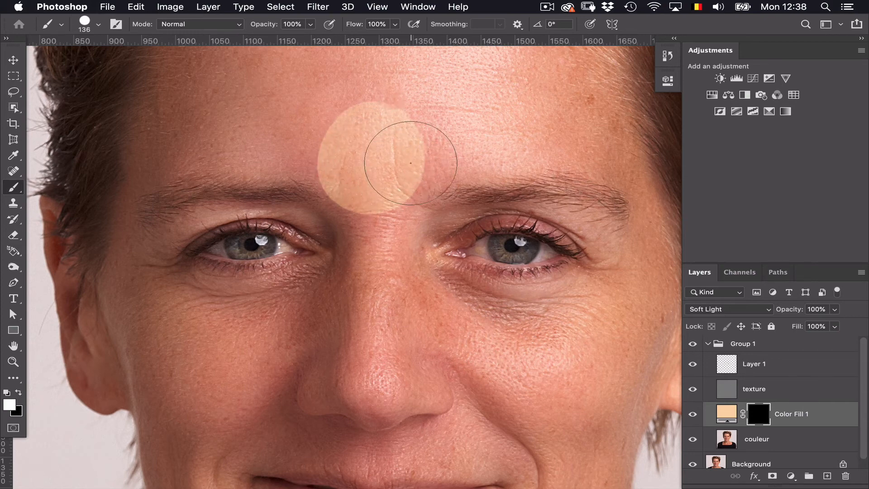
key("super+z")
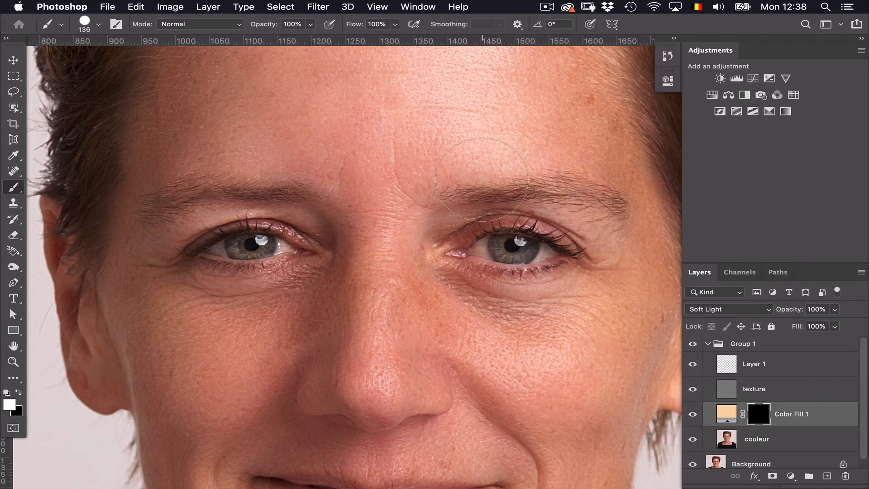
Change Color Fill 1 to the pink tone fab1aa by shifting its hue to 6°
double_click(727, 414)
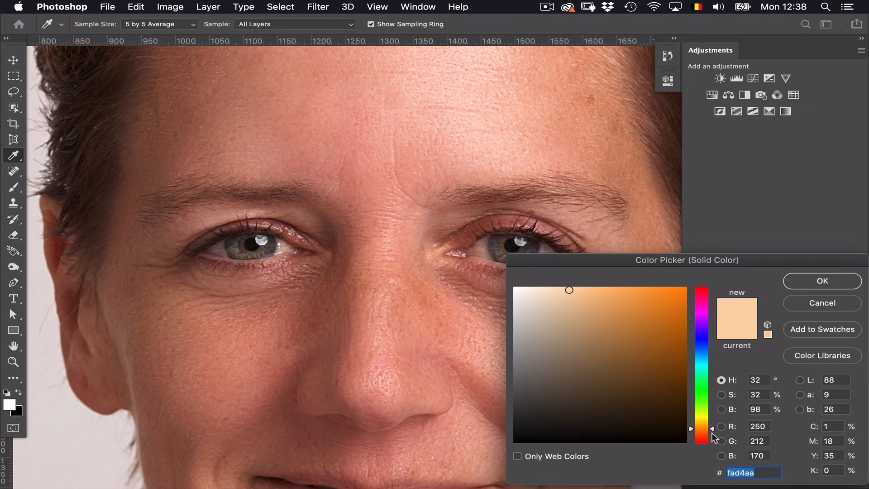
left_click_drag(712, 426, 717, 440)
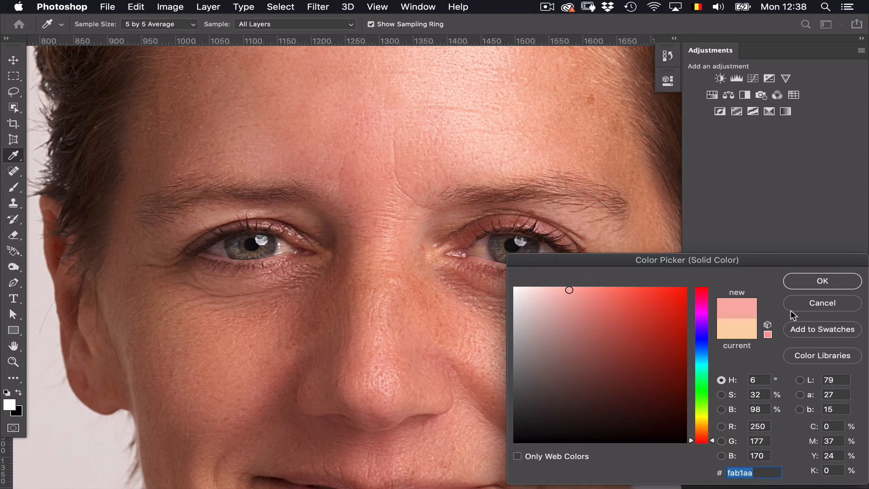
left_click(799, 281)
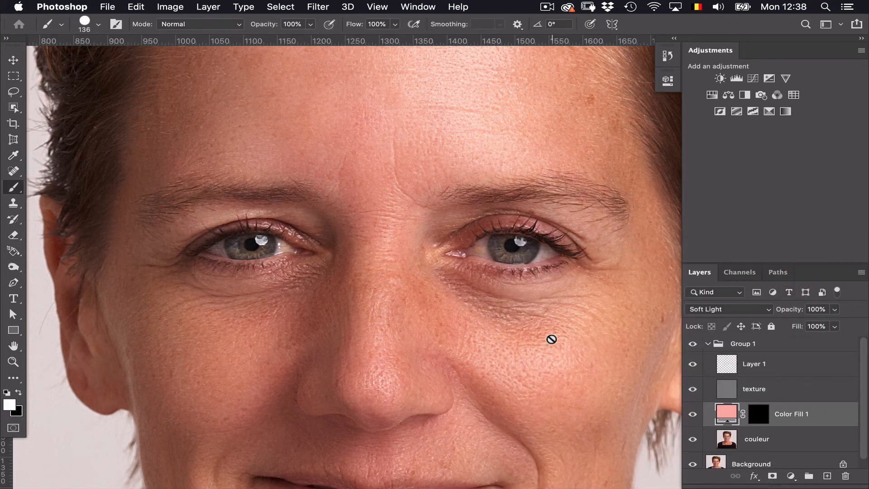
Select Color Fill 1's mask, try hard white brush strokes over the nose and cheek, and undo them
left_click(757, 413)
mouse_move(528, 370)
left_mouse_down()
mouse_move(566, 335)
mouse_move(533, 399)
mouse_move(450, 329)
mouse_move(534, 372)
mouse_move(586, 417)
mouse_move(477, 349)
mouse_move(410, 293)
mouse_move(403, 397)
mouse_move(471, 397)
mouse_move(479, 430)
mouse_move(451, 438)
mouse_move(442, 448)
mouse_move(473, 435)
mouse_move(445, 457)
mouse_move(534, 392)
mouse_move(547, 353)
left_mouse_up()
key("super")
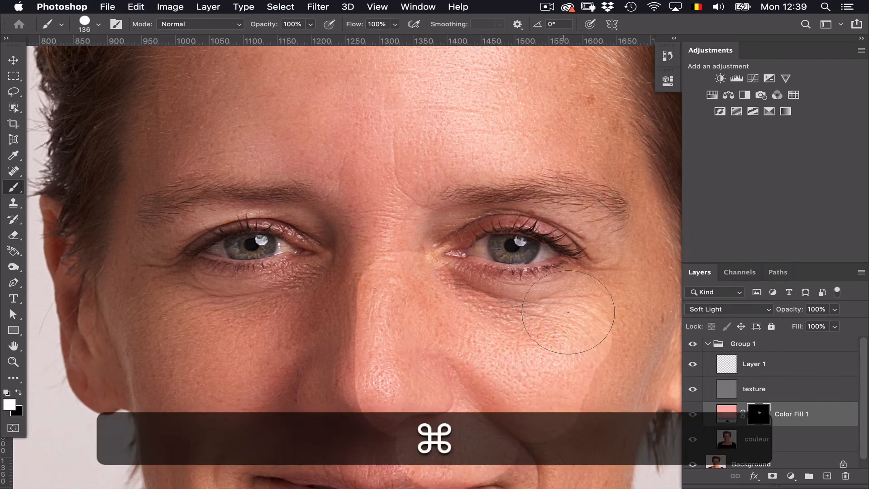
key("super+z")
key("super+z")
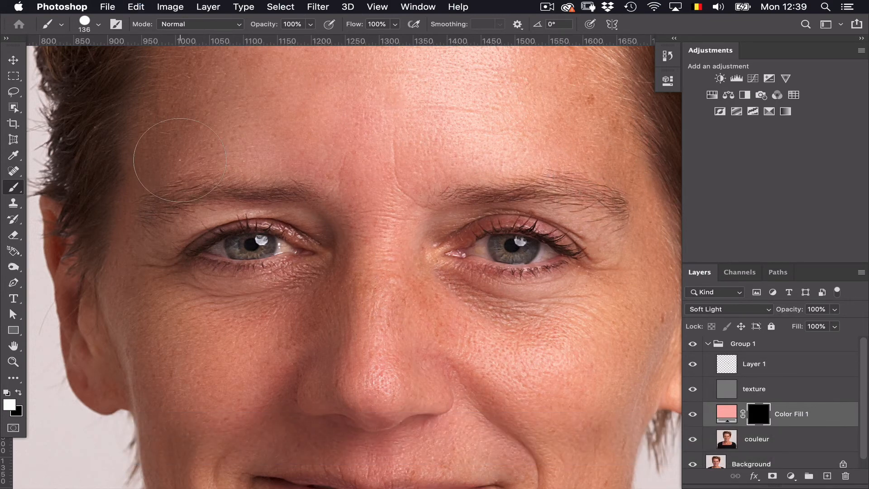
Set the brush to 0% hardness, 20% opacity and 48% flow, keeping its 136 px diameter
left_click_drag(261, 170, 261, 173)
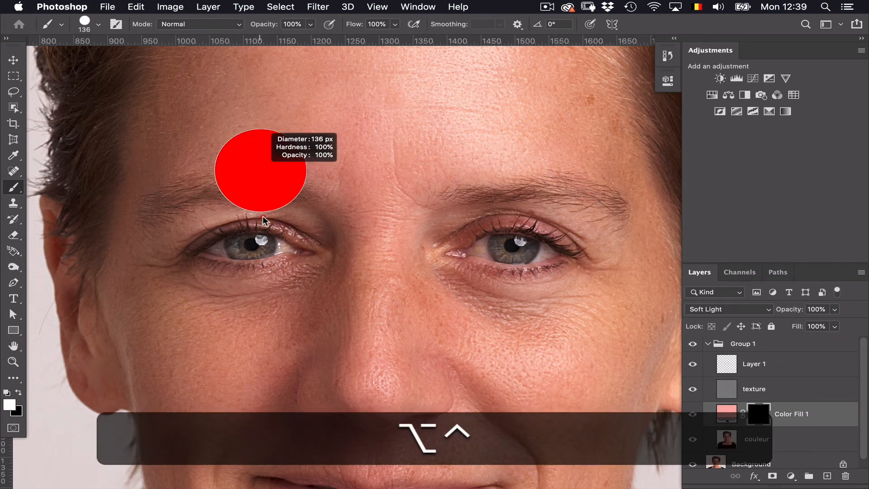
left_click_drag(271, 356, 267, 92)
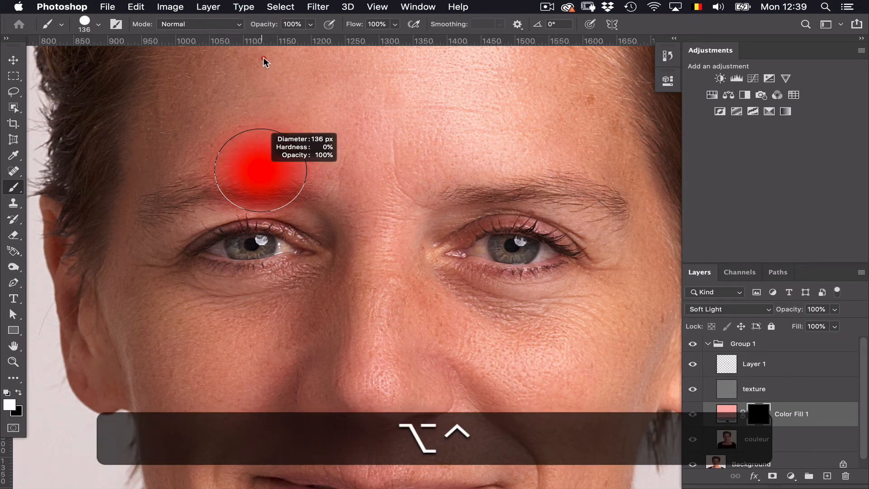
mouse_move(265, 62)
left_mouse_down()
mouse_move(265, 30)
mouse_move(215, 29)
left_mouse_up()
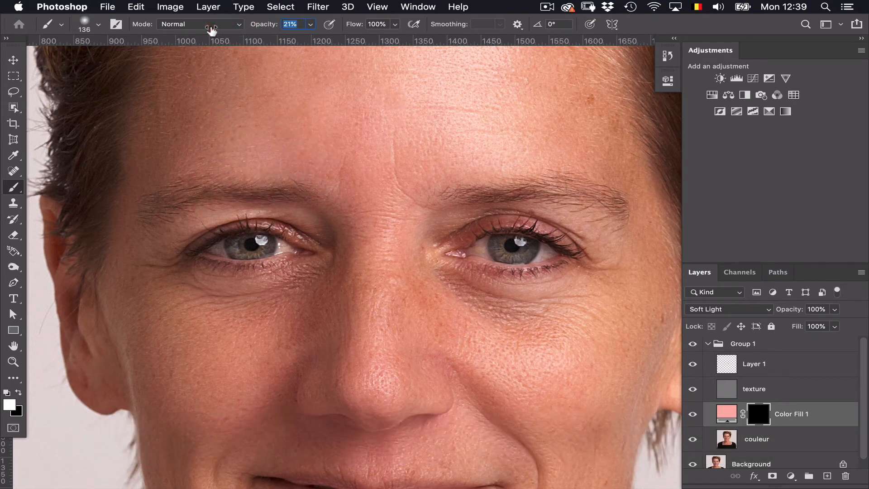
left_click_drag(356, 28, 321, 28)
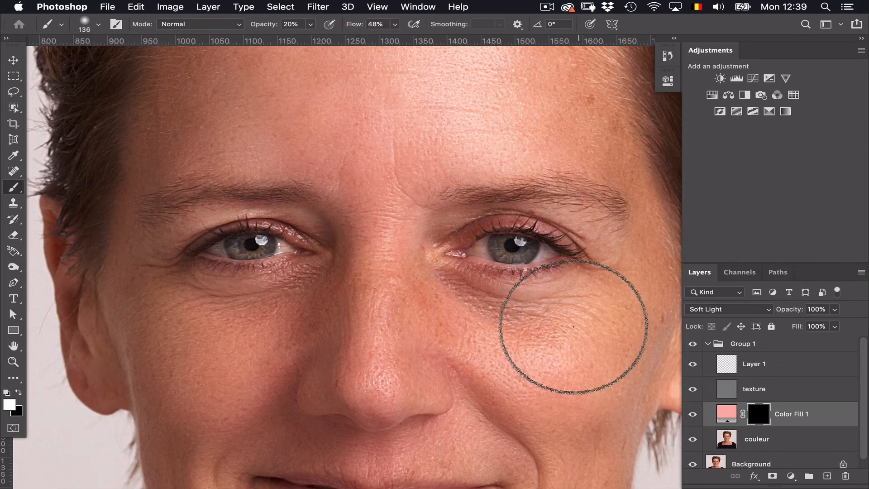
Reduce the brush to 71 px and paint white on the fill mask over the left half of the forehead and around the brow
key("space")
left_click_drag(417, 131, 494, 282)
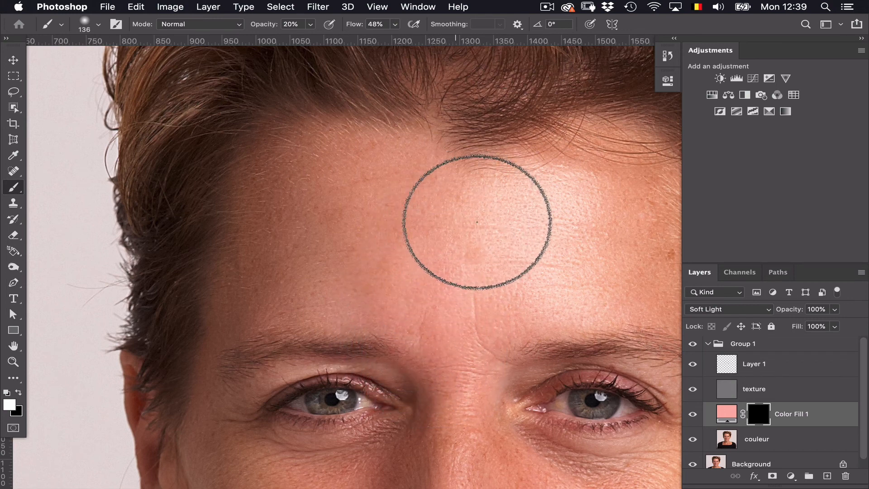
left_click_drag(520, 254, 473, 253)
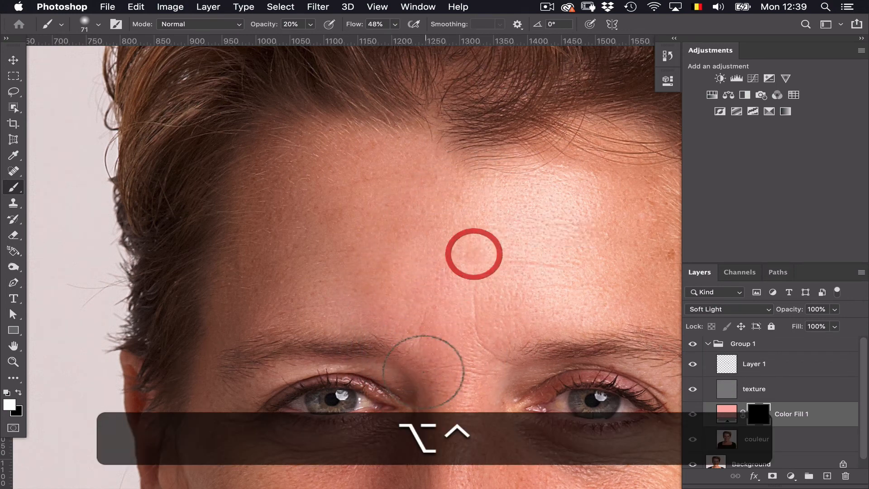
mouse_move(347, 303)
left_mouse_down()
mouse_move(430, 214)
mouse_move(406, 201)
mouse_move(355, 202)
mouse_move(319, 243)
left_mouse_up()
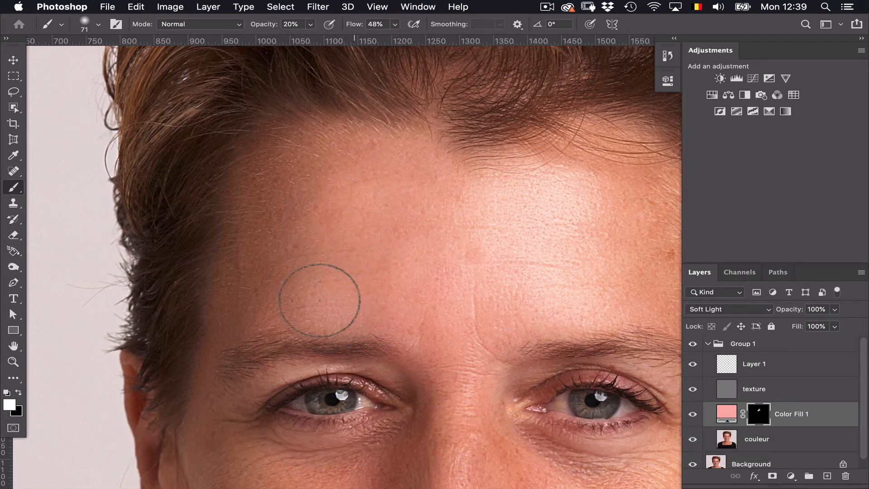
mouse_move(472, 268)
left_mouse_down()
mouse_move(491, 181)
mouse_move(471, 341)
left_mouse_up()
mouse_move(524, 466)
left_mouse_down()
mouse_move(483, 454)
mouse_move(366, 460)
mouse_move(405, 445)
mouse_move(272, 456)
mouse_move(231, 441)
mouse_move(323, 455)
mouse_move(236, 457)
left_mouse_up()
left_click_drag(258, 194, 278, 165)
mouse_move(329, 282)
left_mouse_down()
mouse_move(276, 306)
mouse_move(324, 306)
left_mouse_up()
mouse_move(398, 292)
left_mouse_down()
mouse_move(297, 244)
mouse_move(293, 221)
mouse_move(272, 321)
mouse_move(298, 211)
mouse_move(246, 300)
left_mouse_up()
mouse_move(258, 376)
left_mouse_down()
mouse_move(276, 348)
mouse_move(298, 344)
left_mouse_up()
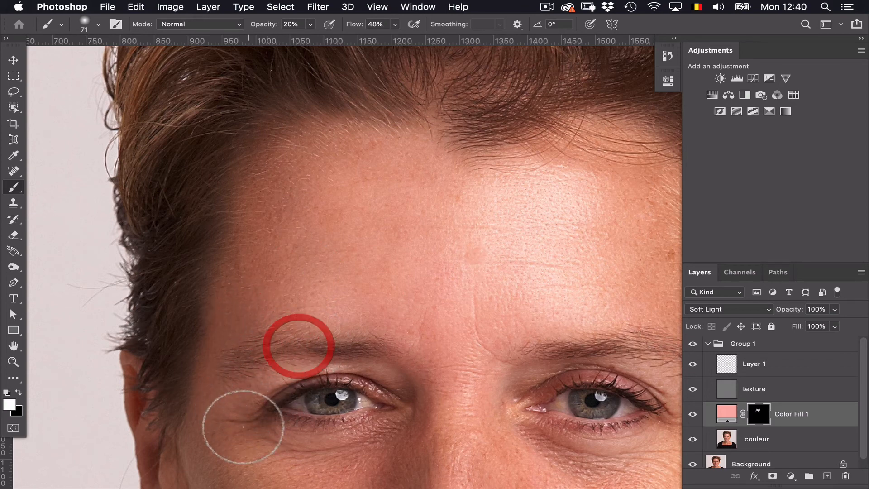
Paint white on the fill mask over the middle and right half of the forehead up to the hairline
left_click_drag(460, 281, 402, 306)
mouse_move(477, 380)
left_mouse_down()
mouse_move(486, 318)
mouse_move(546, 234)
left_mouse_up()
left_click_drag(559, 315, 550, 233)
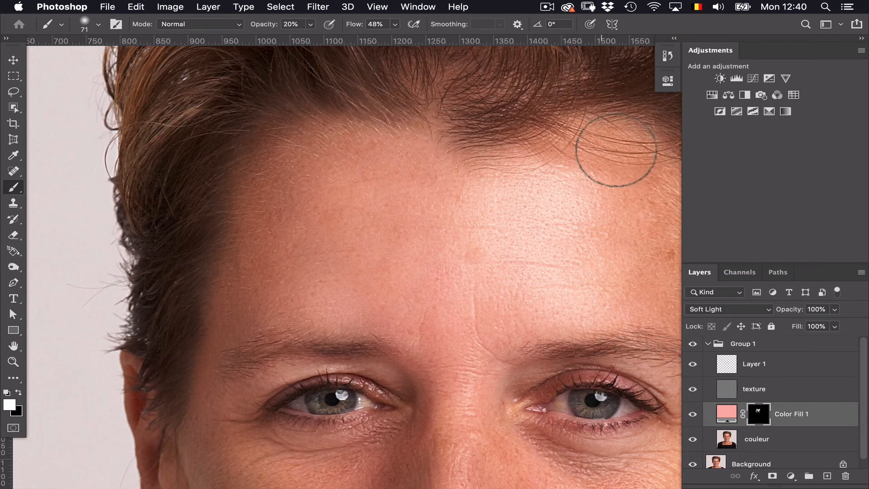
mouse_move(605, 146)
left_mouse_down()
mouse_move(584, 160)
mouse_move(593, 252)
left_mouse_up()
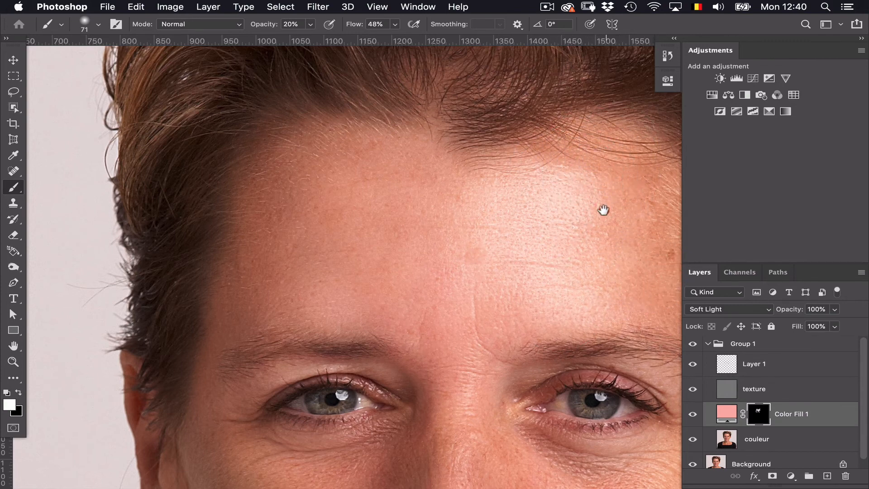
Paint white on the fill mask over the right temple and the skin beneath the eyes
left_click_drag(603, 208, 415, 142)
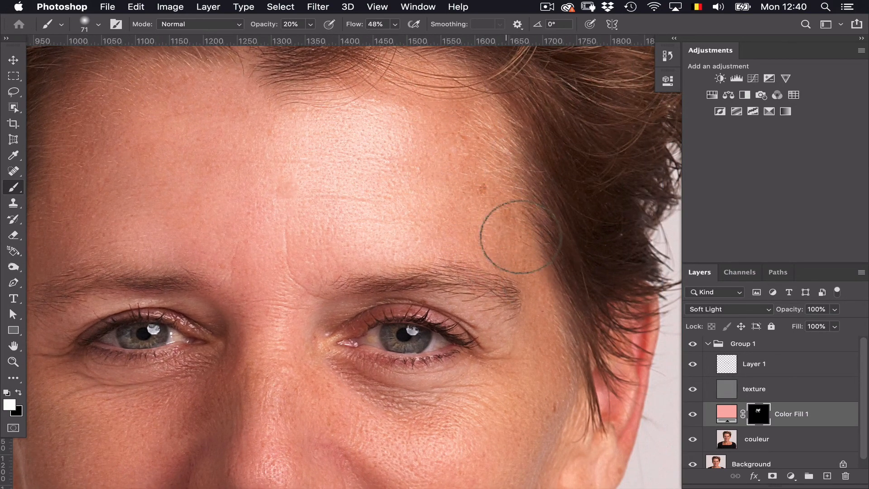
left_click_drag(514, 236, 560, 380)
mouse_move(493, 151)
left_mouse_down()
mouse_move(553, 373)
mouse_move(539, 366)
left_mouse_up()
mouse_move(493, 314)
left_mouse_down()
mouse_move(475, 314)
mouse_move(503, 326)
mouse_move(378, 444)
left_mouse_up()
mouse_move(451, 435)
left_mouse_down()
mouse_move(311, 355)
mouse_move(336, 411)
mouse_move(381, 404)
mouse_move(472, 411)
left_mouse_up()
left_click_drag(472, 411, 214, 384)
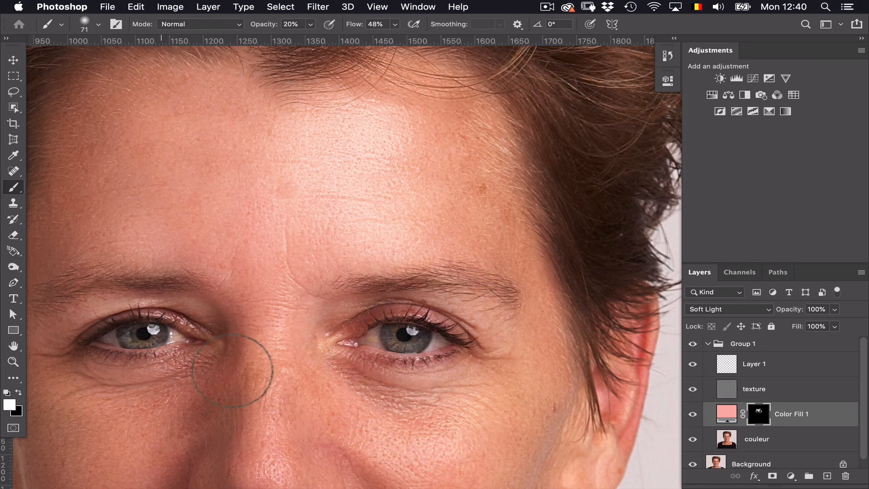
Paint white on the fill mask over the nose and the neighbouring cheek
scroll(262, 340, "down", 5)
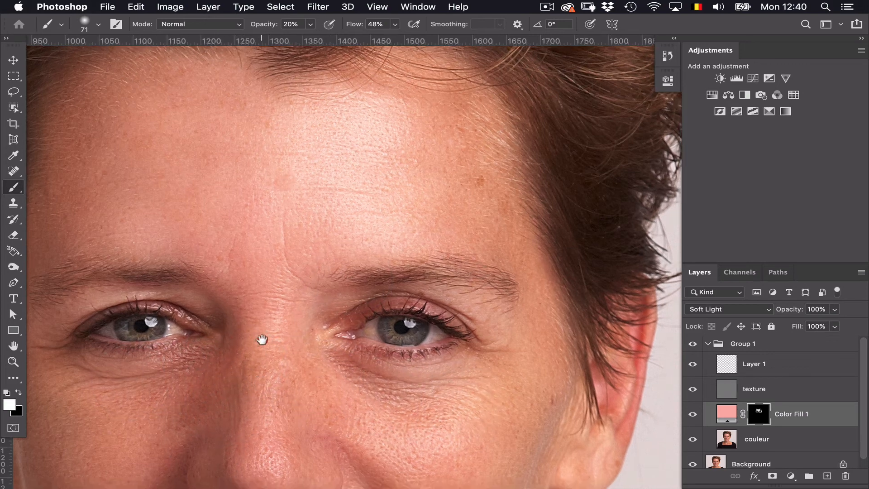
left_click(221, 386)
mouse_move(221, 387)
left_mouse_down()
mouse_move(190, 384)
mouse_move(198, 361)
mouse_move(265, 401)
mouse_move(281, 393)
left_mouse_up()
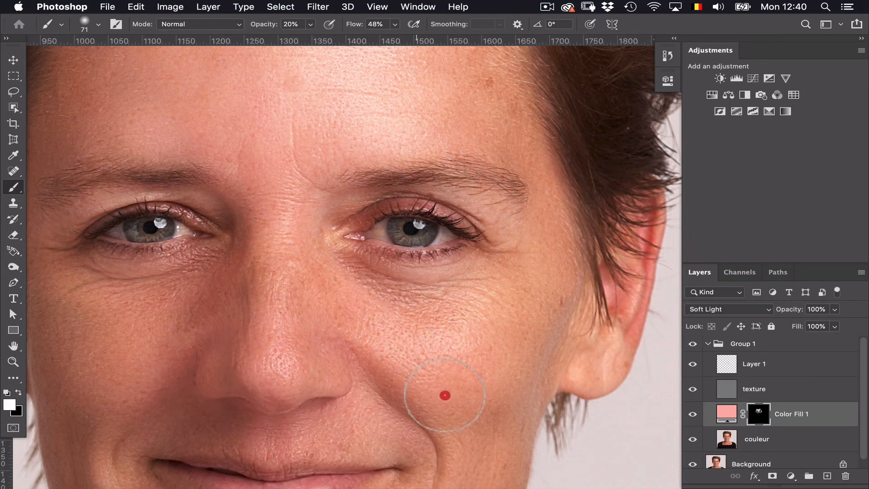
Paint white on the fill mask over the chin, jaw and lower right cheek
scroll(397, 306, "down", 5)
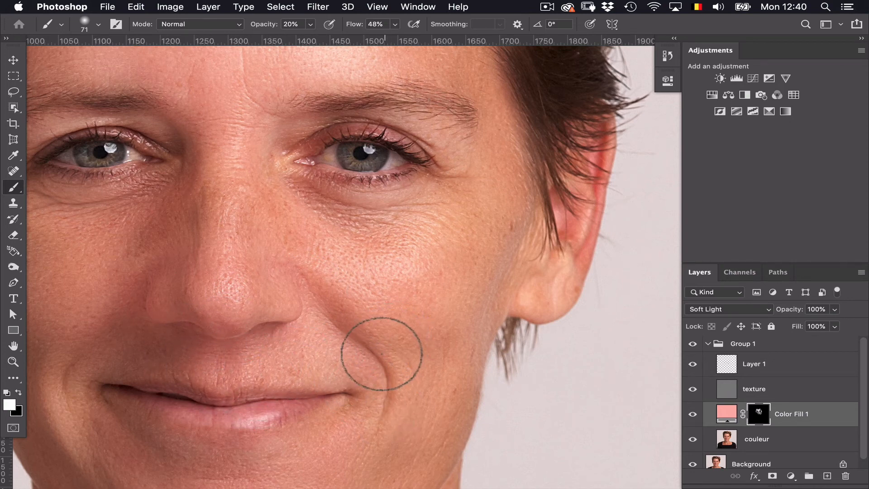
scroll(413, 258, "down", 7)
scroll(413, 258, "left", 8)
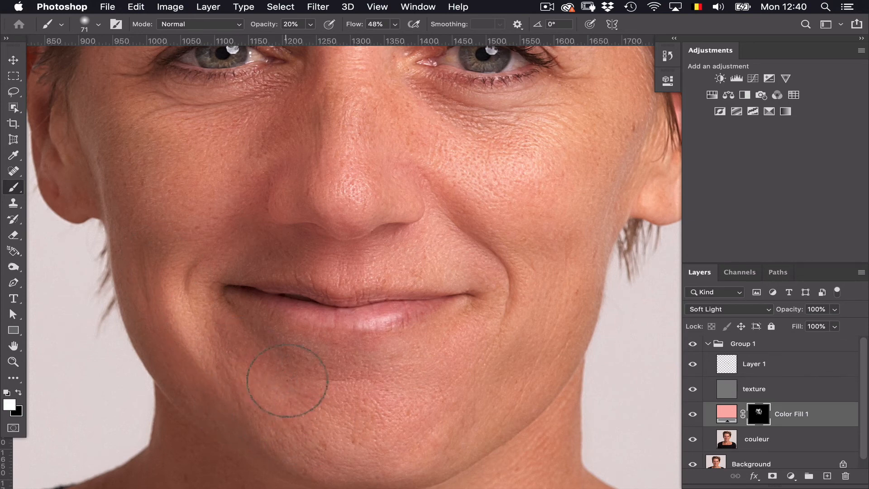
mouse_move(402, 441)
left_mouse_down()
mouse_move(401, 448)
mouse_move(394, 442)
mouse_move(566, 284)
left_mouse_up()
left_click_drag(473, 422, 566, 241)
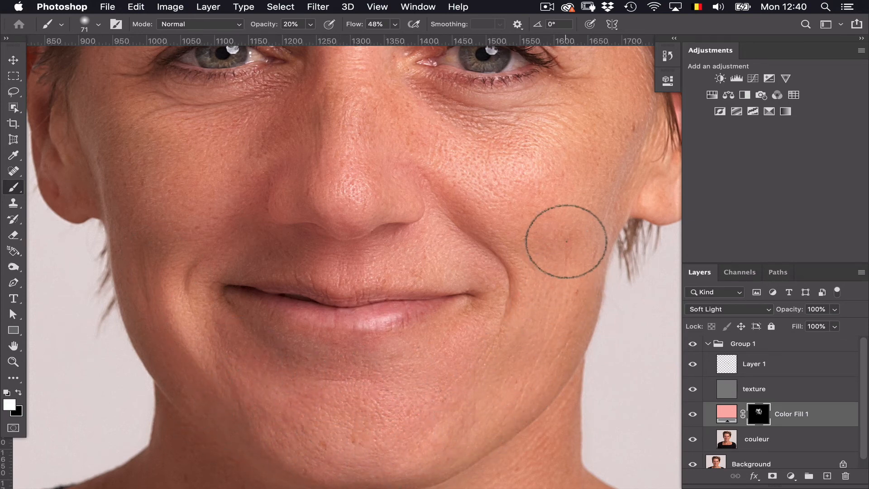
Paint white on the fill mask over the neck, and brush back the shadowed part below the jaw with black
left_click_drag(467, 368, 506, 248)
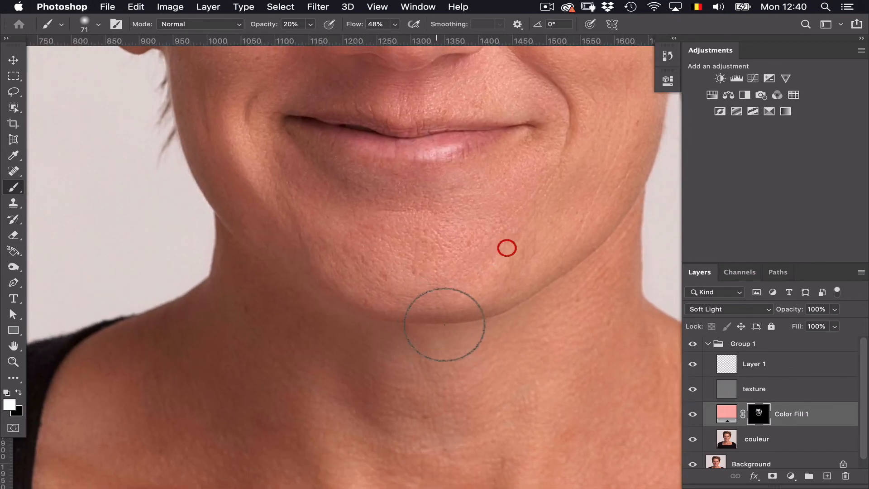
mouse_move(572, 284)
left_mouse_down()
mouse_move(522, 295)
mouse_move(606, 261)
mouse_move(477, 350)
left_mouse_up()
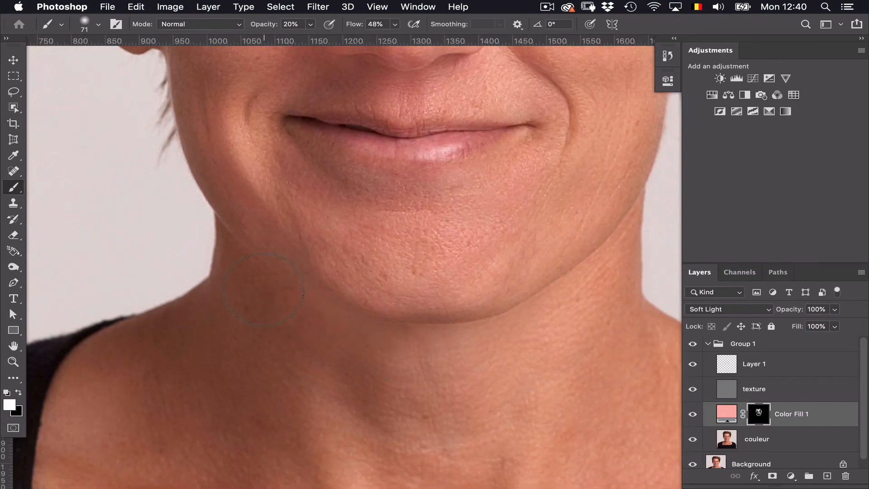
left_click(398, 388)
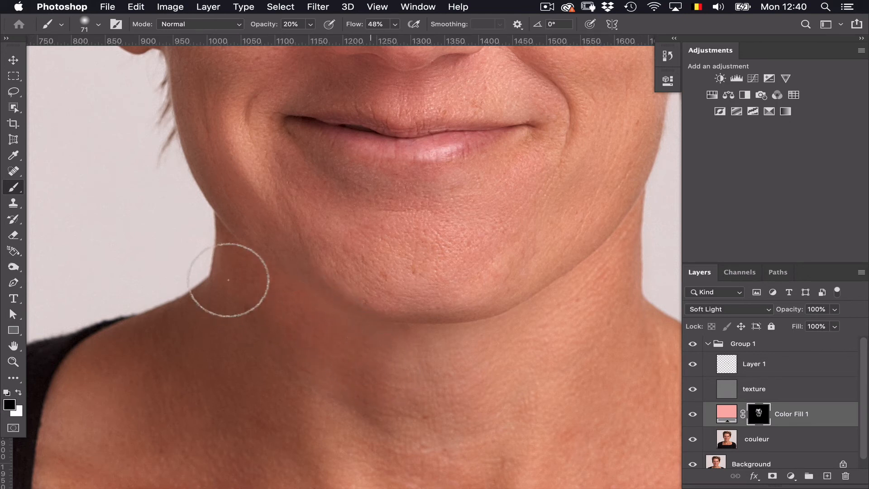
key("x")
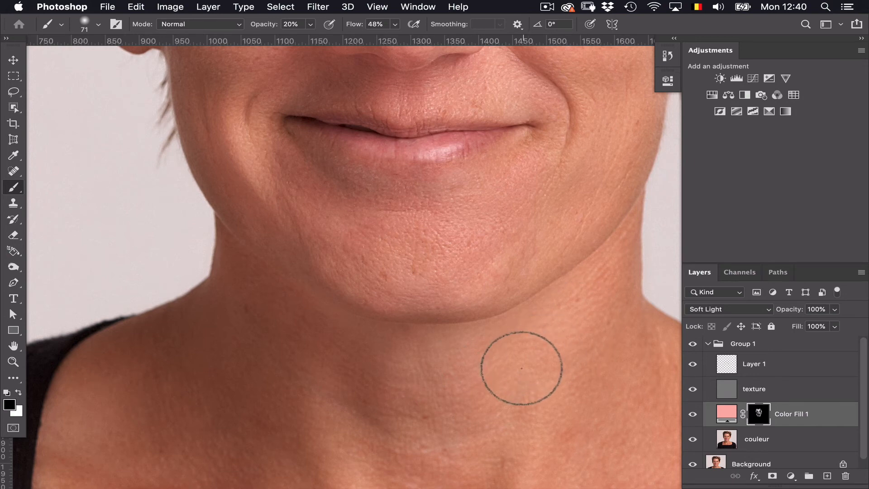
Return the brush colour to white and paint the fill mask over the left side of the upper chest
scroll(522, 320, "down", 2, "alt")
scroll(522, 321, "down", 3, "alt")
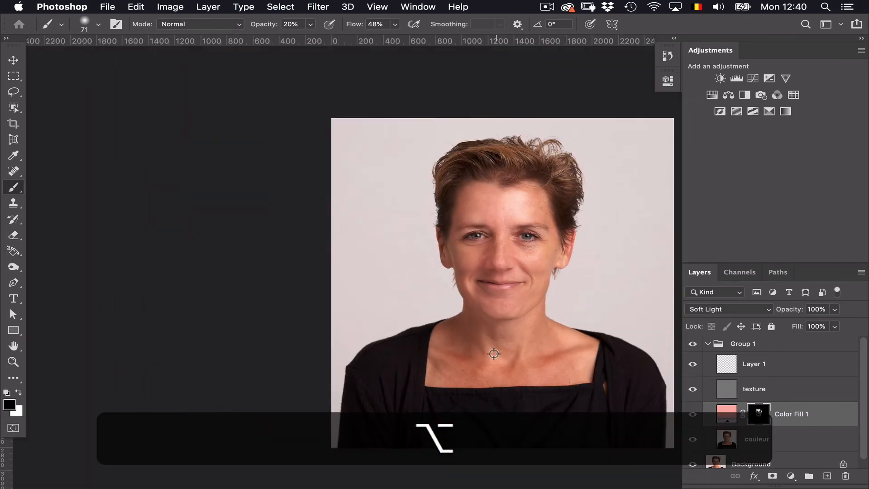
scroll(494, 354, "up", 5, "alt")
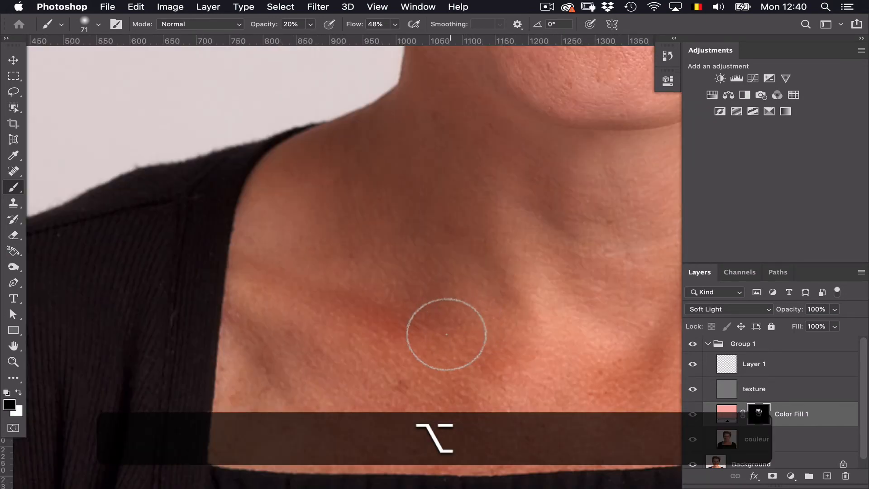
left_click(353, 346)
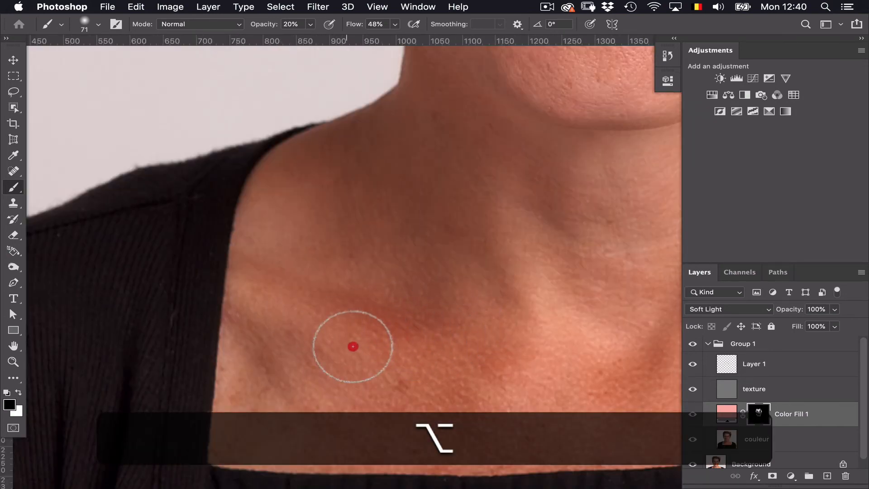
key("x")
left_click(420, 367)
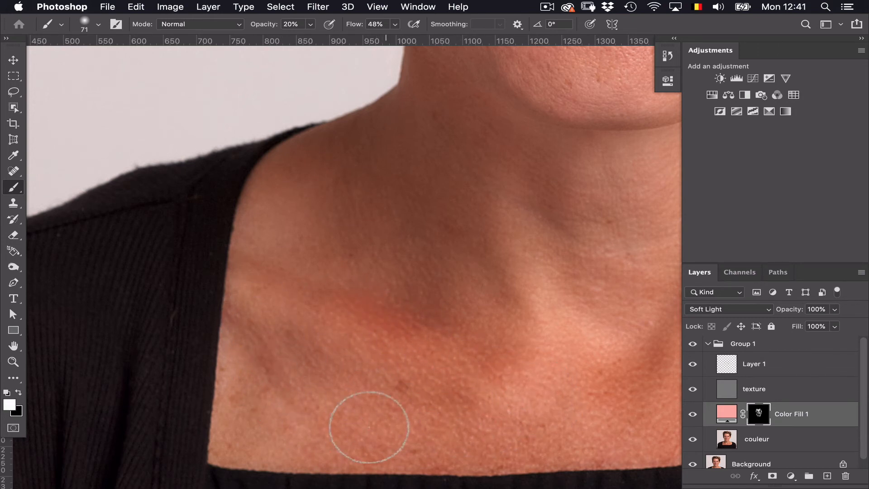
mouse_move(369, 427)
left_mouse_down()
mouse_move(576, 410)
mouse_move(675, 366)
mouse_move(547, 398)
left_mouse_up()
mouse_move(433, 332)
left_mouse_down()
mouse_move(448, 414)
mouse_move(501, 418)
left_mouse_up()
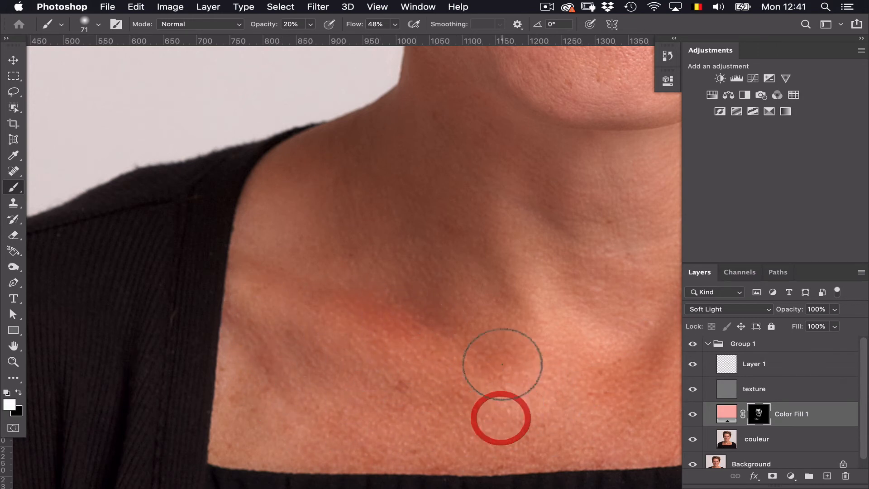
Paint white on the fill mask over the middle and right side of the upper chest
left_click_drag(503, 364, 231, 283)
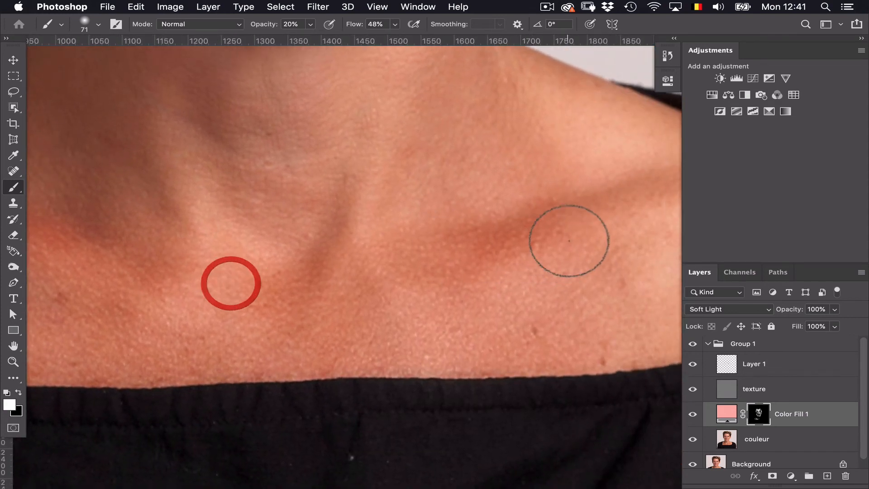
left_click_drag(405, 289, 544, 225)
mouse_move(288, 283)
left_mouse_down()
mouse_move(496, 313)
mouse_move(395, 327)
mouse_move(450, 327)
left_mouse_up()
Extend the white mask painting across the lower chest along both sides of the black top's neckline
mouse_move(234, 378)
left_mouse_down()
mouse_move(496, 361)
mouse_move(507, 332)
left_mouse_up()
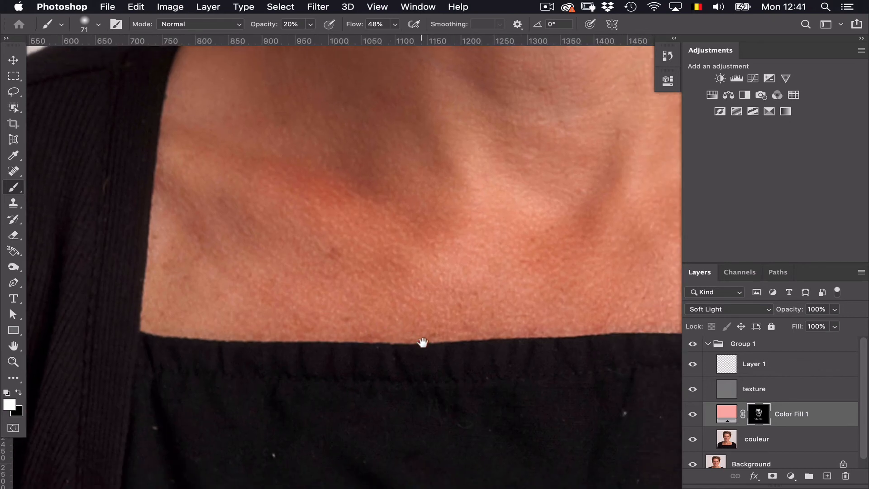
mouse_move(421, 318)
left_mouse_down()
mouse_move(342, 329)
mouse_move(196, 300)
mouse_move(186, 243)
left_mouse_up()
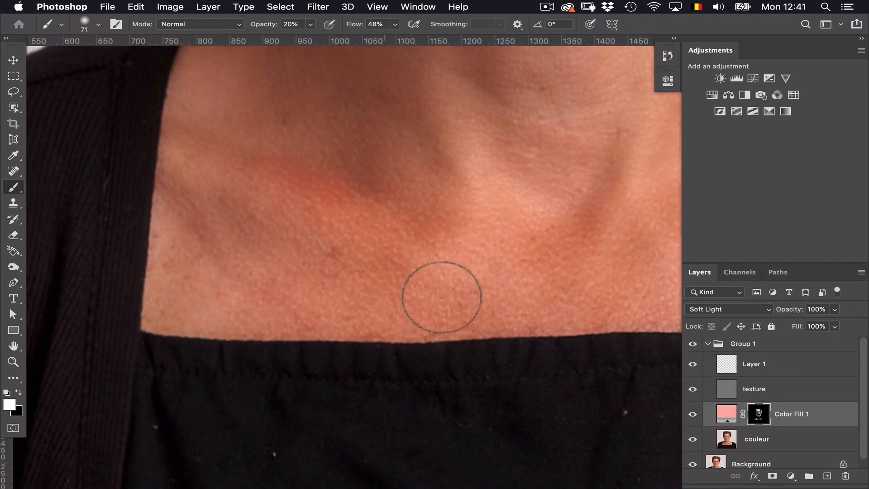
left_click_drag(646, 285, 233, 280)
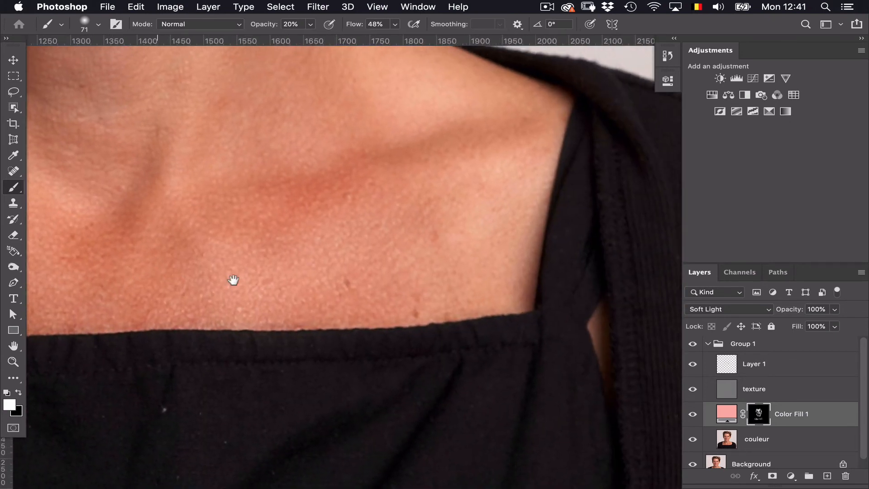
mouse_move(372, 306)
left_mouse_down()
mouse_move(310, 300)
mouse_move(475, 294)
mouse_move(501, 277)
left_mouse_up()
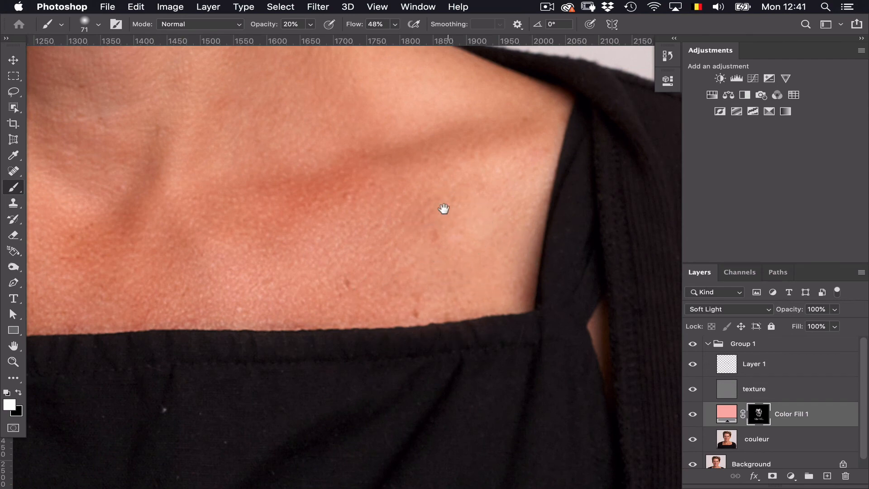
left_click_drag(373, 159, 448, 322)
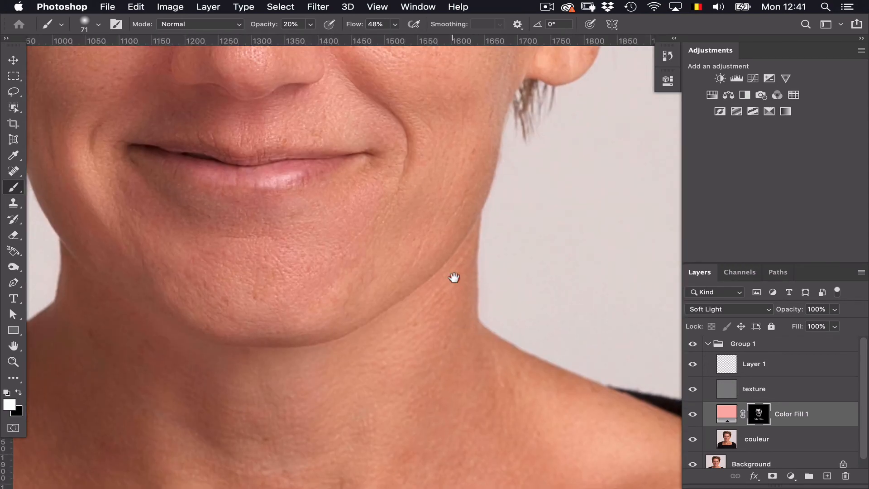
left_click_drag(454, 279, 457, 238)
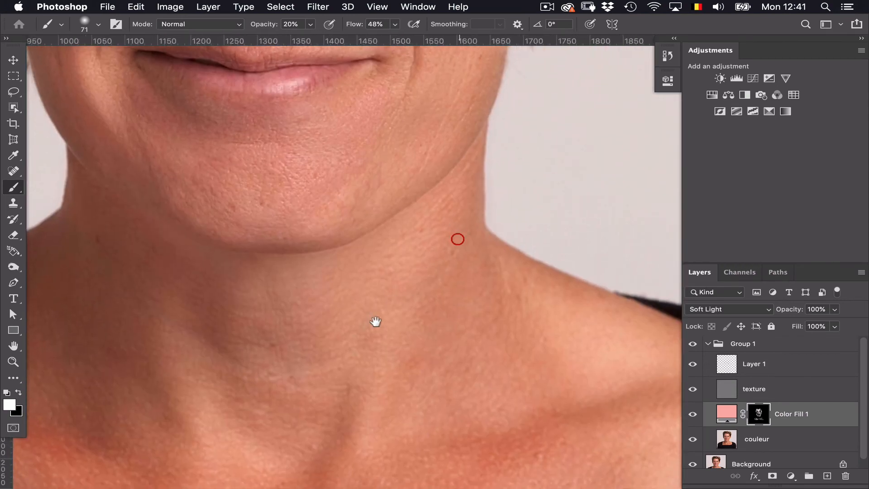
Paint white on the fill mask over the cheek beside the nose, and brush back the area below the inner eye corner with black
left_click(365, 397)
mouse_move(406, 145)
left_mouse_down()
mouse_move(421, 362)
mouse_move(483, 376)
mouse_move(495, 401)
left_mouse_up()
mouse_move(438, 241)
left_mouse_down()
mouse_move(455, 293)
mouse_move(458, 366)
left_mouse_up()
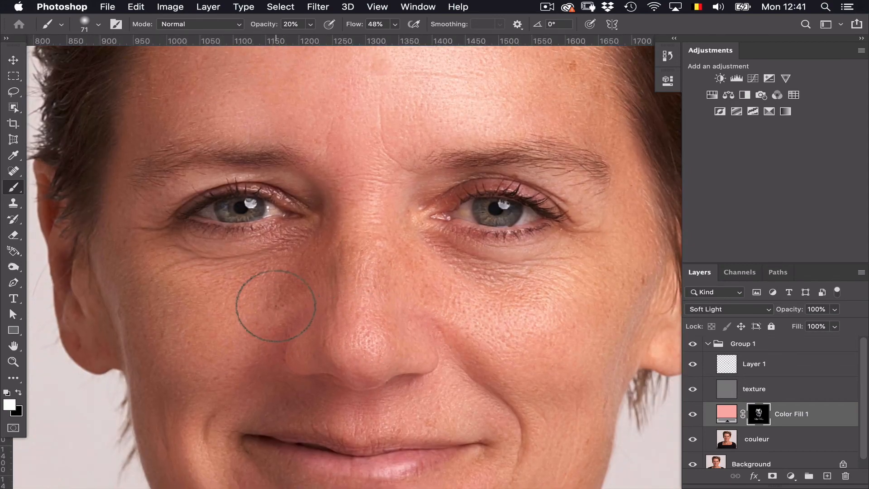
mouse_move(276, 306)
left_mouse_down()
mouse_move(287, 313)
mouse_move(304, 293)
left_mouse_up()
key("x")
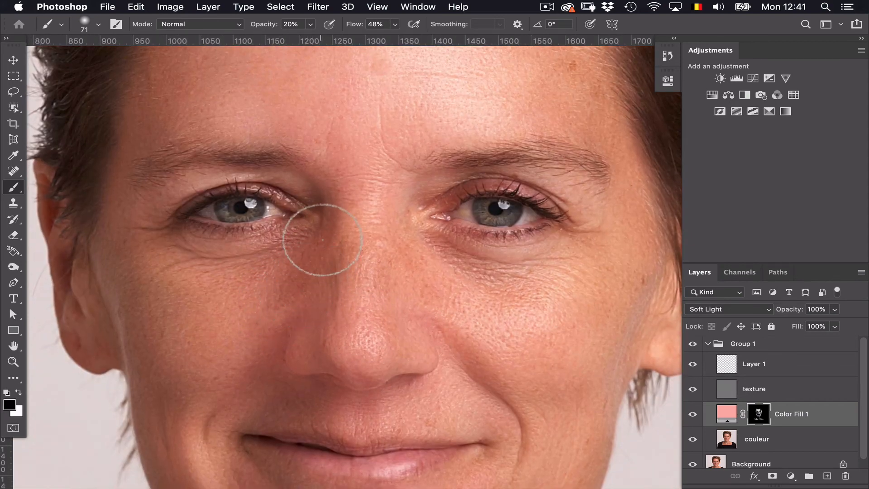
mouse_move(316, 232)
left_mouse_down()
mouse_move(311, 267)
mouse_move(309, 259)
mouse_move(297, 274)
left_mouse_up()
Return the brush colour to white and paint the fill mask over the centre and upper left part of the forehead
key("x")
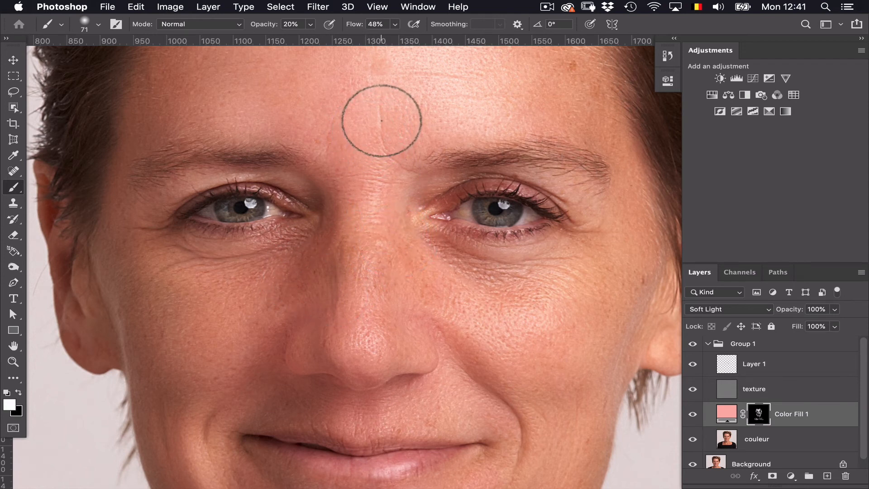
key("x")
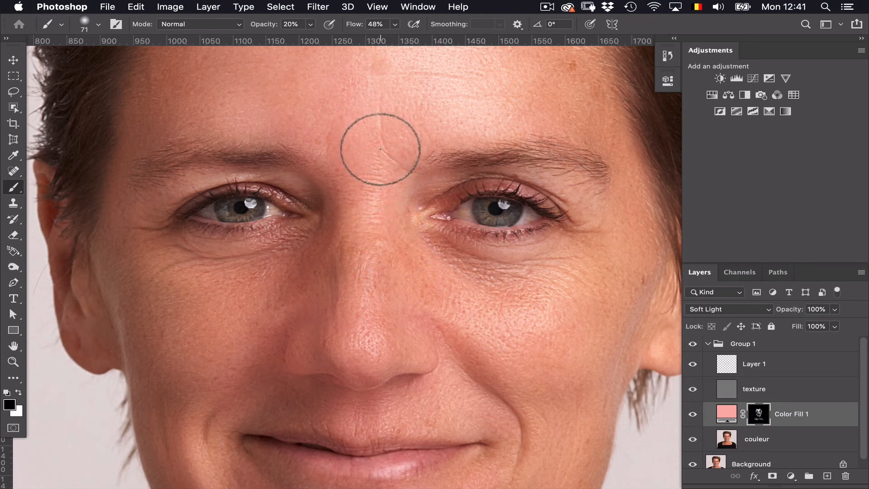
key("x")
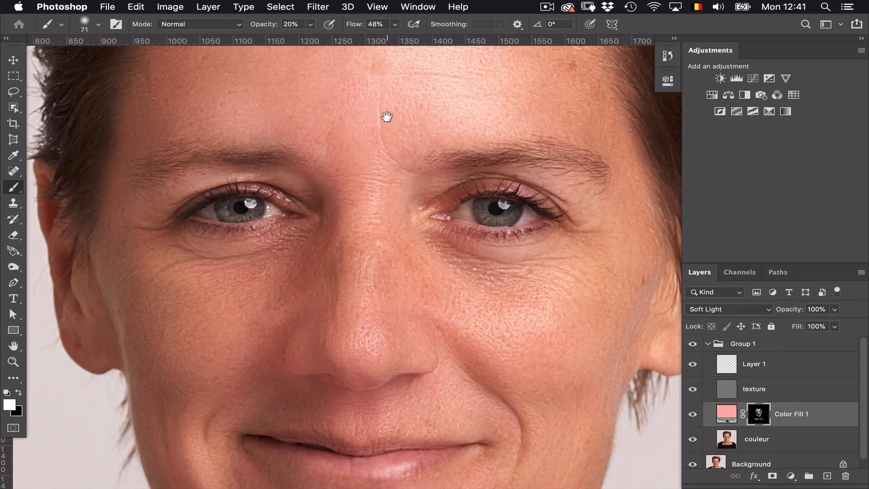
left_click_drag(386, 116, 357, 313)
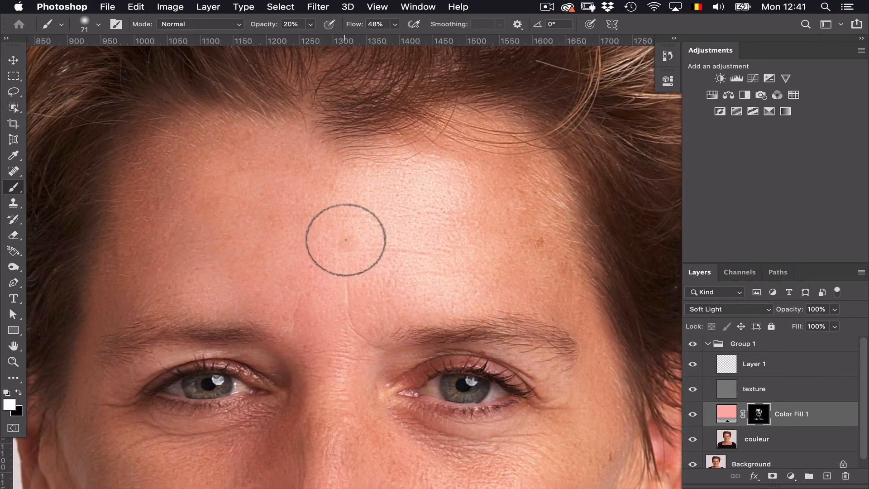
left_click(334, 249)
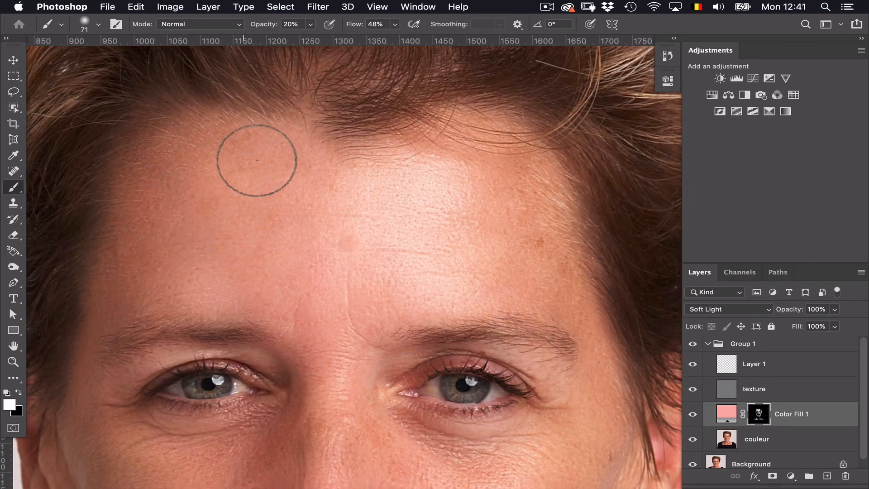
left_click(248, 136)
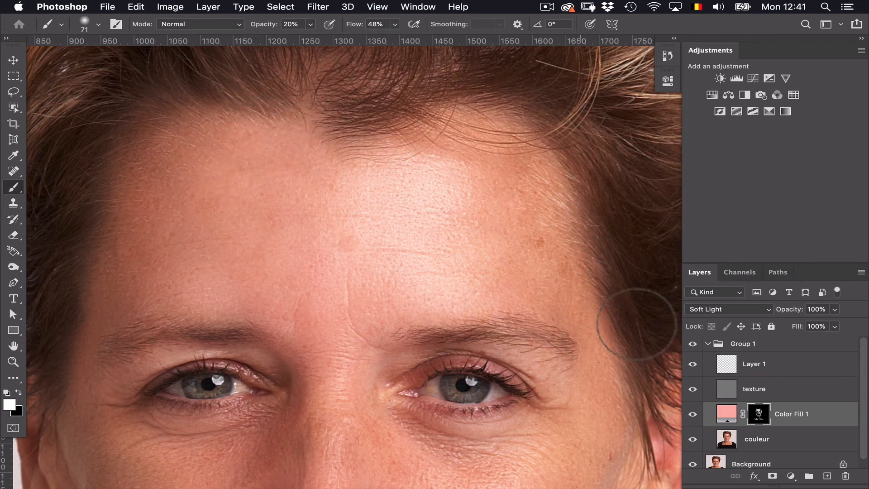
Check the effect of the Color Fill 1 layer on the whole portrait and examine the forehead and eye area up close
left_click(692, 414)
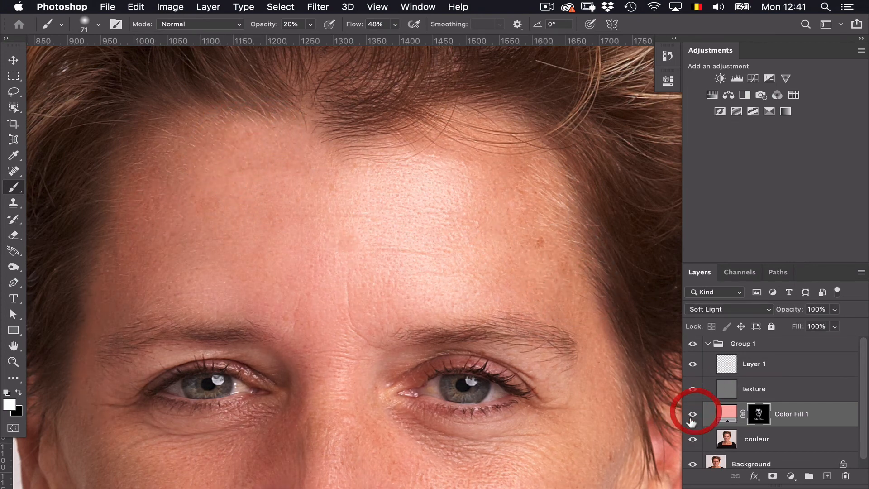
key("super+0")
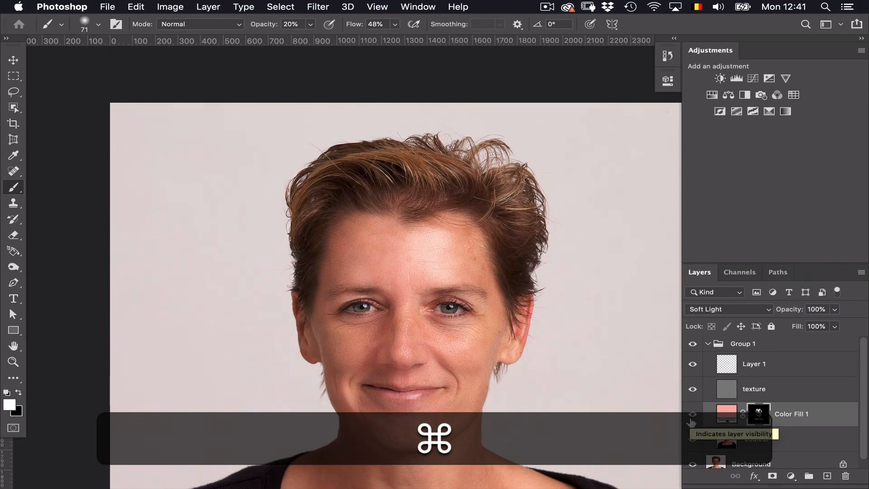
scroll(691, 422, "down", 1)
scroll(564, 362, "down", 3)
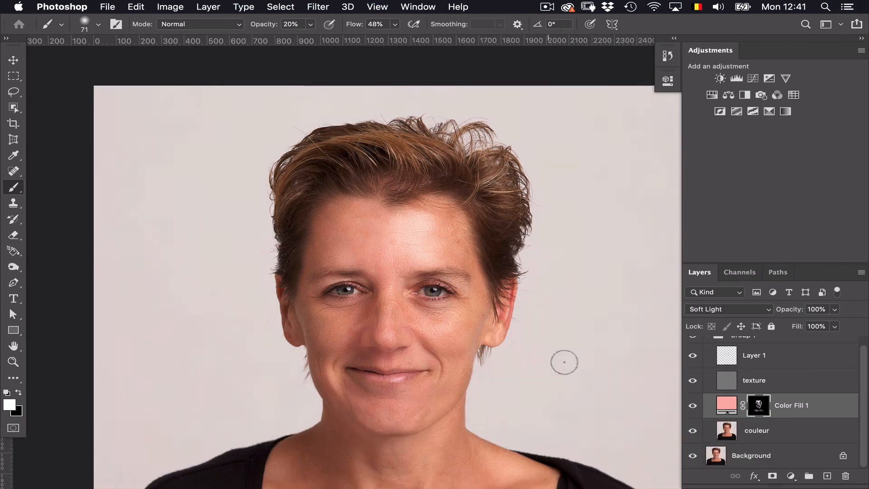
scroll(564, 362, "down", 2)
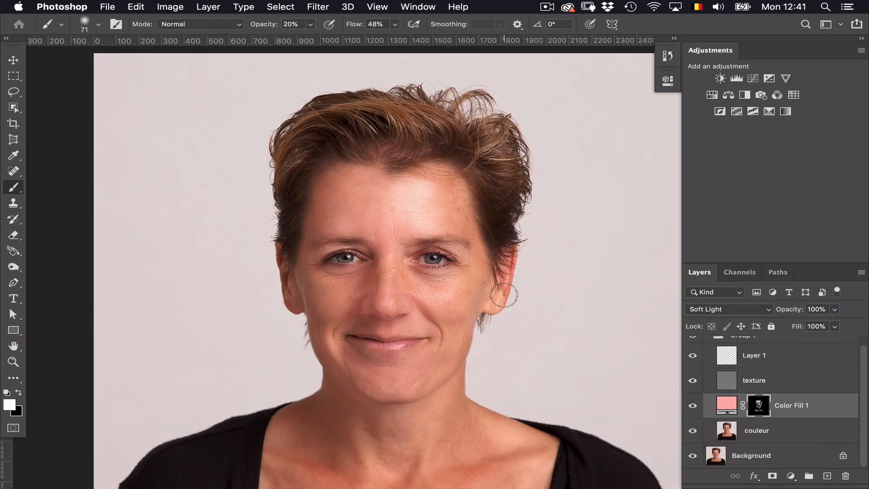
key("super+plus")
key("super+plus")
key("super+plus")
scroll(503, 294, "up", 1)
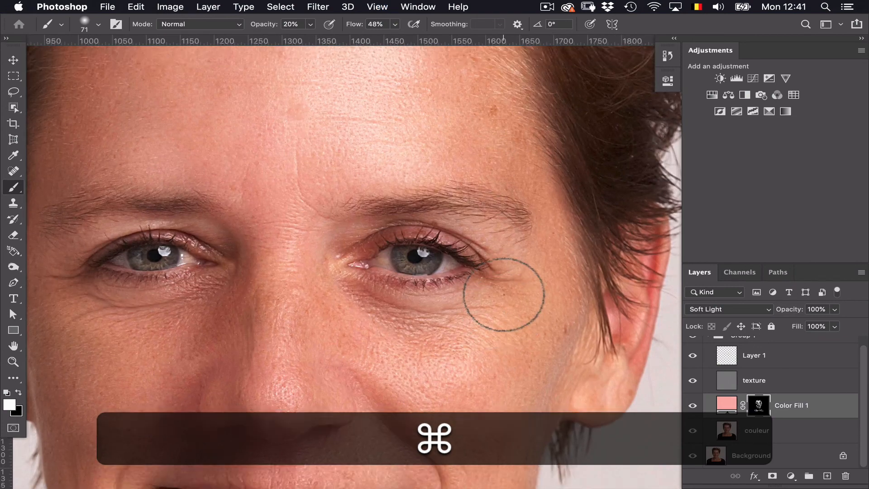
scroll(503, 294, "up", 4)
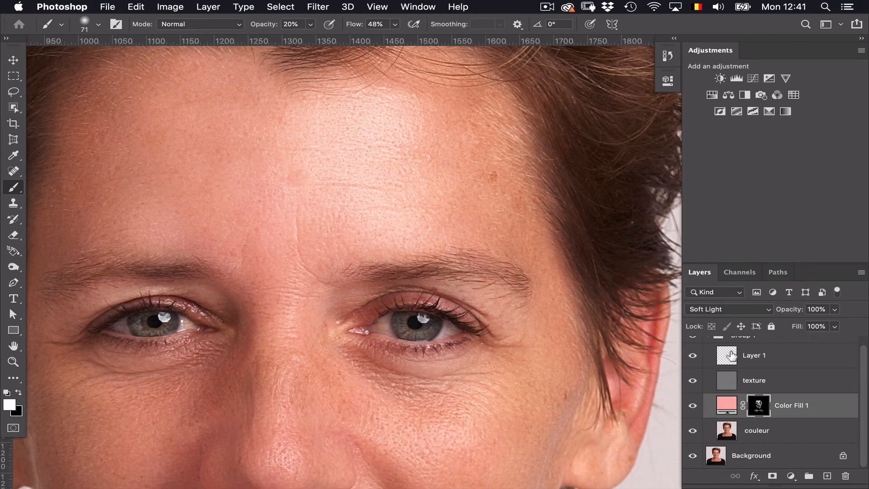
On Layer 1, clone nearby skin over the spot in the middle of the forehead with the Clone Stamp in Screen mode
left_click(734, 364)
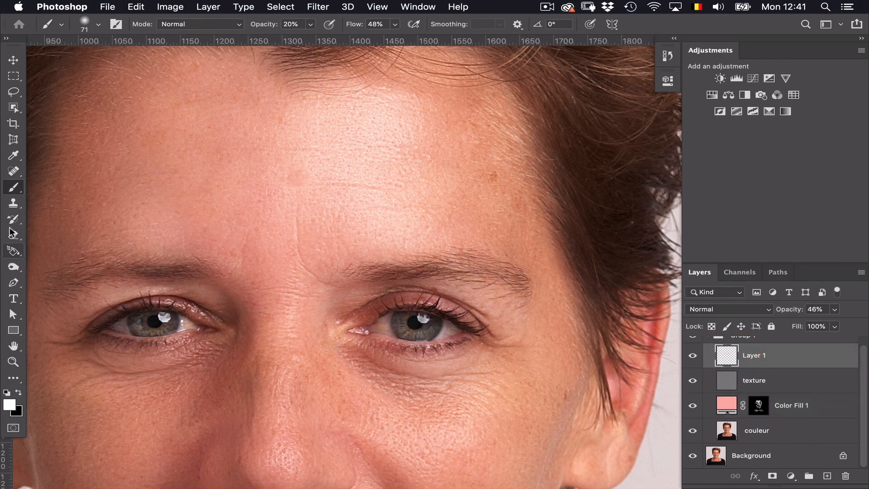
left_click(13, 204)
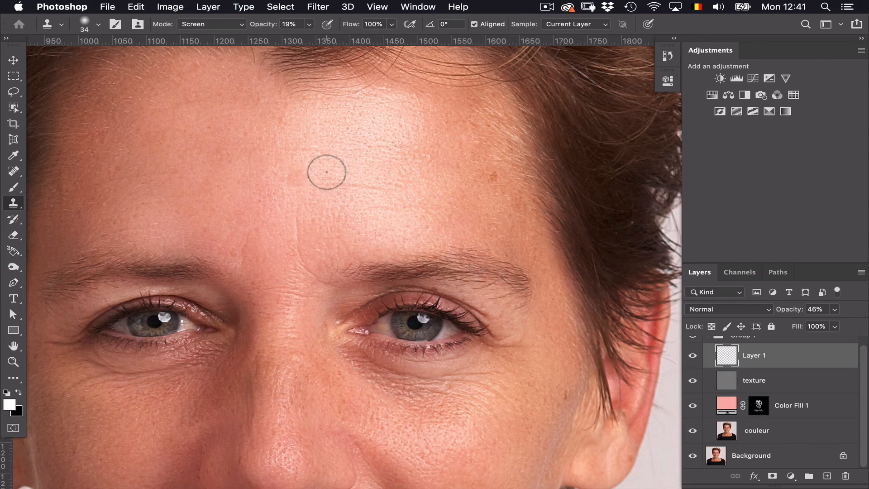
key("alt")
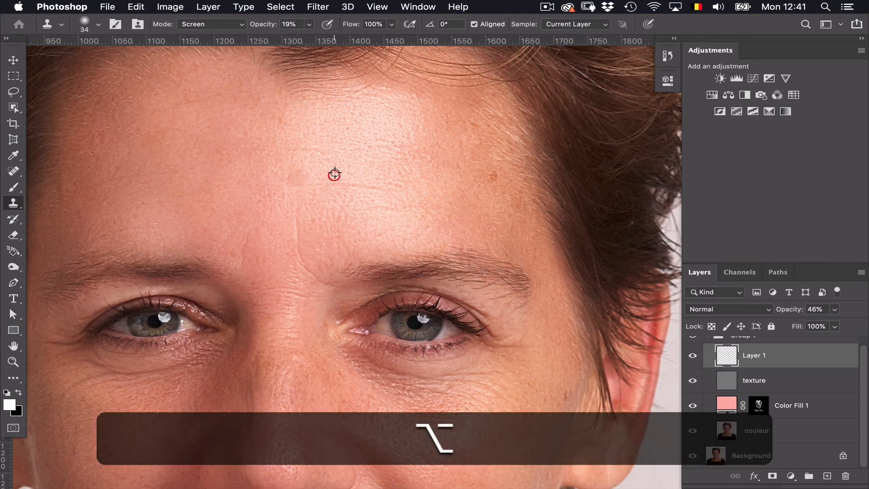
left_click(334, 174, "alt")
left_click_drag(298, 179, 305, 180)
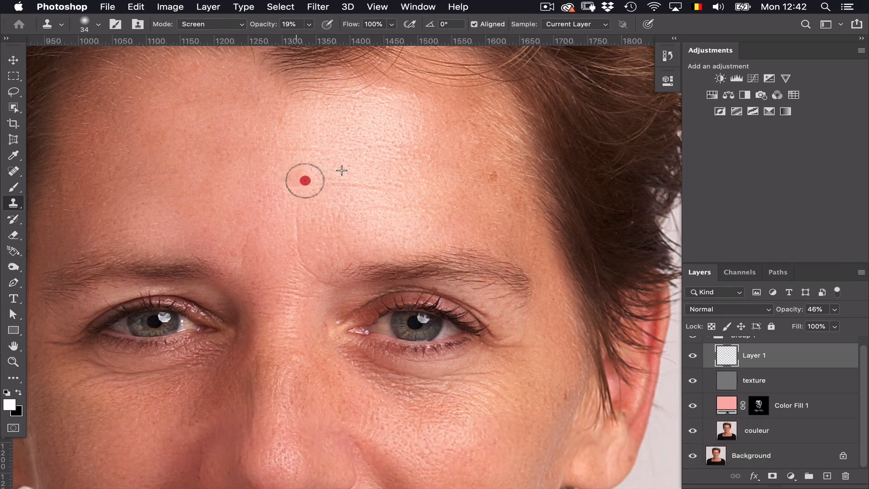
left_click(298, 183)
Set the Clone Stamp to Normal mode, 79% opacity and Current & Below sampling, and clone skin over the mid-forehead spot
left_click(205, 24)
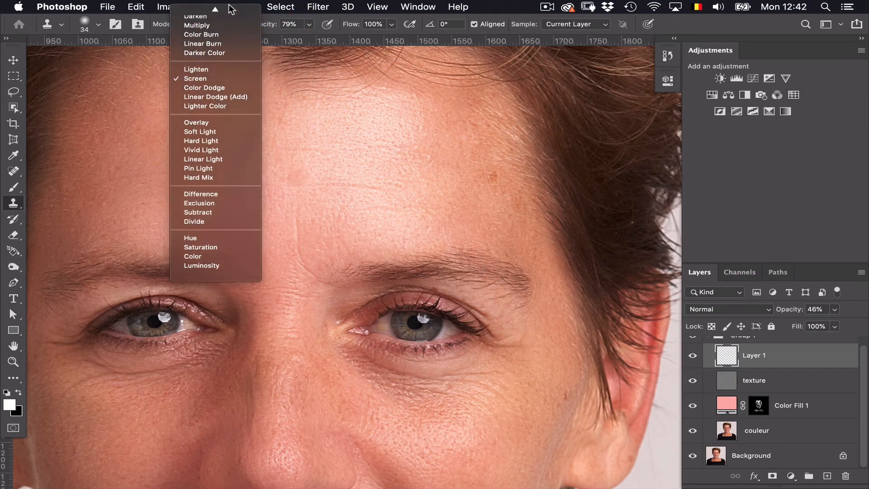
left_click(227, 13)
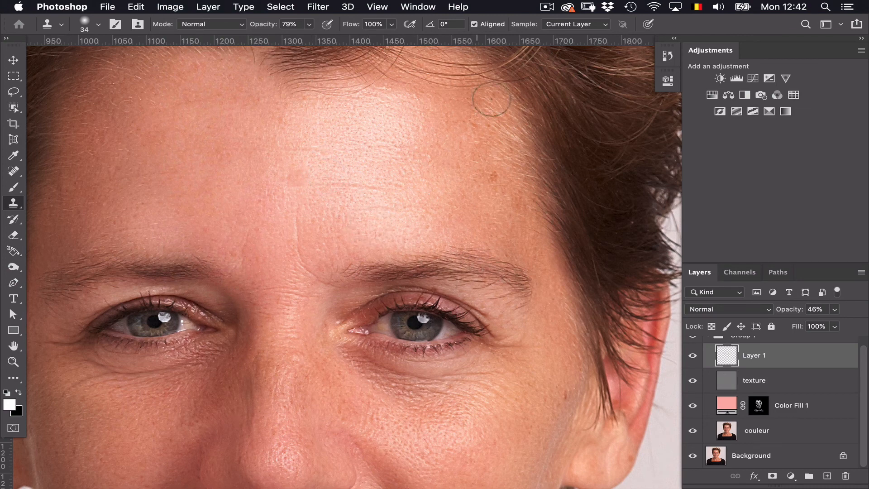
left_click(575, 25)
key("alt")
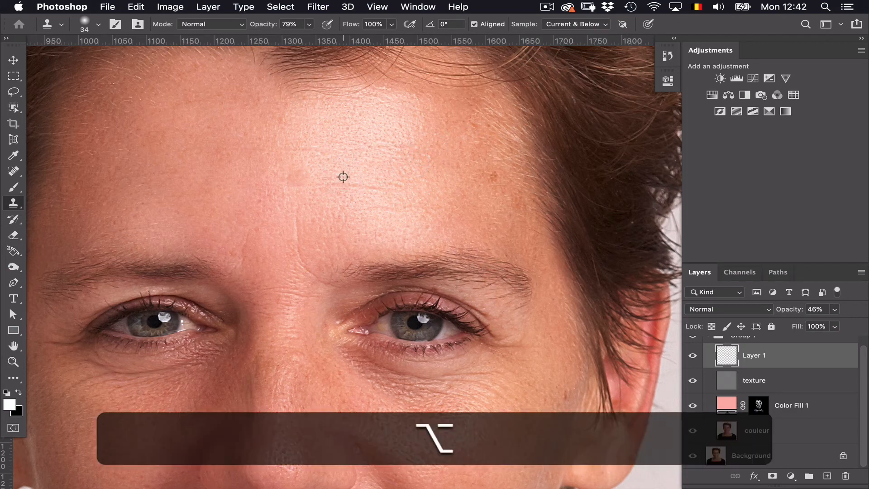
left_click(294, 176, "alt")
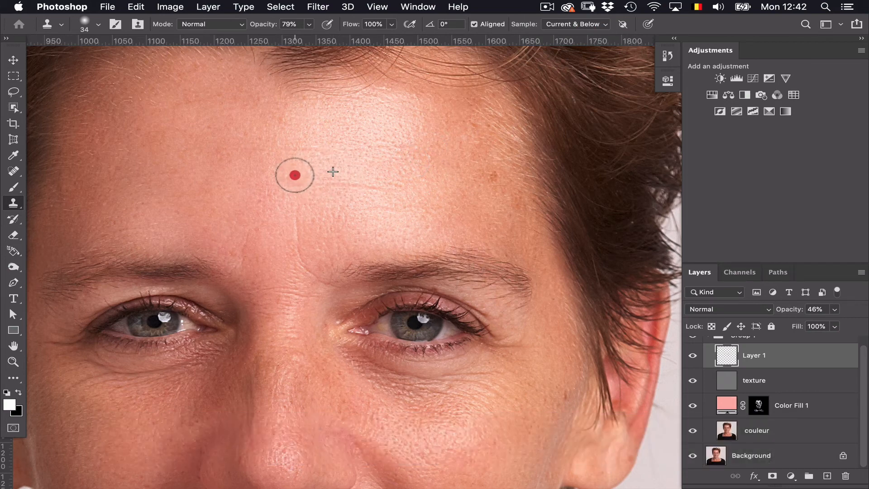
left_click(302, 177)
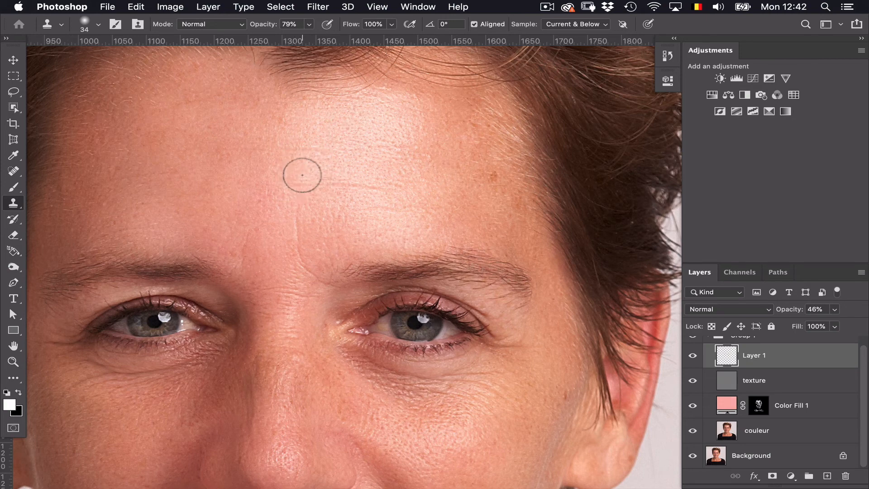
left_click_drag(297, 173, 311, 172)
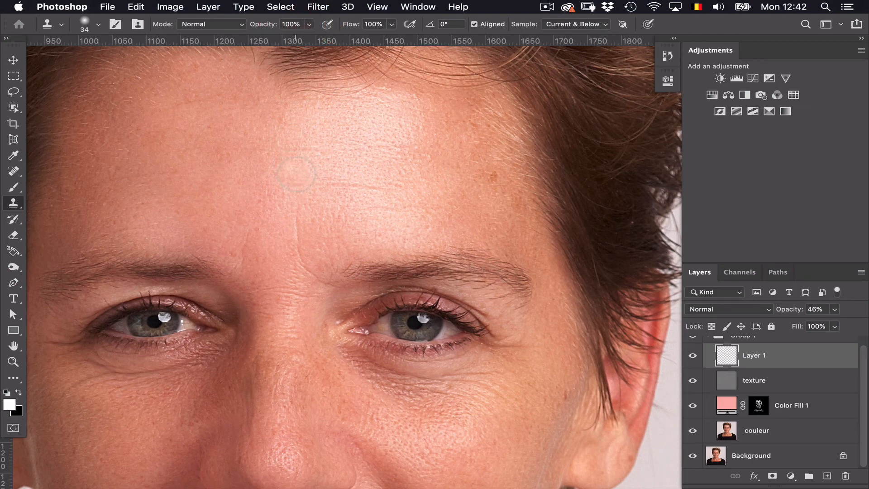
Enlarge the Clone Stamp to 75 px and clone over the mid-forehead spot at 100% opacity, checking the result by toggling Layer 1
left_click(320, 154, "ctrl+alt")
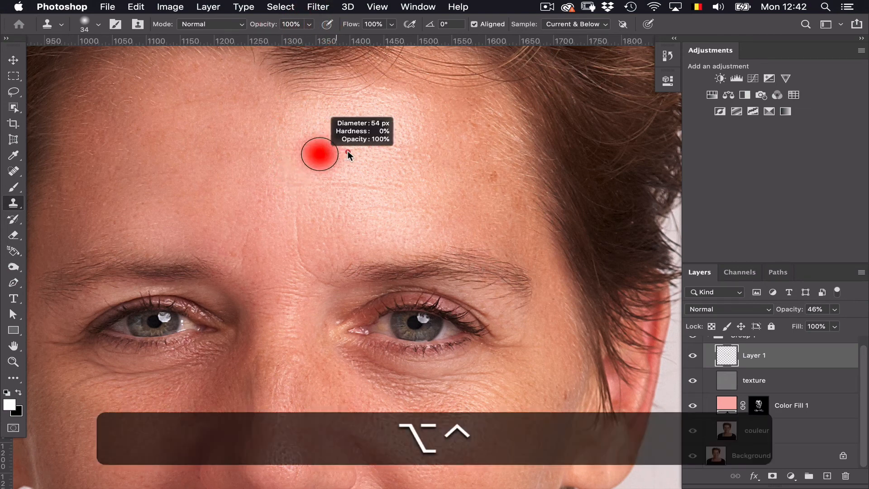
left_click_drag(348, 155, 315, 180)
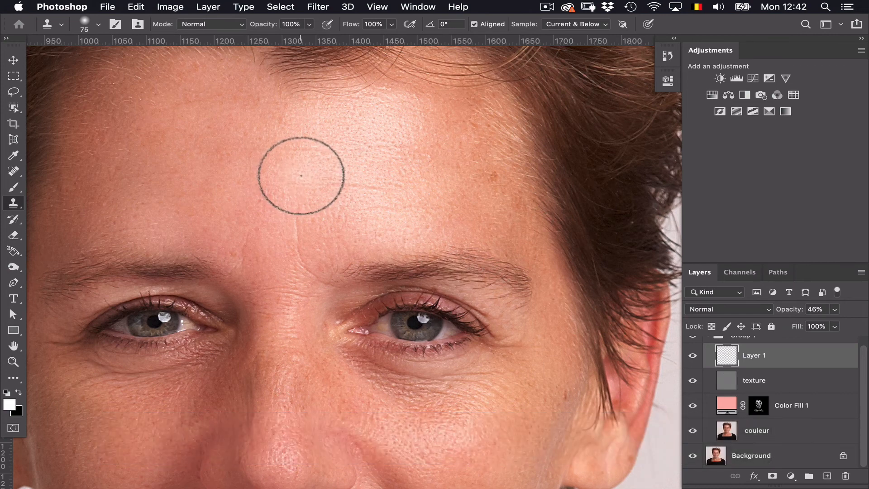
left_click(303, 176)
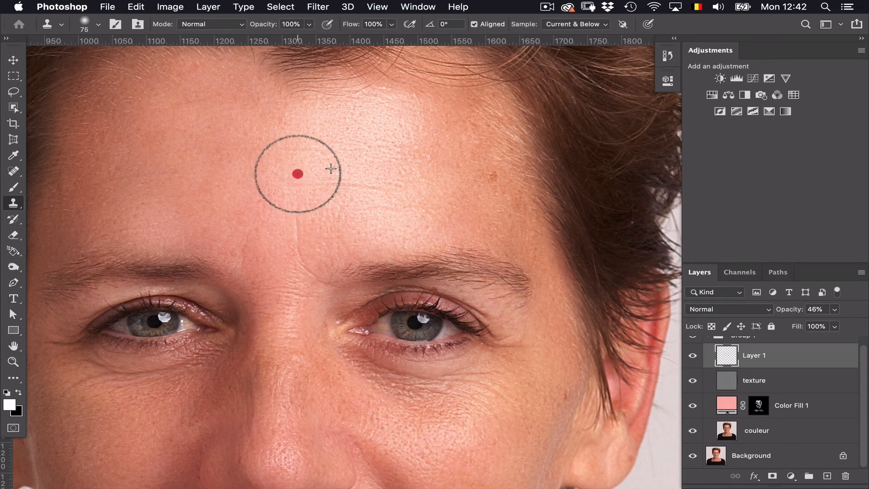
left_click(297, 174)
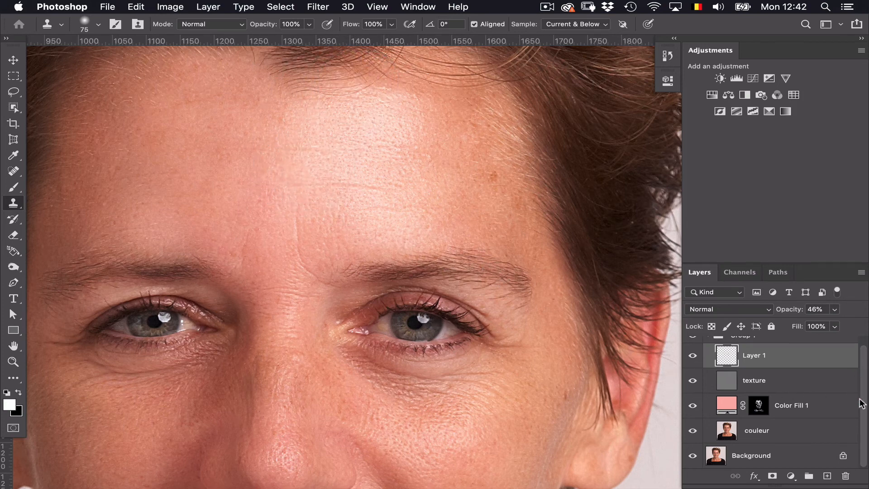
left_click_drag(864, 433, 864, 381)
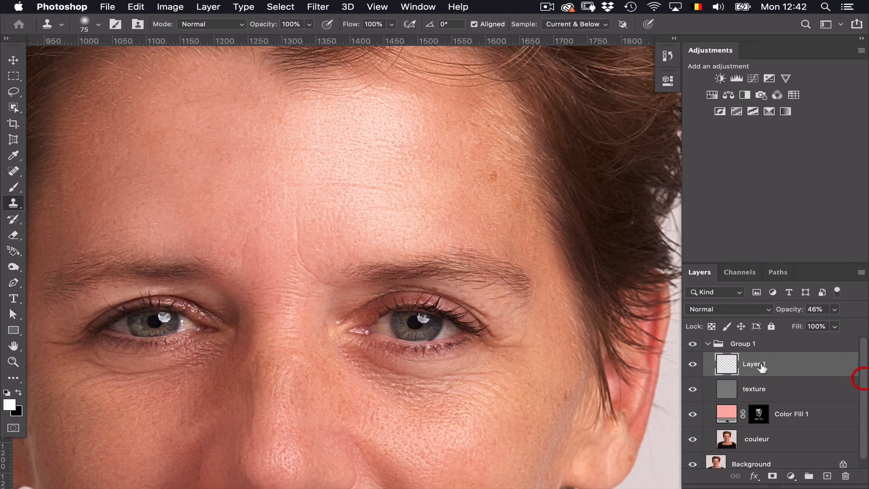
left_click(692, 365)
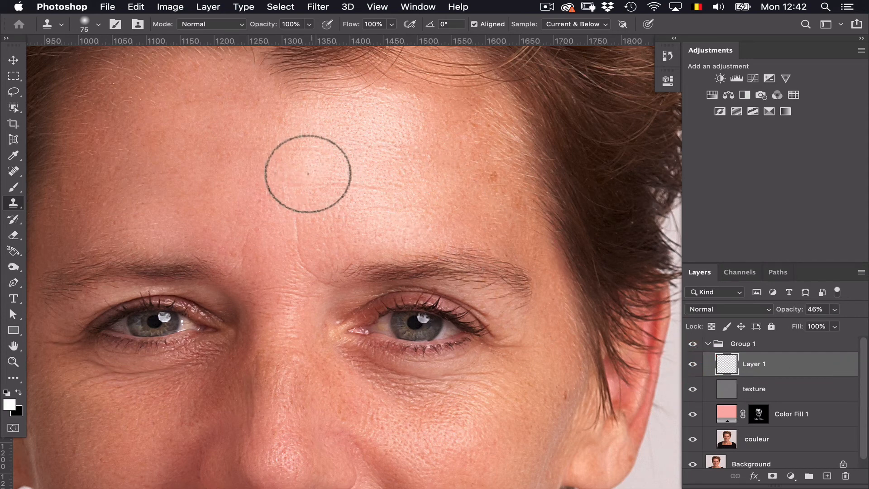
left_click(297, 175)
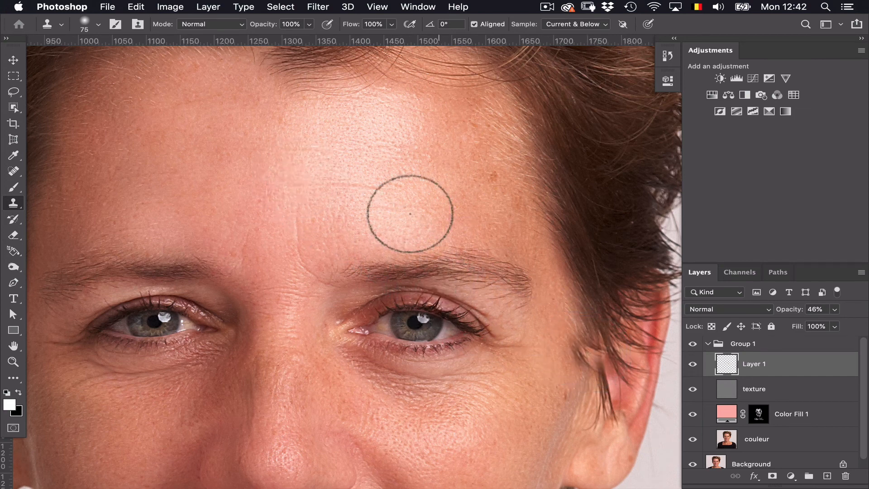
left_click(293, 176)
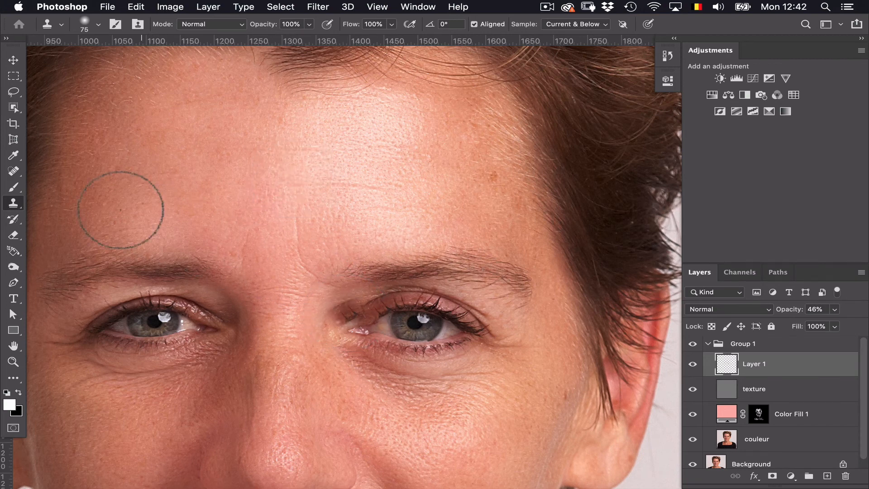
left_click(13, 171)
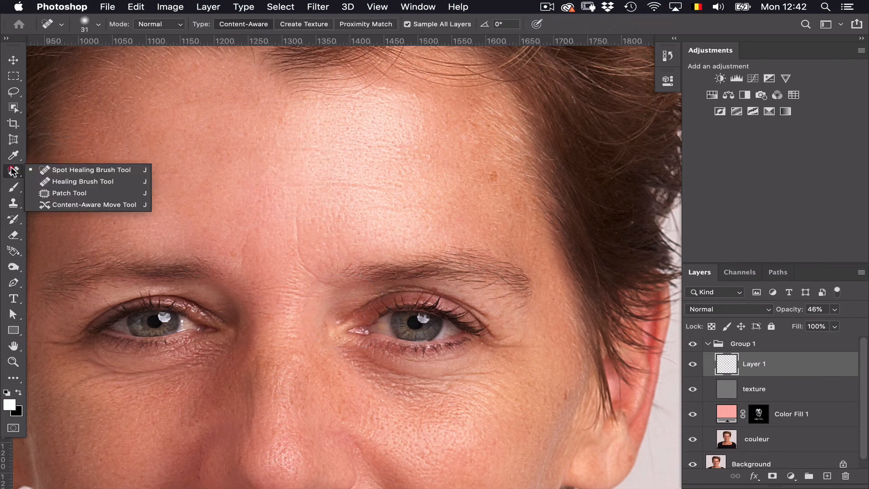
left_click(54, 191)
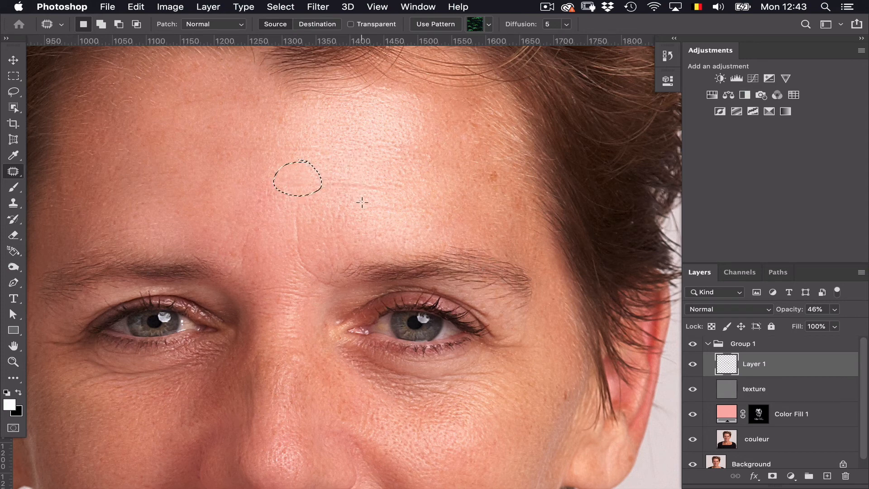
key("super+d")
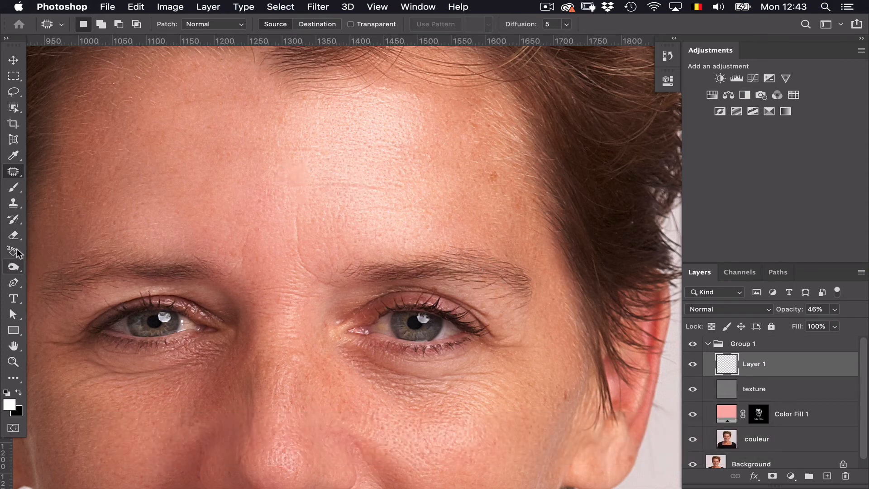
Set the Clone Stamp to sample All Layers and clone skin over the mid-forehead spot on Layer 1
left_click(14, 206)
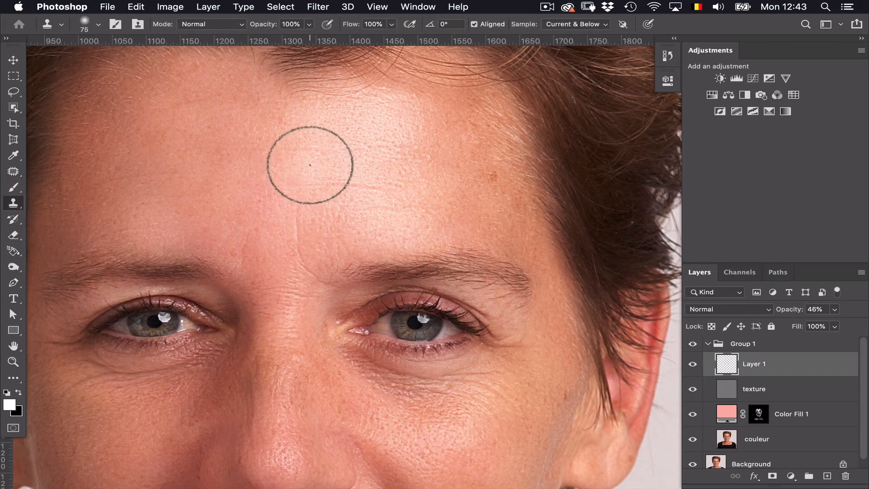
left_click(301, 172)
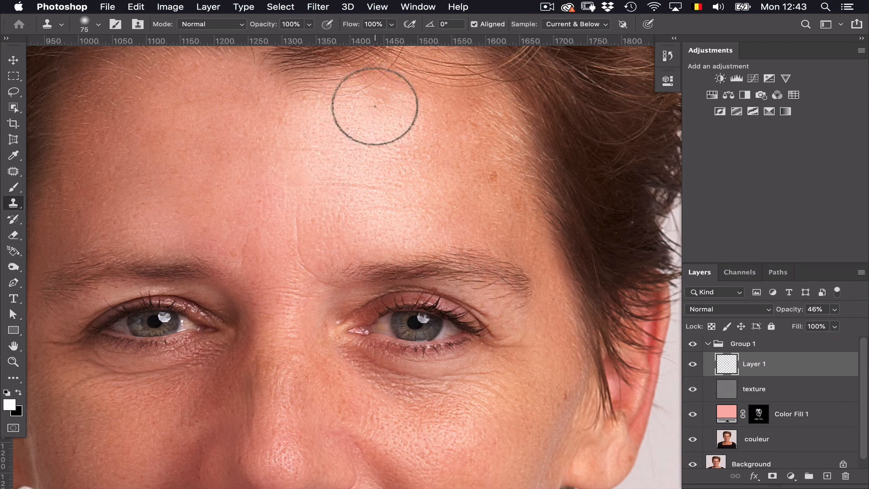
left_click(297, 173)
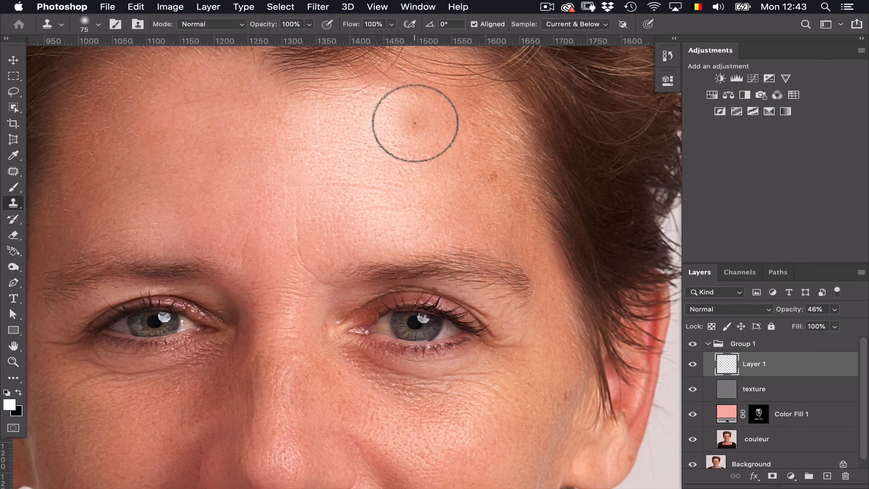
left_click(566, 24)
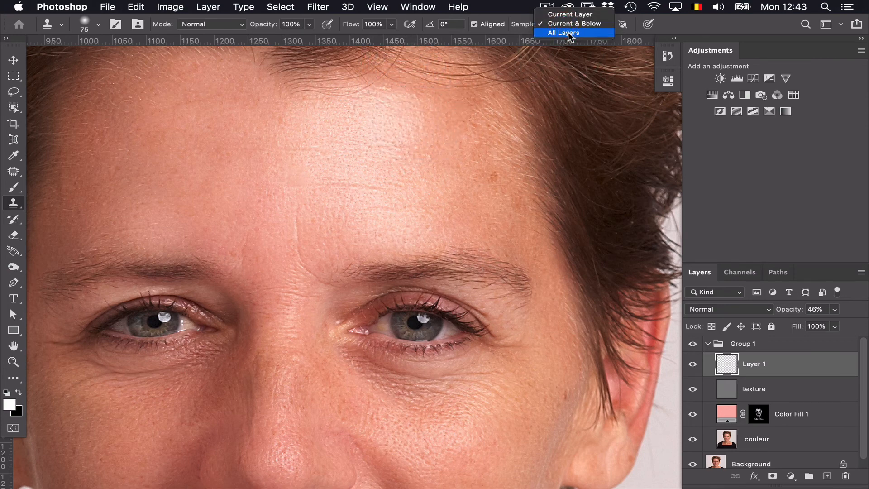
left_click(567, 33)
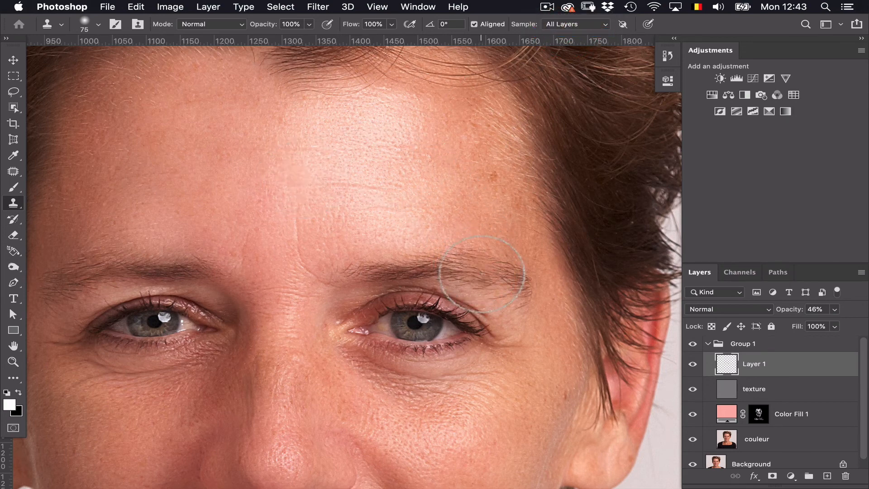
left_click(297, 174)
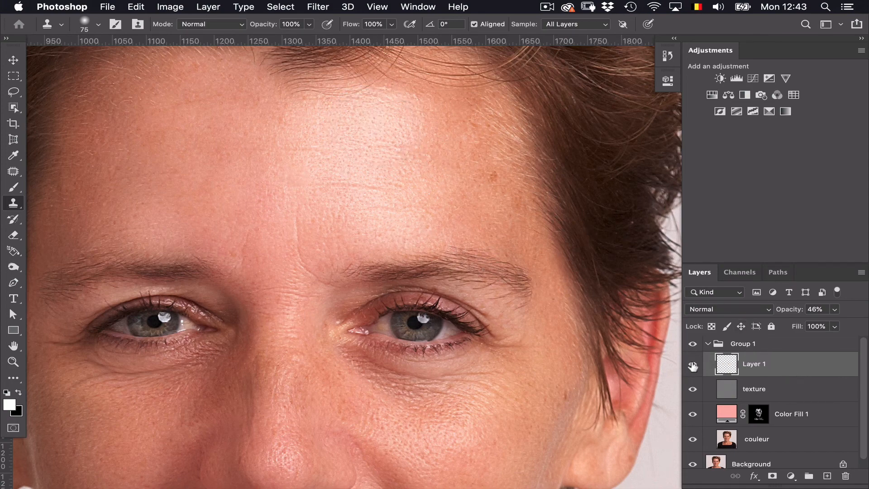
Compare the whole portrait with and without the Group 1 retouching
key("cmd+0")
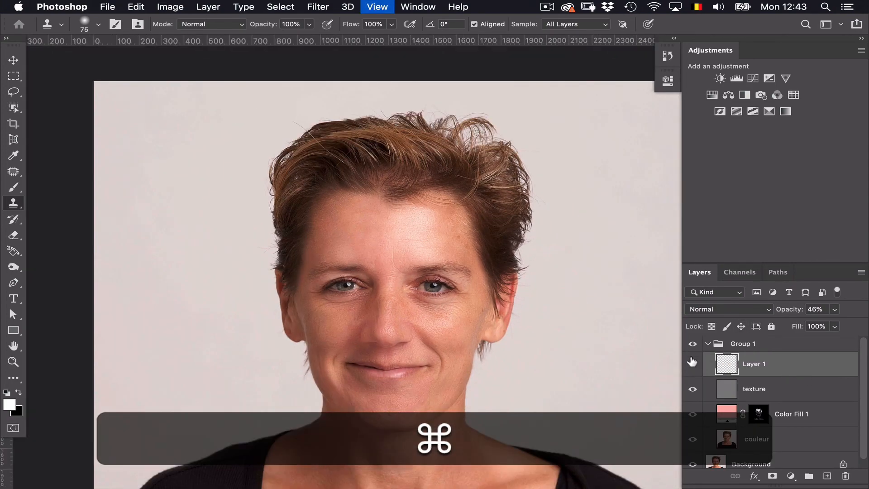
scroll(692, 360, "down", 1)
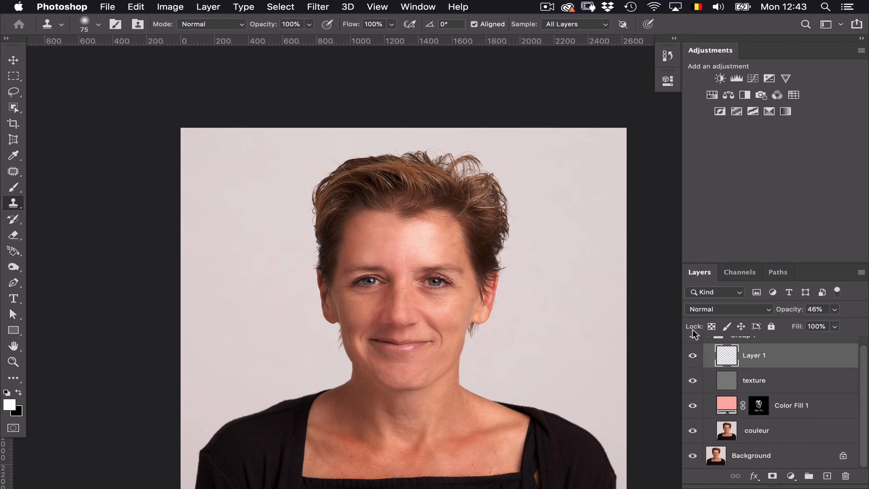
scroll(865, 353, "up", 1)
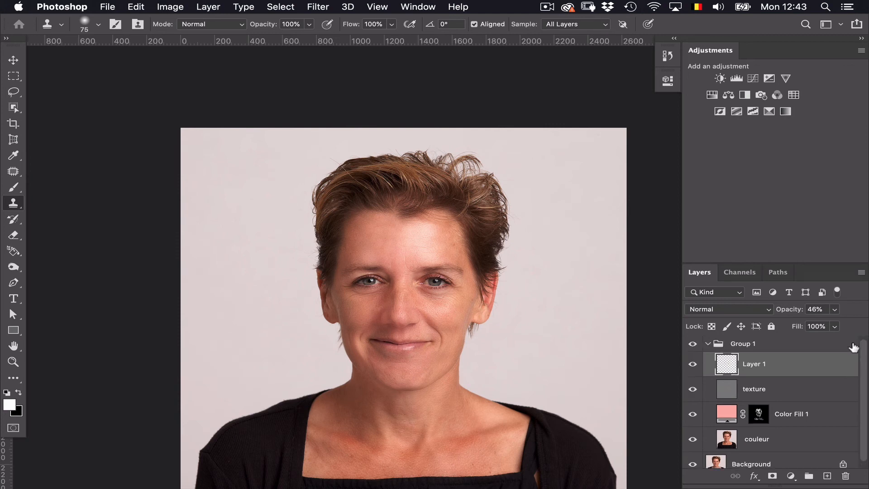
left_click(694, 344)
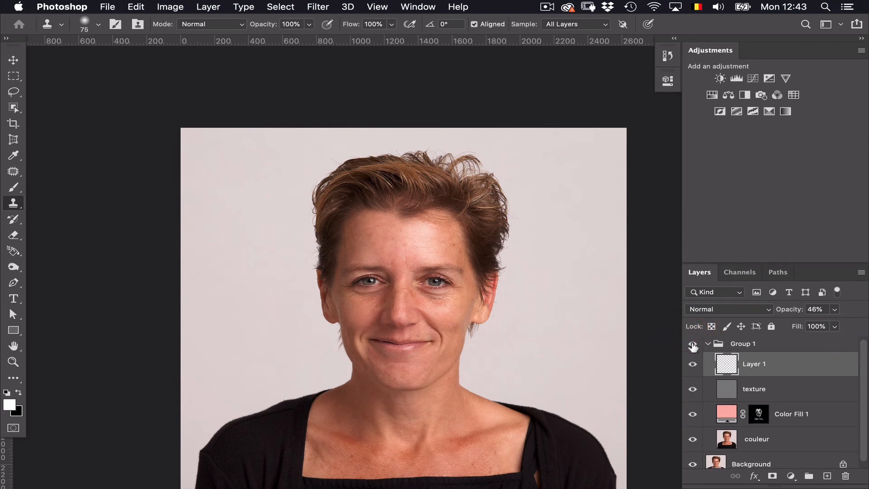
left_click(693, 345)
left_click(693, 346)
left_click(693, 346)
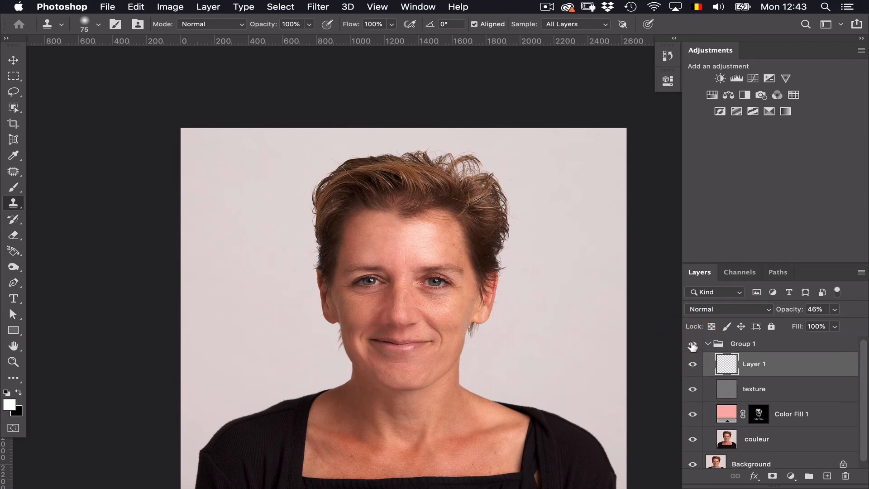
left_click(693, 346)
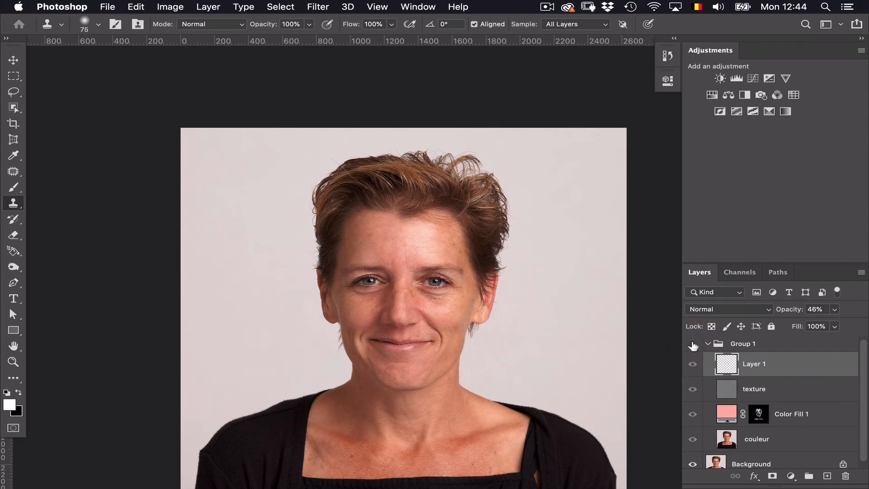
left_click(693, 346)
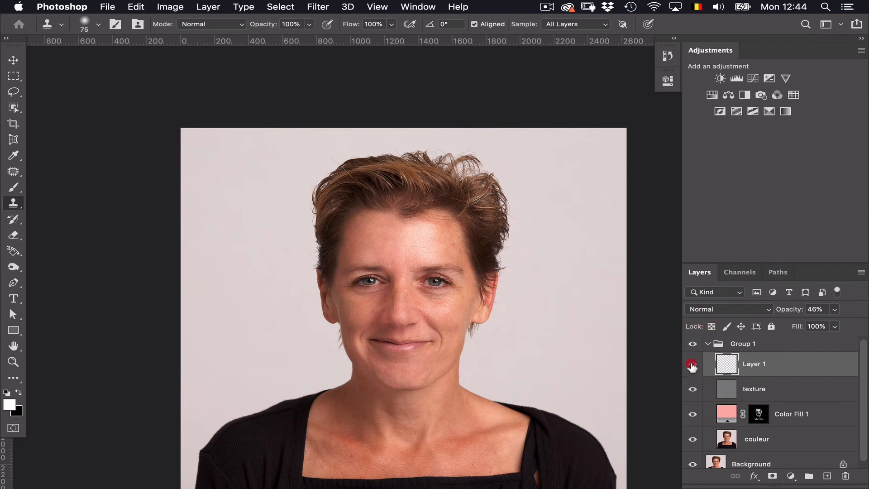
Check the Color Fill 1 layer's effect and lower its opacity to about 43%
left_click(705, 345)
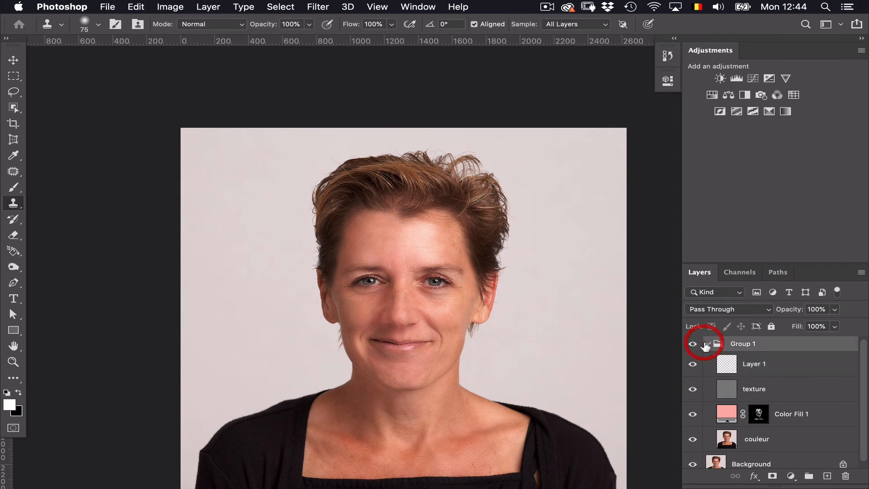
left_click(692, 414)
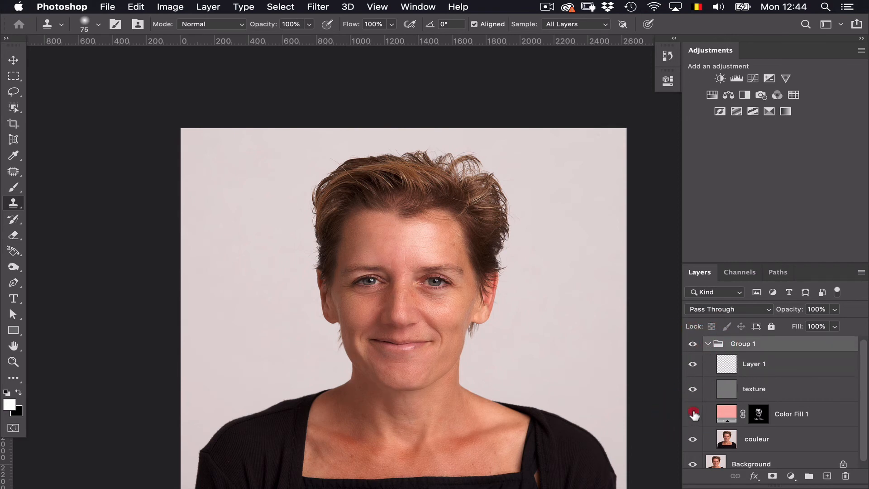
left_click(692, 415)
left_click(727, 415)
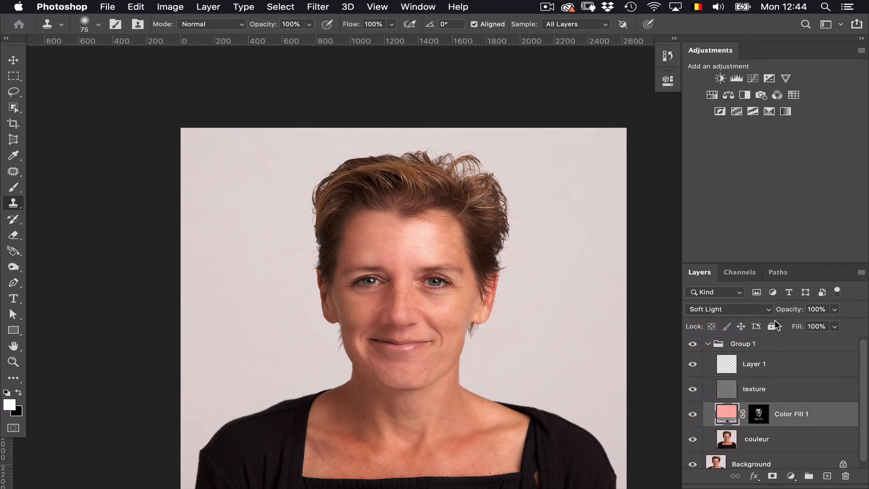
left_click_drag(792, 311, 783, 312)
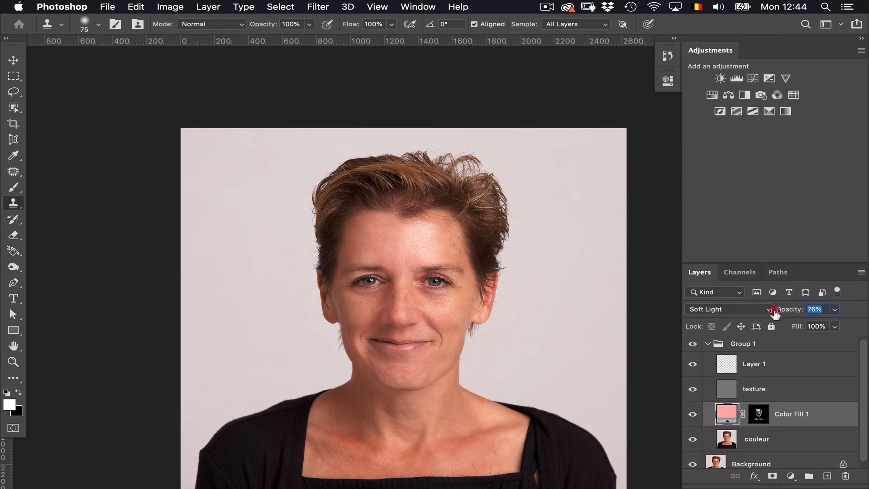
left_click(749, 309)
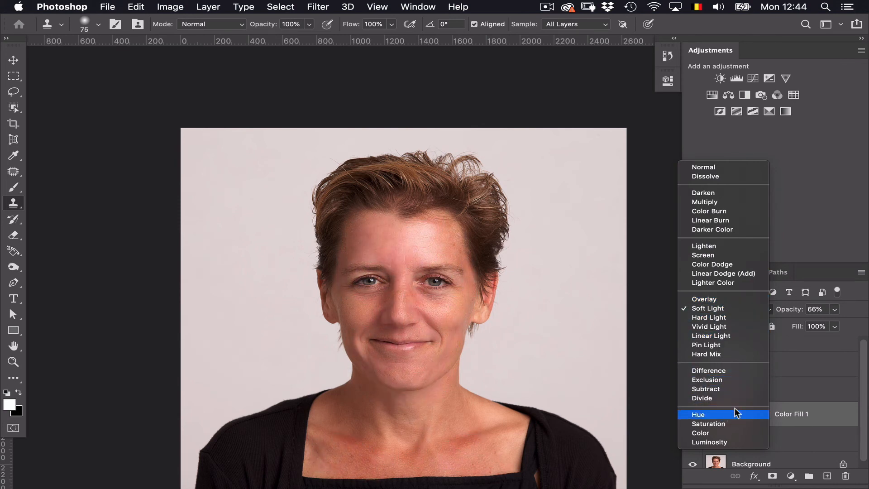
left_click(862, 367)
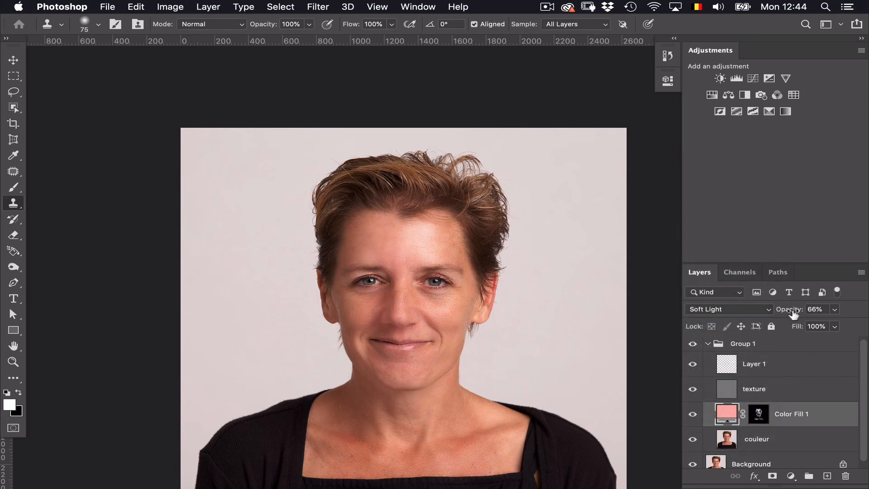
left_click_drag(793, 313, 786, 312)
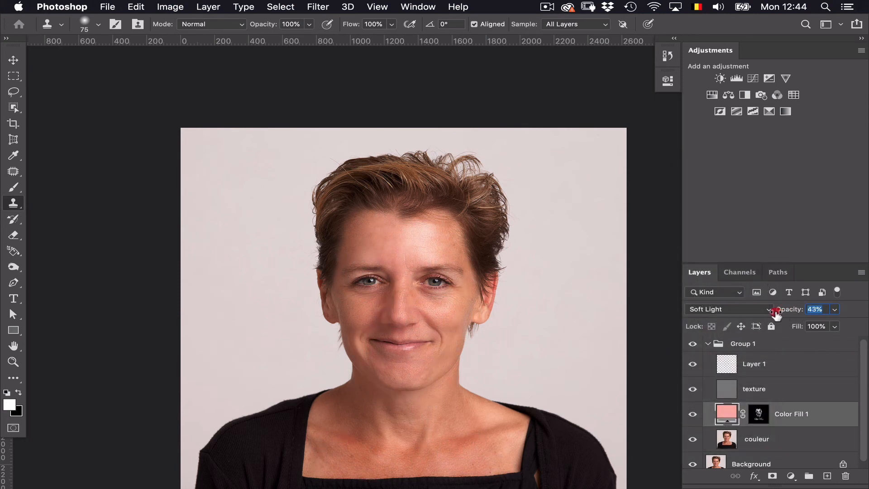
Adjust the opacity of Layer 1 to fine-tune how strongly the cloned skin shows
left_click(734, 387)
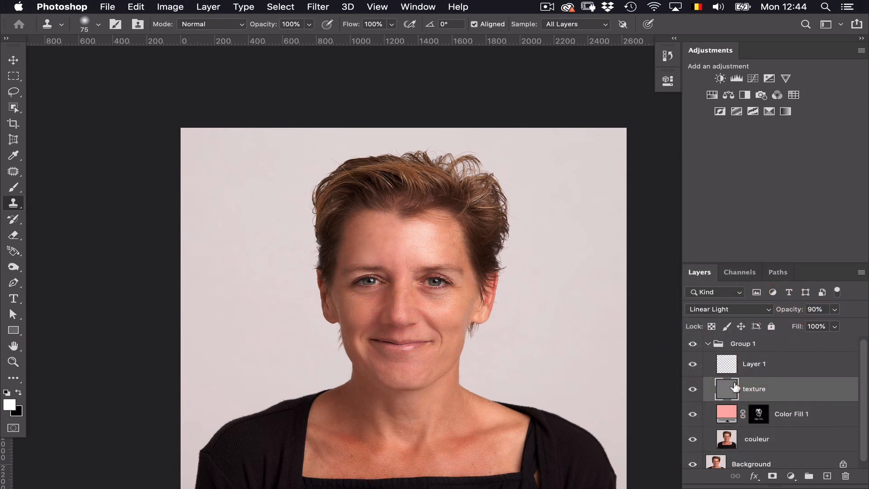
left_click(784, 367)
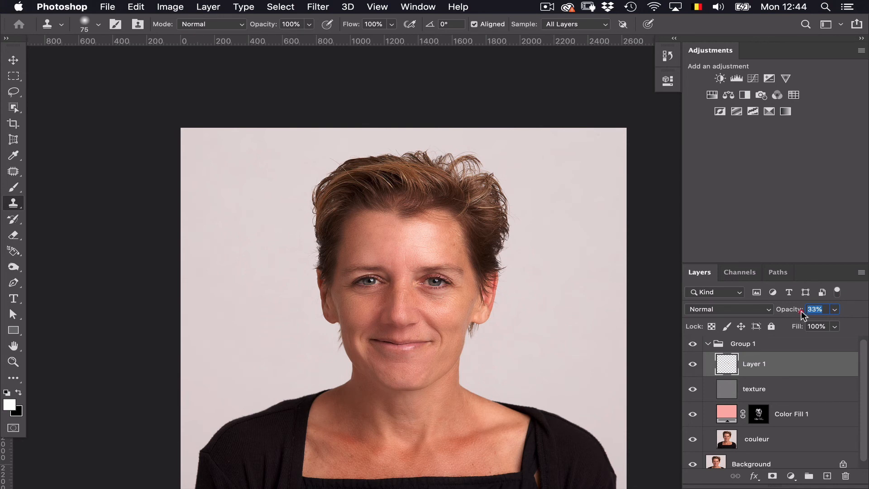
left_click_drag(801, 311, 848, 310)
left_click(777, 448)
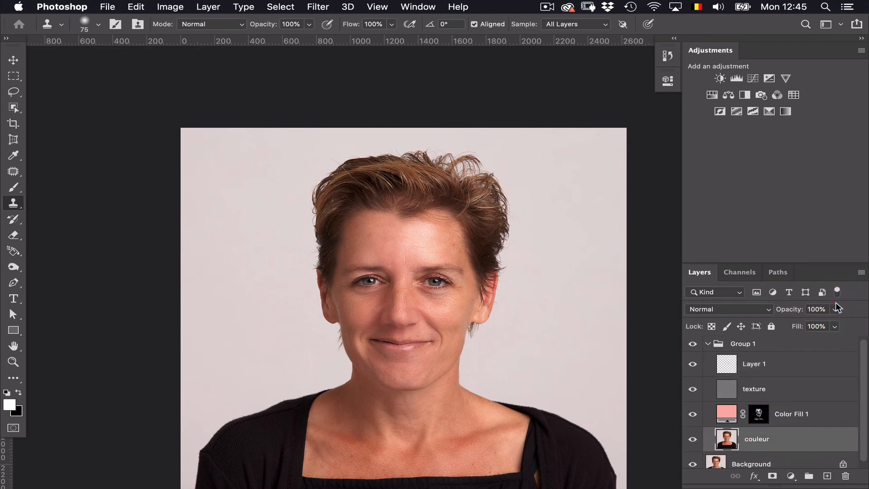
Collapse Group 1 and toggle its visibility to compare the retouched portrait with the original
left_click(705, 344)
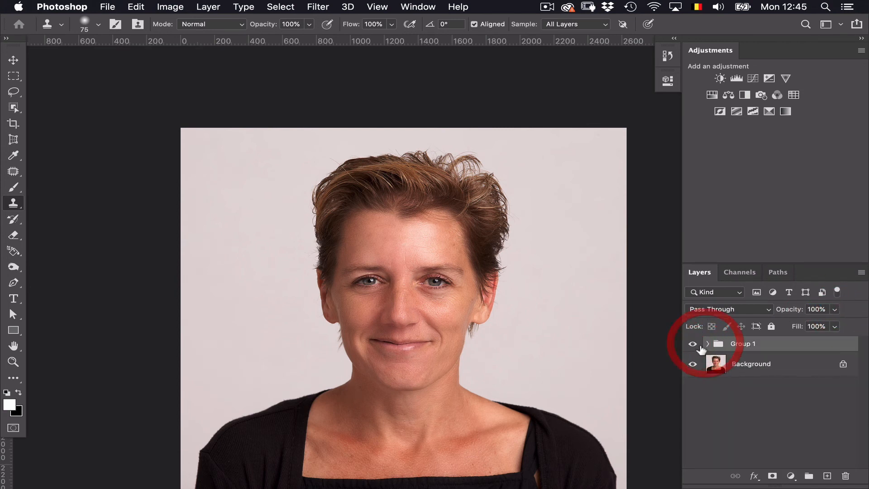
left_click(691, 342)
left_click(691, 342)
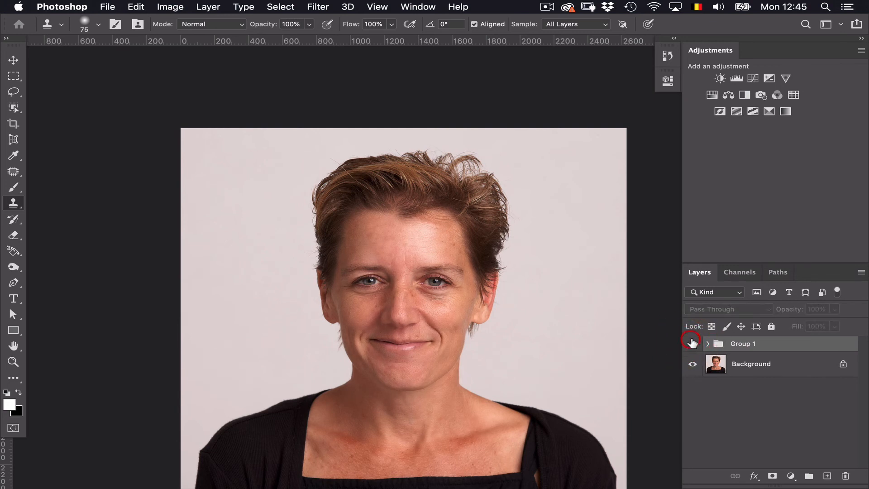
left_click(692, 343)
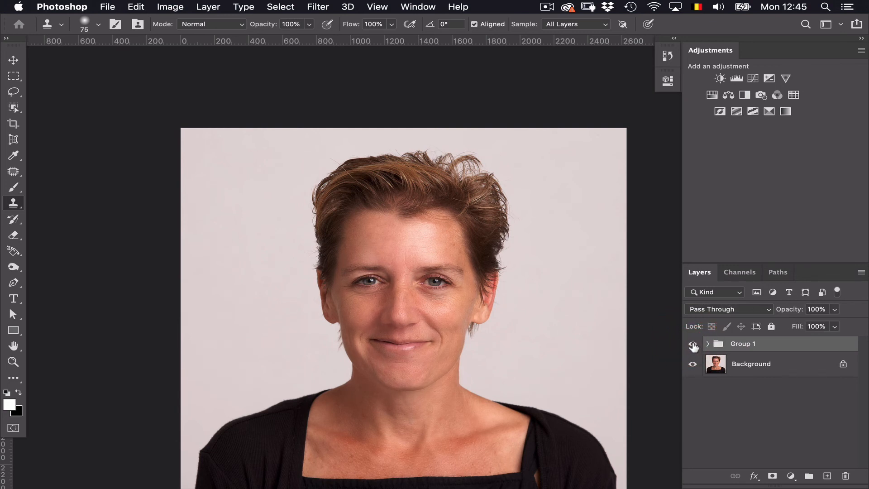
left_click(692, 345)
left_click(692, 344)
left_click(691, 343)
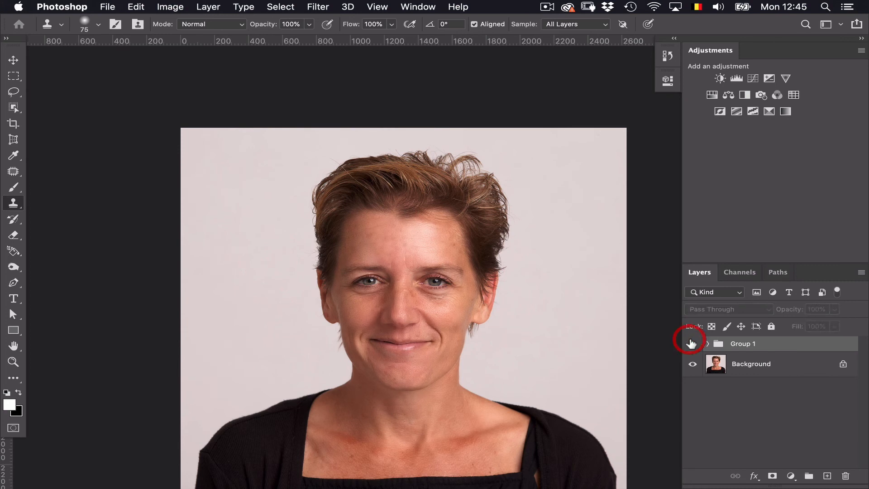
left_click(691, 343)
left_click(691, 344)
left_click(691, 343)
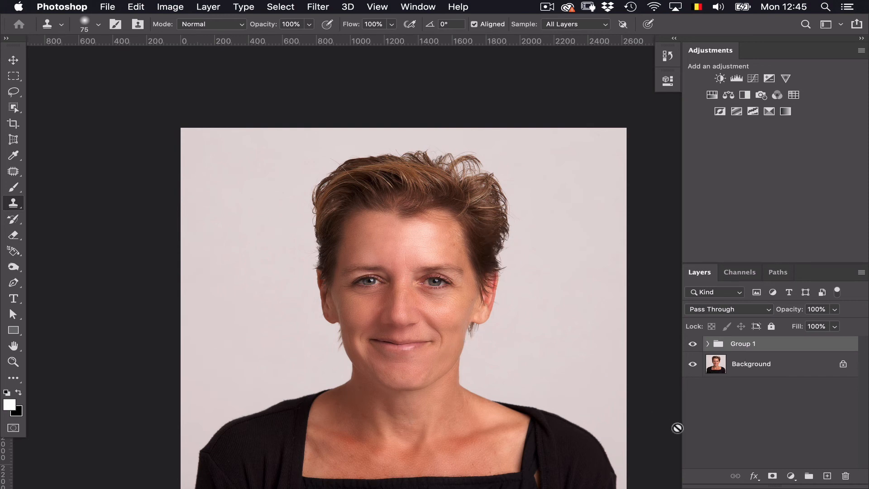
Add a layer mask to Group 1 and invert it to black to hide the whole retouch
left_click(772, 476)
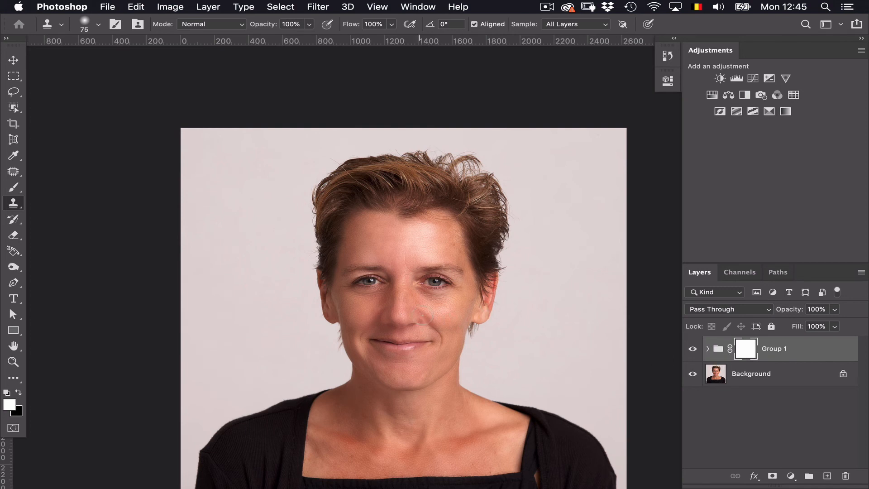
key("b")
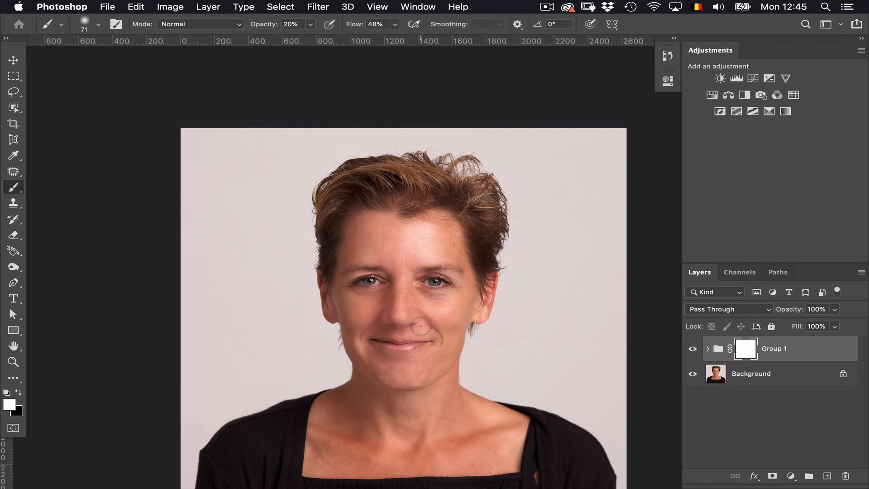
key("super+i")
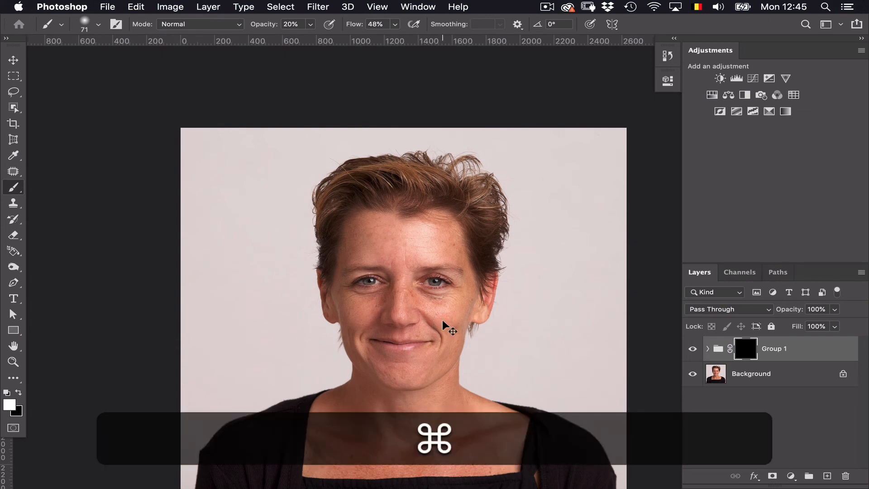
Paint white at 20% brush opacity on Group 1's mask over the nose, under-eye area, cheek and temple on the image's right side
key("super+plus")
key("super+plus")
scroll(443, 321, "down", 1)
scroll(443, 321, "down", 4)
scroll(443, 321, "right", 2)
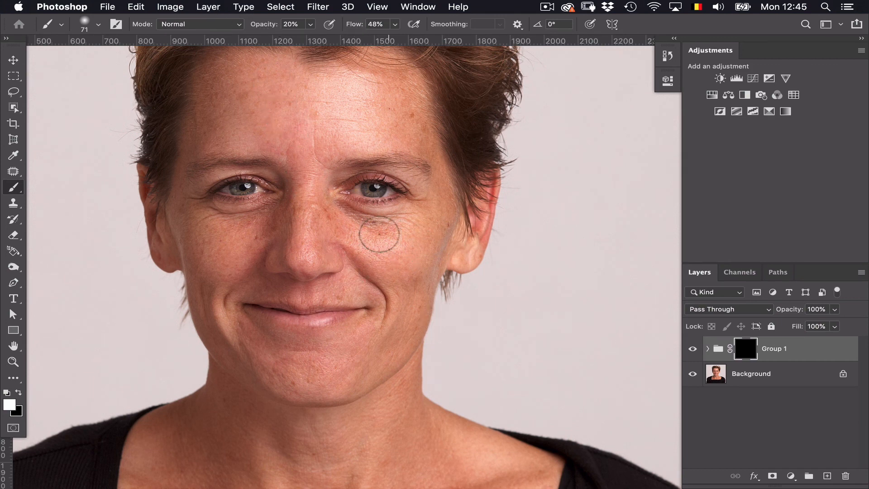
mouse_move(304, 191)
left_mouse_down()
mouse_move(296, 188)
mouse_move(277, 254)
mouse_move(324, 233)
mouse_move(327, 243)
mouse_move(327, 233)
left_mouse_up()
mouse_move(329, 198)
left_mouse_down()
mouse_move(341, 252)
mouse_move(339, 243)
mouse_move(382, 295)
mouse_move(390, 287)
left_mouse_up()
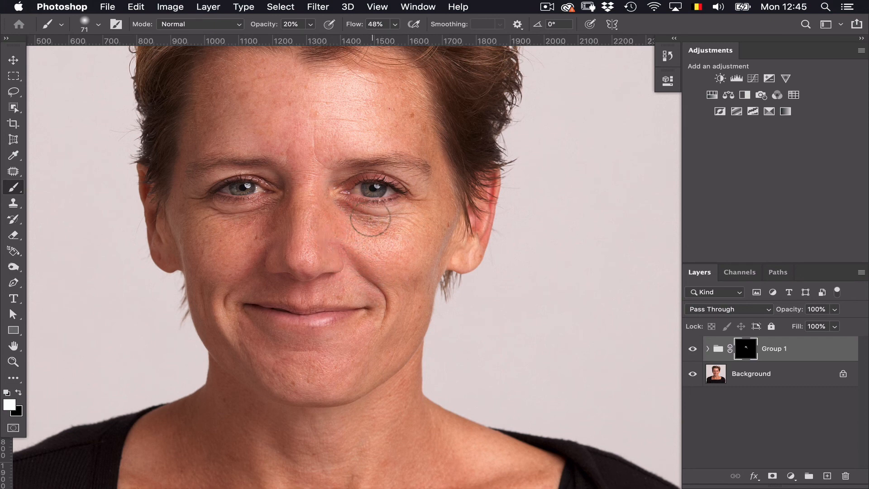
mouse_move(353, 215)
left_mouse_down()
mouse_move(393, 239)
mouse_move(386, 218)
mouse_move(253, 217)
mouse_move(251, 252)
mouse_move(213, 220)
mouse_move(292, 197)
mouse_move(263, 239)
mouse_move(271, 283)
mouse_move(343, 280)
mouse_move(336, 298)
mouse_move(370, 307)
mouse_move(363, 327)
mouse_move(385, 330)
mouse_move(422, 303)
mouse_move(400, 272)
left_mouse_up()
left_click_drag(444, 211, 446, 178)
mouse_move(422, 110)
left_mouse_down()
mouse_move(416, 132)
mouse_move(427, 153)
mouse_move(426, 134)
mouse_move(393, 185)
left_mouse_up()
mouse_move(407, 226)
left_mouse_down()
mouse_move(377, 247)
mouse_move(336, 245)
left_mouse_up()
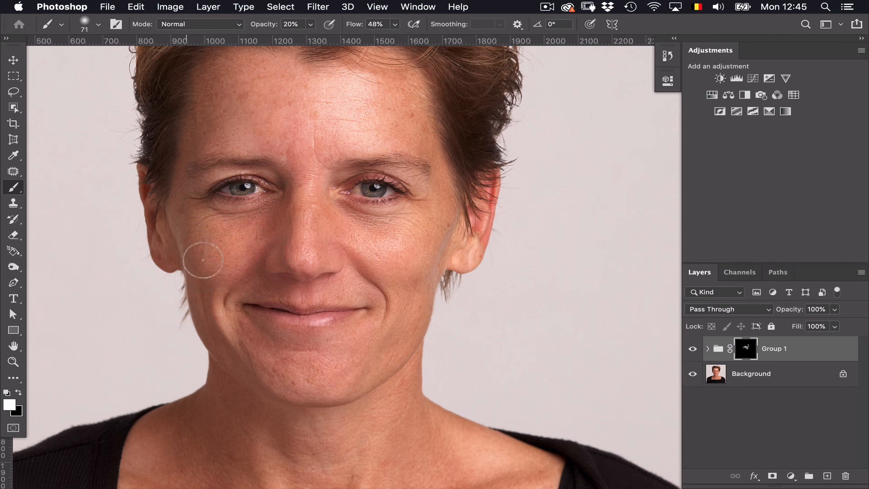
Paint the Group 1 mask white over the image's left cheek, the chin, the forehead and the jaw to reveal the retouch there
mouse_move(249, 251)
left_mouse_down()
mouse_move(356, 293)
mouse_move(292, 294)
mouse_move(382, 291)
mouse_move(367, 330)
mouse_move(319, 377)
mouse_move(299, 368)
mouse_move(308, 393)
left_mouse_up()
left_click_drag(272, 369, 288, 383)
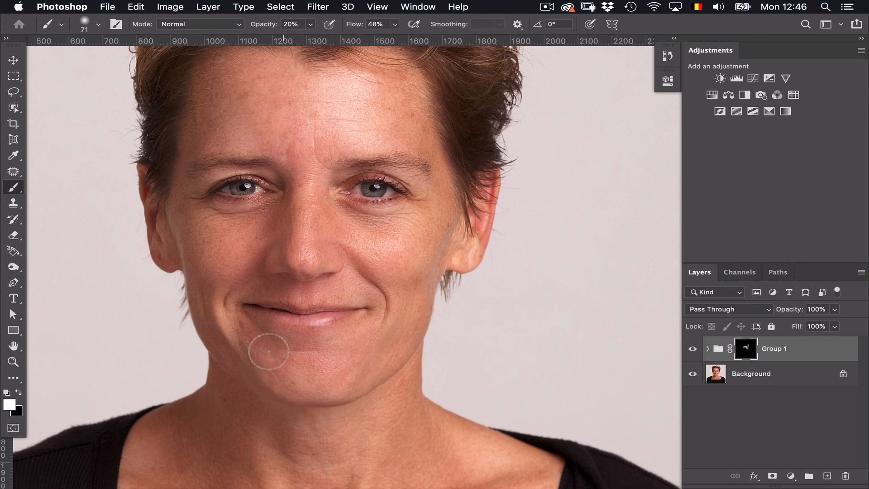
mouse_move(248, 355)
left_mouse_down()
mouse_move(224, 330)
mouse_move(212, 278)
mouse_move(175, 266)
mouse_move(209, 250)
mouse_move(203, 261)
mouse_move(237, 355)
mouse_move(286, 376)
left_mouse_up()
mouse_move(254, 103)
left_mouse_down()
mouse_move(288, 133)
mouse_move(296, 184)
mouse_move(300, 131)
mouse_move(278, 86)
mouse_move(303, 68)
mouse_move(341, 69)
mouse_move(223, 121)
mouse_move(291, 157)
mouse_move(343, 83)
mouse_move(354, 96)
mouse_move(405, 89)
mouse_move(444, 159)
mouse_move(446, 182)
left_mouse_up()
mouse_move(305, 157)
left_mouse_down()
mouse_move(358, 142)
mouse_move(310, 188)
mouse_move(330, 171)
mouse_move(306, 160)
mouse_move(182, 198)
mouse_move(278, 131)
mouse_move(282, 142)
left_mouse_up()
left_click_drag(267, 77, 317, 69)
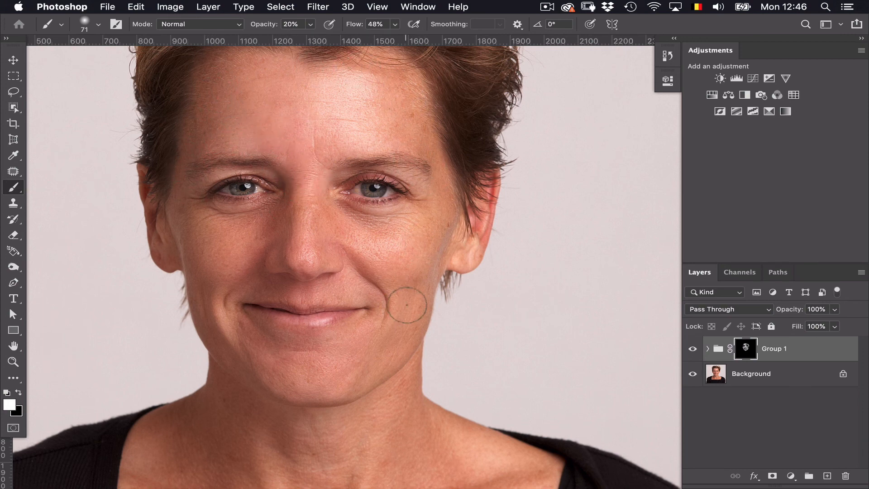
mouse_move(398, 358)
left_mouse_down()
mouse_move(397, 309)
mouse_move(375, 287)
left_mouse_up()
Paint white on the Group 1 mask across the neck, shoulders and chest above the neckline
scroll(378, 287, "down", 10)
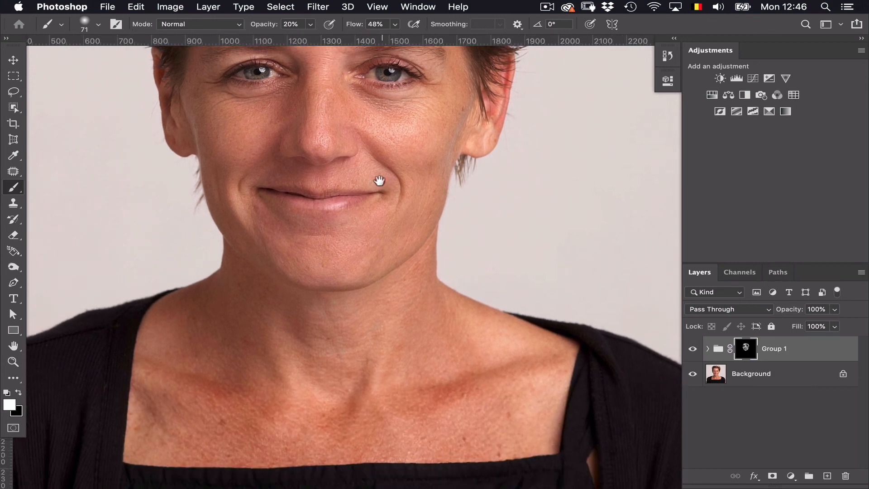
mouse_move(275, 348)
left_mouse_down()
mouse_move(232, 355)
mouse_move(140, 314)
mouse_move(150, 355)
mouse_move(191, 338)
left_mouse_up()
left_click_drag(290, 362, 247, 370)
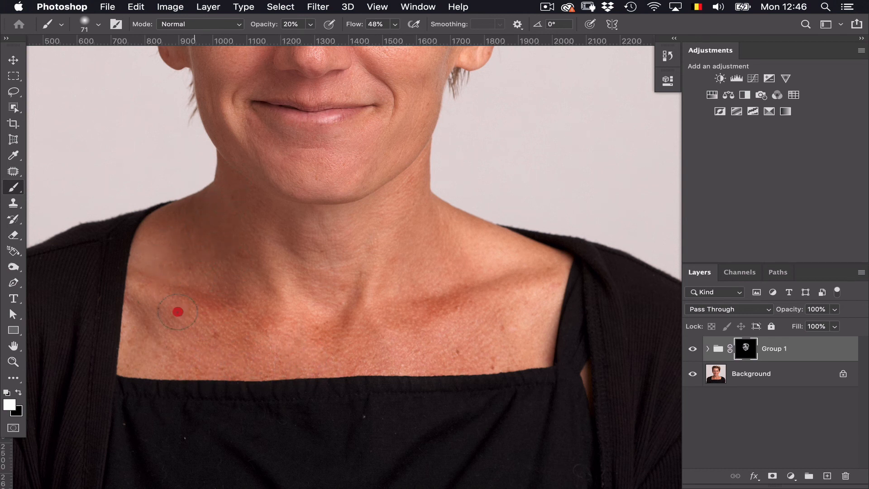
mouse_move(222, 293)
left_mouse_down()
mouse_move(297, 317)
mouse_move(409, 321)
mouse_move(352, 334)
mouse_move(408, 351)
mouse_move(422, 368)
mouse_move(445, 364)
mouse_move(359, 359)
mouse_move(410, 354)
mouse_move(383, 368)
mouse_move(379, 322)
mouse_move(405, 306)
mouse_move(342, 335)
left_mouse_up()
mouse_move(332, 337)
left_mouse_down()
mouse_move(374, 233)
mouse_move(333, 266)
mouse_move(390, 212)
left_mouse_up()
mouse_move(415, 250)
left_mouse_down()
mouse_move(434, 263)
mouse_move(431, 332)
mouse_move(448, 312)
left_mouse_up()
mouse_move(493, 349)
left_mouse_down()
mouse_move(463, 357)
mouse_move(466, 240)
mouse_move(508, 247)
mouse_move(405, 213)
left_mouse_up()
mouse_move(482, 263)
left_mouse_down()
mouse_move(494, 288)
mouse_move(398, 335)
mouse_move(490, 348)
mouse_move(517, 329)
mouse_move(507, 374)
left_mouse_up()
mouse_move(464, 348)
left_mouse_down()
mouse_move(423, 304)
mouse_move(353, 312)
mouse_move(269, 345)
left_mouse_up()
mouse_move(337, 355)
left_mouse_down()
mouse_move(366, 358)
mouse_move(286, 374)
mouse_move(291, 363)
mouse_move(242, 366)
mouse_move(221, 351)
mouse_move(243, 339)
mouse_move(203, 353)
mouse_move(255, 334)
mouse_move(193, 300)
mouse_move(231, 157)
mouse_move(360, 242)
left_mouse_up()
Build up the white on the Group 1 mask over the face, including the area between the eyebrows and the forehead
mouse_move(382, 155)
left_mouse_down()
mouse_move(365, 181)
mouse_move(343, 151)
left_mouse_up()
left_click_drag(252, 112, 259, 135)
mouse_move(427, 89)
left_mouse_down()
mouse_move(419, 178)
mouse_move(465, 241)
mouse_move(432, 251)
mouse_move(459, 247)
left_mouse_up()
left_click_drag(408, 197, 474, 296)
mouse_move(521, 169)
left_mouse_down()
mouse_move(508, 184)
mouse_move(515, 196)
left_mouse_up()
left_click(413, 217)
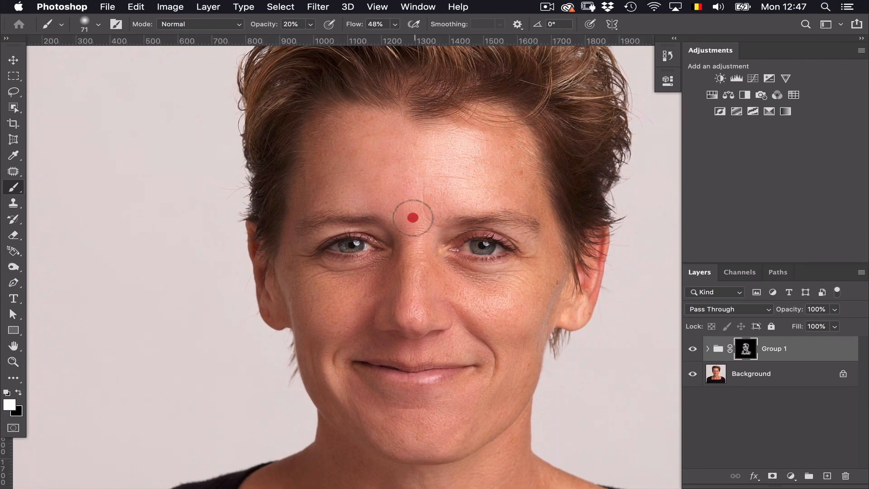
left_click_drag(361, 132, 320, 155)
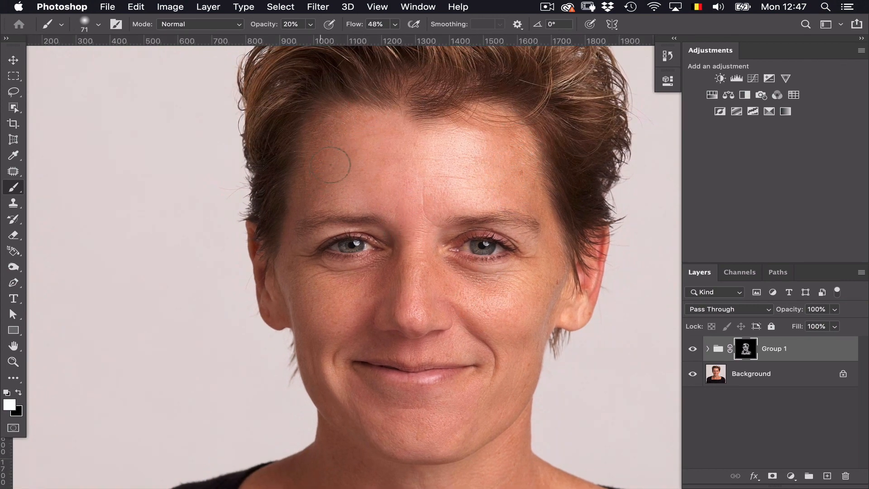
Toggle Group 1's visibility repeatedly to compare the face up close with and without the masked retouch
left_click(692, 349)
left_click(693, 349)
left_click(692, 349)
left_click(693, 349)
left_click(691, 348)
left_click(692, 349)
left_click(692, 349)
left_click(692, 348)
left_click(692, 349)
left_click(691, 349)
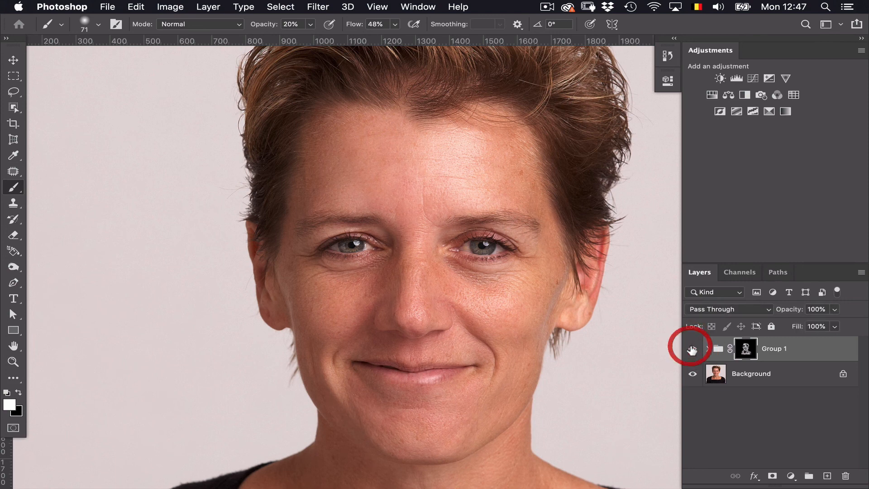
left_click(691, 348)
left_click(692, 348)
Compare the whole portrait before and after the retouch by switching Group 1 off and on
key("super+minus")
key("super+minus")
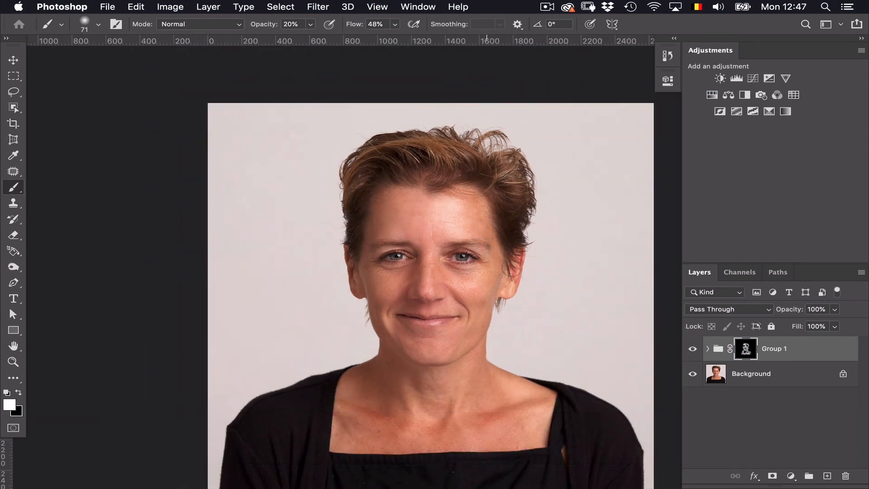
left_click(693, 349)
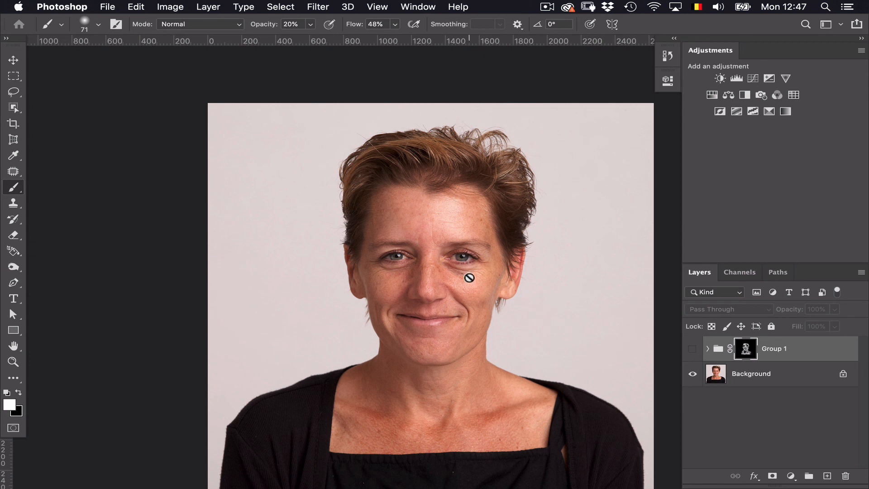
left_click(690, 348)
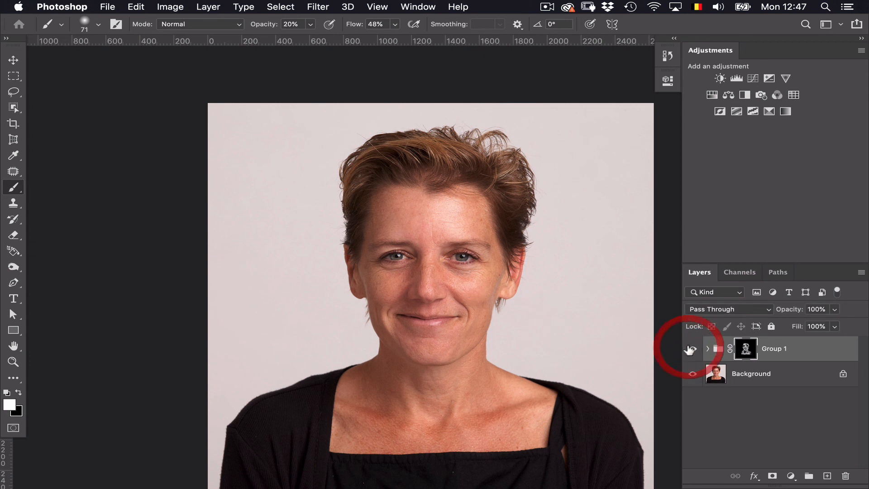
left_click(689, 349)
left_click(689, 349)
left_click(689, 349)
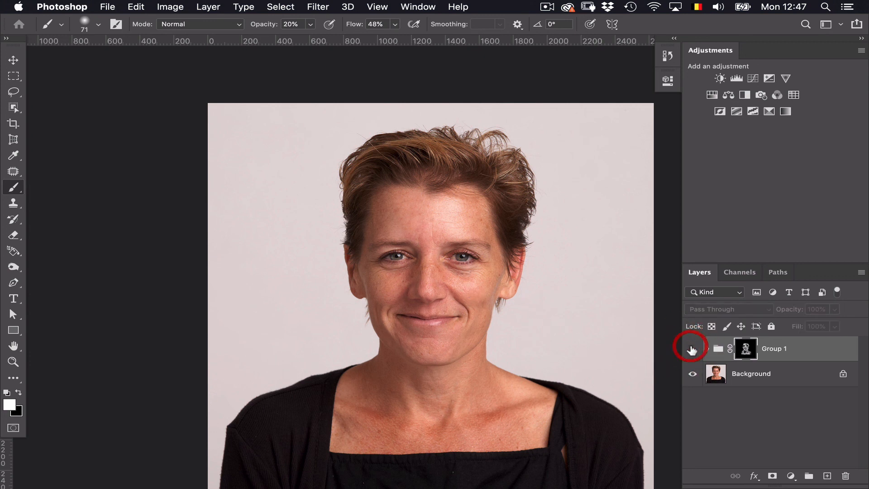
left_click(689, 349)
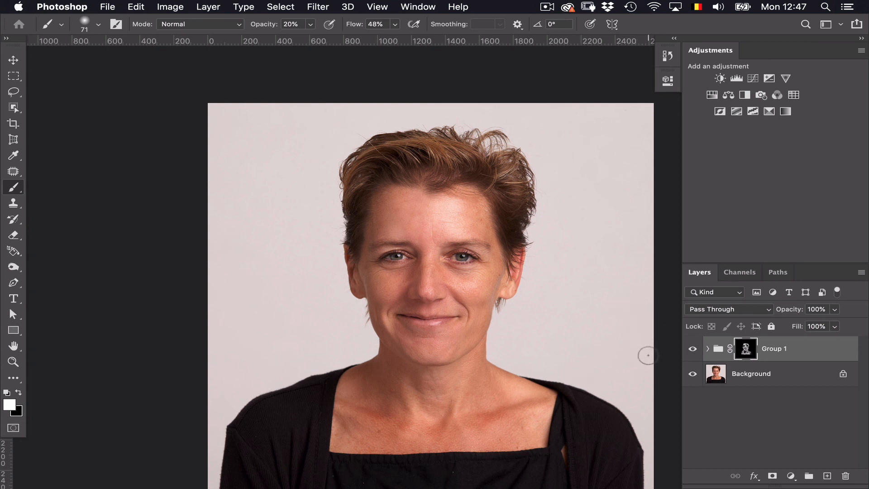
left_click(692, 350)
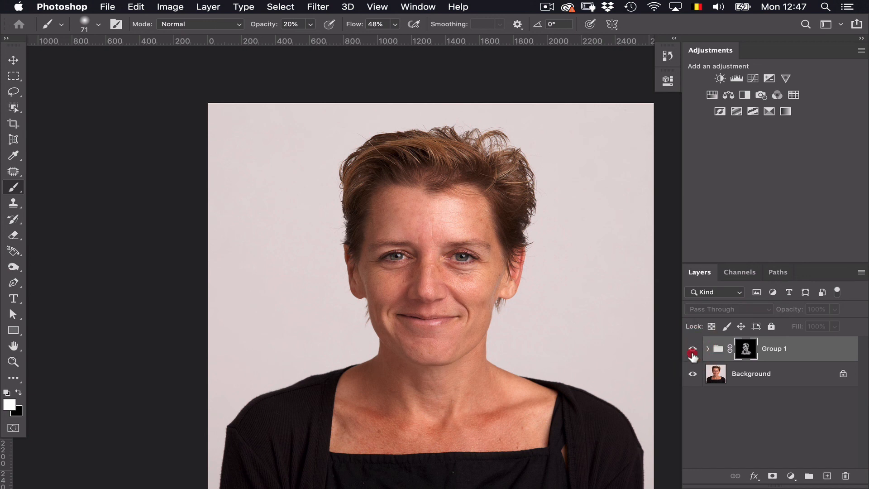
left_click(692, 349)
left_click(690, 348)
left_click(690, 348)
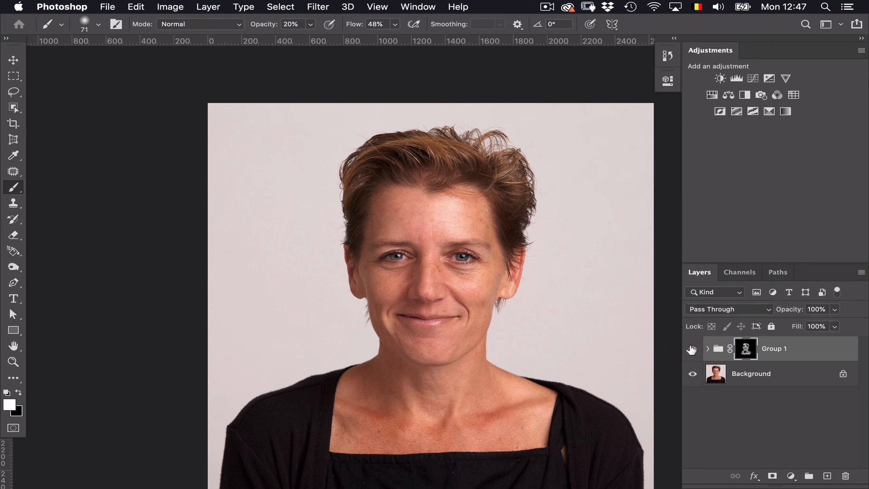
Expand Group 1 to review its texture and couleur layers, and toggle Color Fill 1 to check its effect on the skin
left_click(708, 348)
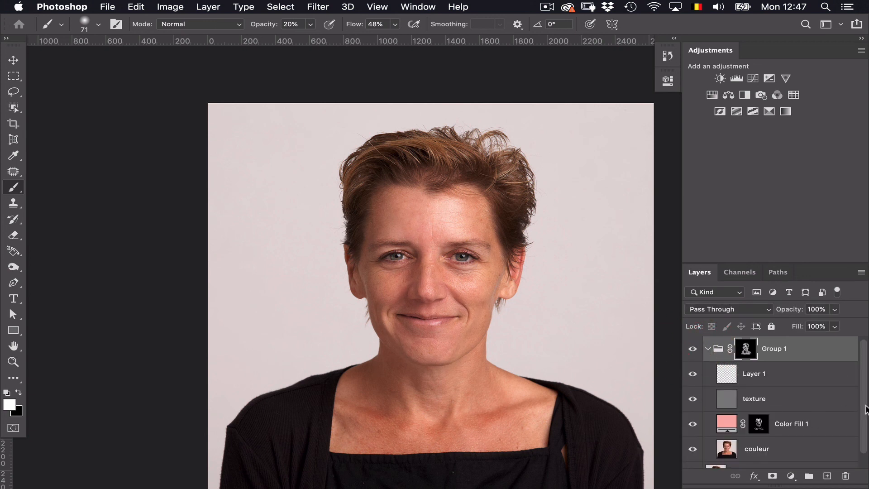
scroll(865, 410, "down", 1)
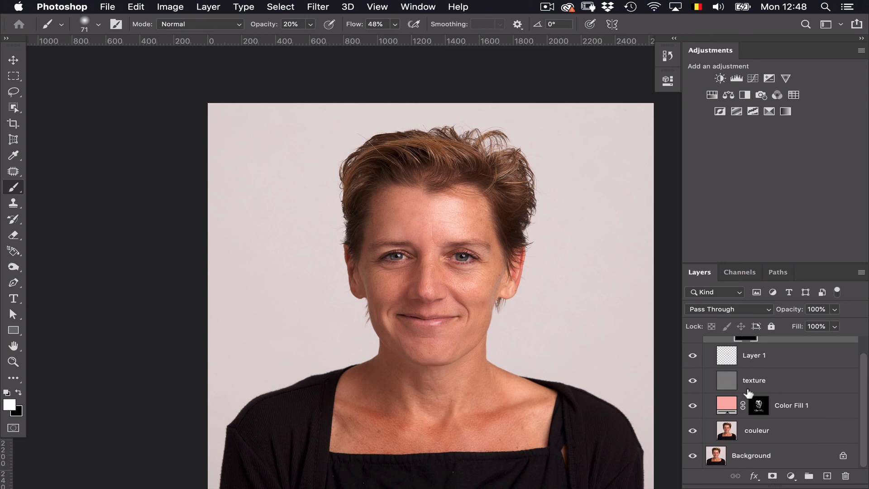
left_click(774, 383)
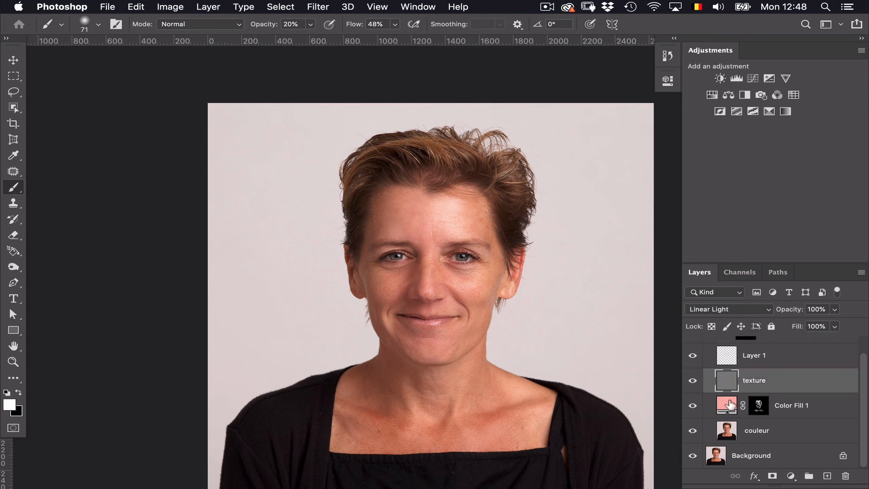
left_click(762, 434)
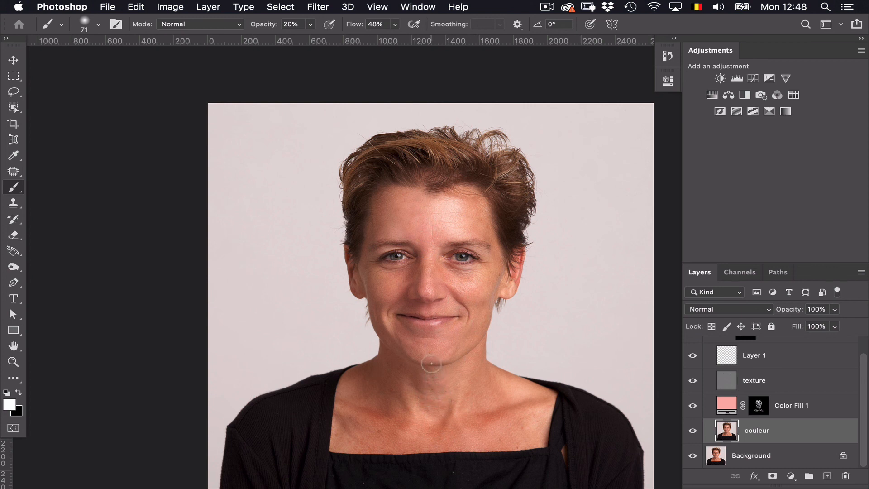
left_click(440, 324)
left_click(692, 405)
left_click(690, 405)
left_click(690, 406)
Try red, salmon and brown shades as the fill colour of the Color Fill 1 layer
double_click(724, 406)
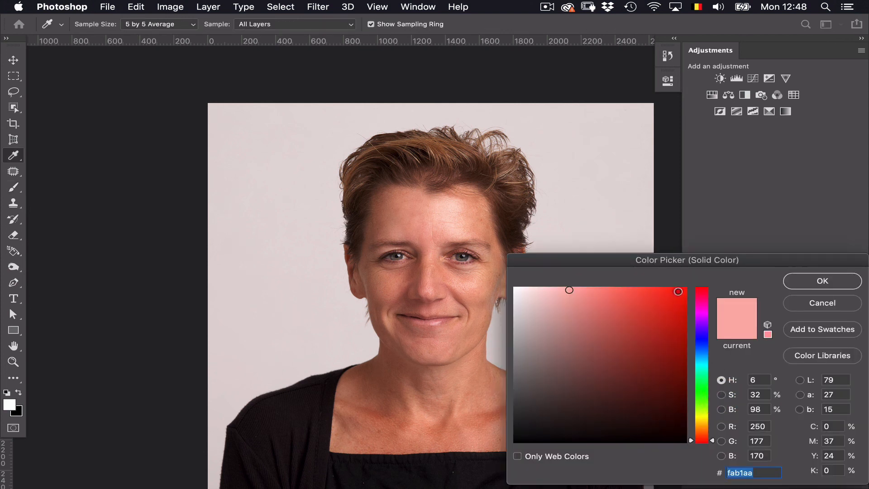
left_click(678, 291)
left_click(669, 325)
left_click(630, 344)
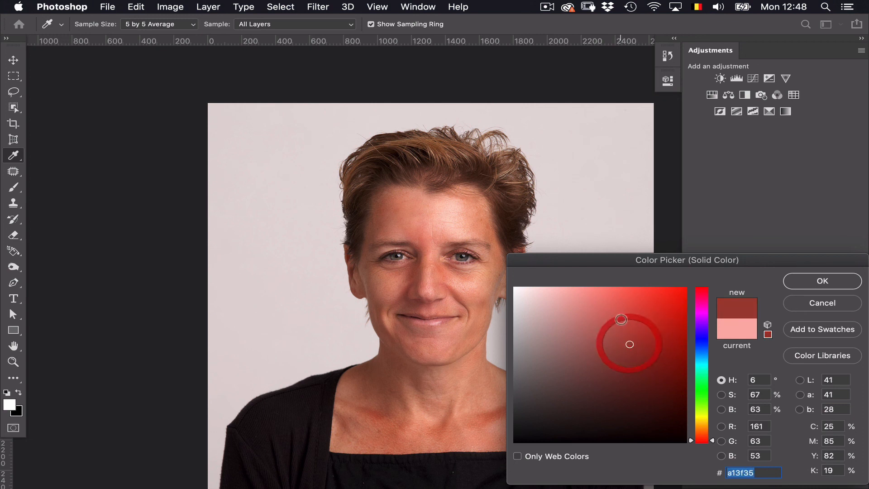
left_click(614, 313)
left_click(607, 297)
left_click(594, 291)
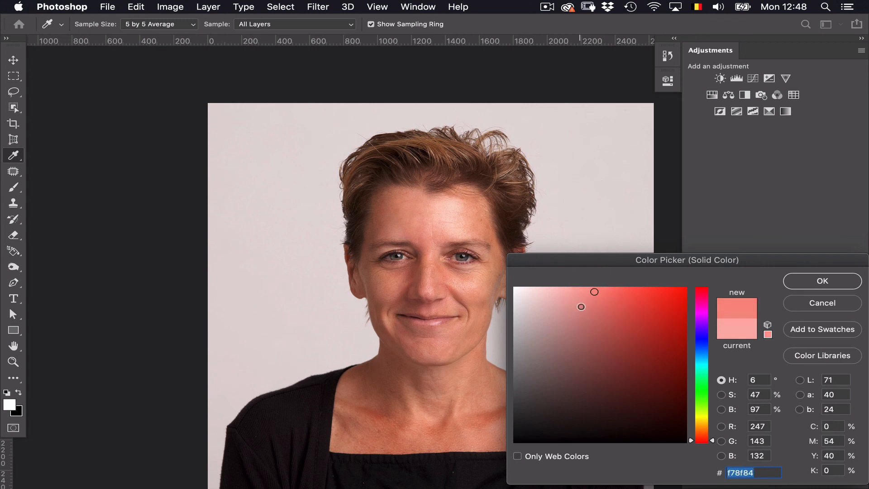
left_click(581, 307)
left_click(585, 325)
left_click(579, 349)
left_click(570, 374)
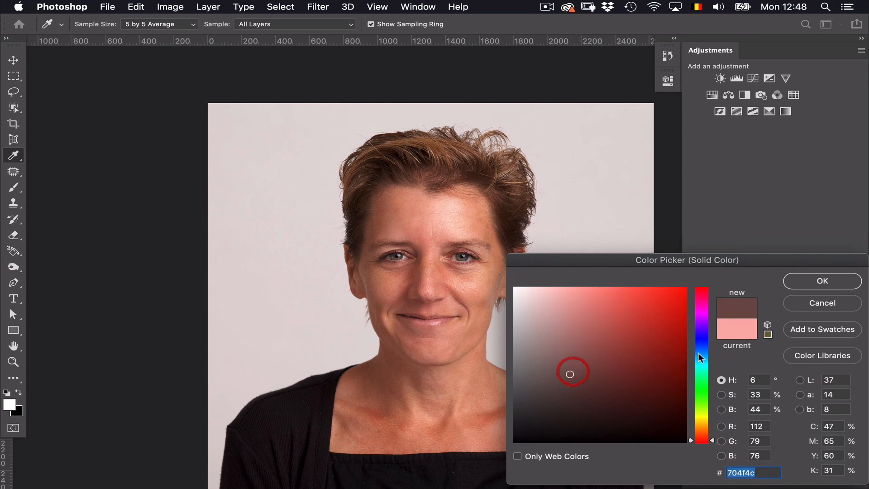
Try blue tones for the Color Fill 1 layer and discard the colour change
left_click(701, 335)
left_click(617, 319)
left_click(657, 296)
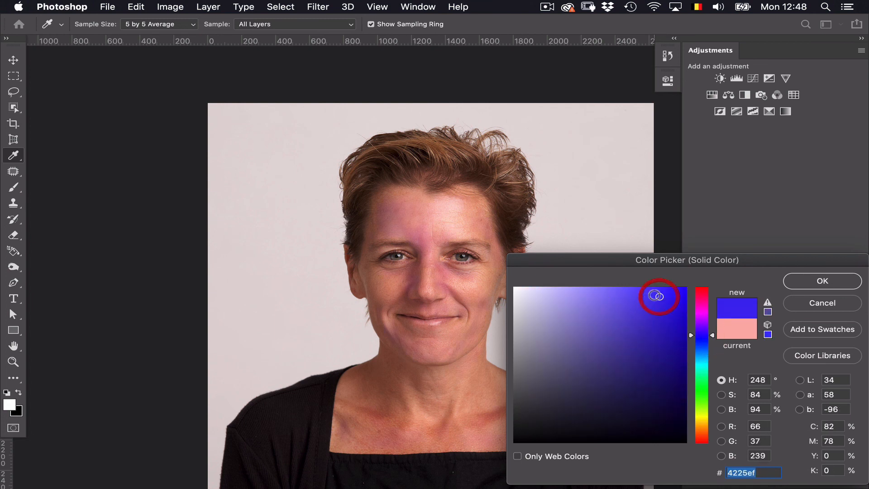
left_click(563, 310)
left_click(793, 302)
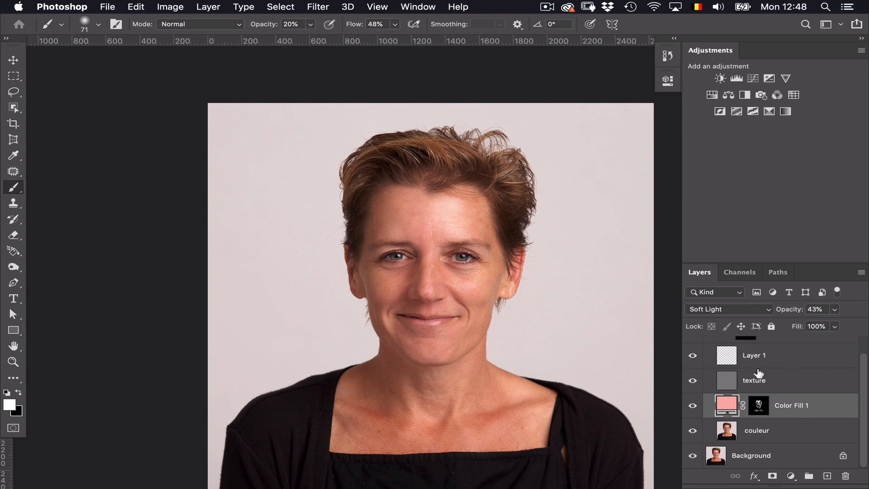
Toggle Layer 1 to check the cloned skin, and collapse Group 1 to compare the portrait with and without the group
left_click(727, 357)
left_click(691, 357)
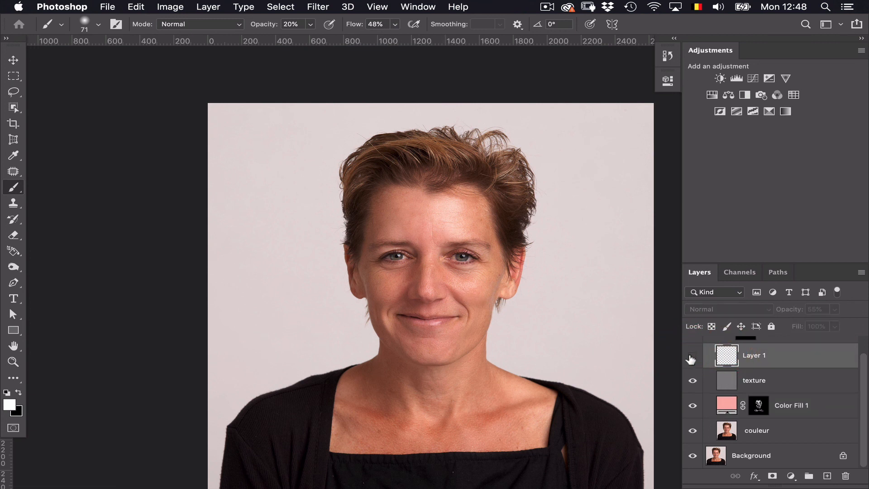
left_click(691, 359)
left_click_drag(863, 357, 858, 346)
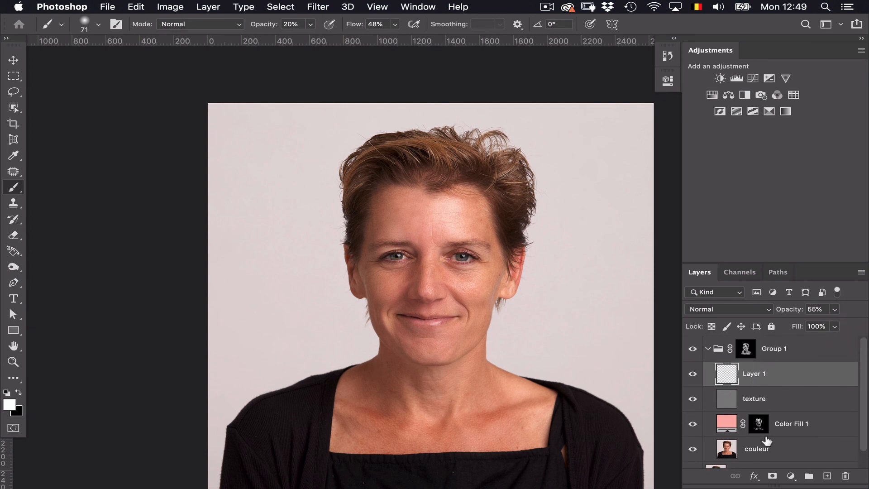
left_click(709, 349)
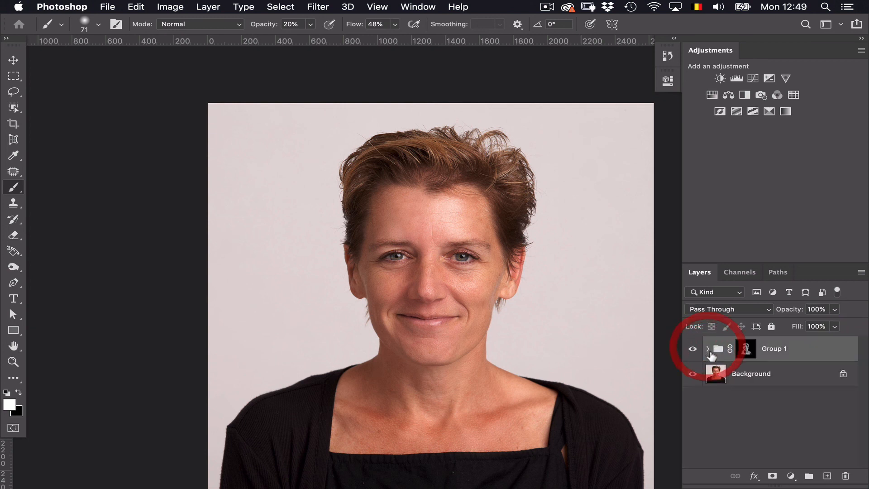
left_click(691, 347)
left_click(691, 345)
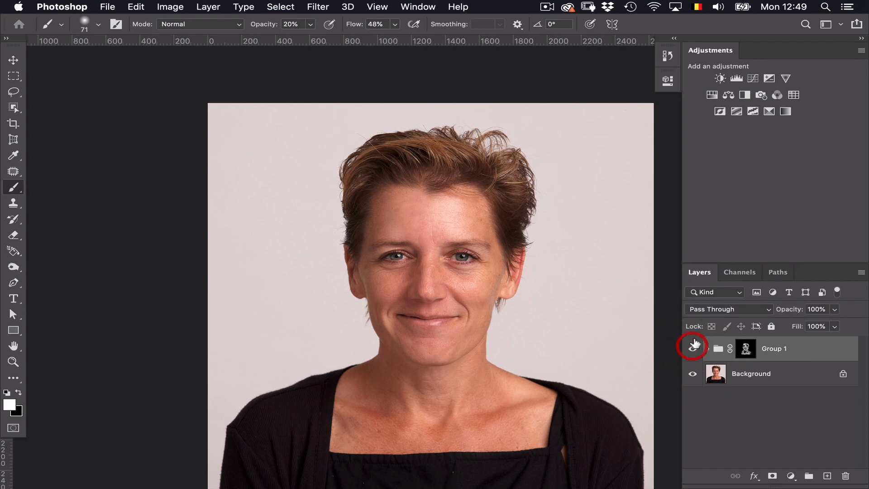
Display Group 1's layer mask on its own, try its density, feather it by 52,6 px, and return to the portrait view
left_click(745, 350, "super")
left_click(747, 350, "alt+super")
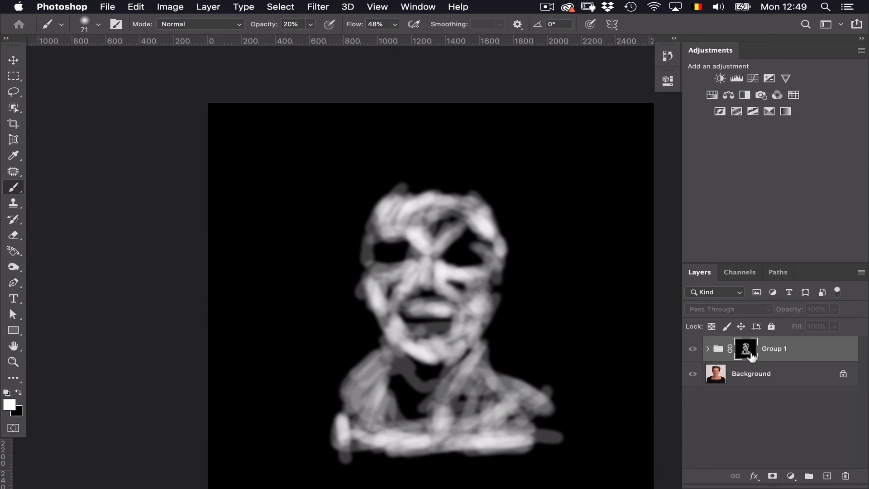
left_click(669, 80)
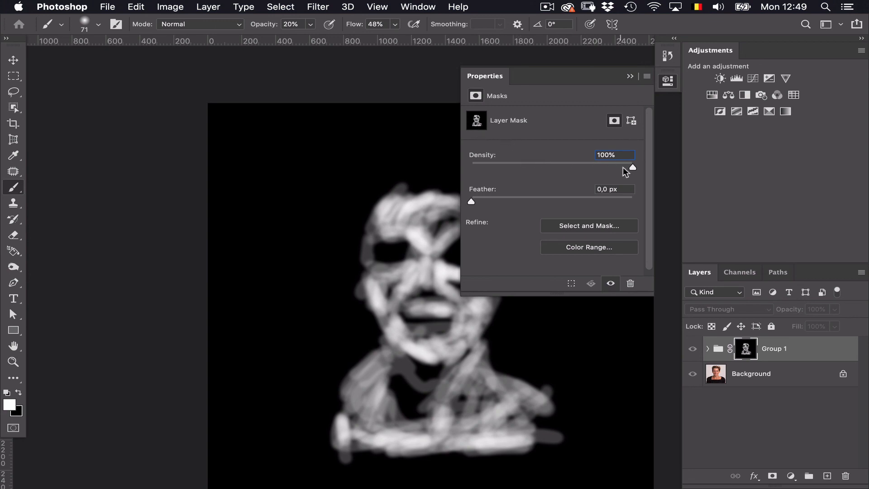
left_click_drag(632, 171, 651, 175)
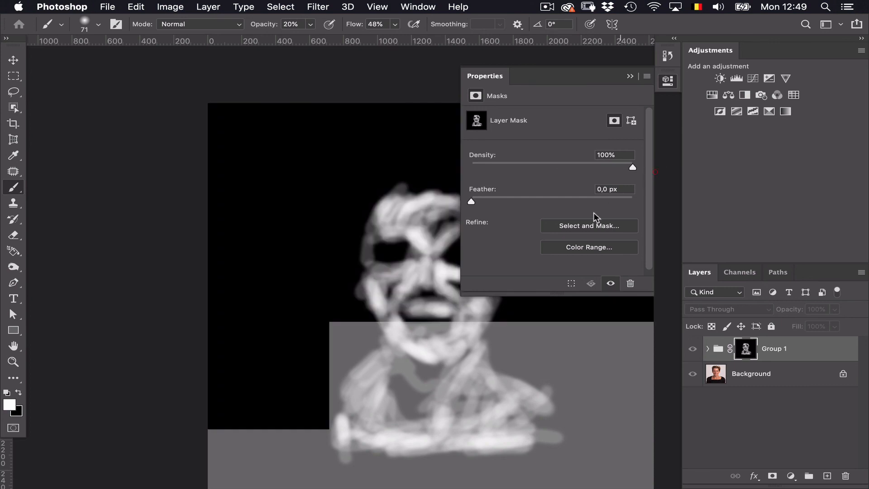
left_click_drag(472, 204, 485, 205)
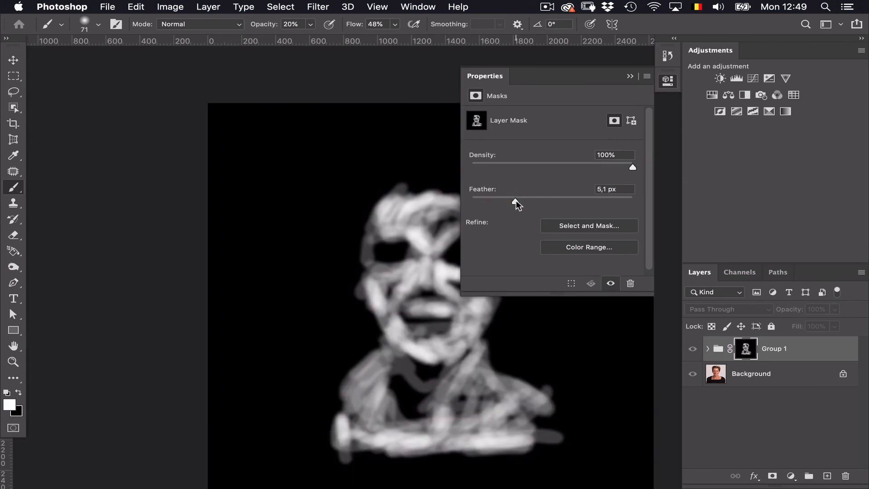
left_click_drag(512, 201, 565, 205)
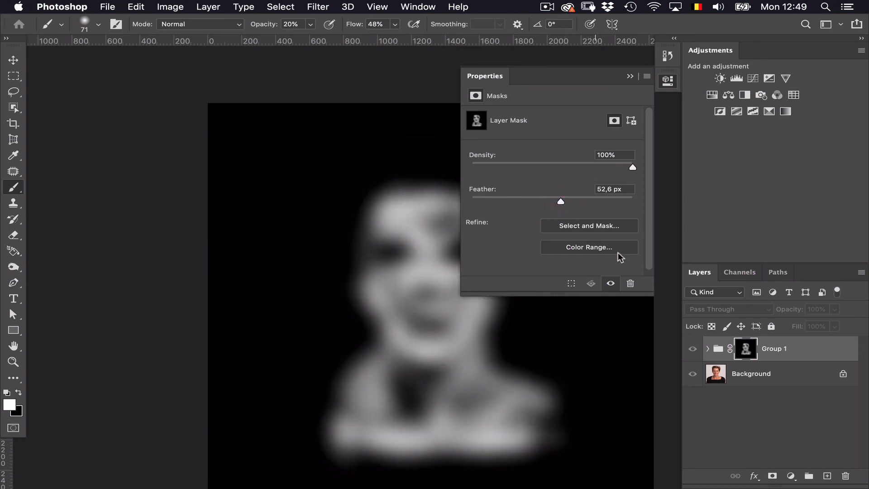
left_click(753, 346, "alt")
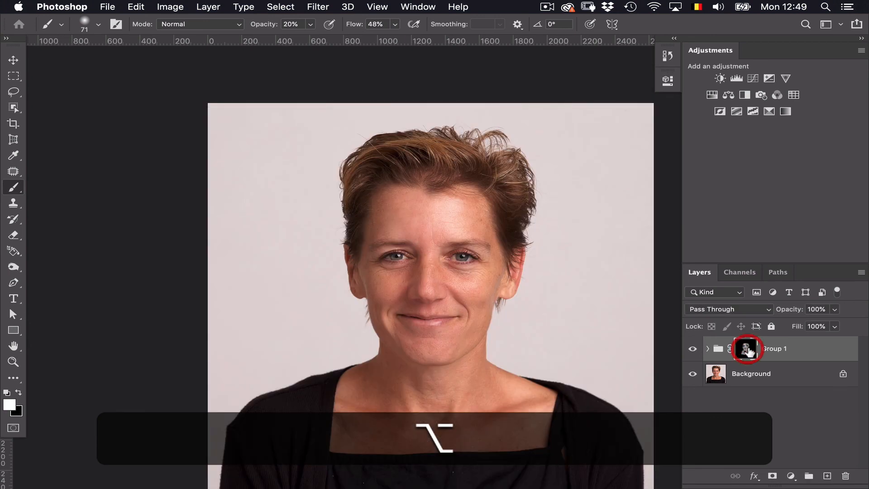
Try stronger feathering on Group 1's layer mask with the portrait displayed, and set the feather to about 44,5 px
left_click(668, 80)
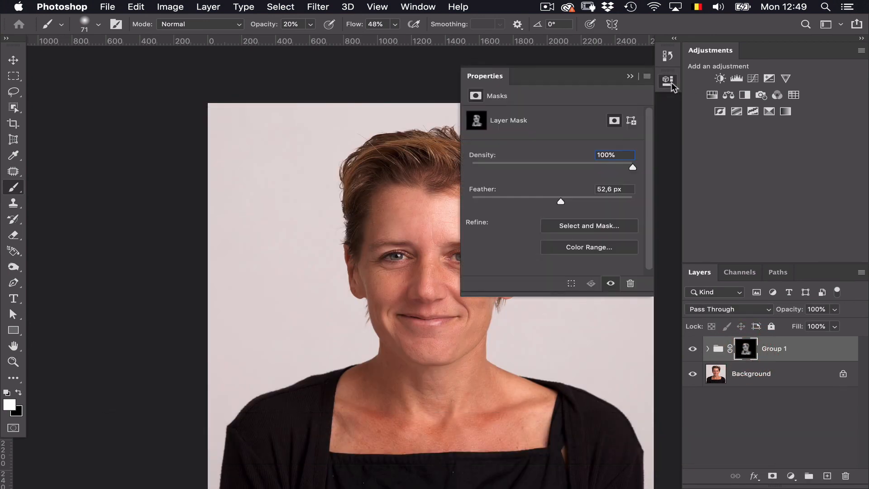
mouse_move(612, 199)
left_mouse_down()
mouse_move(632, 193)
mouse_move(620, 202)
left_mouse_up()
left_click_drag(622, 208, 624, 203)
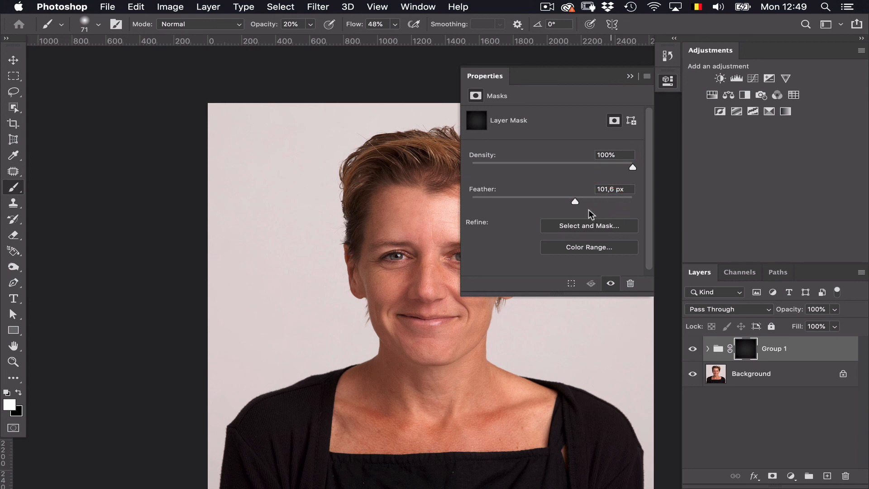
left_click_drag(574, 201, 612, 202)
left_click(571, 197)
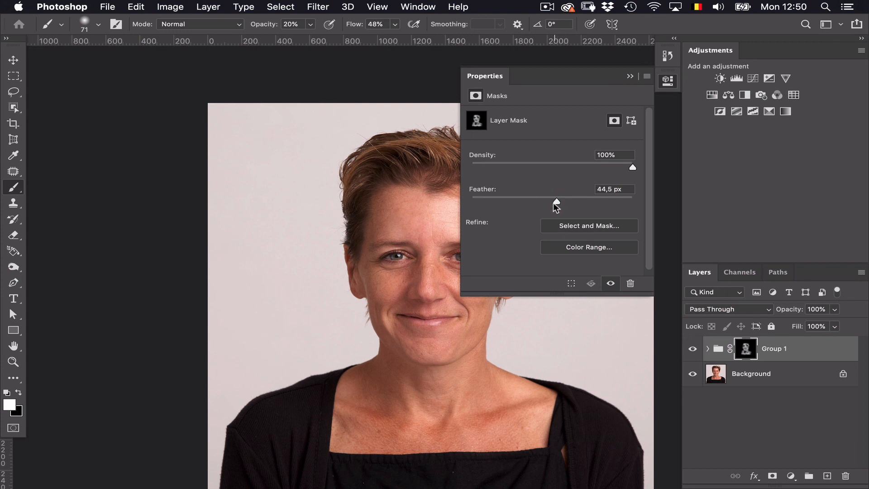
Toggle Group 1's visibility to compare the portrait with and without the retouching under the feathered mask
left_click(692, 348)
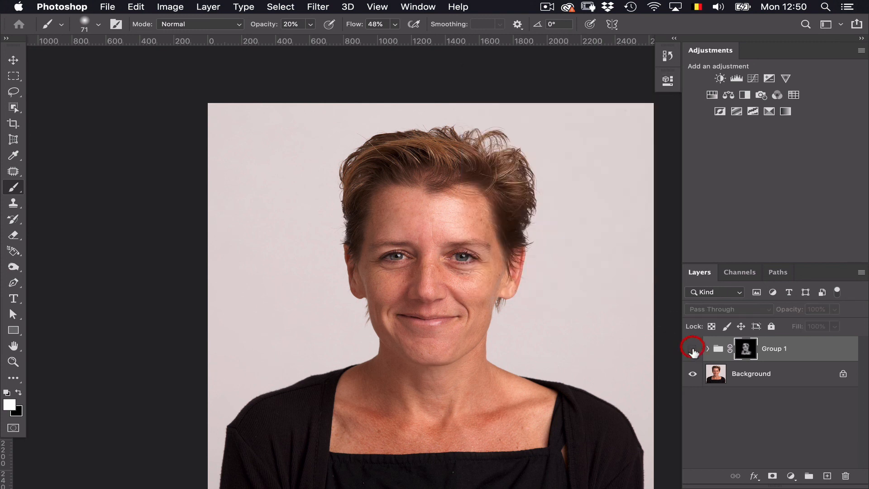
left_click(692, 349)
left_click(692, 348)
left_click(692, 349)
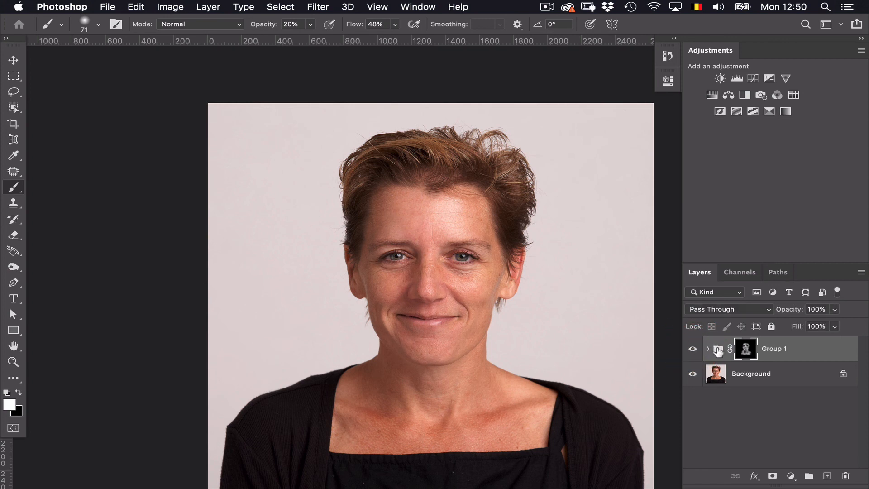